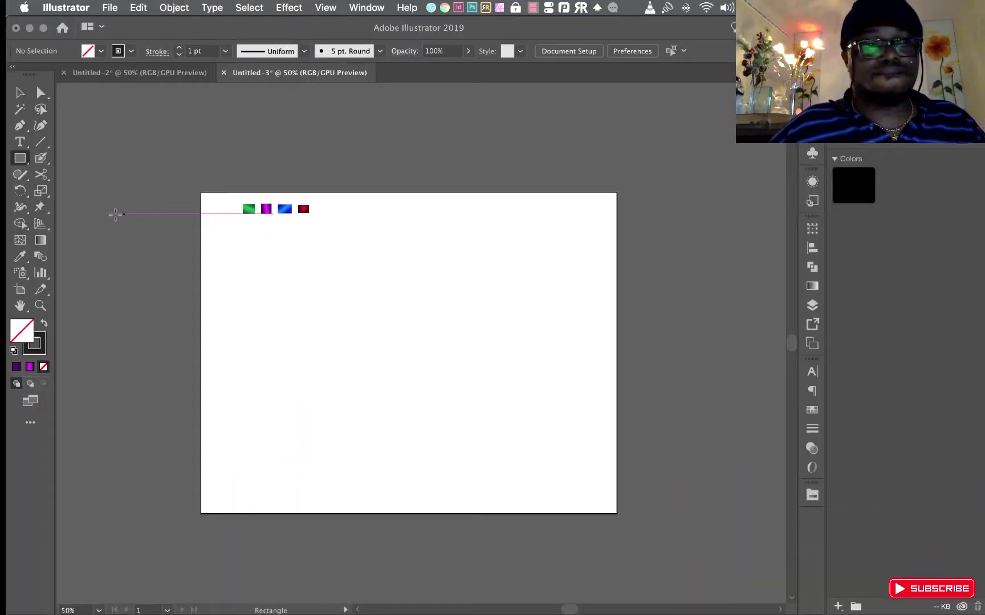
# Draw a perfect no-fill circle and move it slightly up and left of the page centre
pyautogui.moveTo(23, 160); pyautogui.dragTo(72, 193)
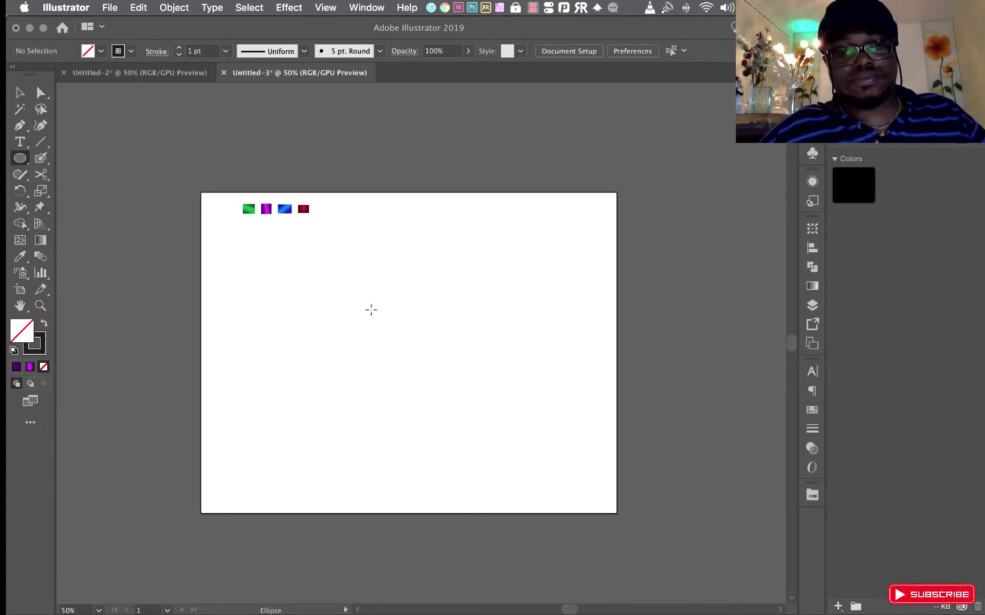
pyautogui.moveTo(370, 308); pyautogui.dragTo(514, 451)
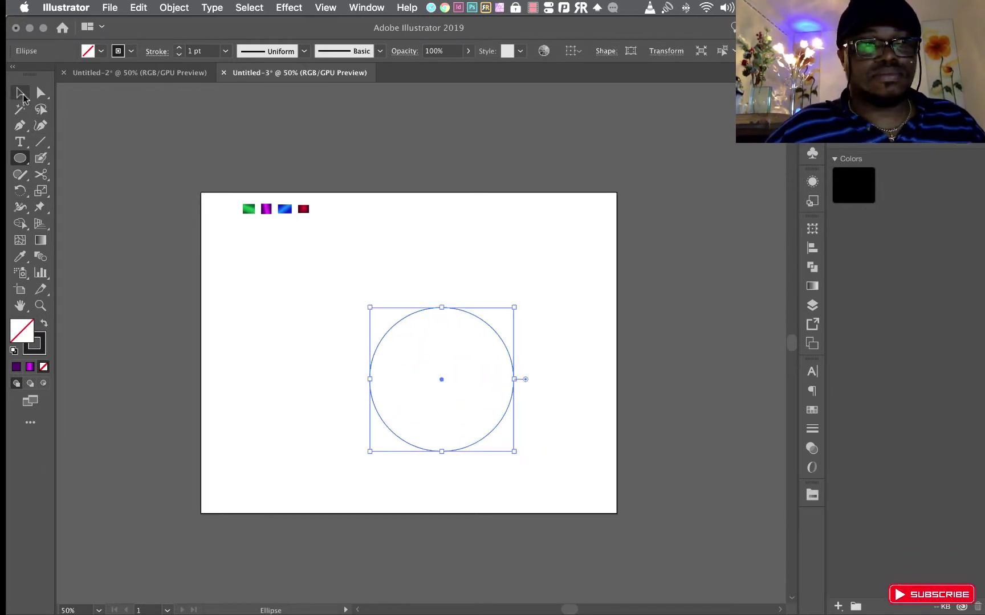
pyautogui.click(20, 94)
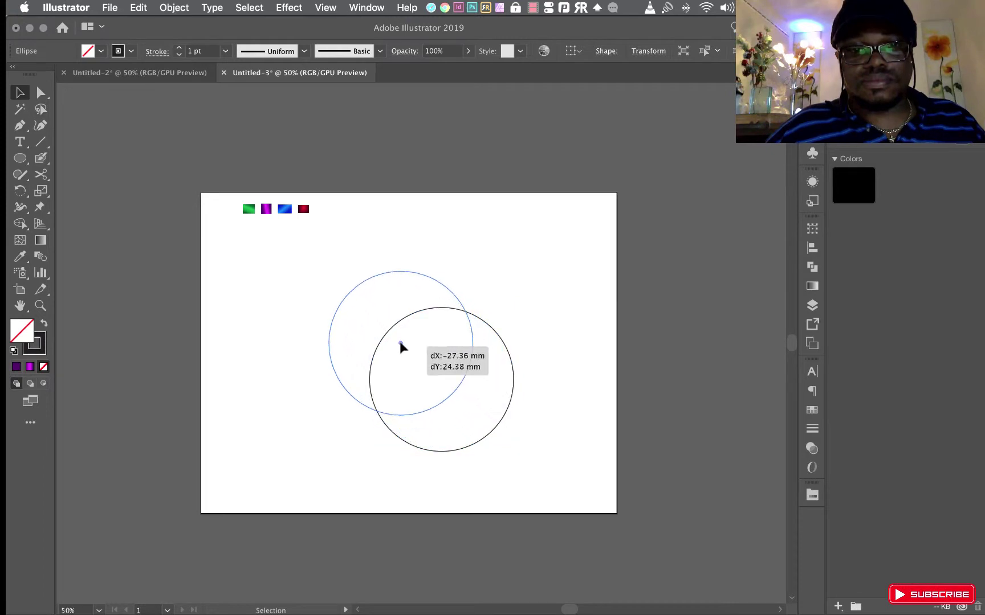
pyautogui.moveTo(441, 378); pyautogui.dragTo(402, 344)
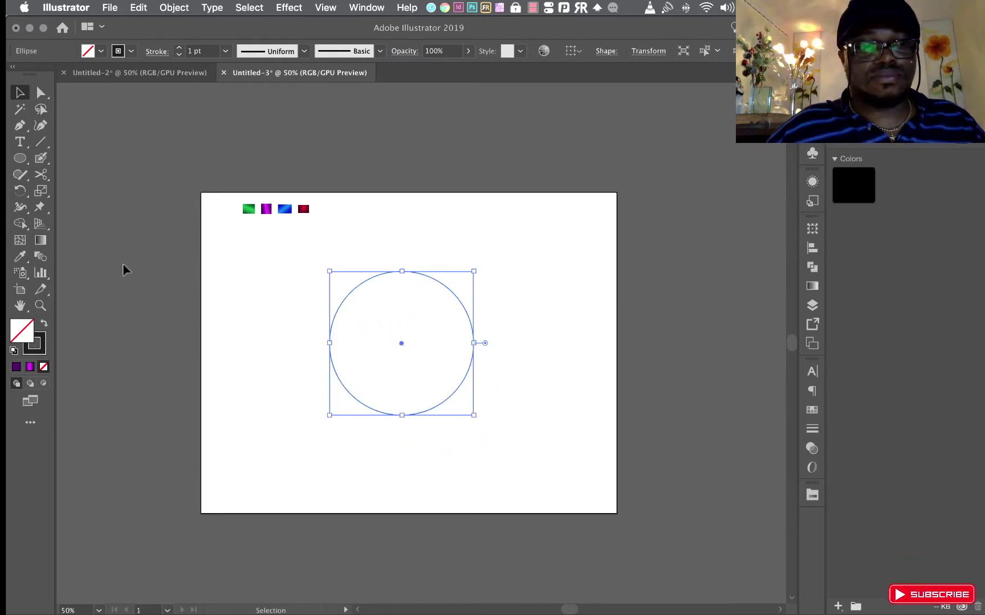
pyautogui.click(40, 307)
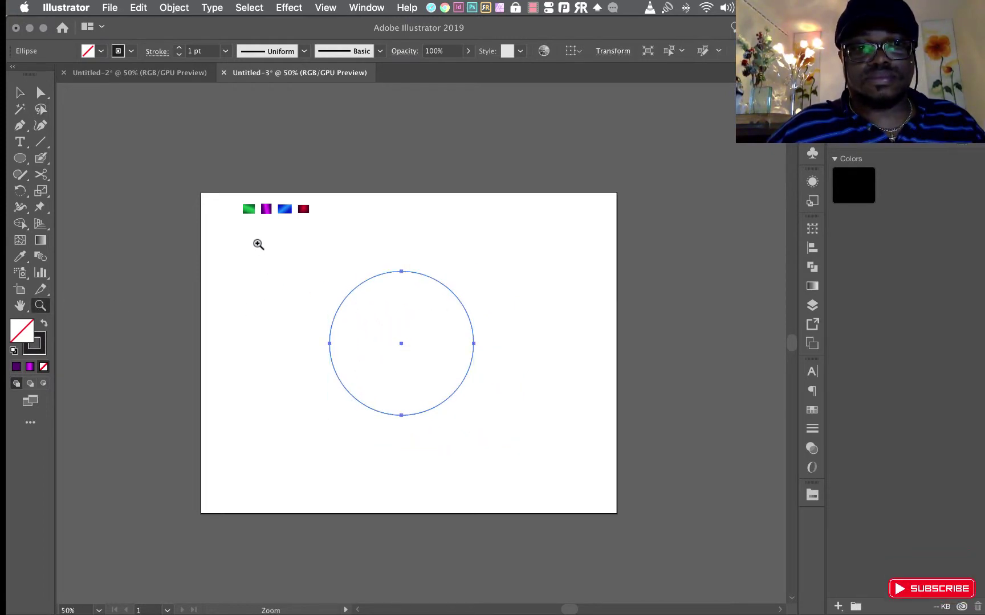
# Zoom to 100% and scale a smaller concentric copy of the circle, about two-thirds size
pyautogui.moveTo(260, 245); pyautogui.dragTo(580, 480)
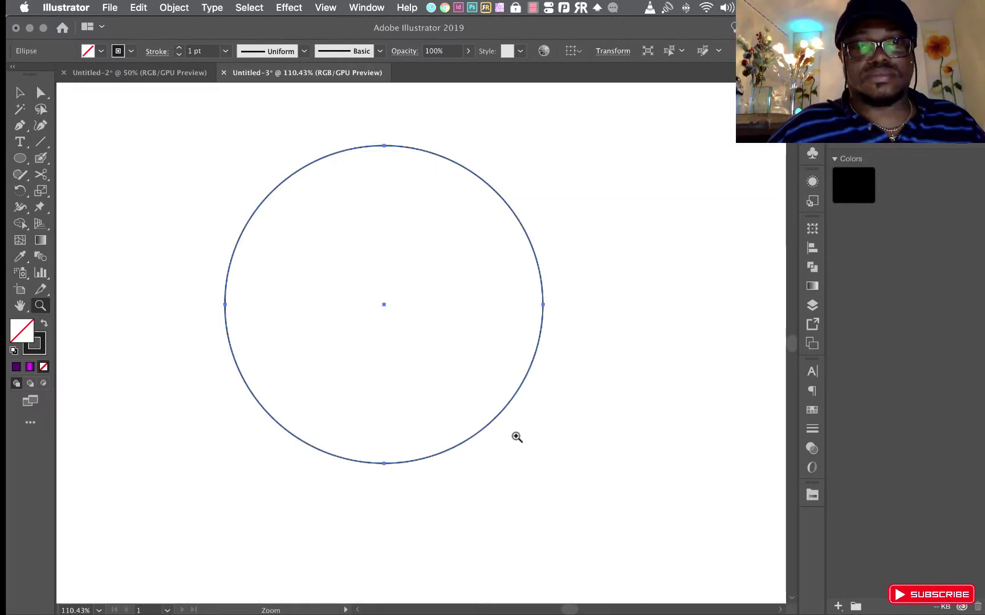
pyautogui.press('super+1')
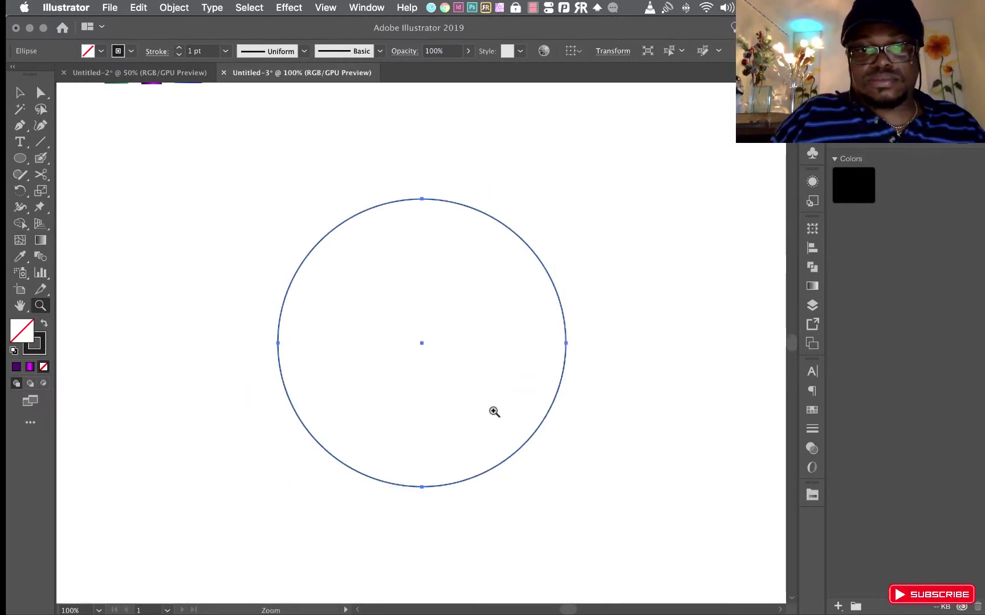
pyautogui.click(41, 193)
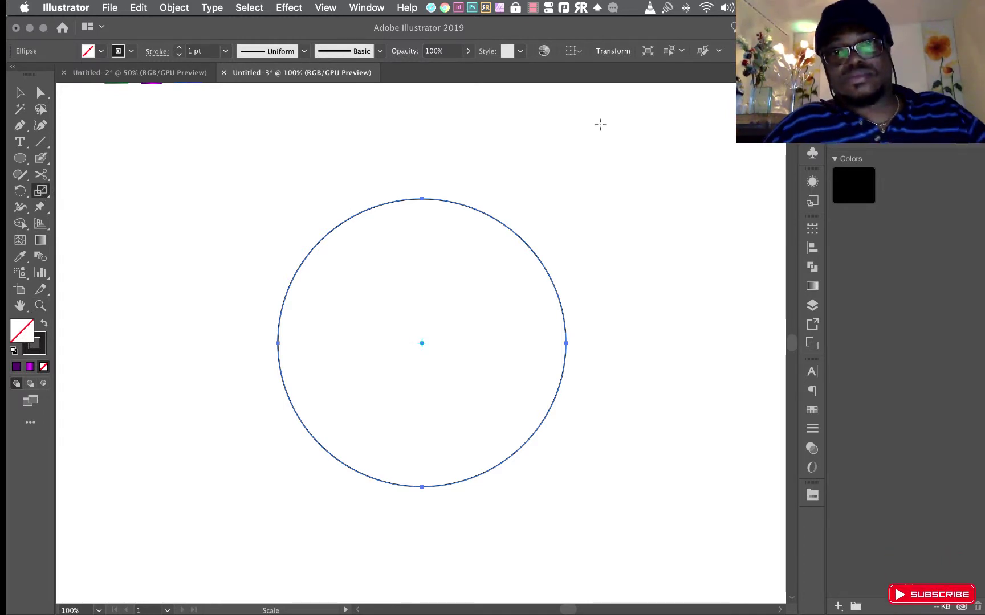
pyautogui.moveTo(600, 125); pyautogui.dragTo(547, 196)
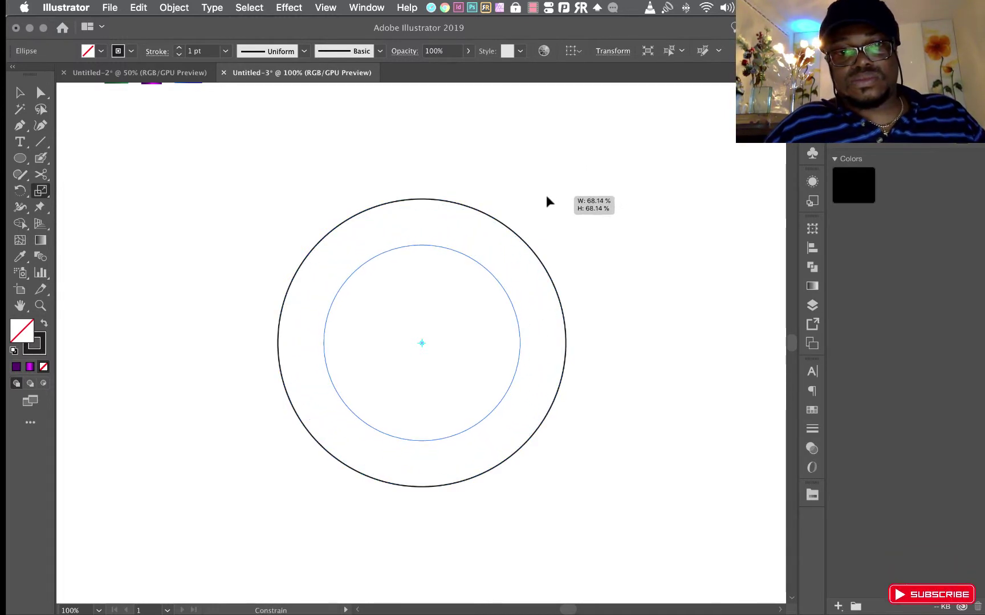
pyautogui.moveTo(546, 196); pyautogui.dragTo(545, 201)
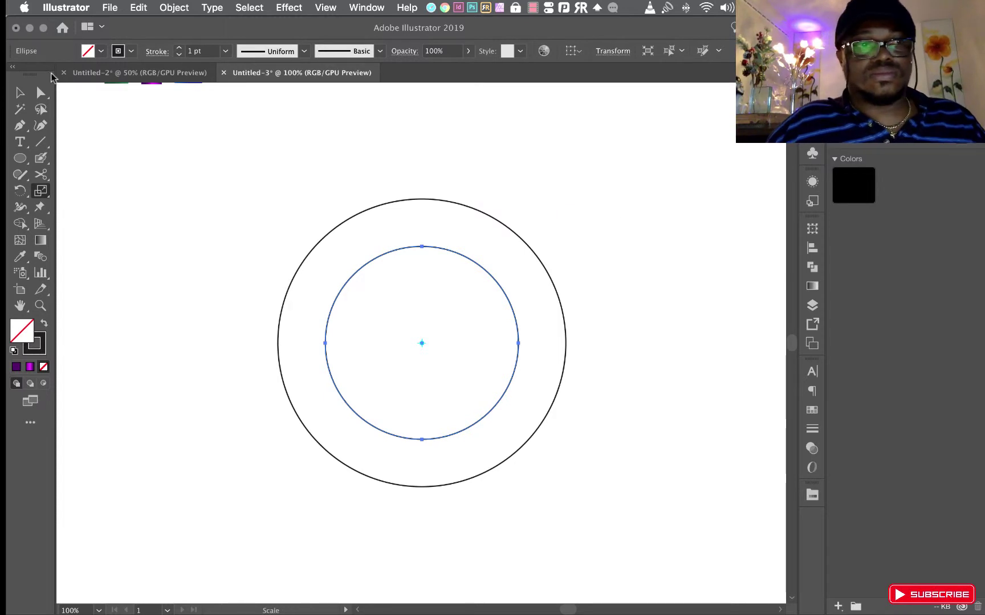
pyautogui.press('v')
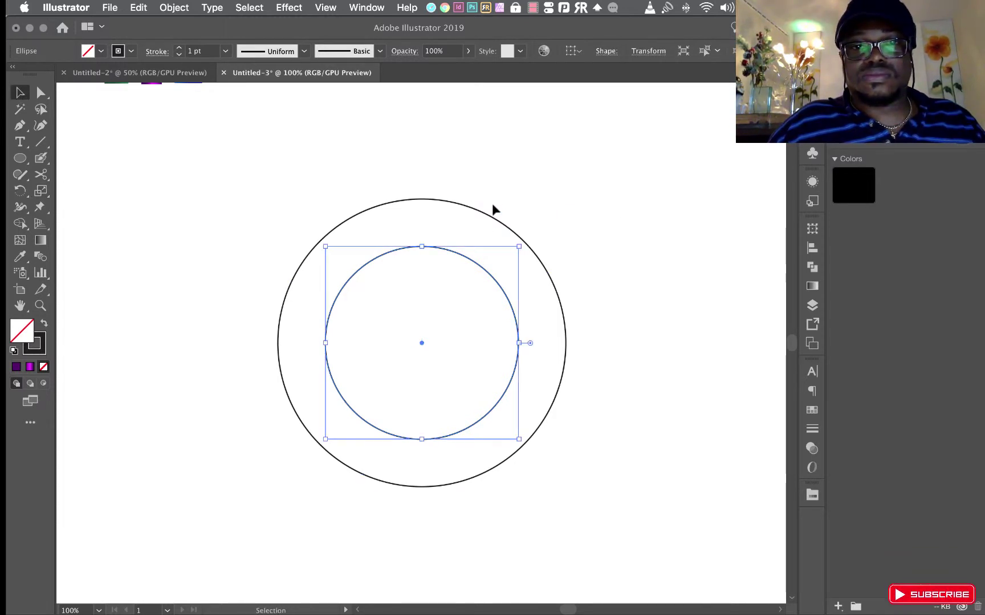
# Lock the inner circle in the Layers panel and reselect the outer circle
pyautogui.click(812, 304)
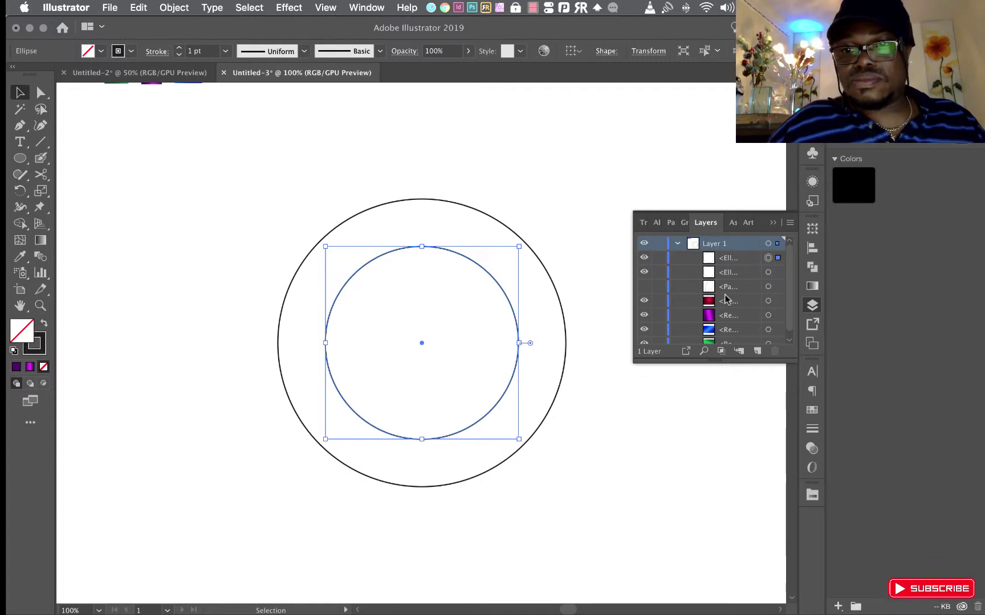
pyautogui.scroll(-1, 726, 299)
pyautogui.click(659, 251)
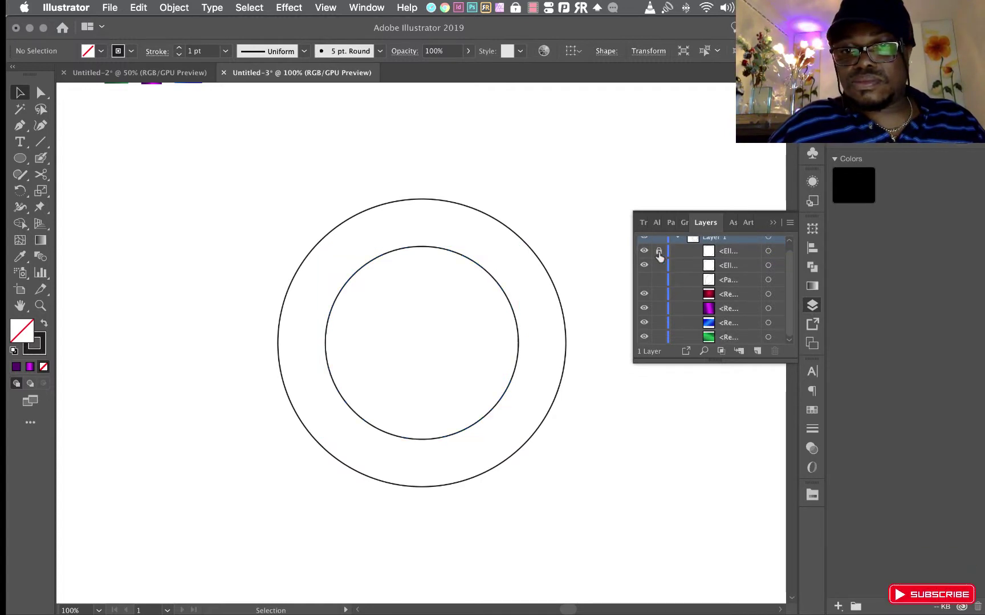
pyautogui.click(553, 283)
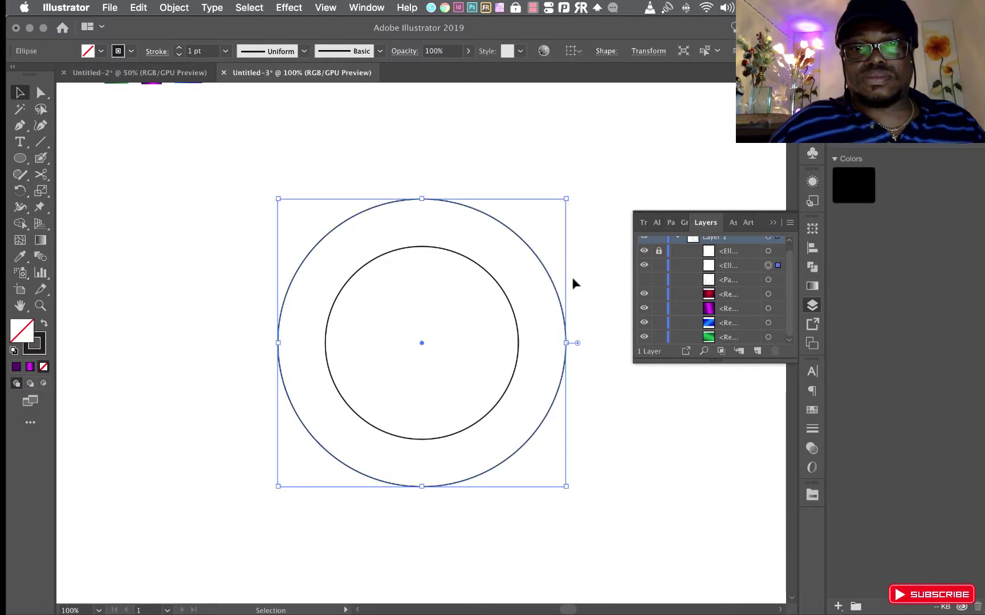
pyautogui.click(773, 224)
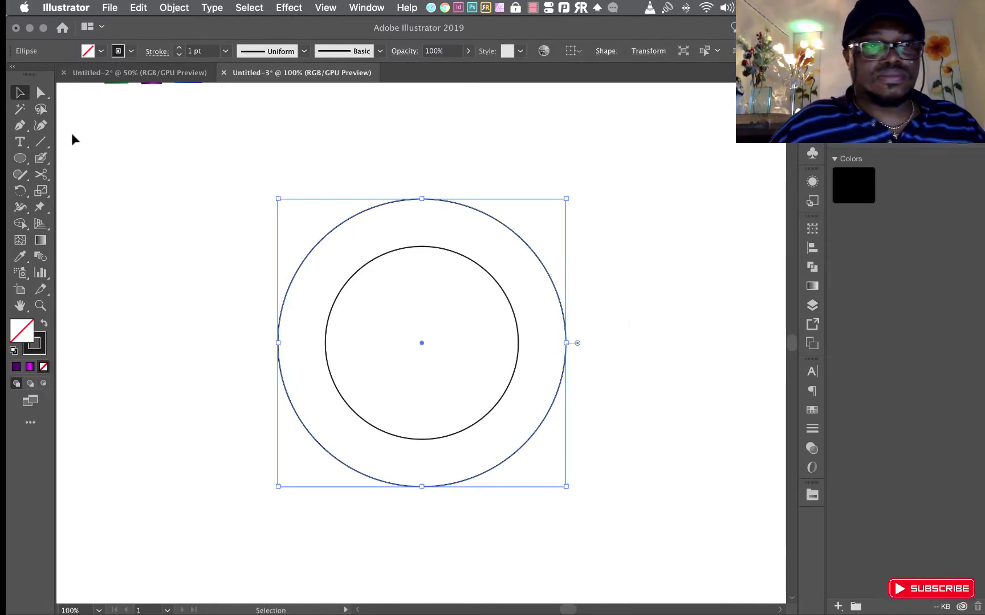
pyautogui.click(41, 142)
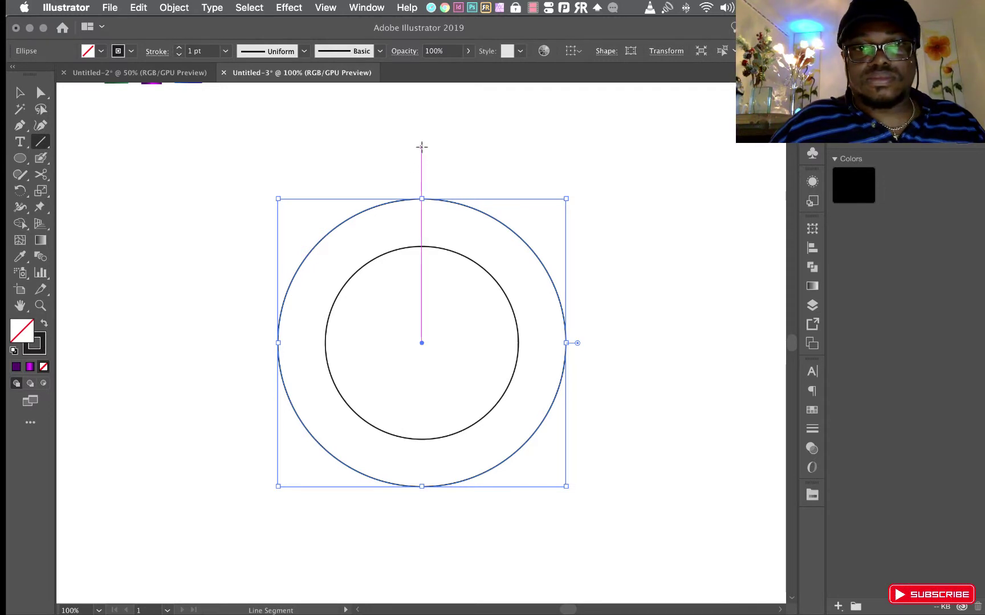
# Draw a vertical line from above the rings down to their centre
pyautogui.moveTo(422, 147); pyautogui.dragTo(421, 339)
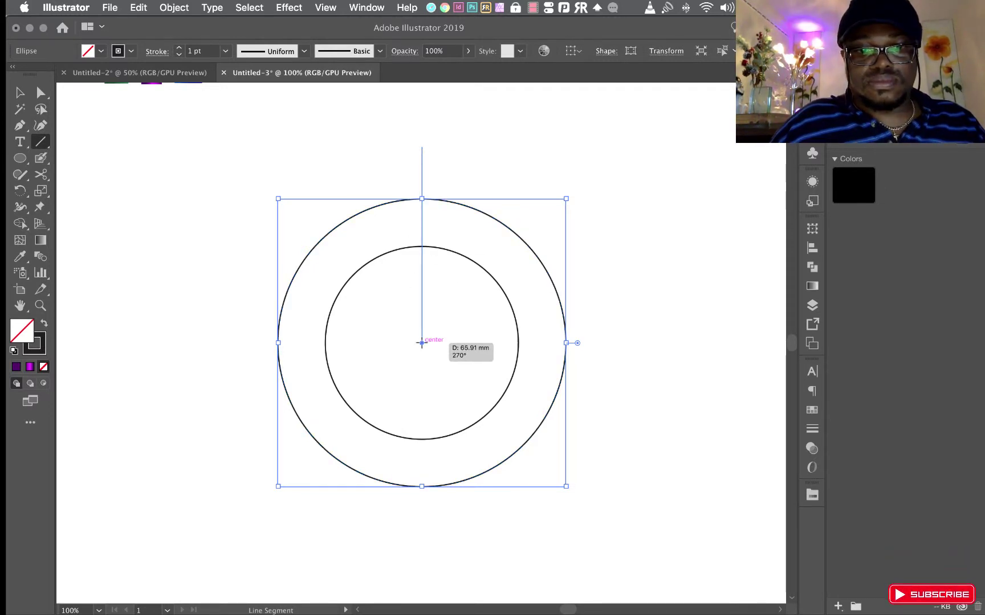
pyautogui.moveTo(421, 342); pyautogui.dragTo(421, 343)
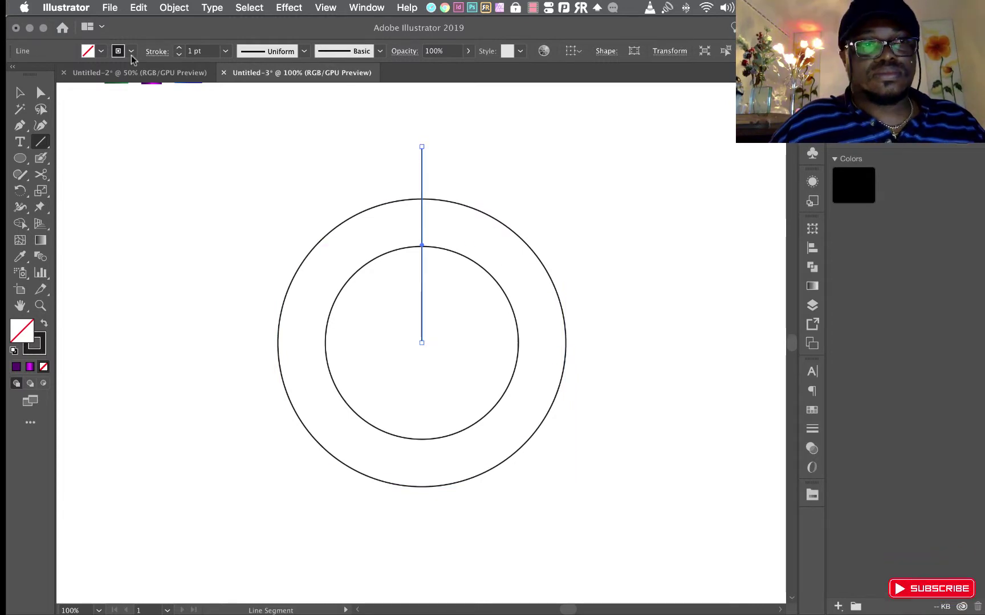
pyautogui.click(20, 93)
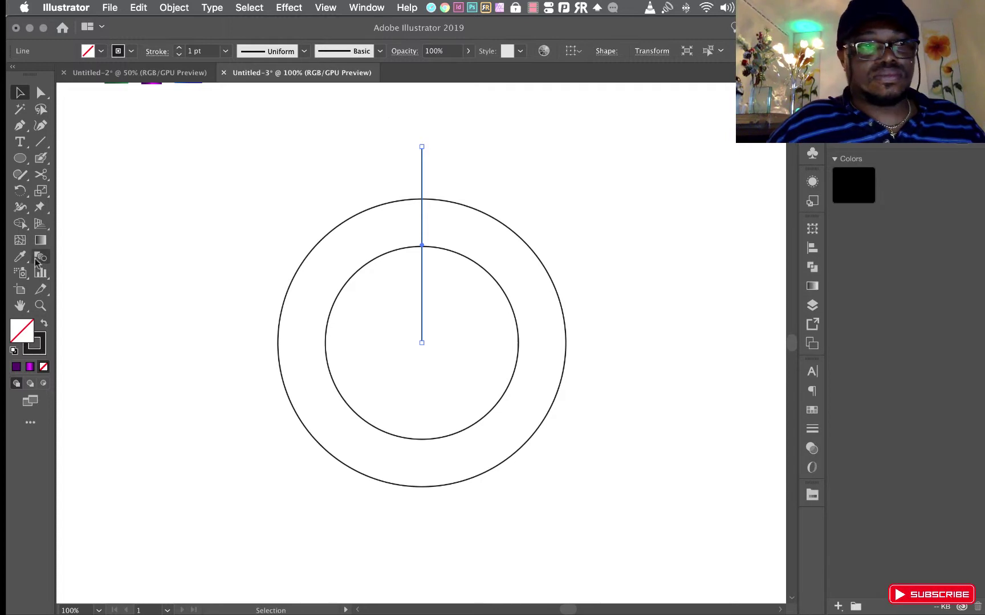
# Add a copy of the line rotated 360/3 (120°) about the circles' centre
pyautogui.click(20, 191)
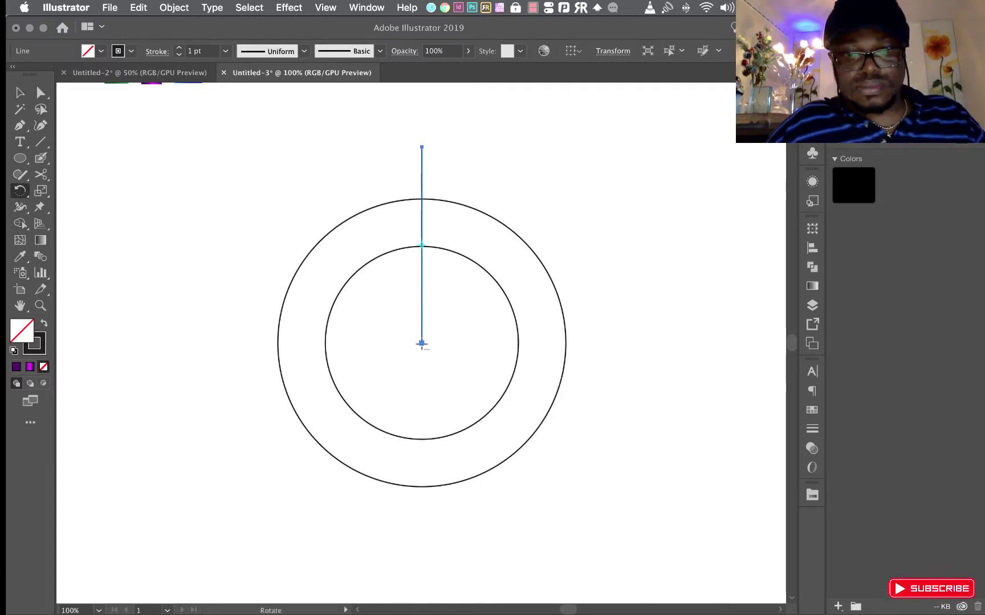
pyautogui.keyDown('alt'); pyautogui.click(422, 343); pyautogui.keyUp('alt')
pyautogui.write('120')
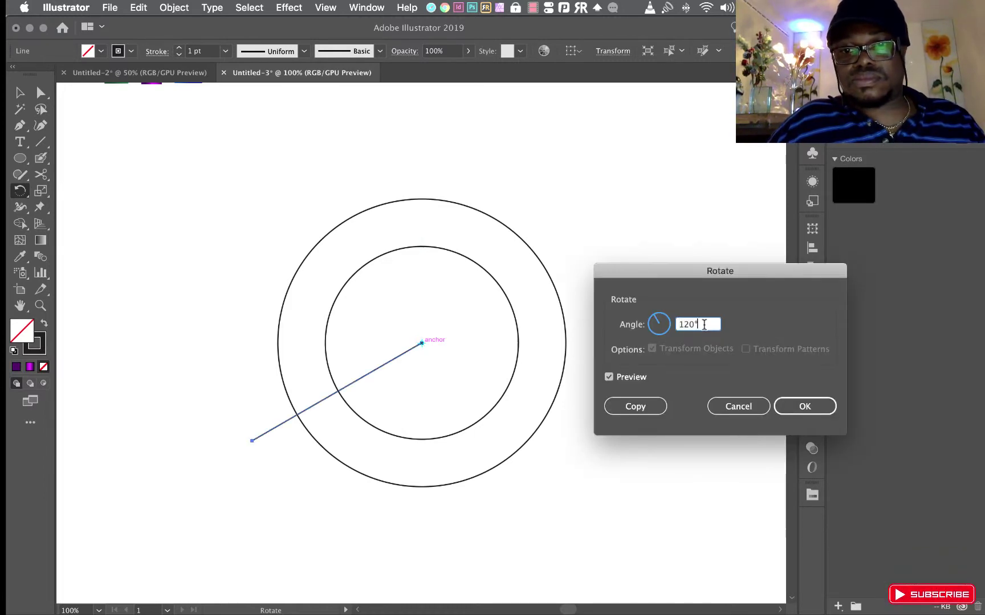
pyautogui.write('3')
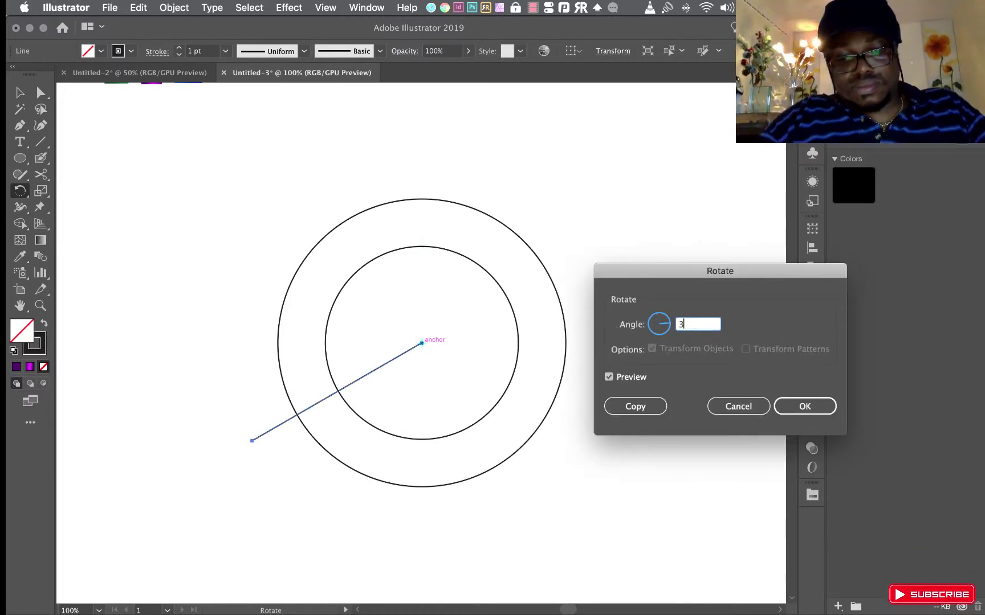
pyautogui.write('60/')
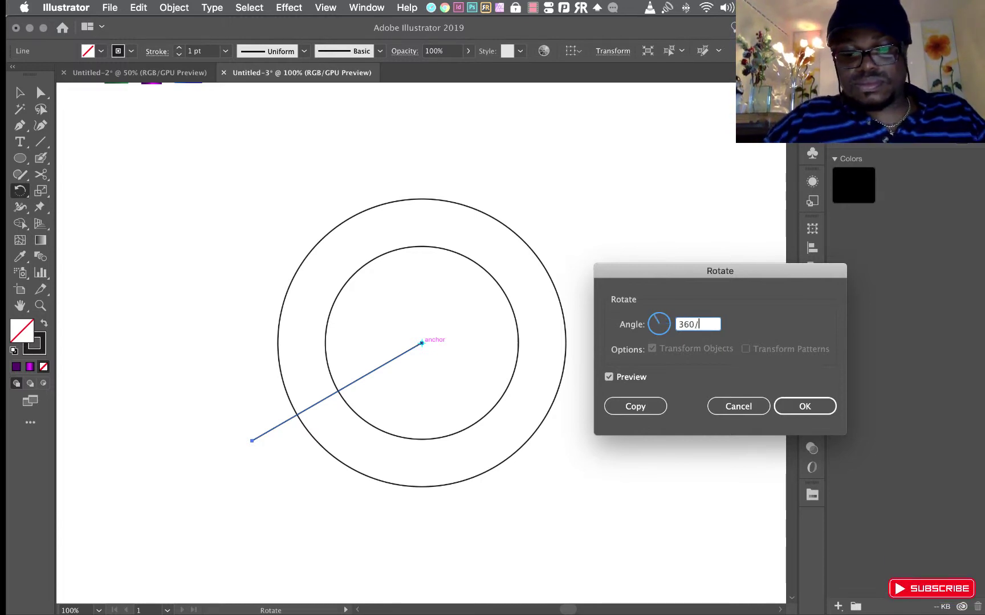
pyautogui.write('3')
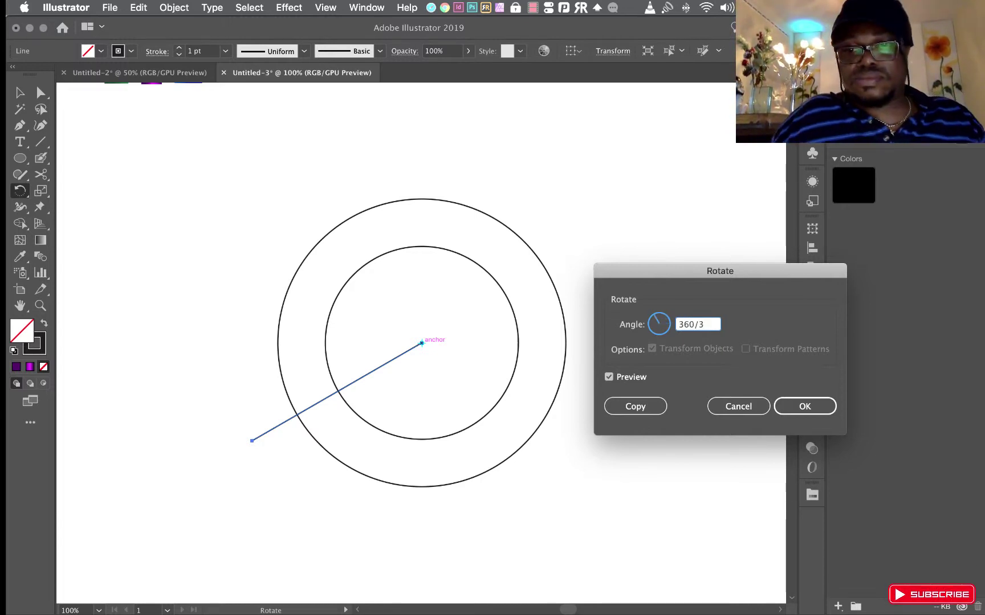
pyautogui.click(636, 406)
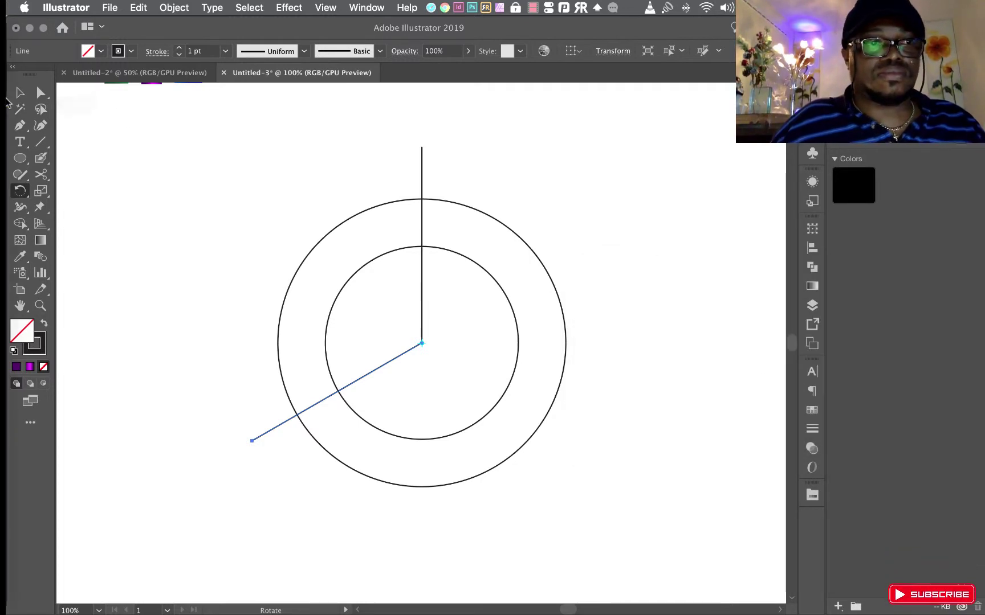
# Split the outer circle along both radial lines with Divide Objects Below
pyautogui.press('v')
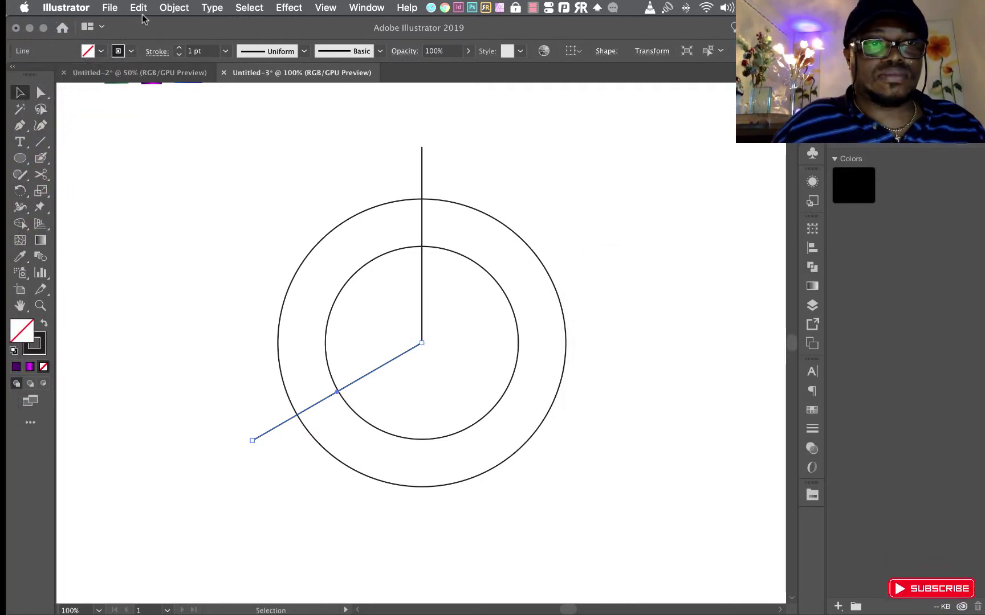
pyautogui.click(174, 8)
pyautogui.moveTo(178, 298)
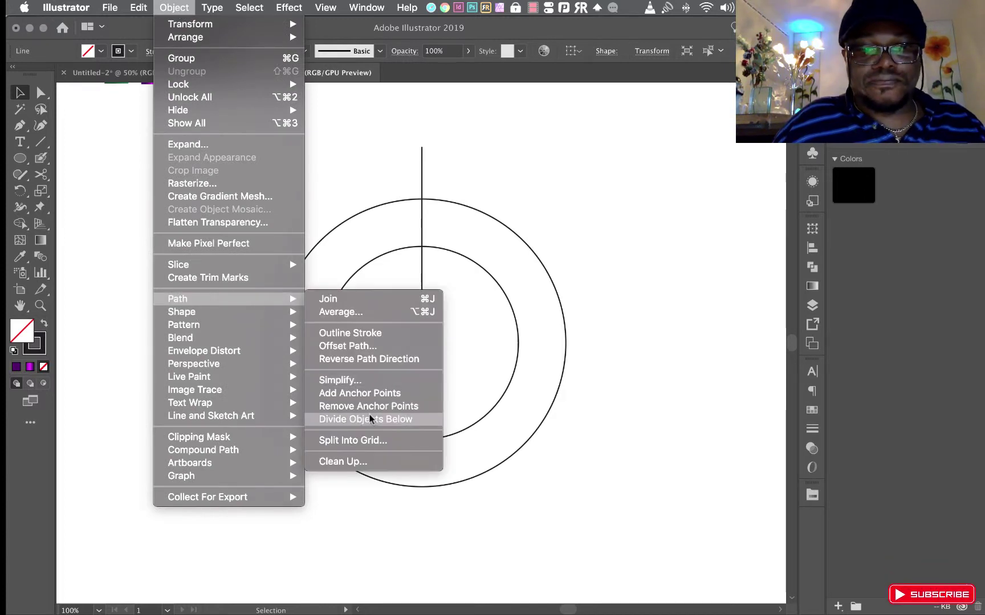
pyautogui.click(369, 418)
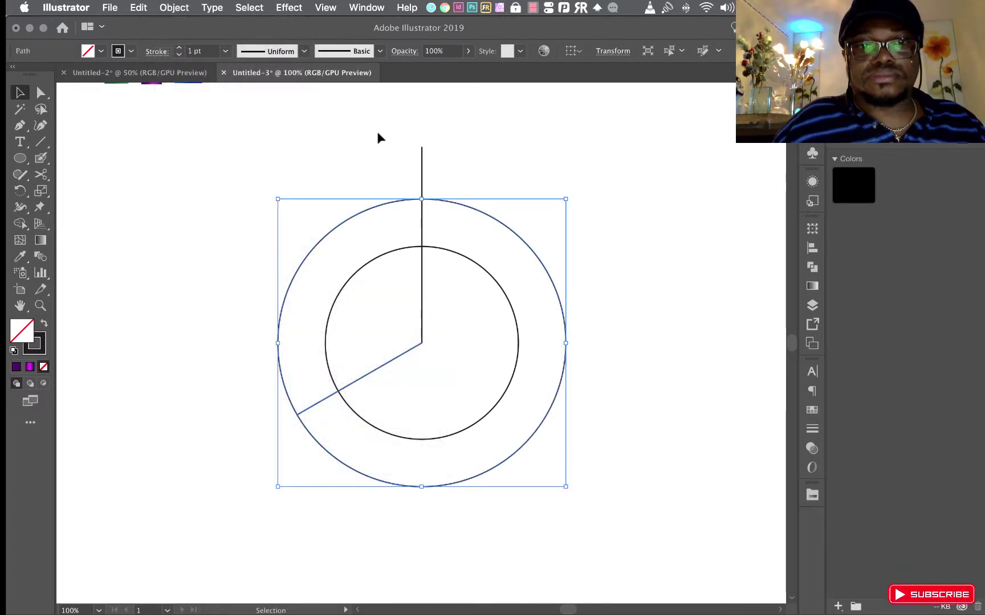
pyautogui.click(422, 156)
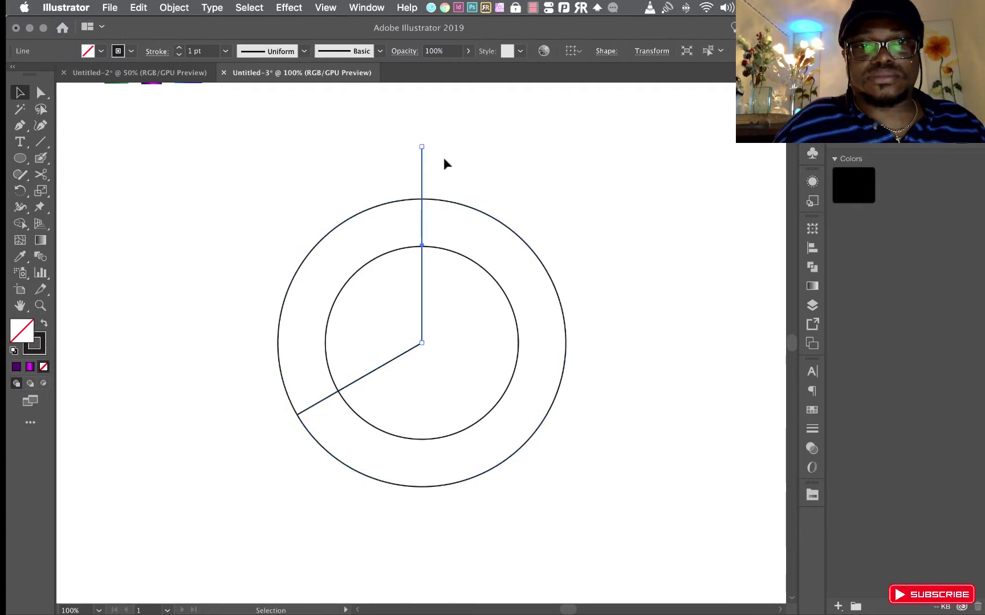
pyautogui.click(169, 8)
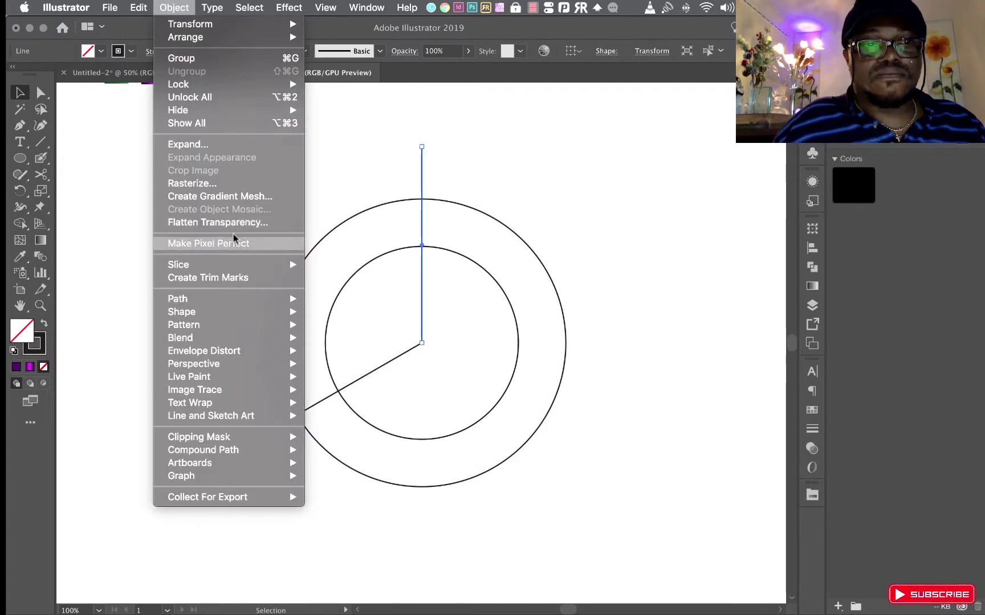
pyautogui.moveTo(228, 299)
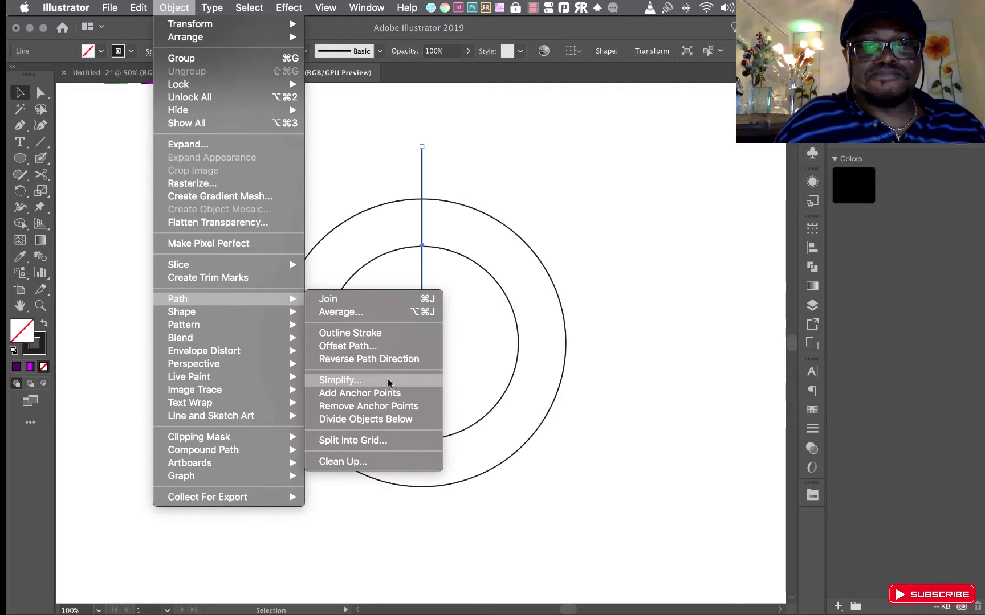
pyautogui.click(387, 424)
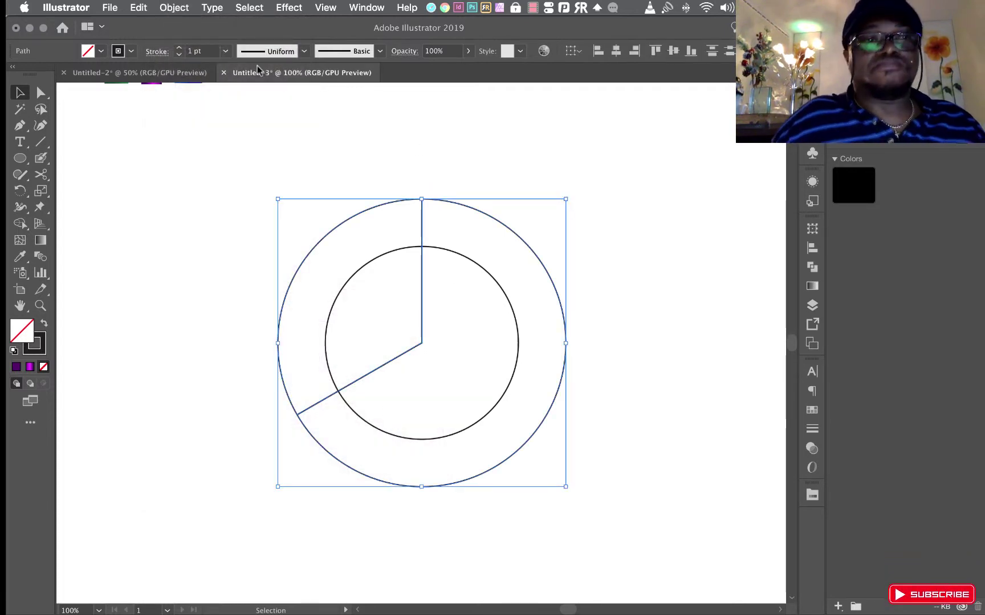
# Delete the larger outer arc piece, leaving only the 120° left wedge
pyautogui.click(605, 200)
pyautogui.click(541, 260)
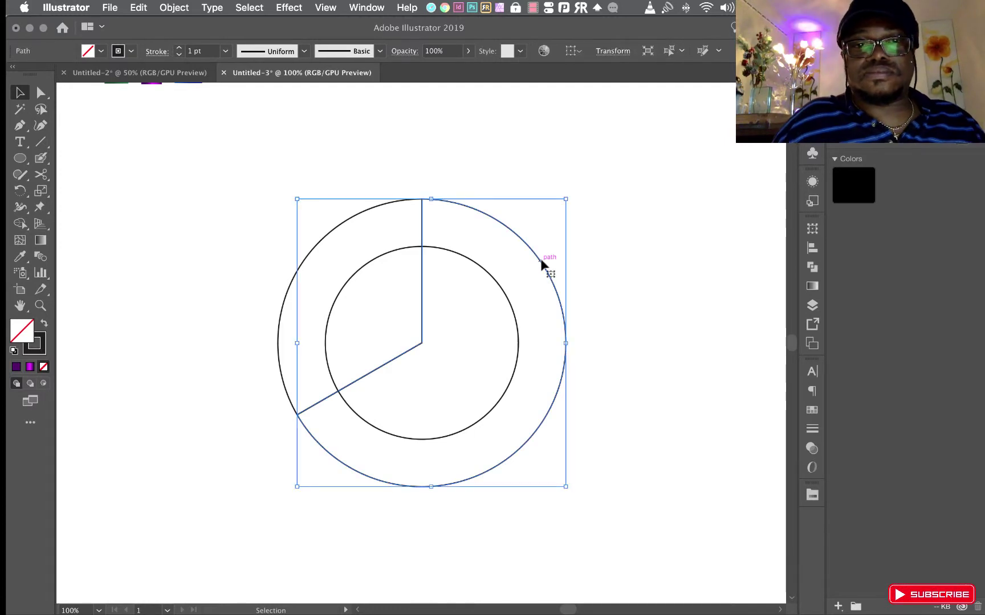
pyautogui.press('Delete')
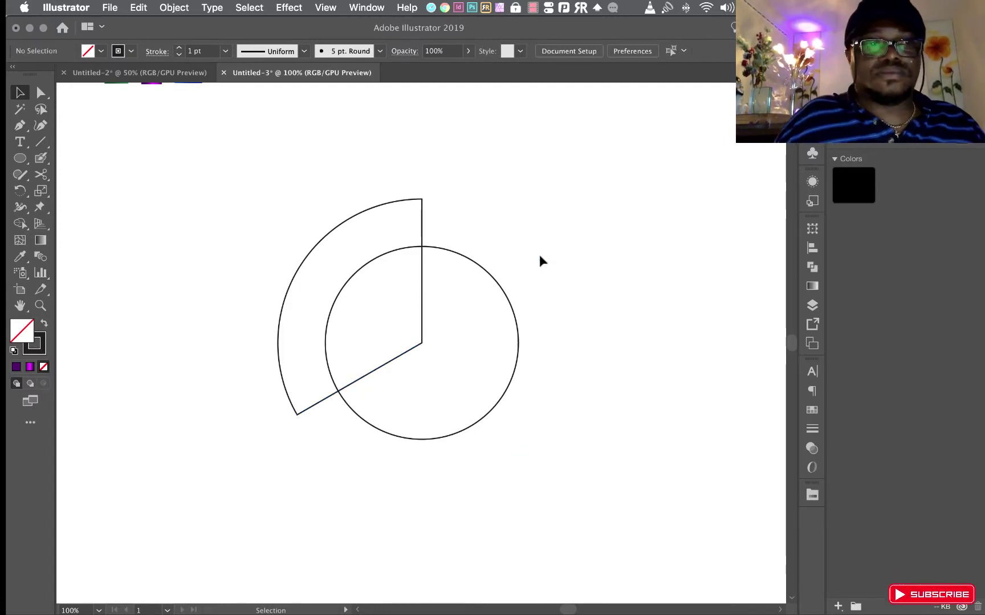
# Cut the wedge at its top and lower-left anchors and delete both straight edges
pyautogui.click(41, 174)
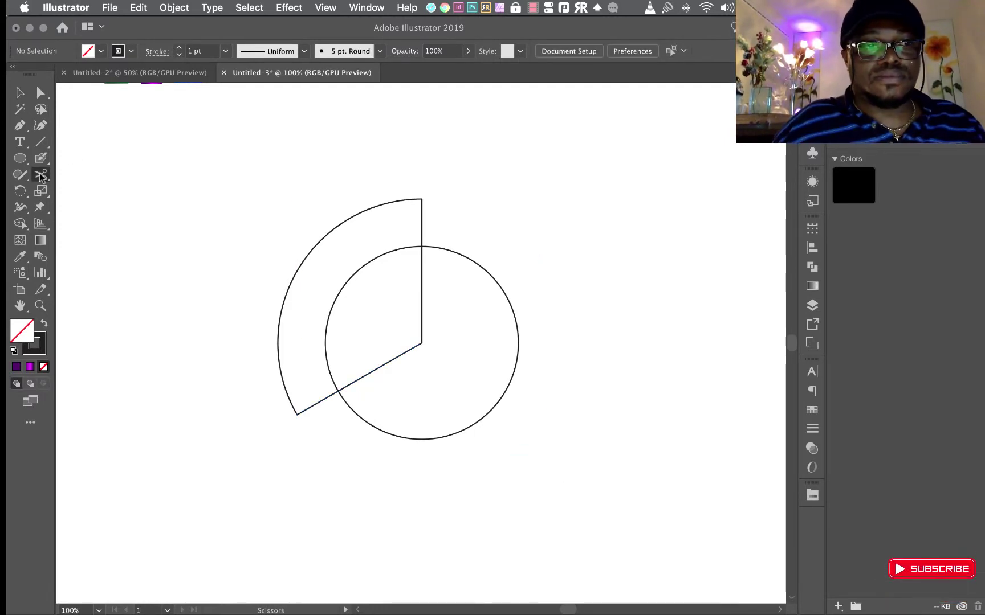
pyautogui.click(422, 198)
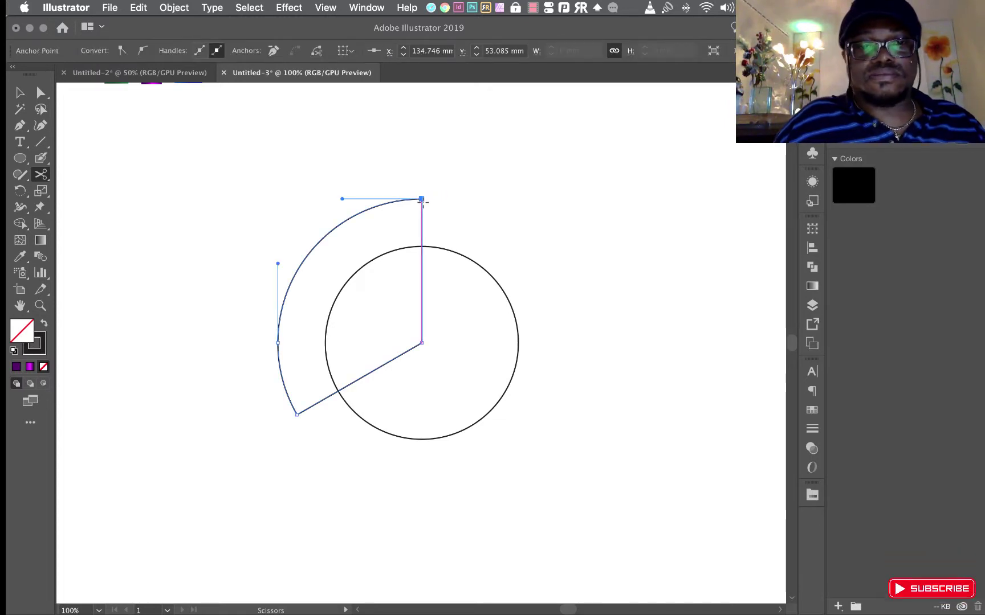
pyautogui.click(297, 414)
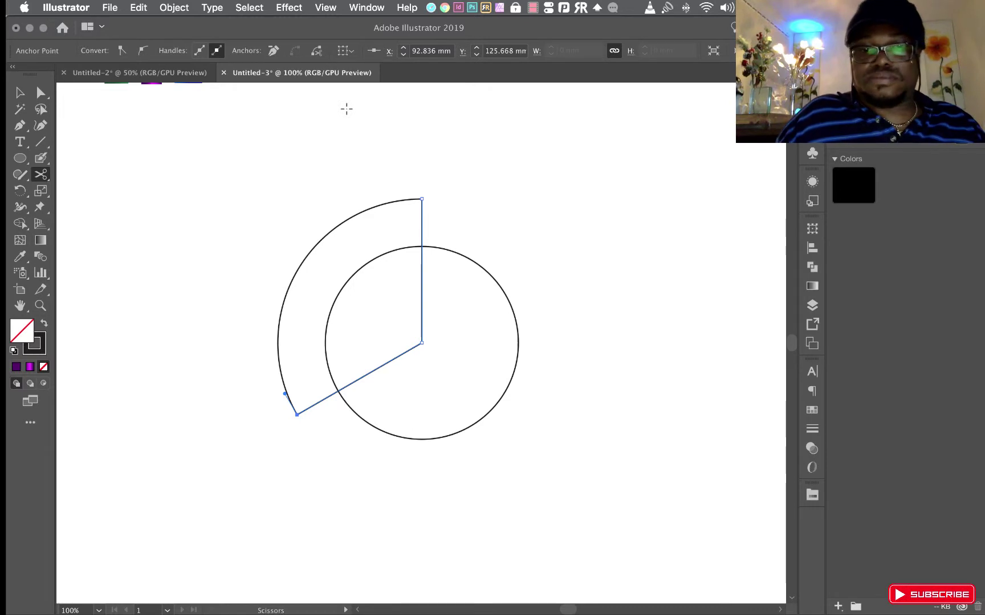
pyautogui.press('Delete')
pyautogui.press('Delete')
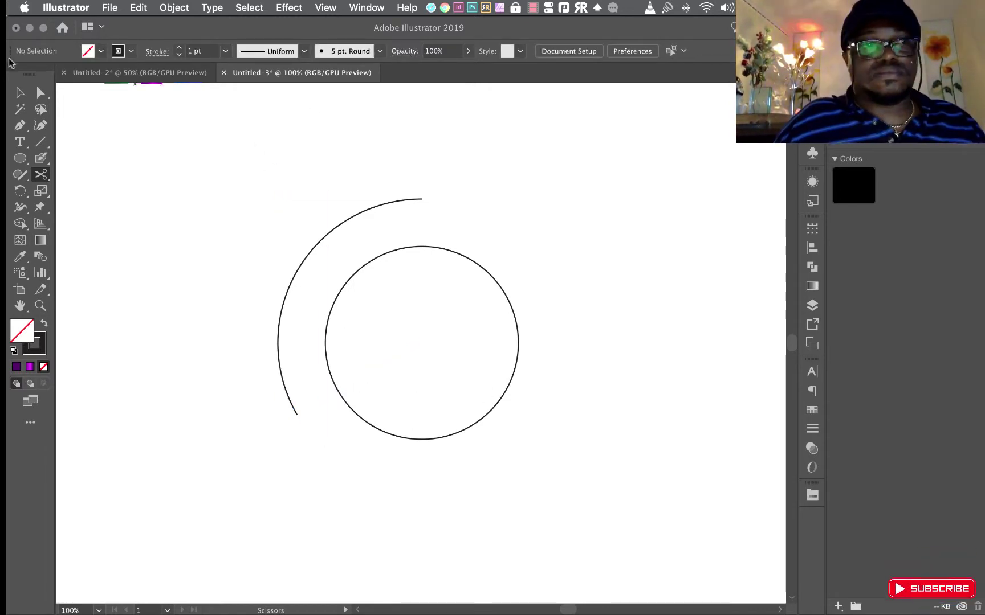
pyautogui.click(17, 93)
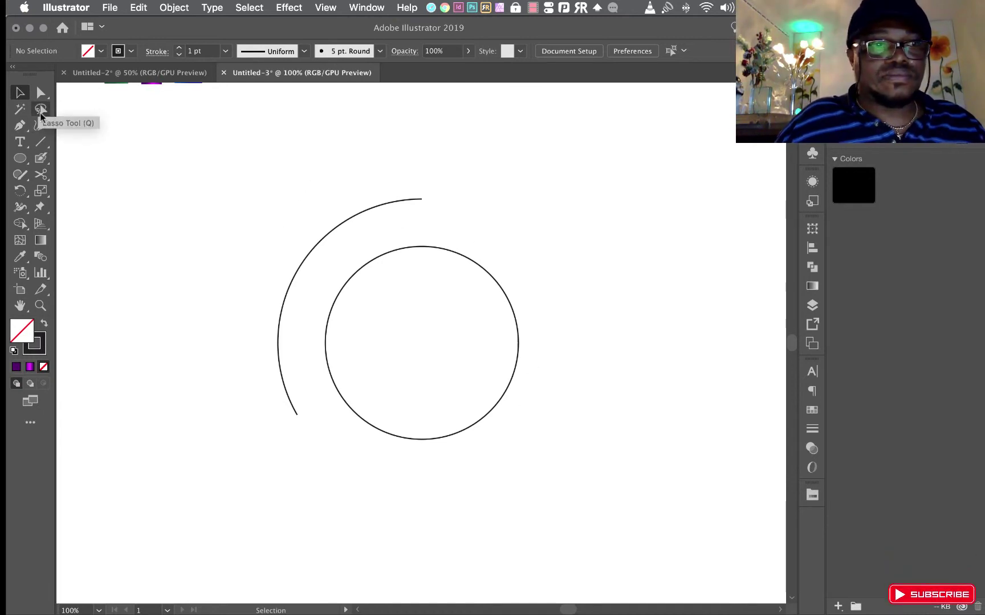
# Close the arc with a vertical drop and a curved inner edge back to its bottom end
pyautogui.click(19, 126)
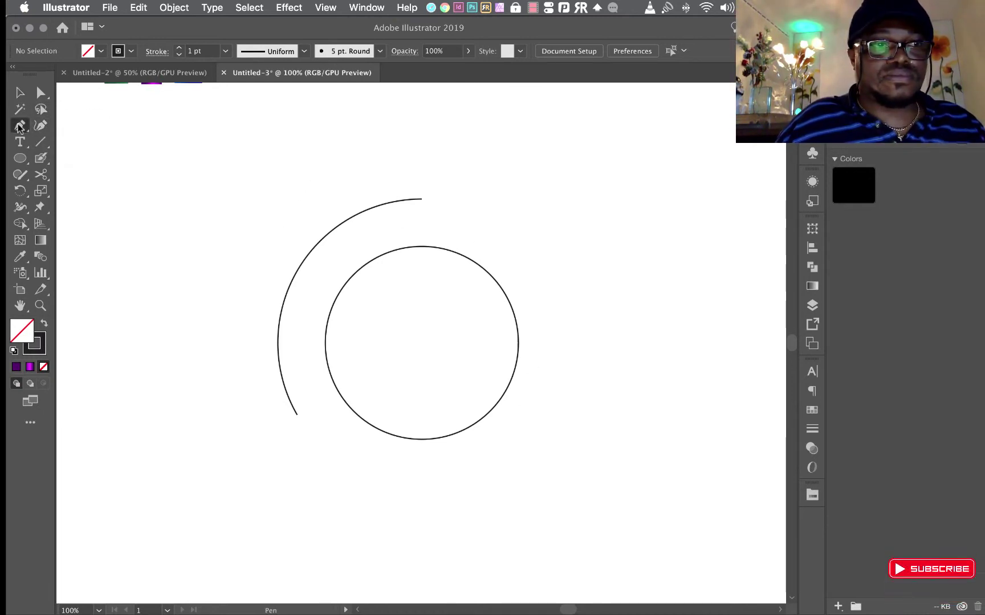
pyautogui.click(422, 199)
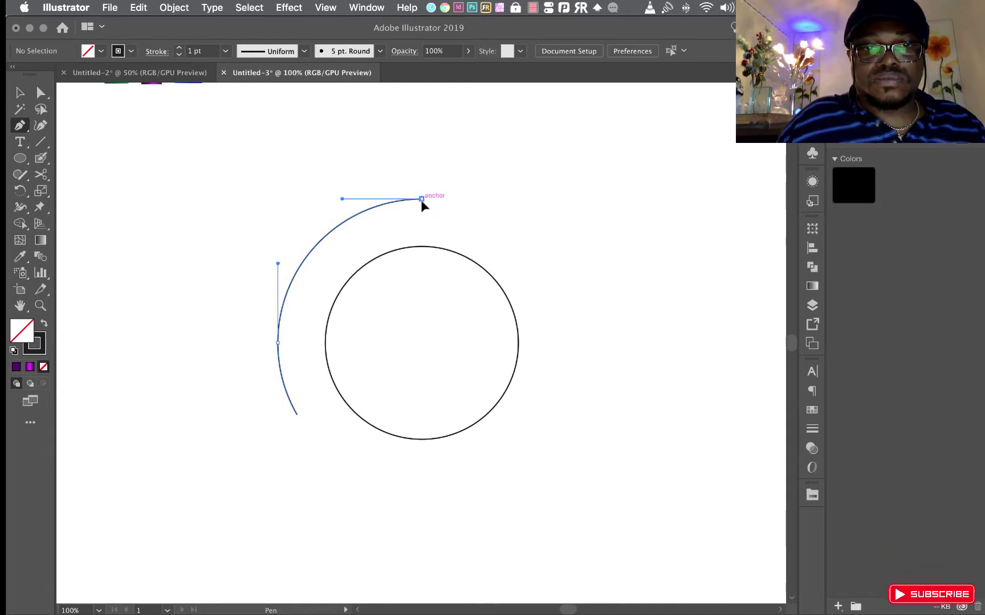
pyautogui.click(422, 290)
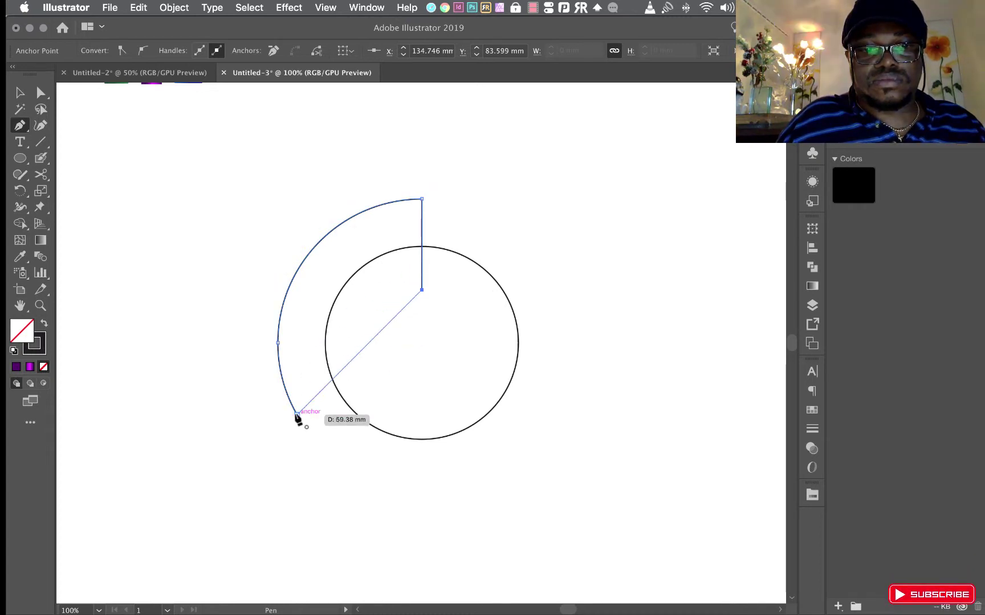
pyautogui.click(297, 414)
pyautogui.moveTo(279, 515); pyautogui.dragTo(279, 567)
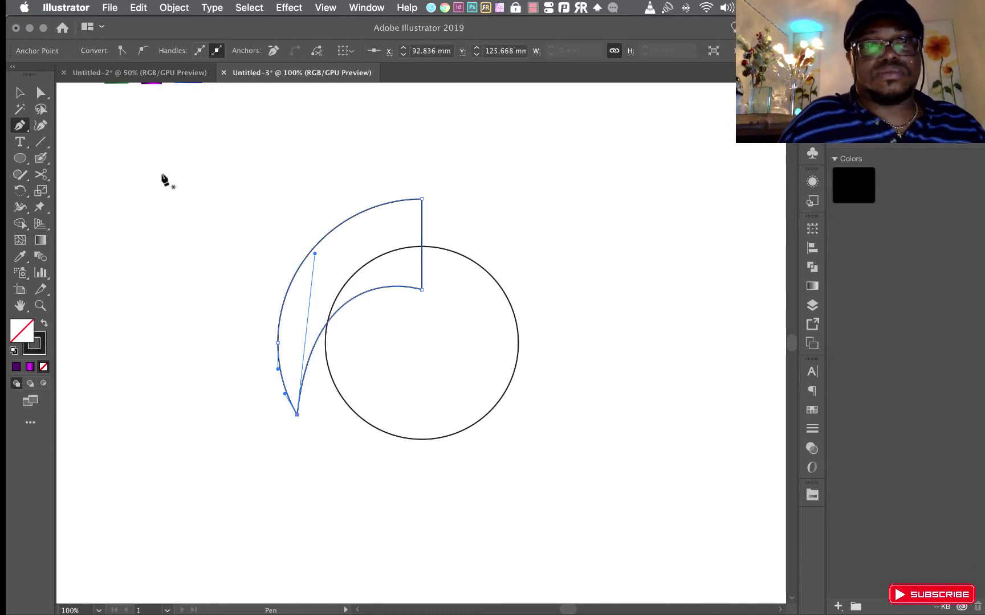
# Select the finished blade path
pyautogui.press('v')
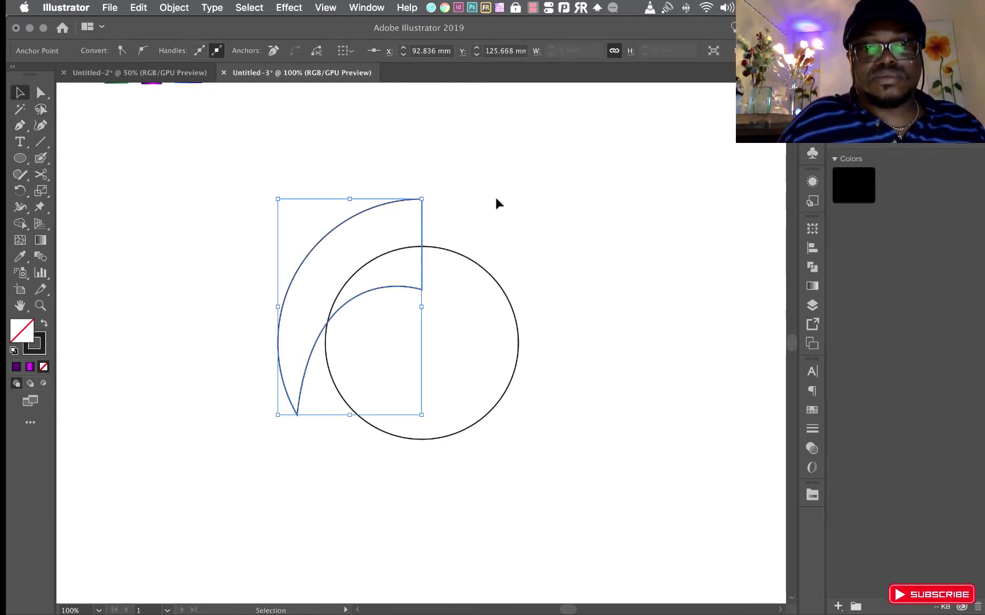
pyautogui.click(495, 197)
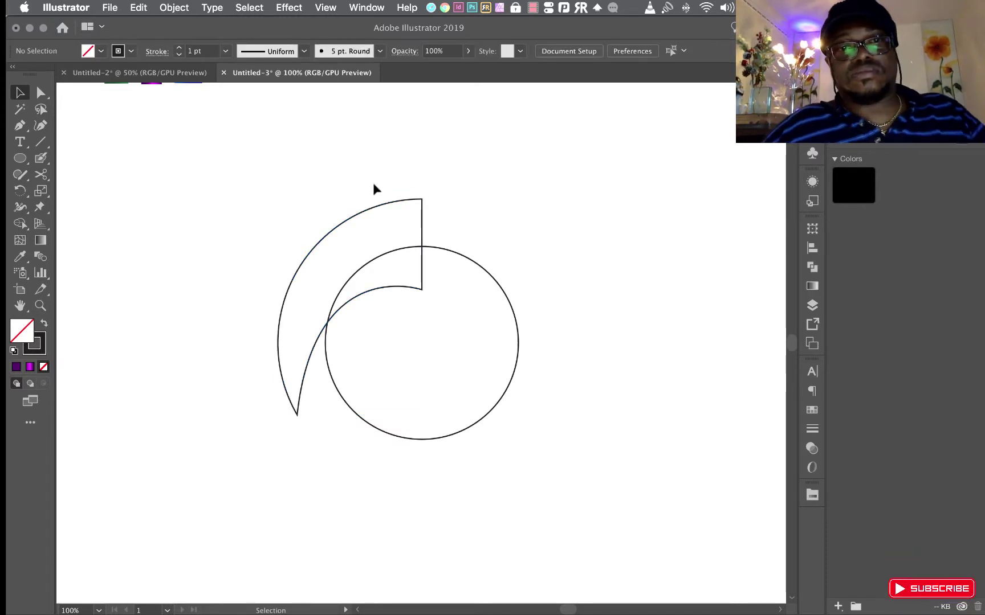
pyautogui.moveTo(374, 186); pyautogui.dragTo(433, 214)
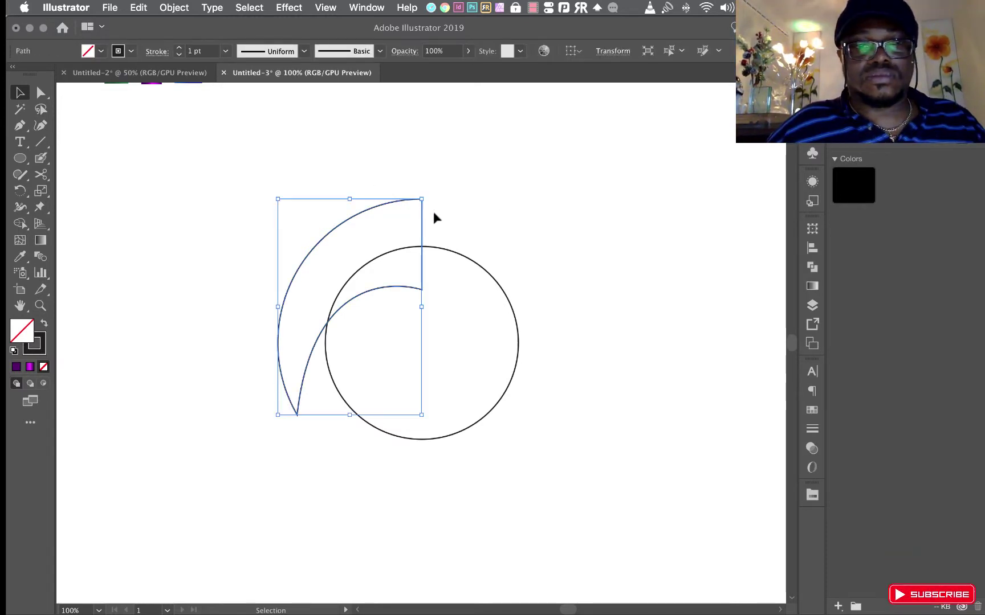
pyautogui.click(20, 223)
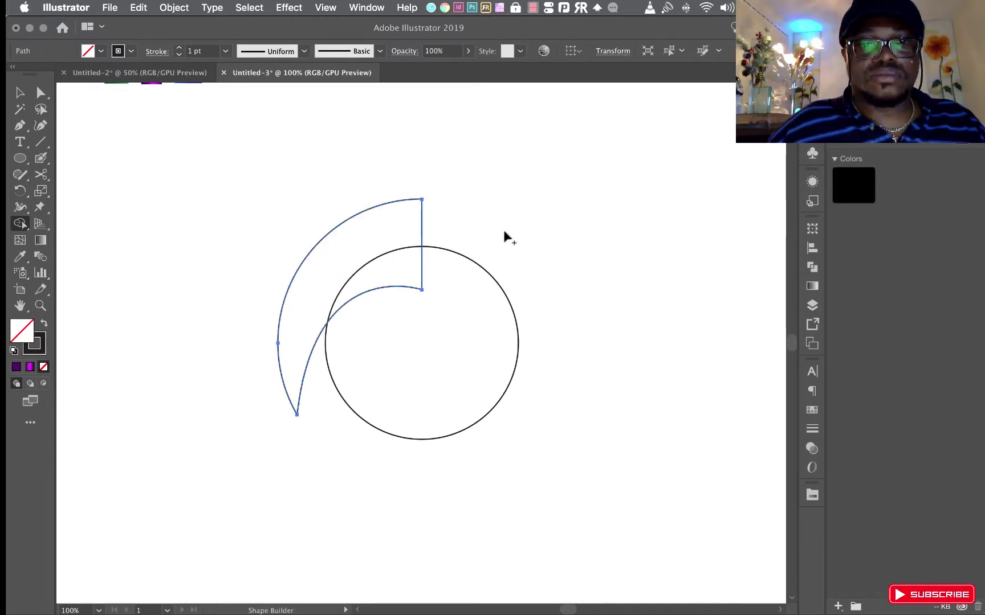
pyautogui.click(21, 91)
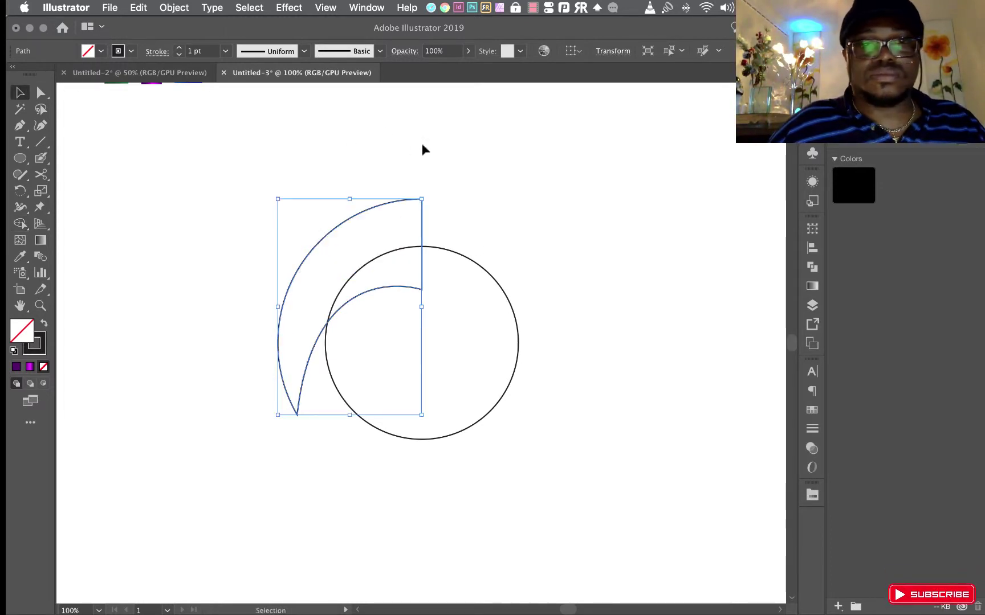
# Raise the blade's black stroke weight to 18 pt
pyautogui.click(179, 48)
pyautogui.click(178, 48)
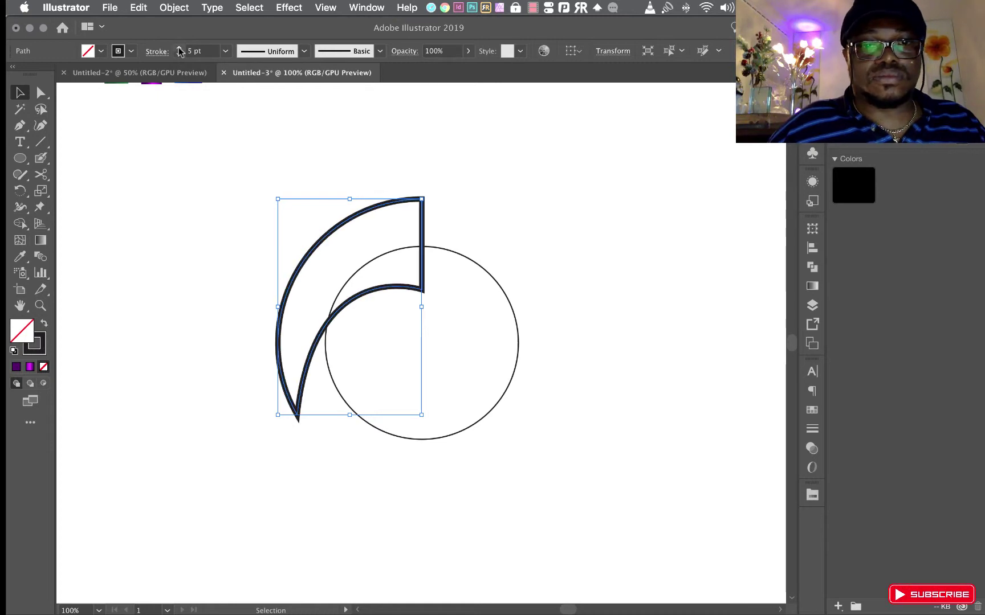
pyautogui.click(179, 49)
pyautogui.click(178, 49)
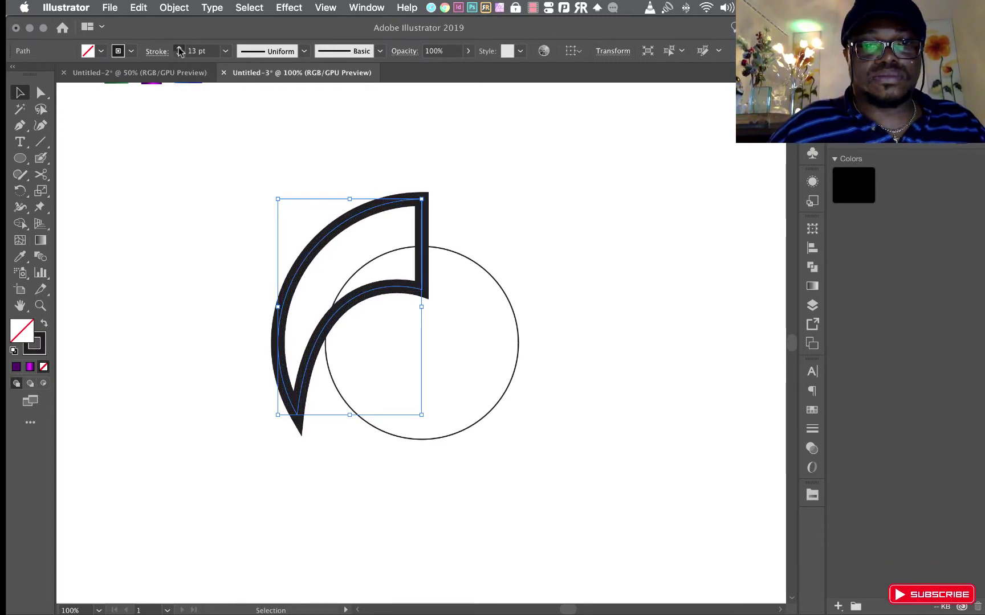
pyautogui.click(179, 48)
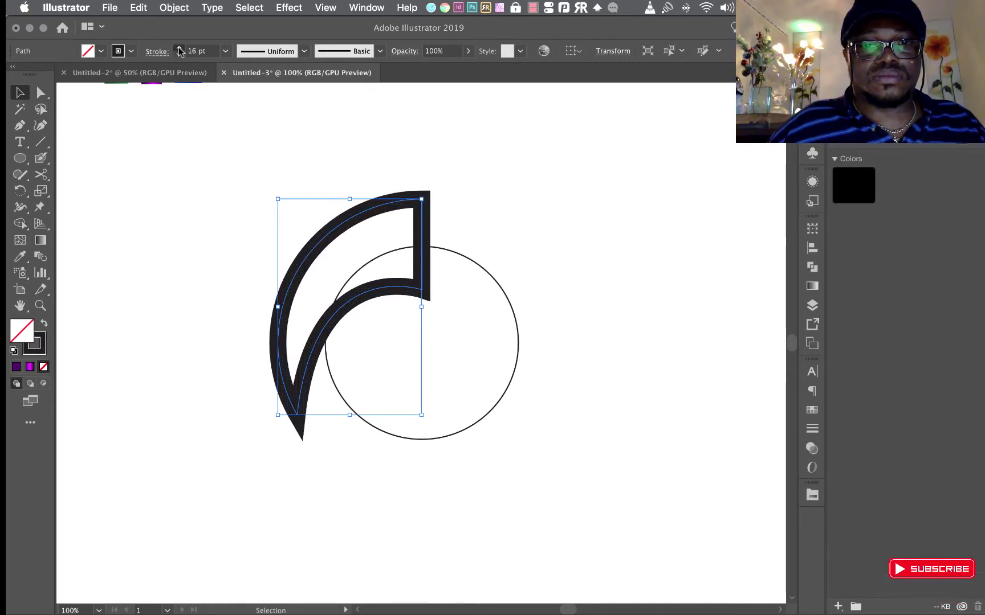
pyautogui.click(493, 174)
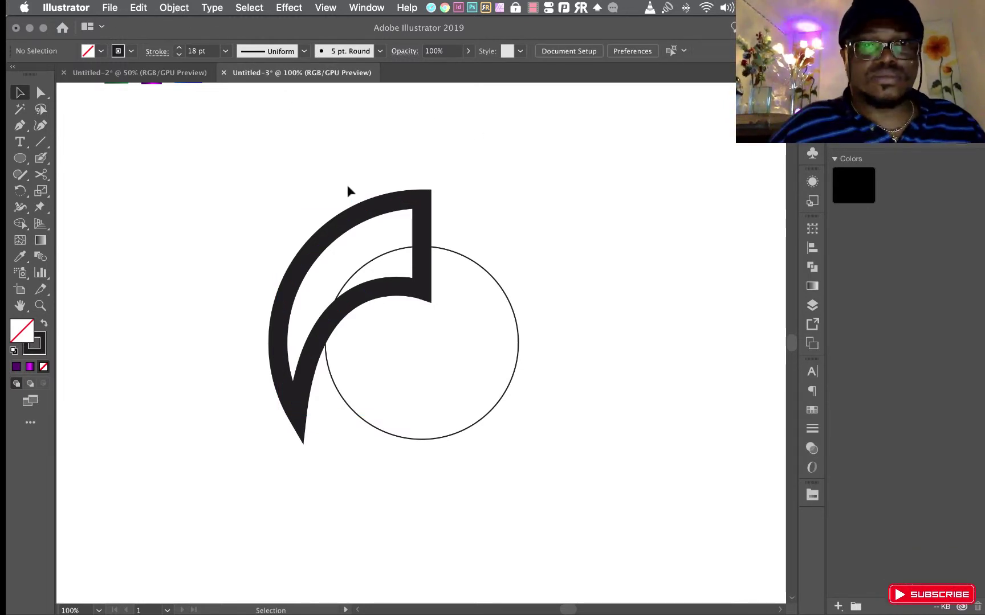
pyautogui.click(365, 215)
# Expand the blade's fill and stroke into a solid filled shape
pyautogui.click(173, 8)
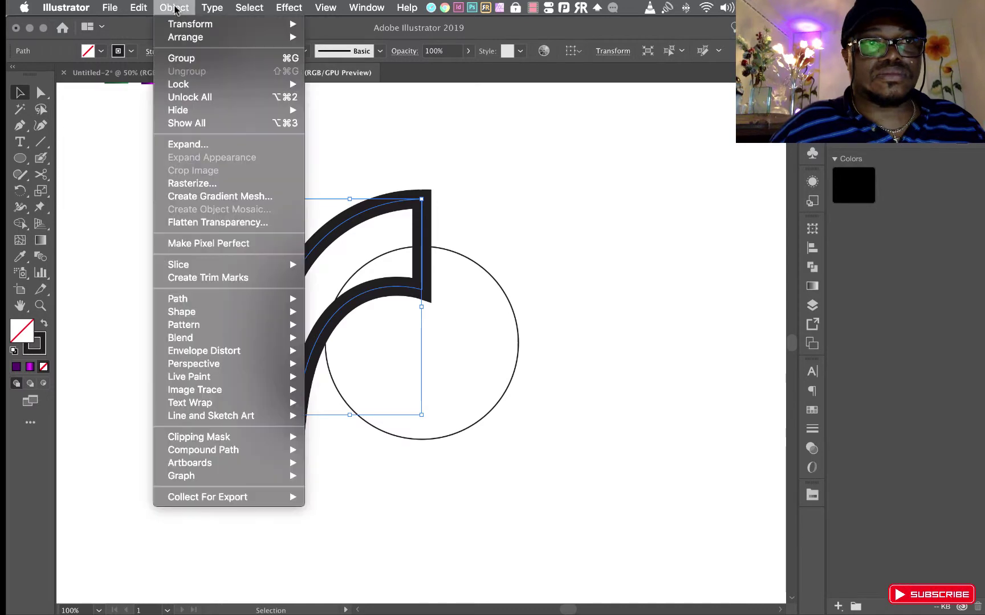
pyautogui.click(176, 145)
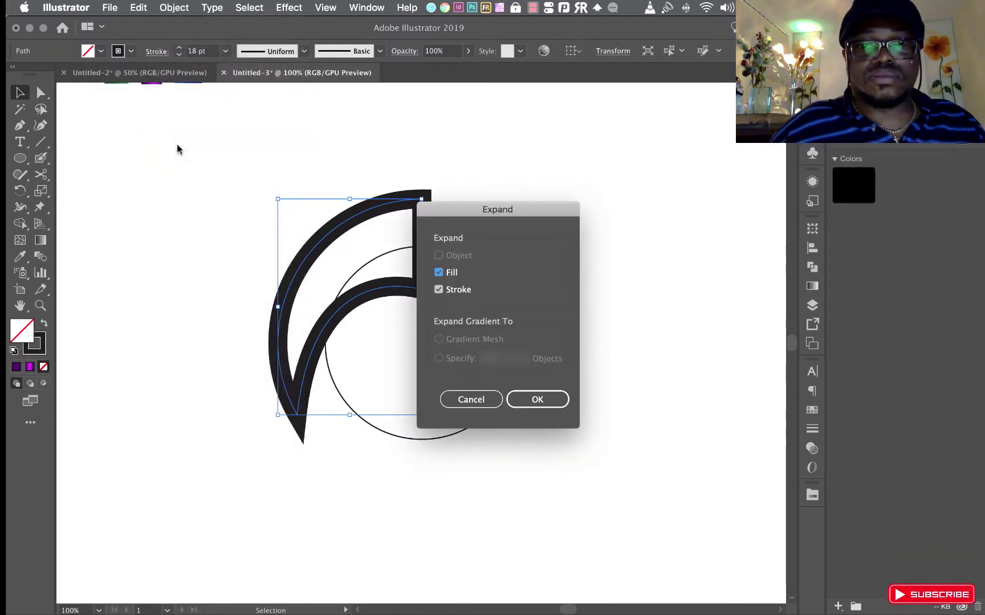
pyautogui.click(537, 399)
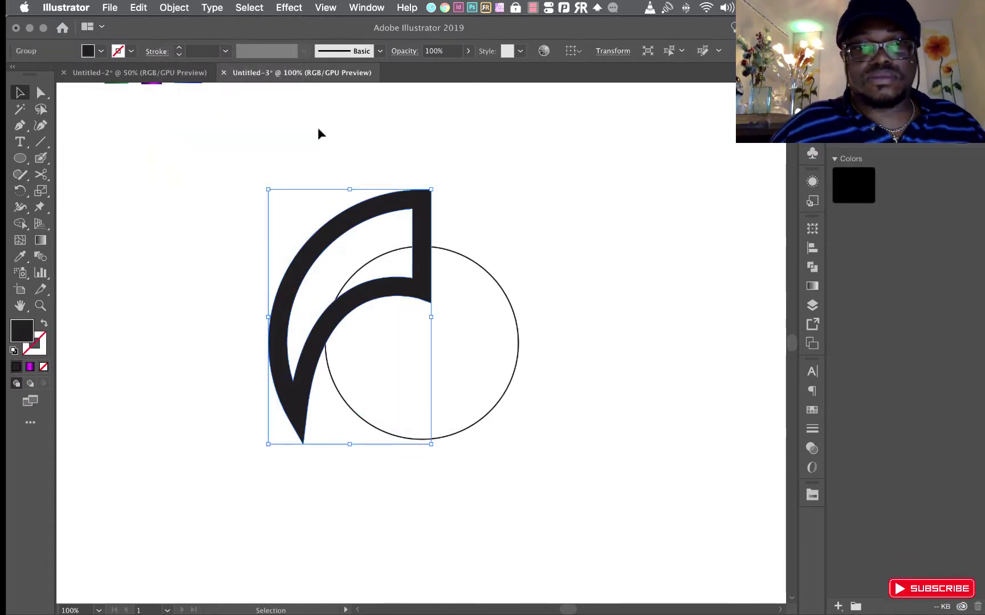
pyautogui.click(187, 134)
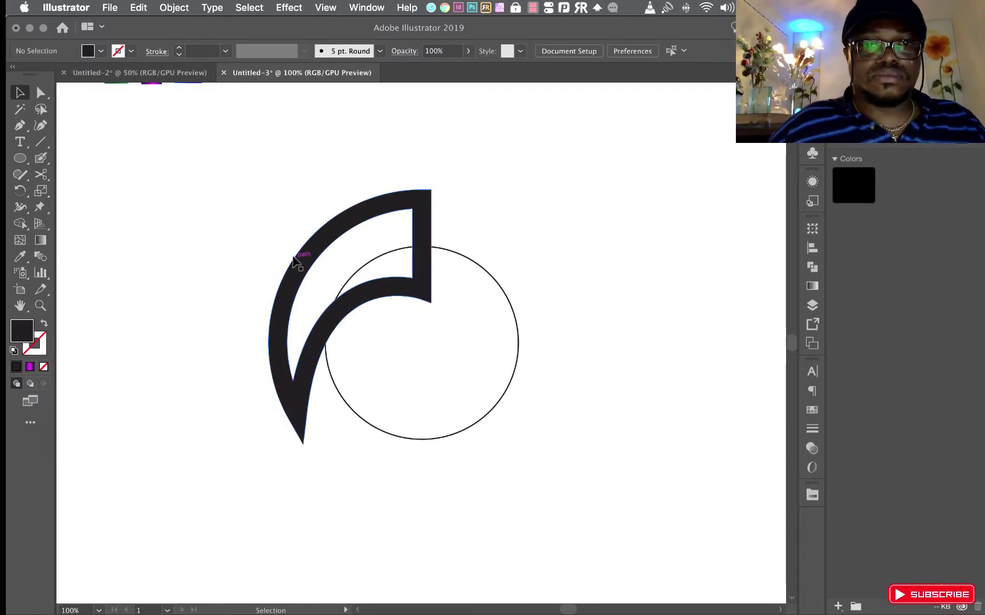
# Unlock the inner circle in the Layers panel and reselect the expanded blade group
pyautogui.click(812, 305)
pyautogui.click(659, 259)
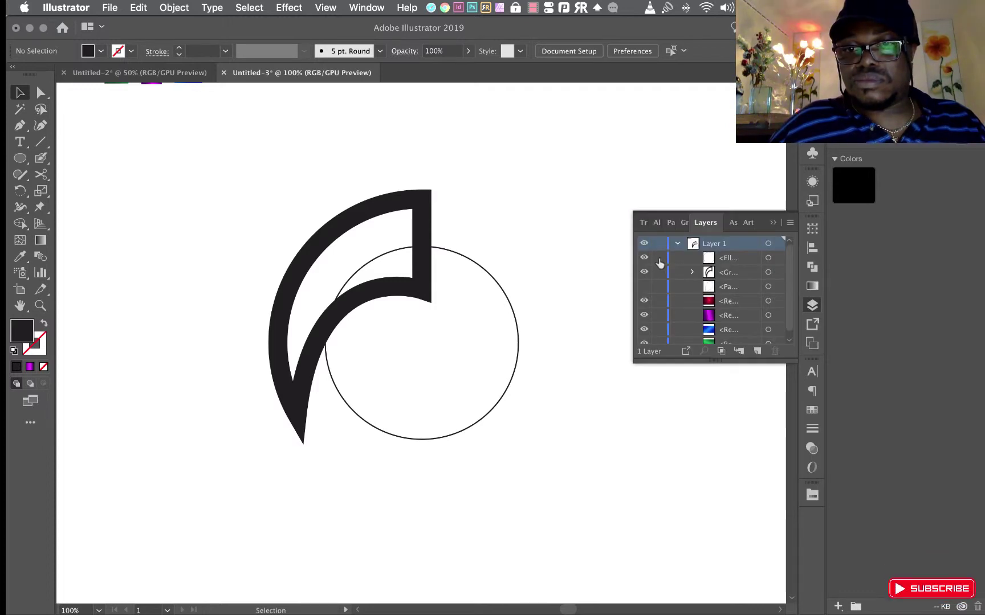
pyautogui.click(509, 302)
pyautogui.click(616, 254)
pyautogui.click(773, 223)
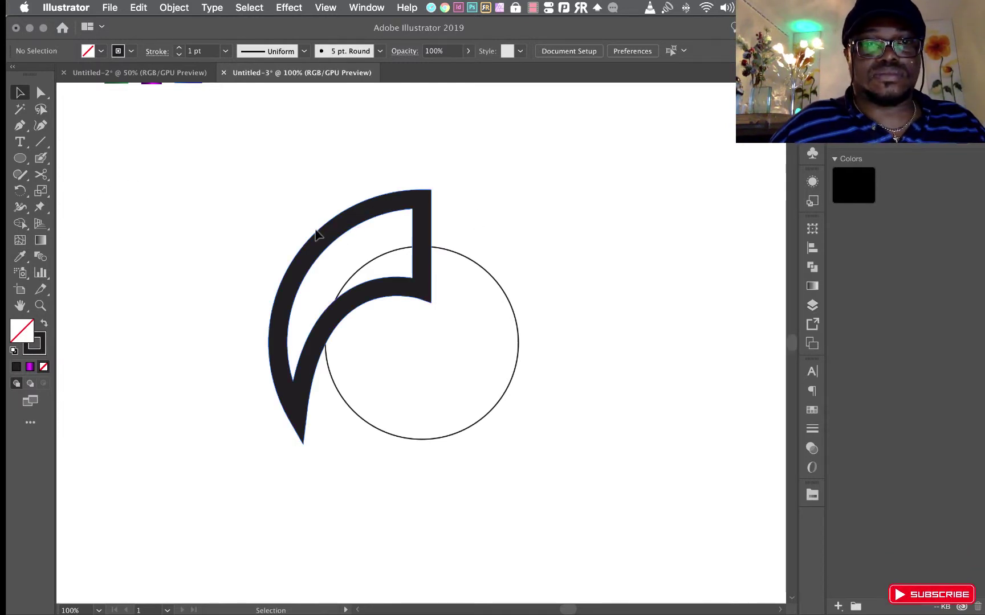
pyautogui.moveTo(318, 228); pyautogui.dragTo(321, 234)
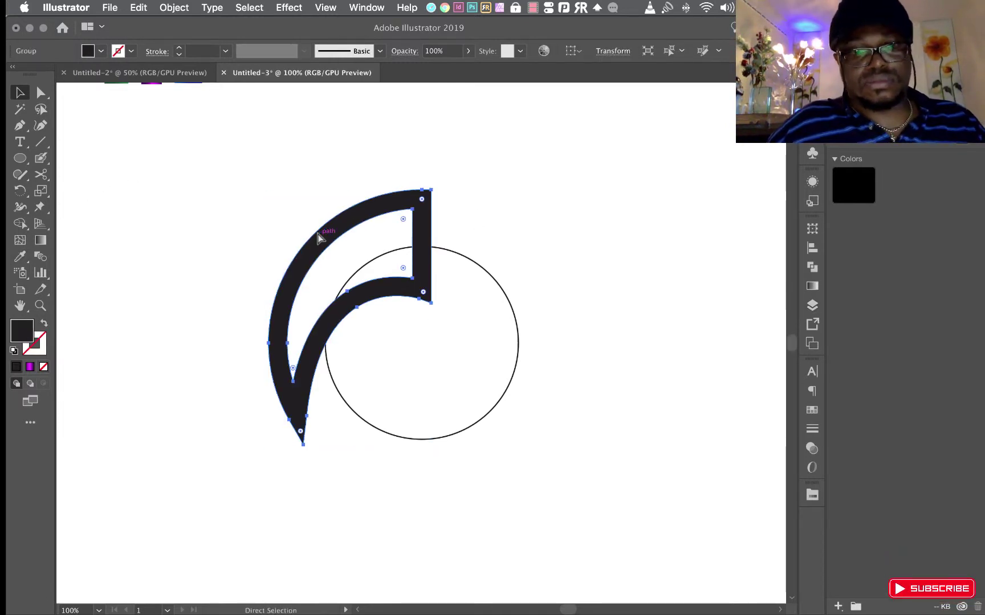
pyautogui.click(345, 234)
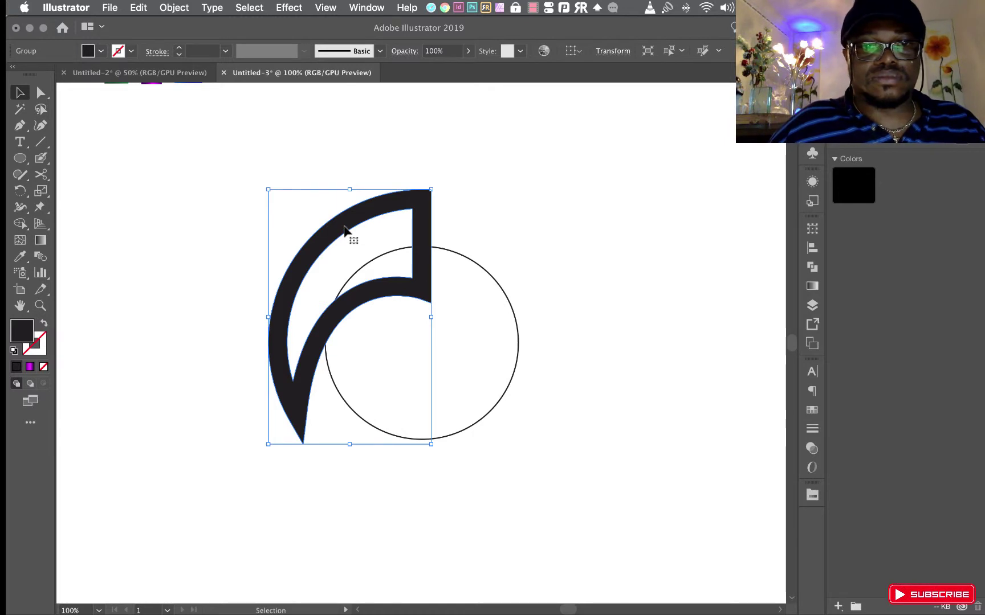
pyautogui.click(20, 191)
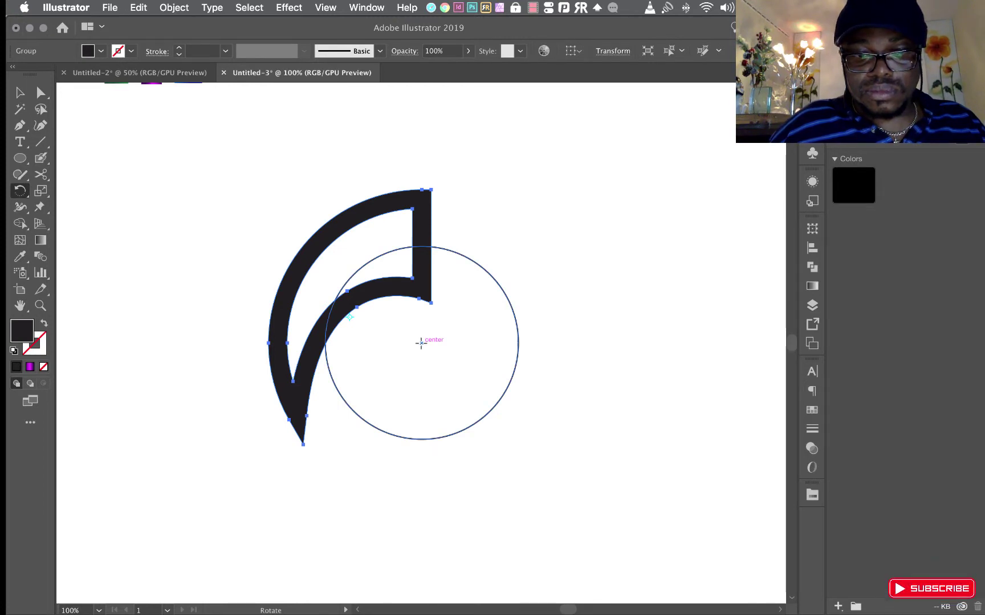
# Make a 120° rotated copy of the blade about the circle centre, below the first
pyautogui.keyDown('alt'); pyautogui.click(420, 342); pyautogui.keyUp('alt')
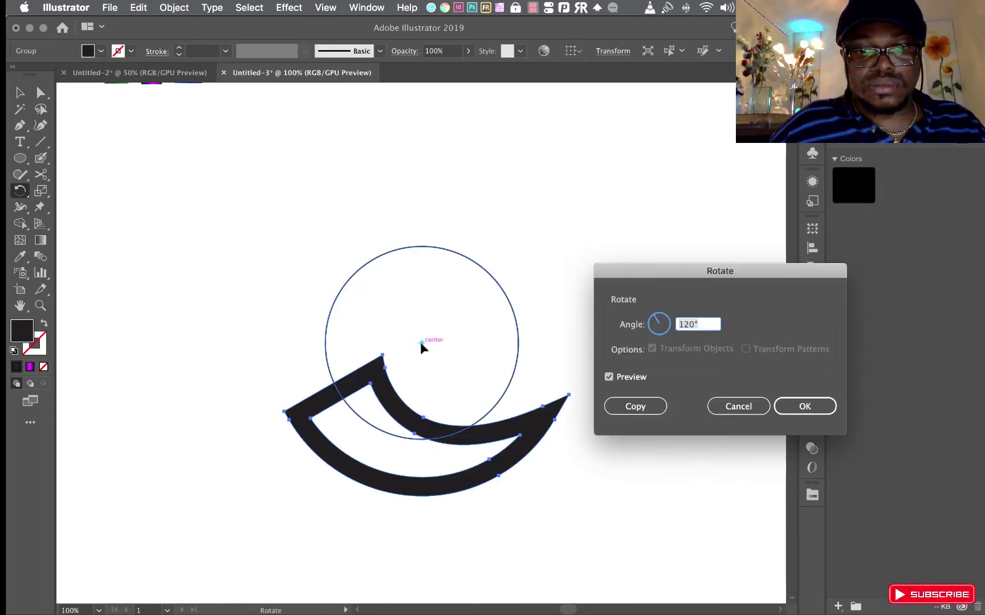
pyautogui.click(633, 406)
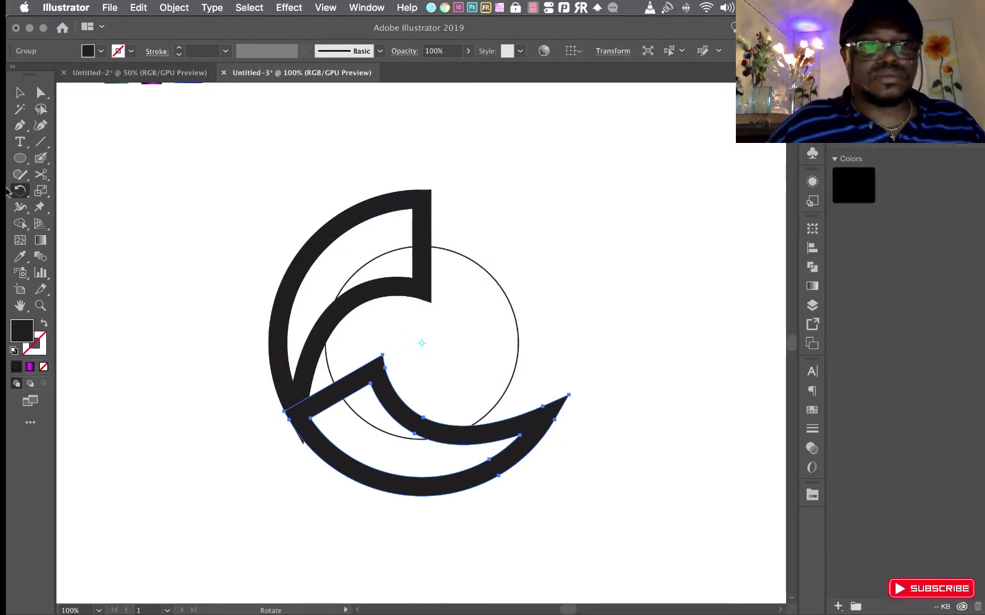
pyautogui.click(19, 92)
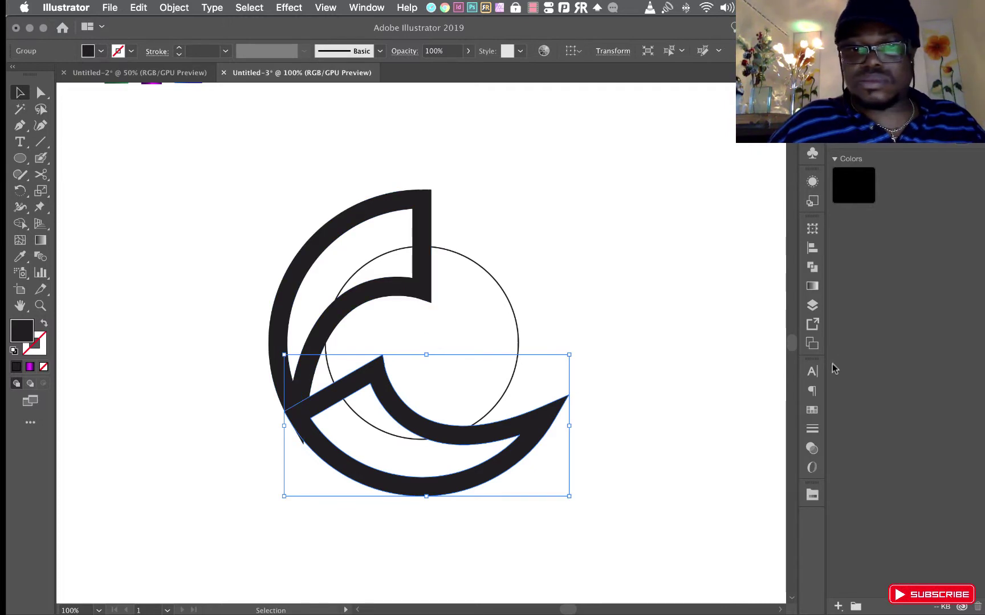
pyautogui.click(616, 285)
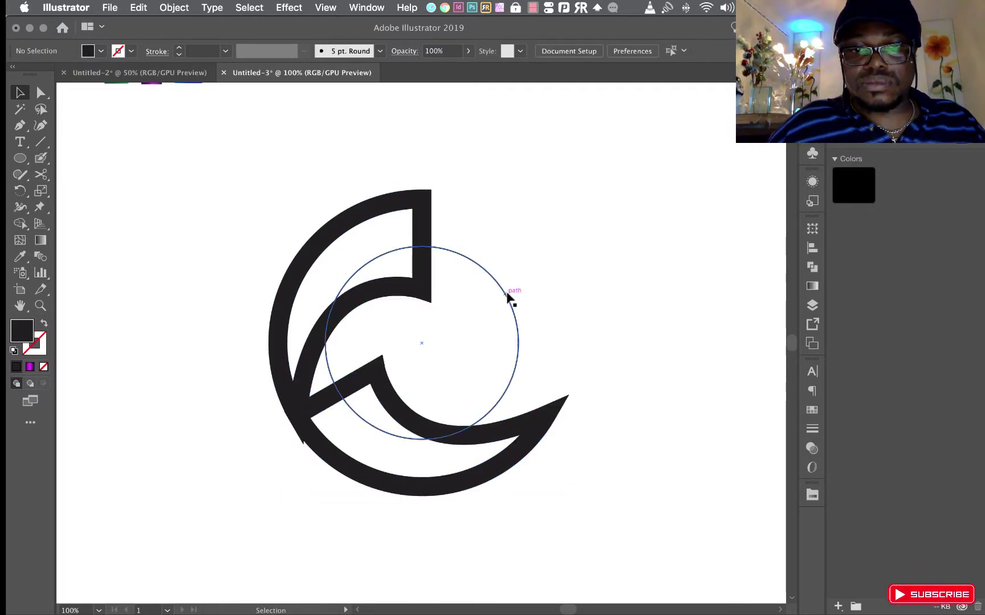
# Lock the circle outline in the Layers panel
pyautogui.click(507, 295)
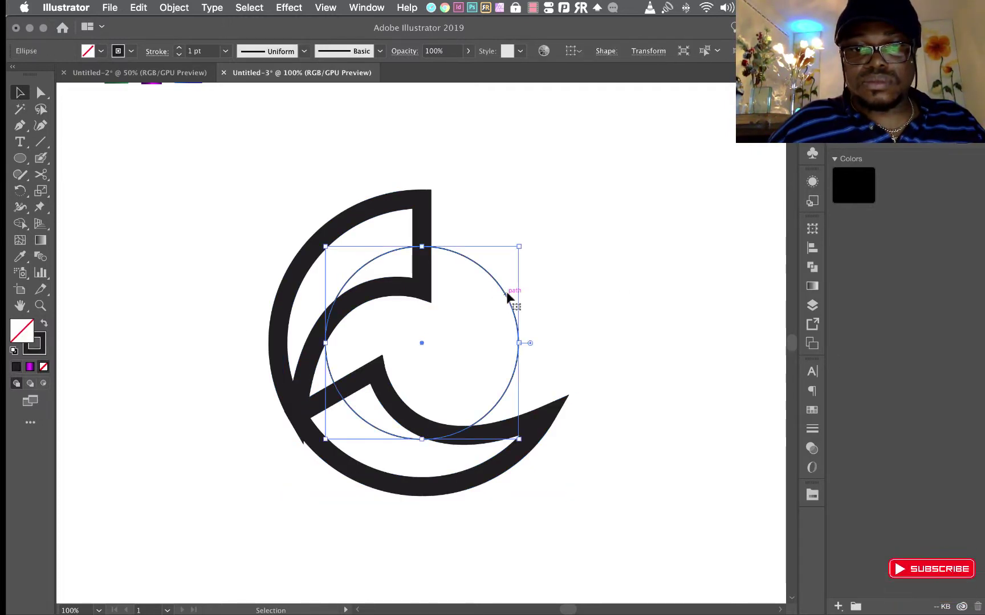
pyautogui.click(813, 306)
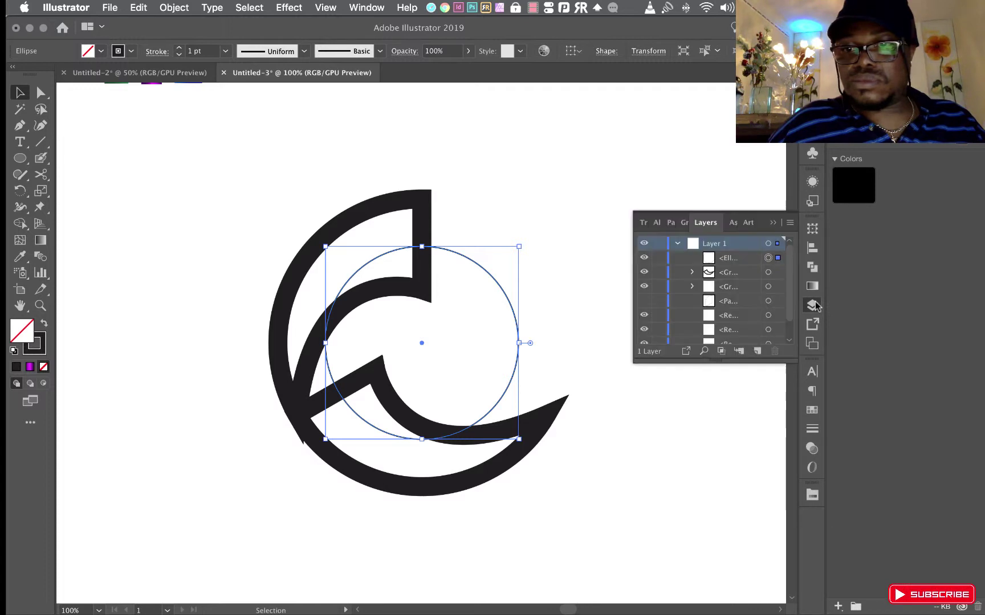
pyautogui.click(659, 257)
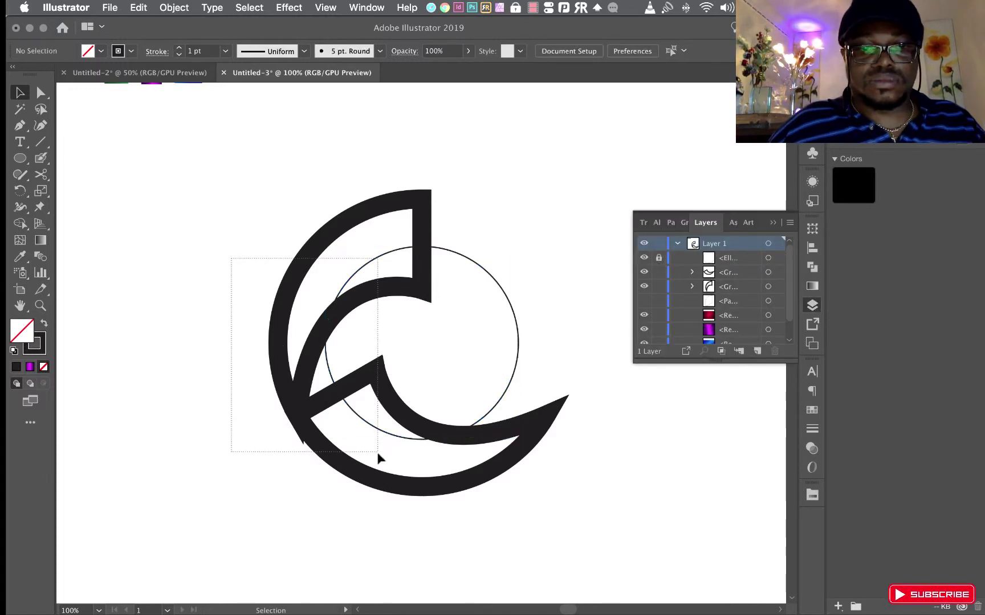
# Delete the lower blade band and tip sliver with Shape Builder, keeping the upper crescent
pyautogui.moveTo(376, 449); pyautogui.dragTo(378, 451)
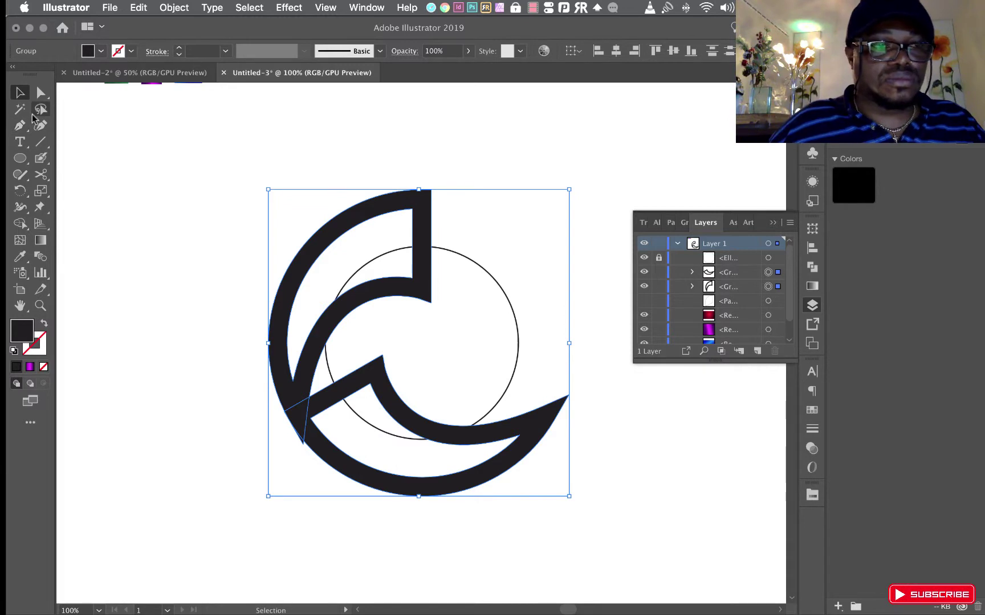
pyautogui.click(20, 223)
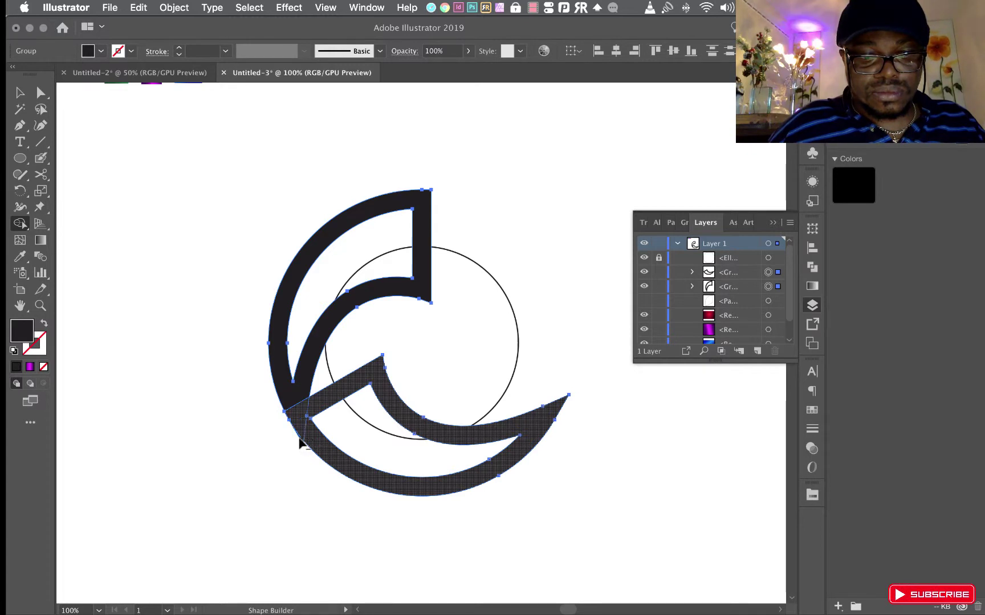
pyautogui.keyDown('alt'); pyautogui.click(300, 442); pyautogui.keyUp('alt')
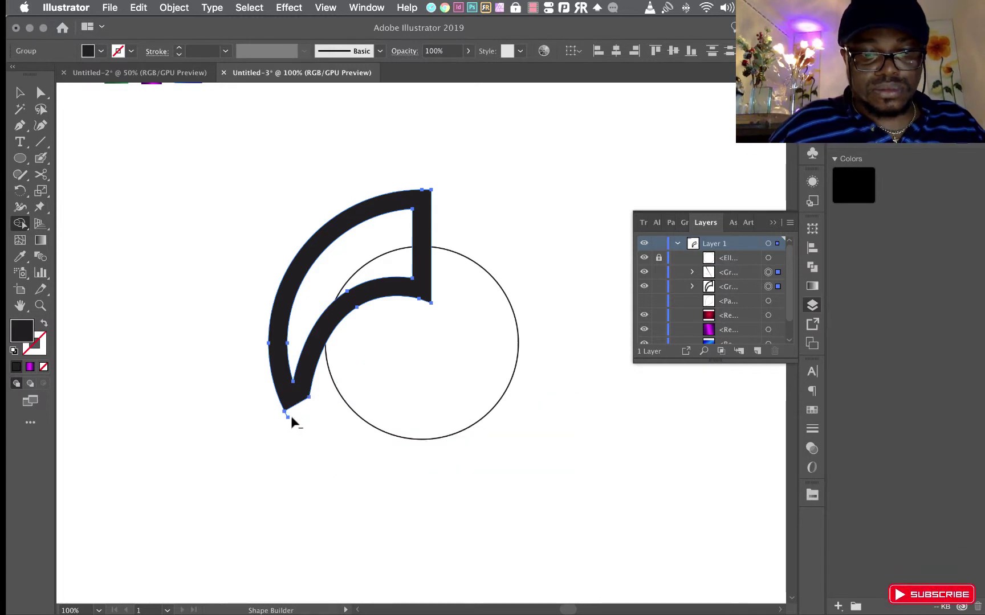
pyautogui.keyDown('alt'); pyautogui.click(286, 417); pyautogui.keyUp('alt')
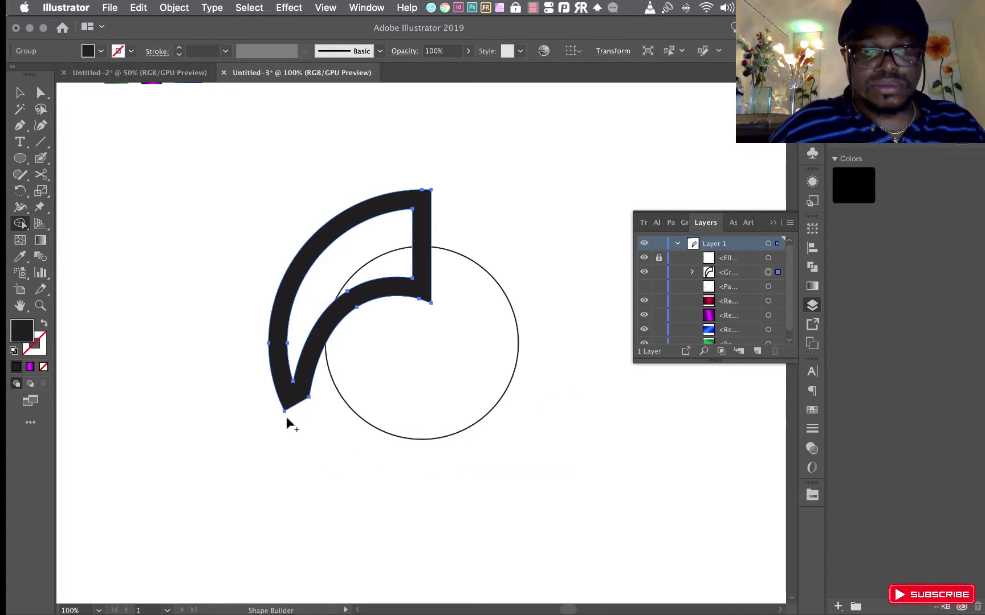
pyautogui.click(773, 225)
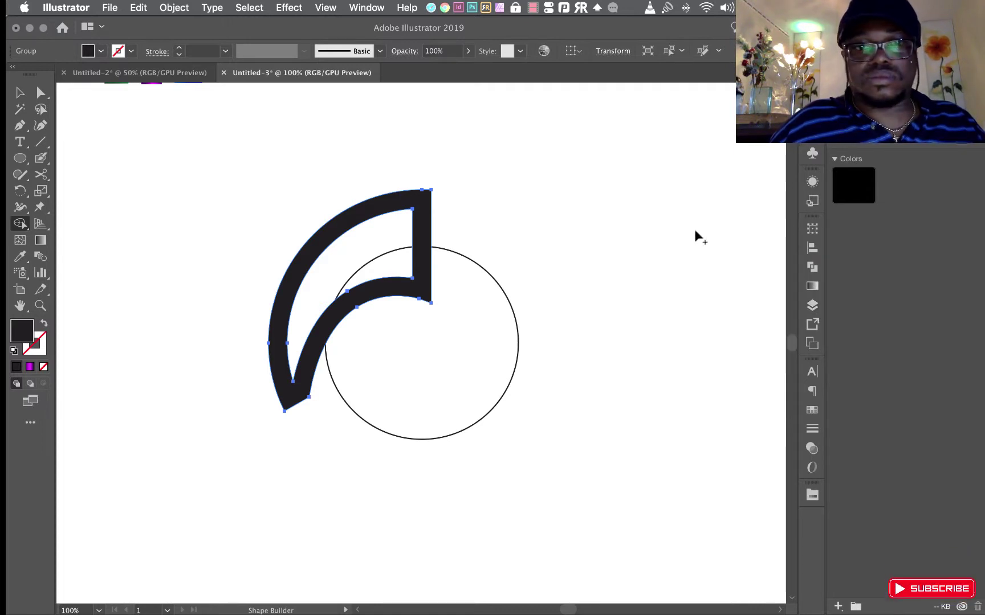
pyautogui.click(20, 93)
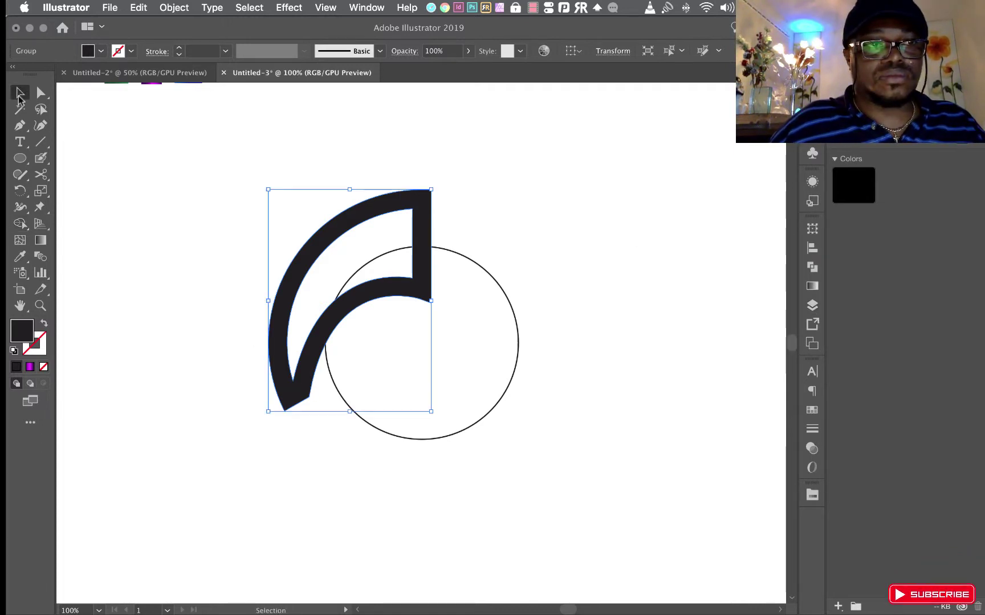
pyautogui.click(511, 192)
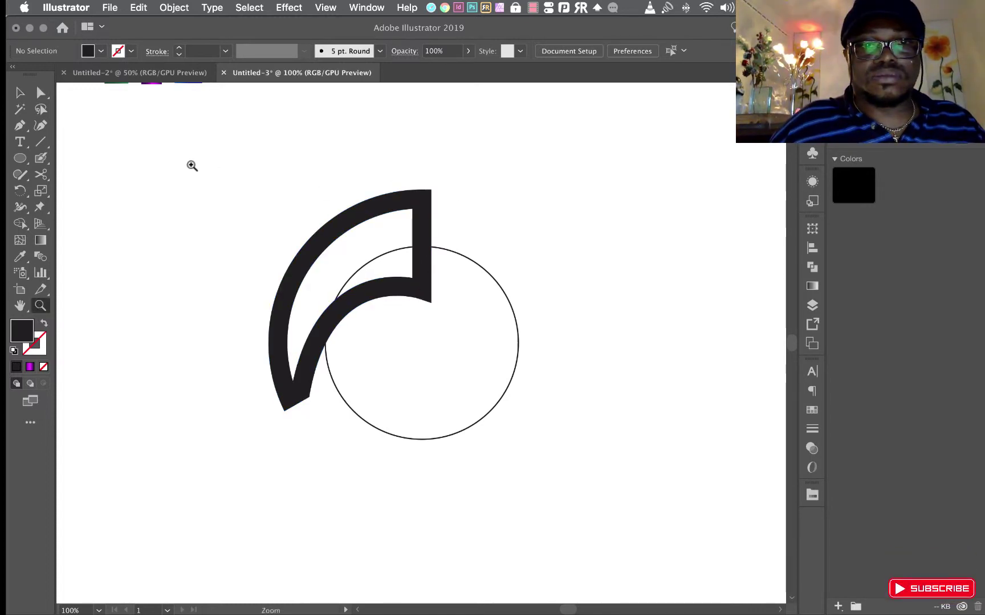
# Zoom in and draw a closed thin sliver path down the crescent's right vertical edge
pyautogui.moveTo(176, 146); pyautogui.dragTo(588, 498)
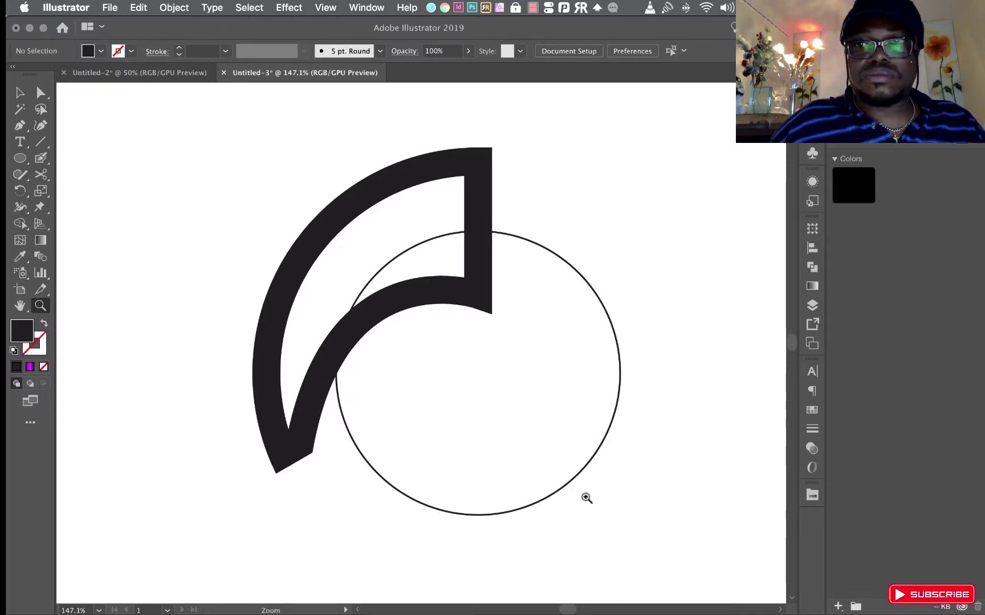
pyautogui.click(21, 125)
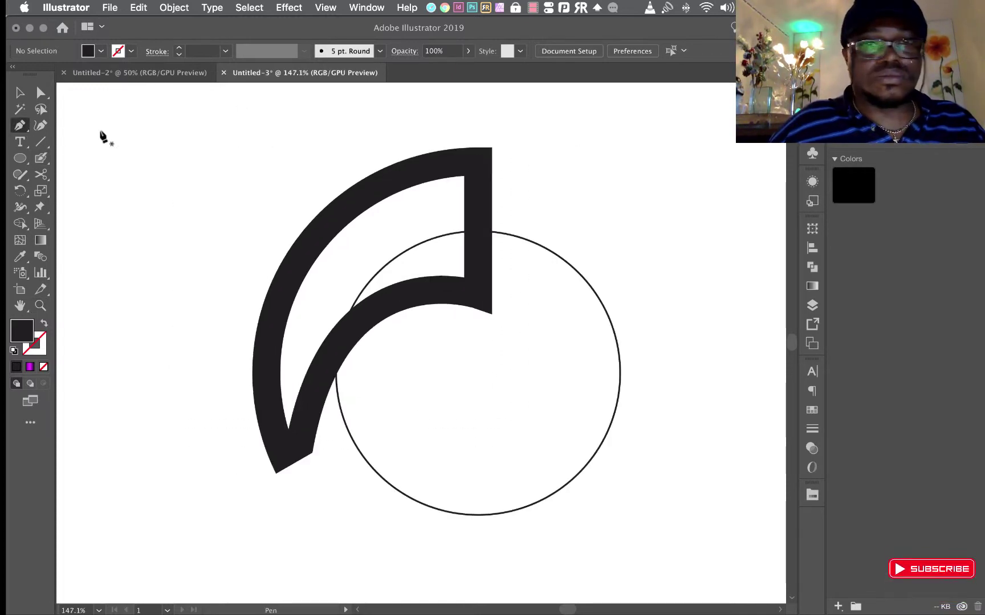
pyautogui.click(492, 148)
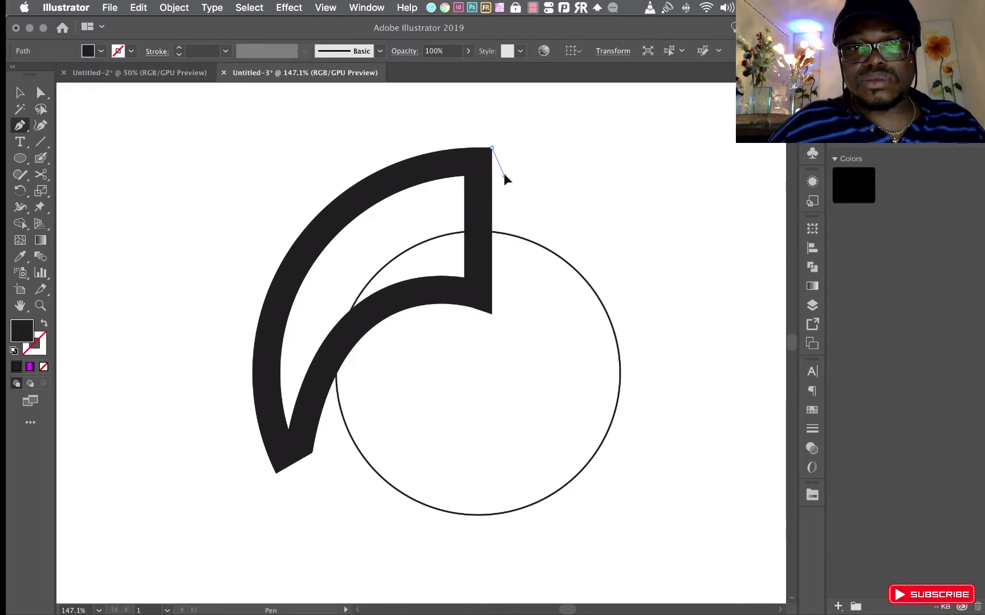
pyautogui.click(504, 176)
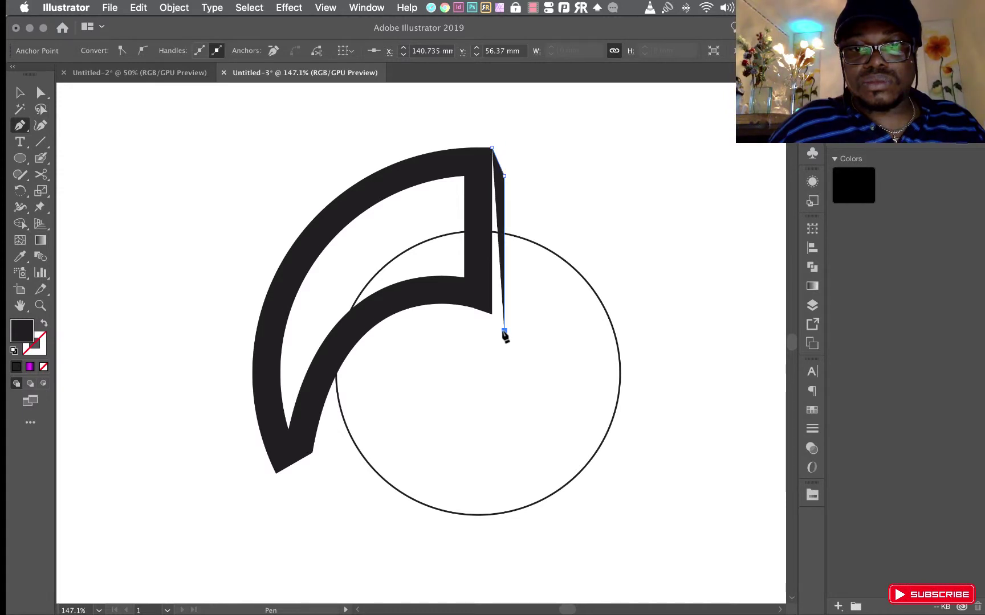
pyautogui.click(505, 330)
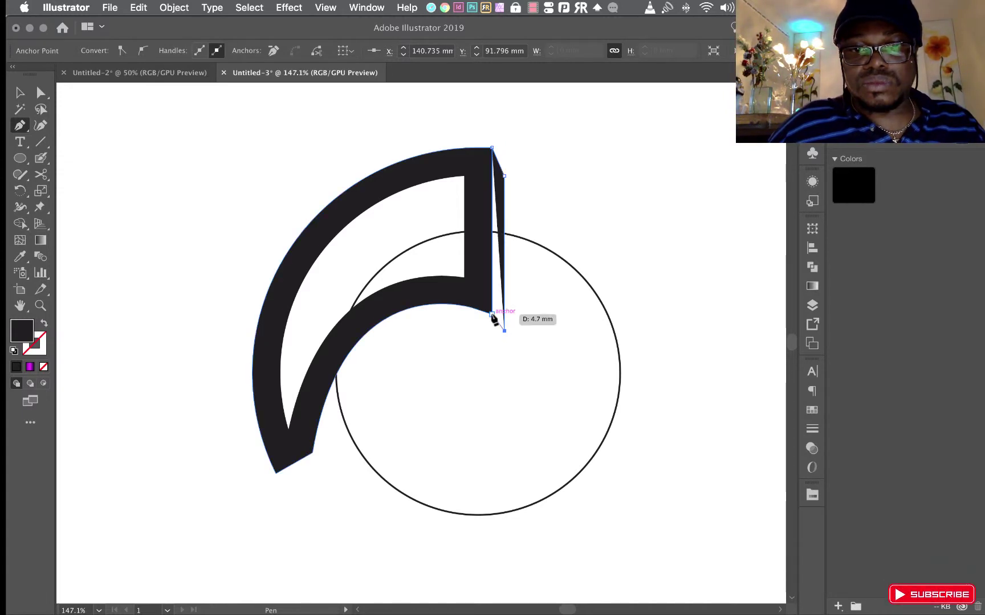
pyautogui.click(492, 314)
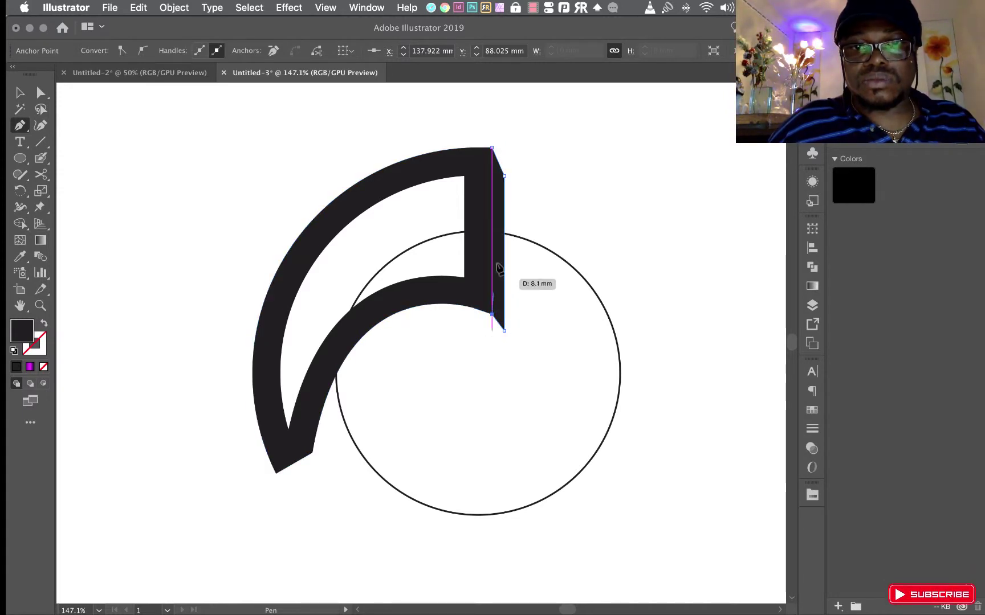
pyautogui.click(493, 148)
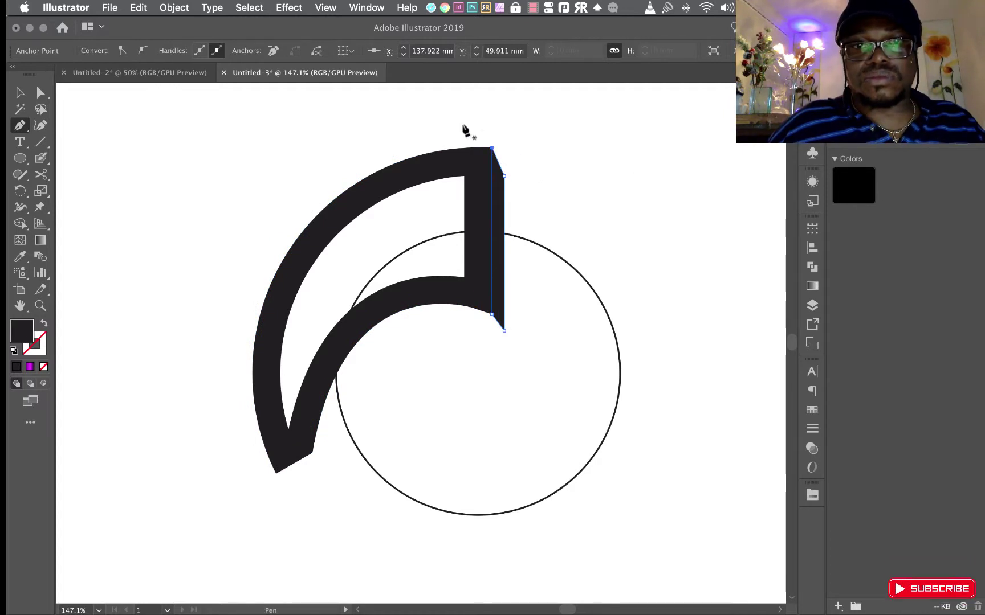
# Fill the new sliver beside the crescent with the CMYK Cyan swatch
pyautogui.click(195, 142)
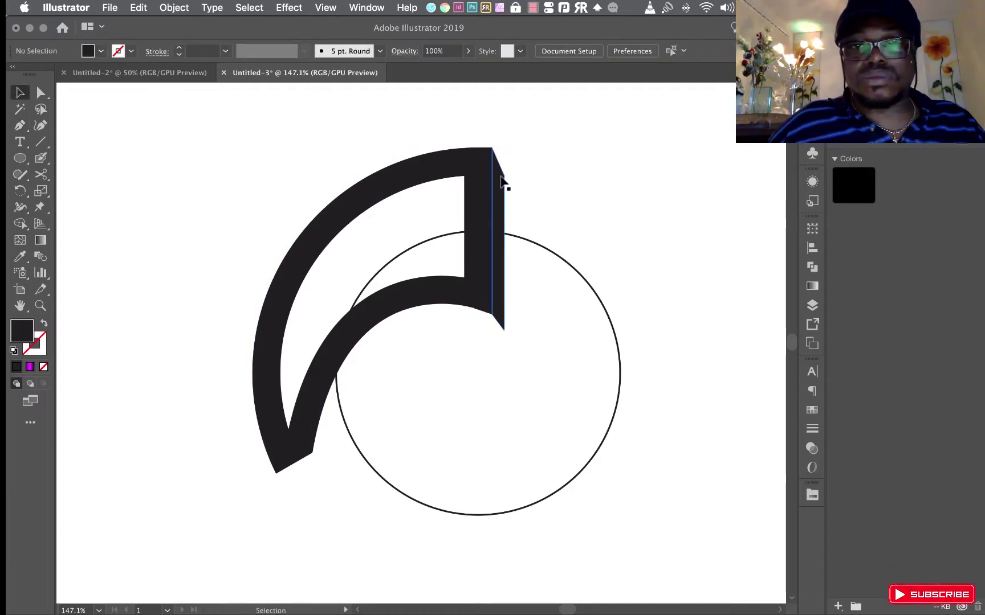
pyautogui.click(504, 183)
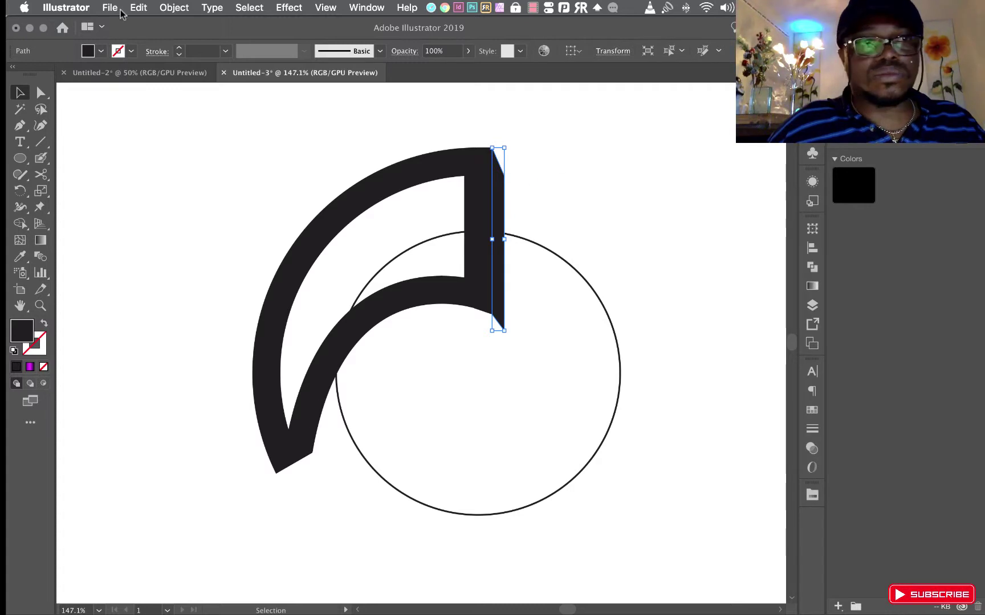
pyautogui.click(101, 51)
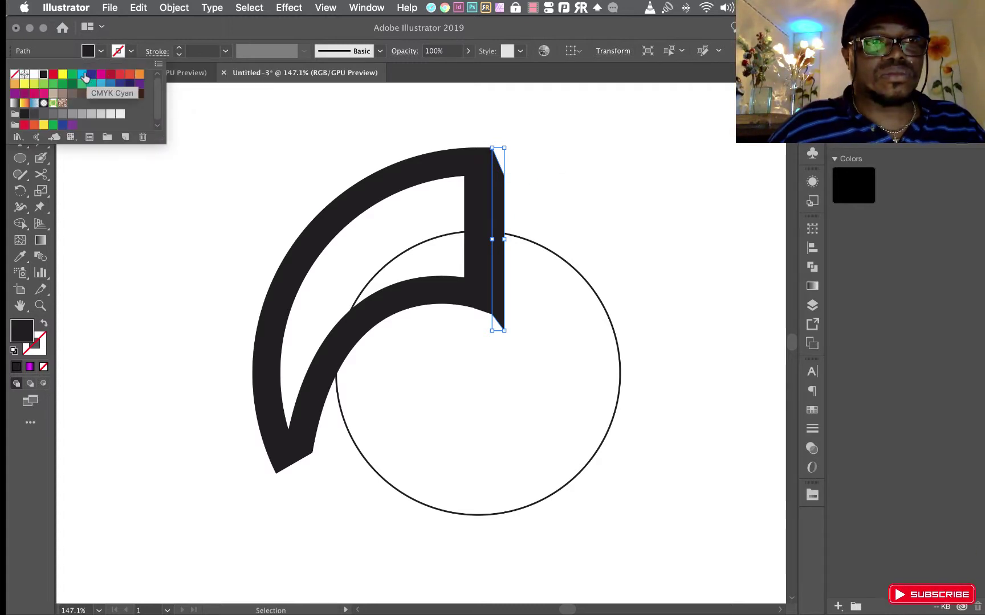
pyautogui.click(83, 74)
pyautogui.click(633, 137)
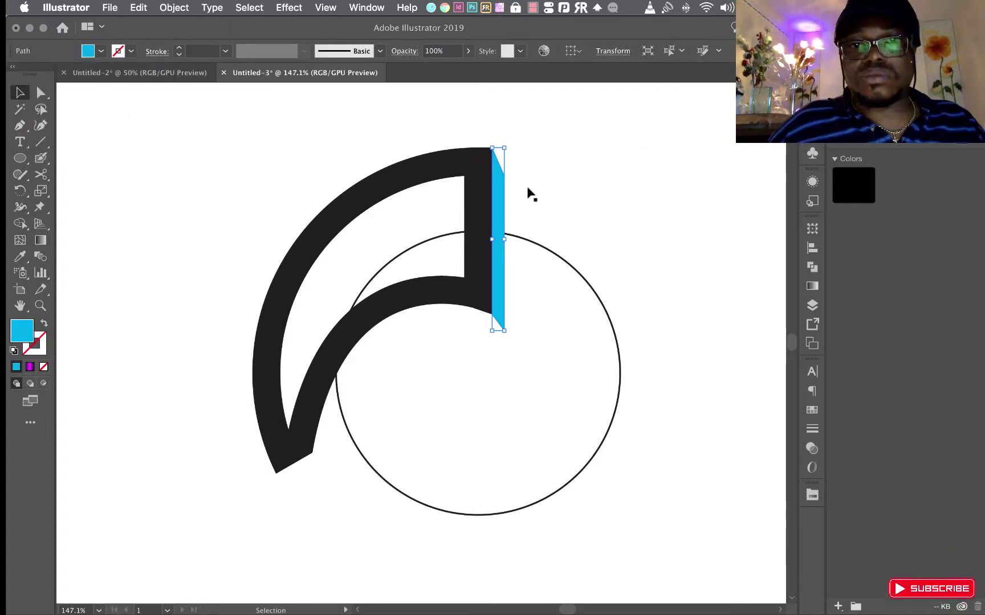
pyautogui.click(589, 161)
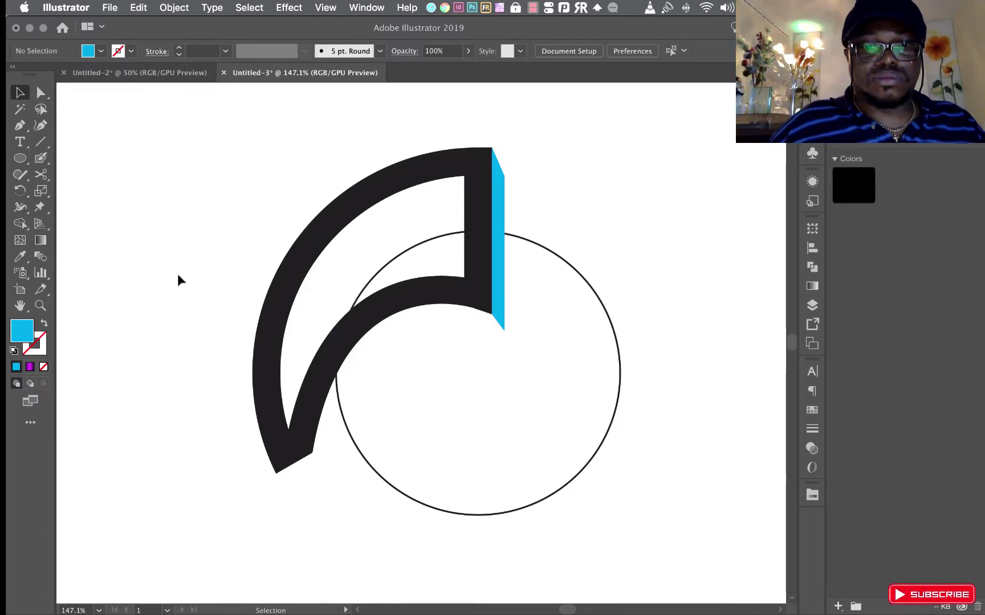
# Draw a curved shadow path from the crescent's lower inner tip to the sliver's bottom point
pyautogui.click(20, 125)
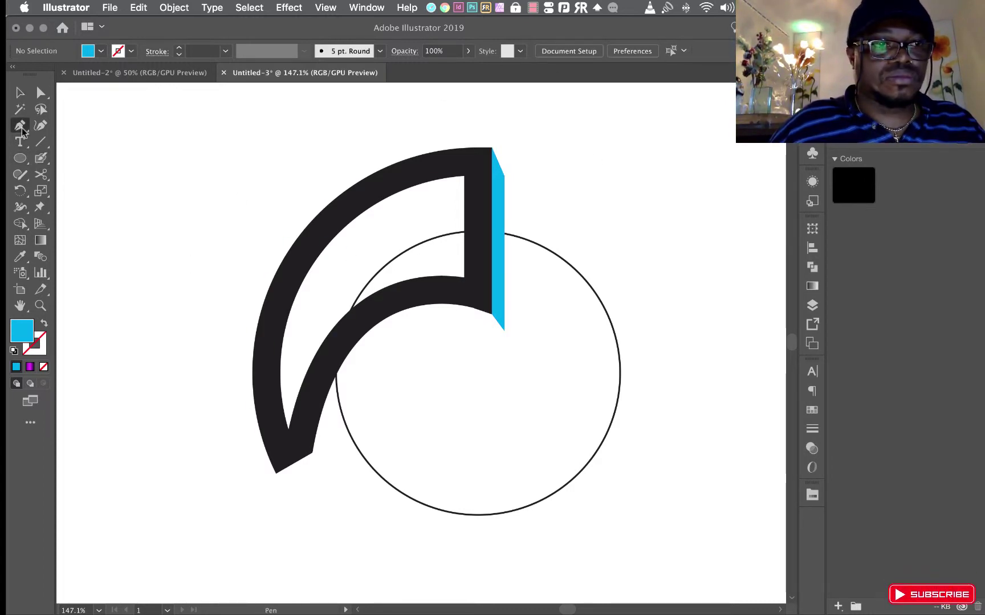
pyautogui.click(311, 453)
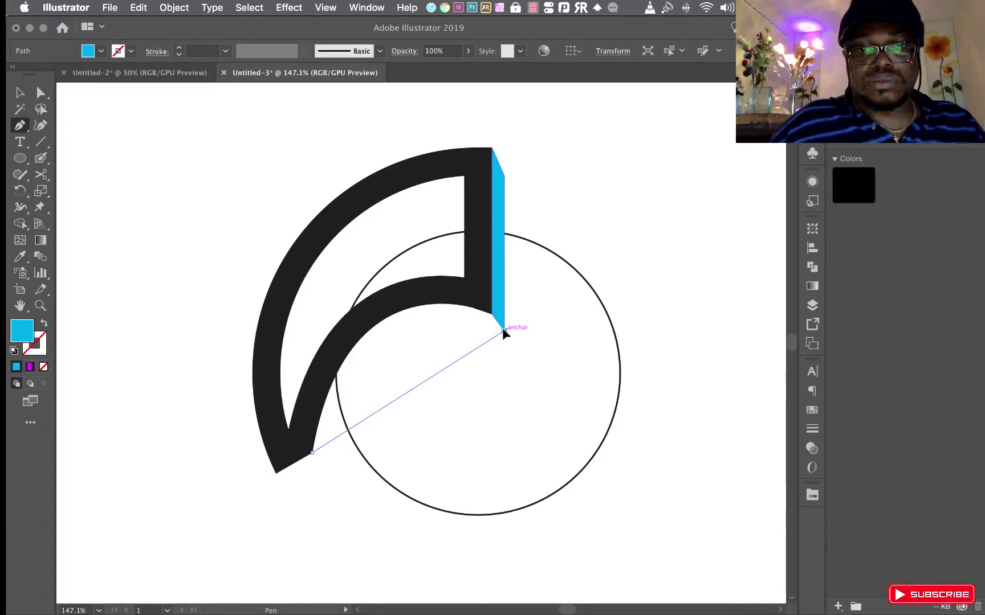
pyautogui.moveTo(504, 330); pyautogui.dragTo(634, 401)
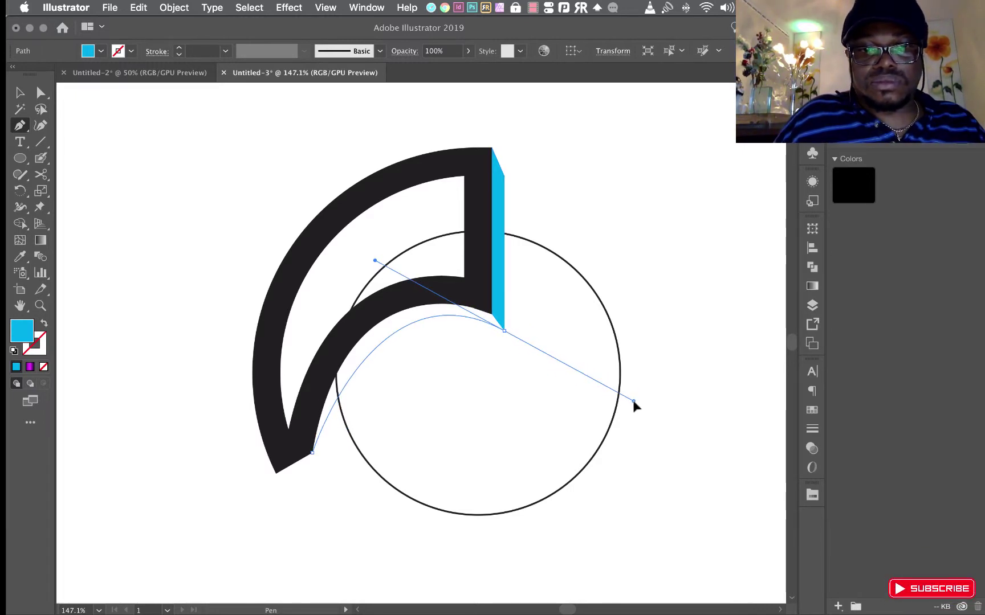
pyautogui.moveTo(634, 401); pyautogui.dragTo(649, 388)
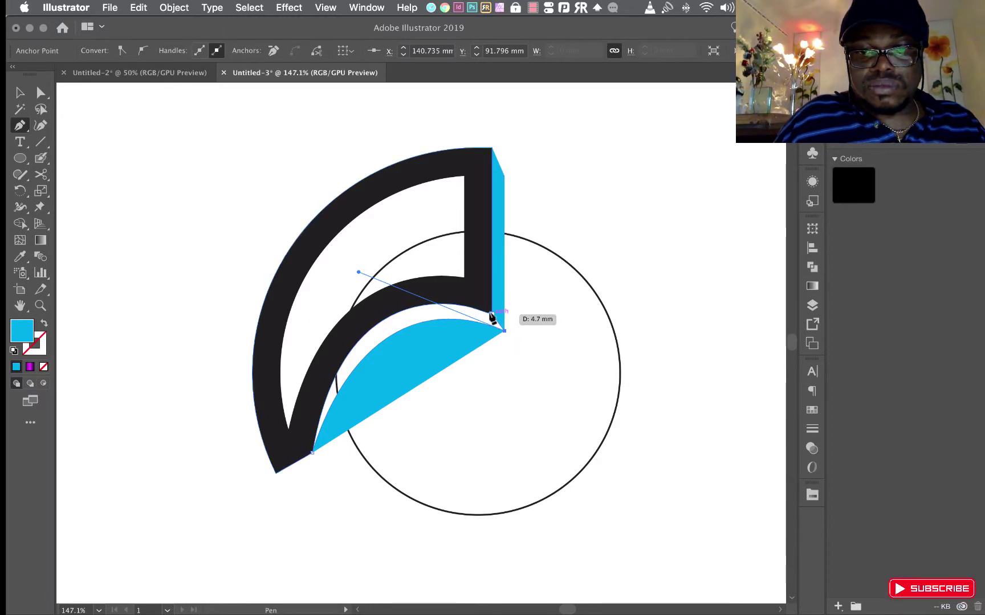
pyautogui.click(490, 314)
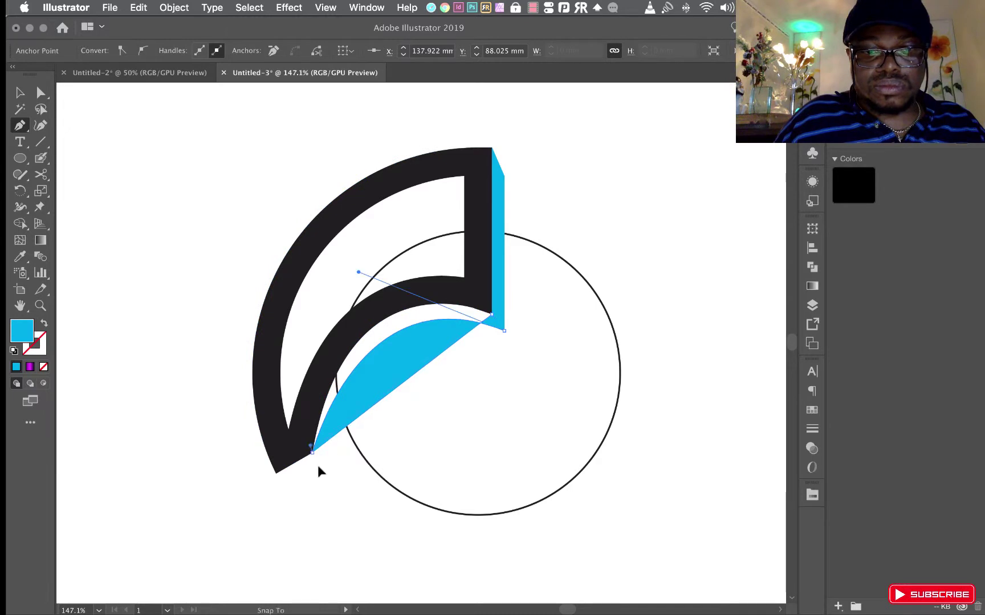
pyautogui.moveTo(318, 466); pyautogui.dragTo(311, 586)
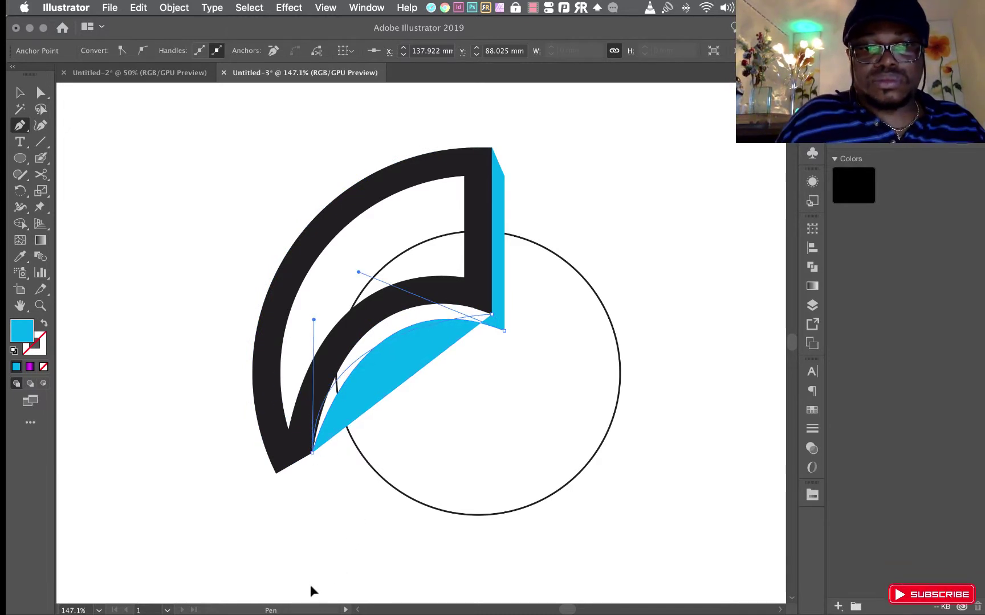
pyautogui.moveTo(312, 604); pyautogui.dragTo(313, 603)
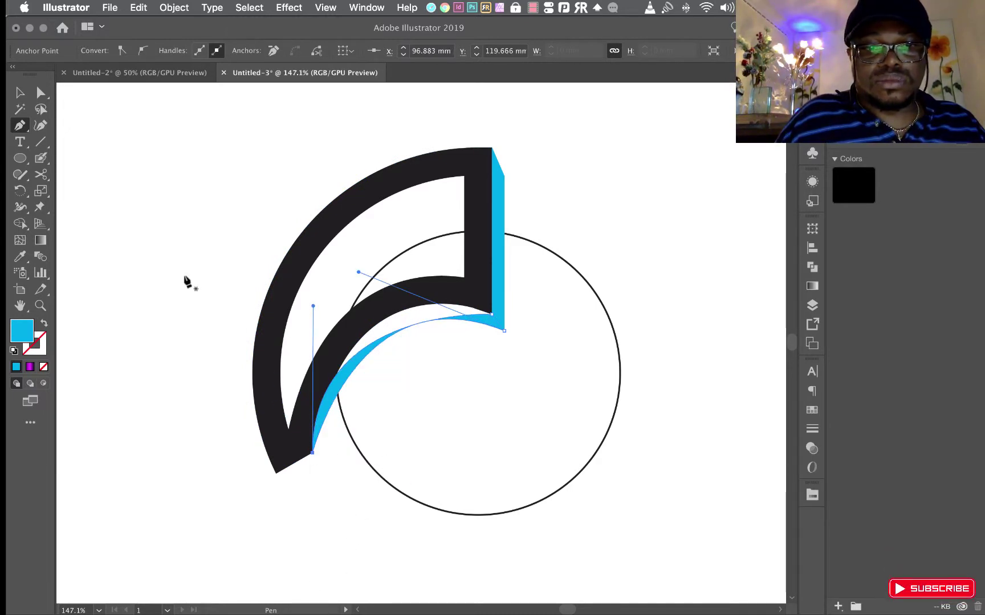
# Drag the shadow curve's handles so it hugs the blade's inner edge, then deselect
pyautogui.click(39, 94)
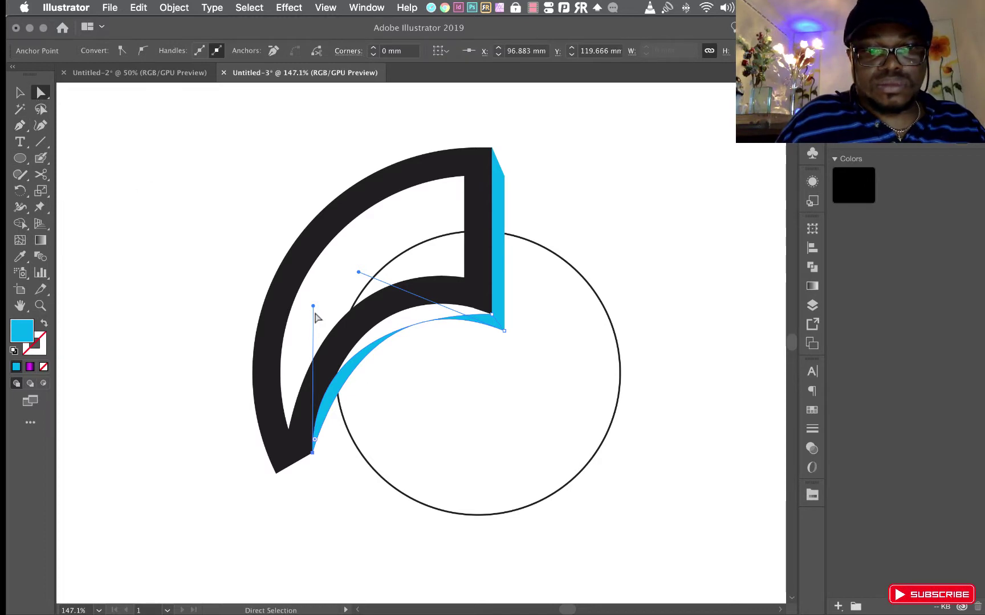
pyautogui.moveTo(313, 307)
pyautogui.mouseDown()
pyautogui.moveTo(320, 271)
pyautogui.moveTo(351, 240)
pyautogui.mouseUp()
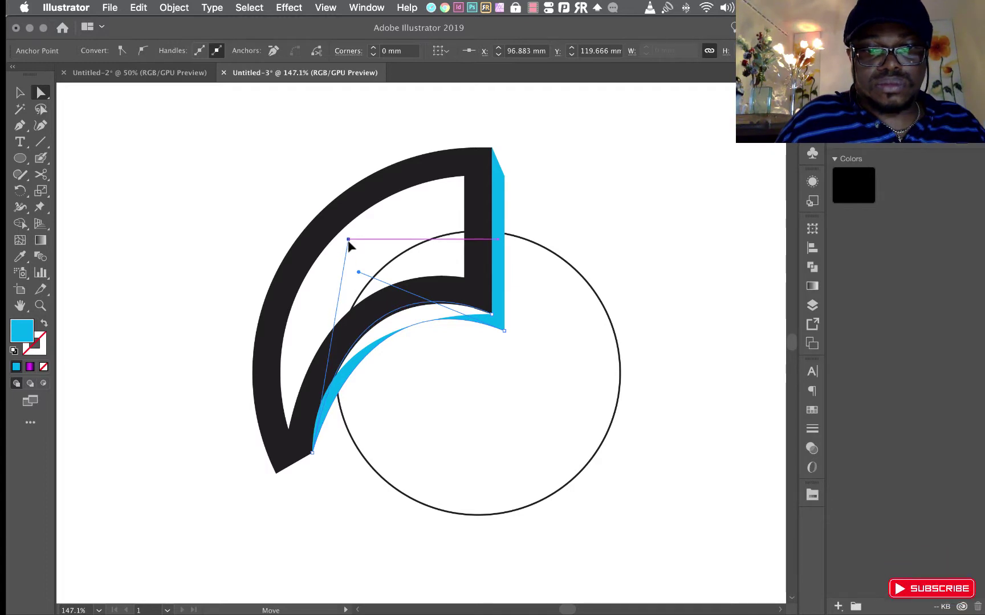
pyautogui.moveTo(349, 242); pyautogui.dragTo(350, 247)
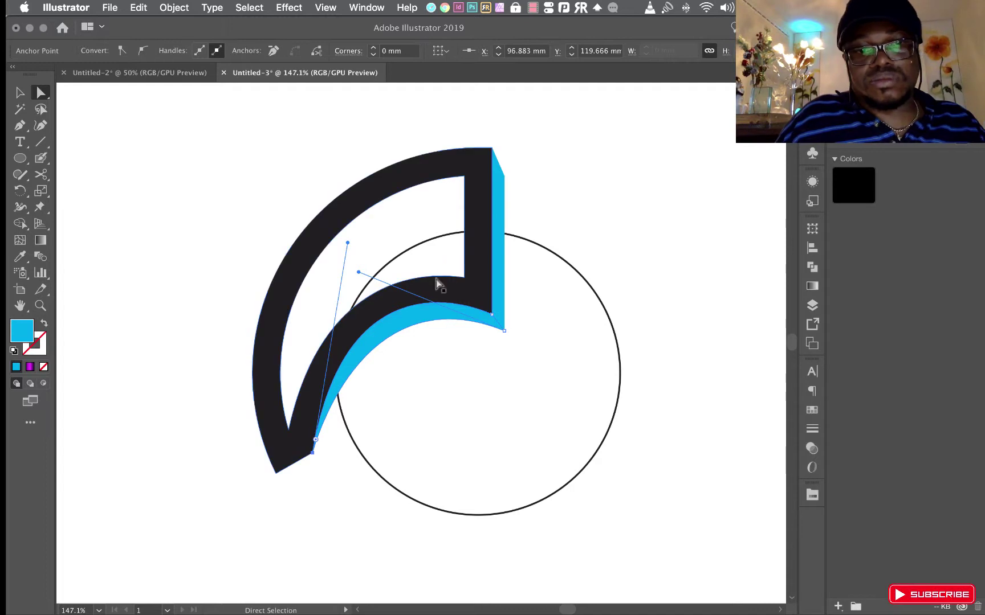
pyautogui.click(20, 92)
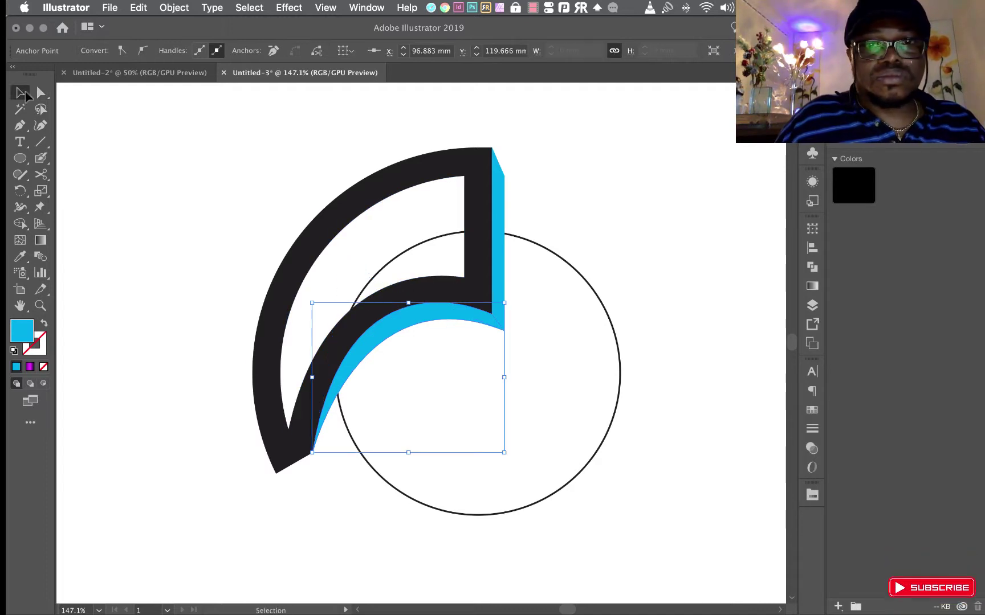
pyautogui.click(601, 183)
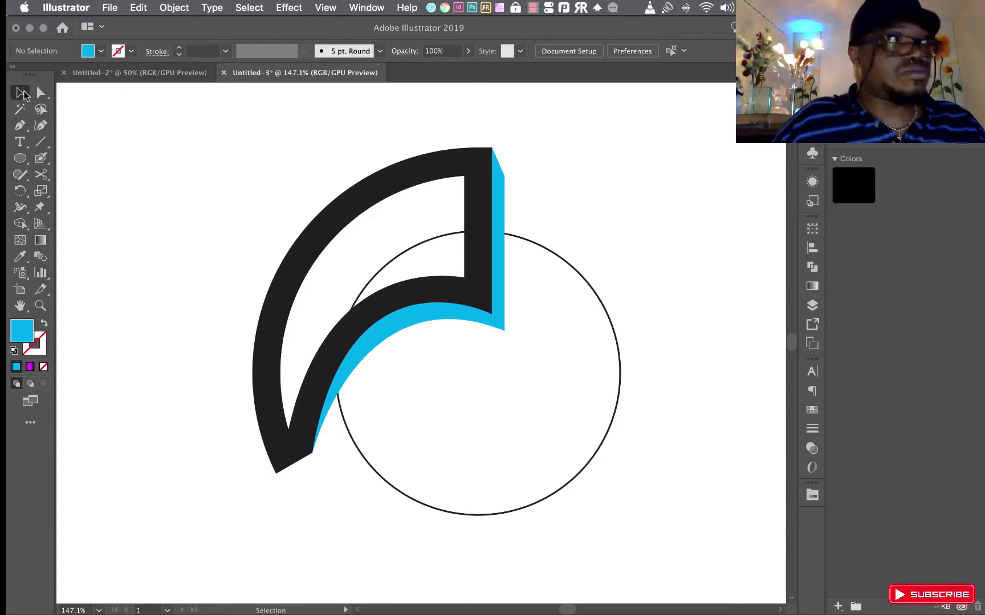
# Bring the dark blade group in front of its cyan shadow
pyautogui.click(271, 354)
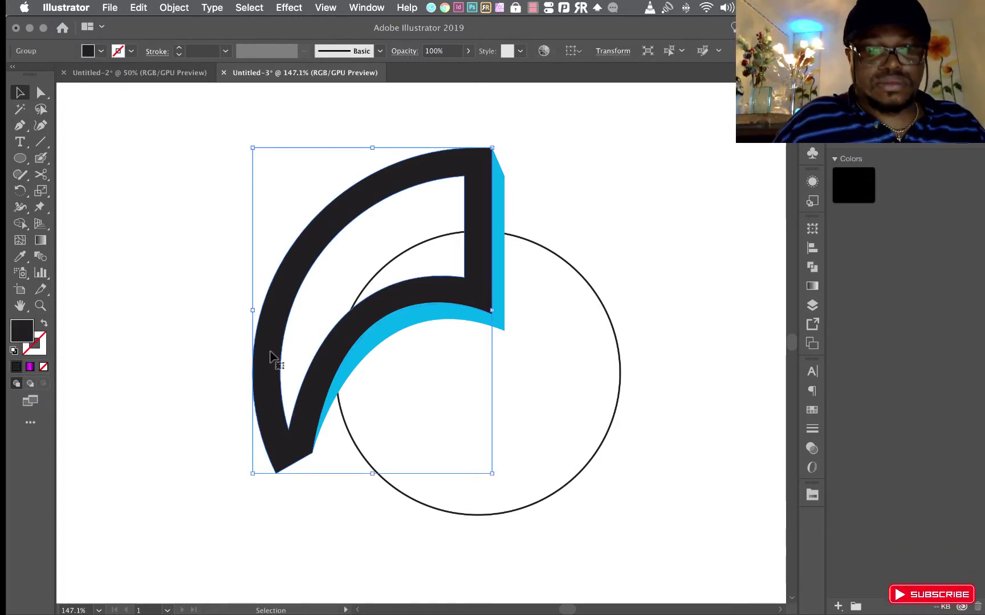
pyautogui.keyDown('shift'); pyautogui.click(362, 359); pyautogui.keyUp('shift')
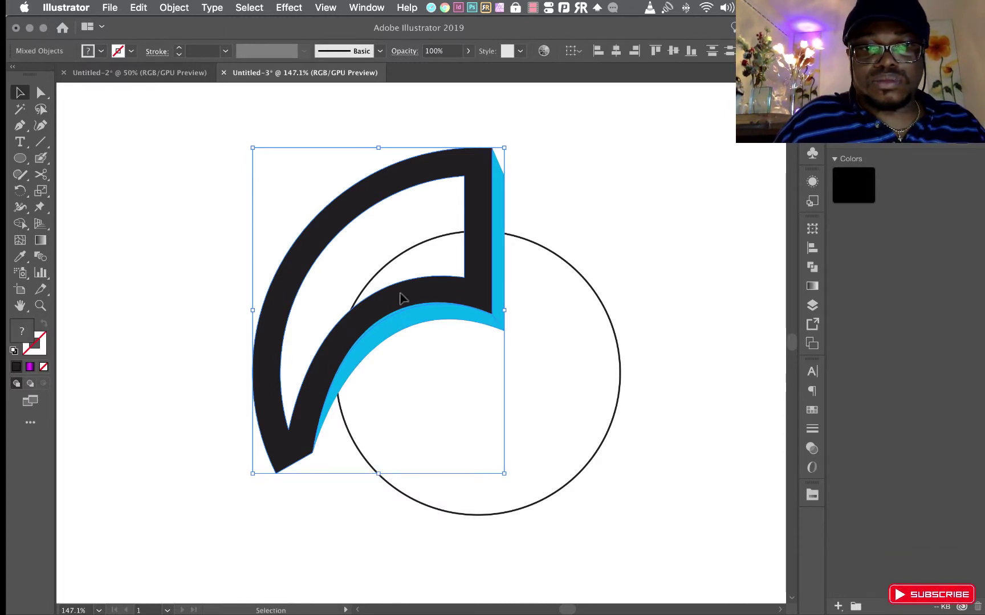
pyautogui.click(149, 257)
pyautogui.click(295, 274)
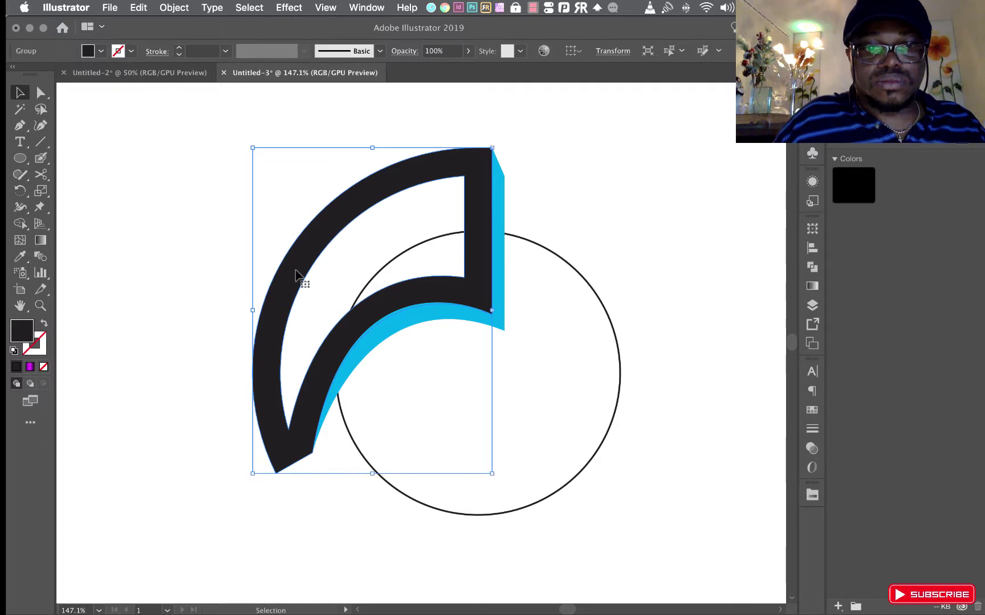
pyautogui.rightClick(295, 274)
pyautogui.moveTo(329, 420)
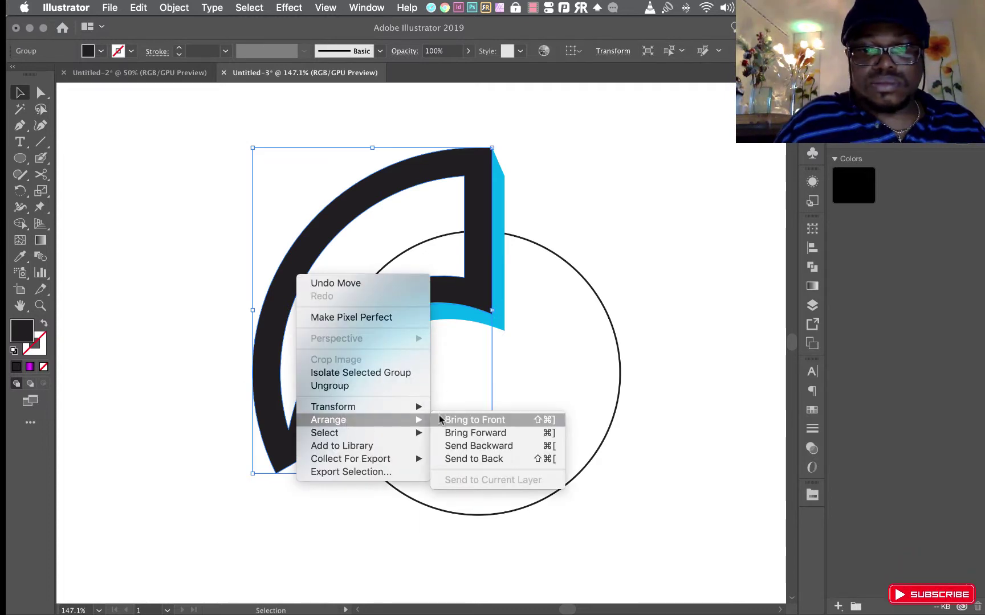
pyautogui.click(465, 421)
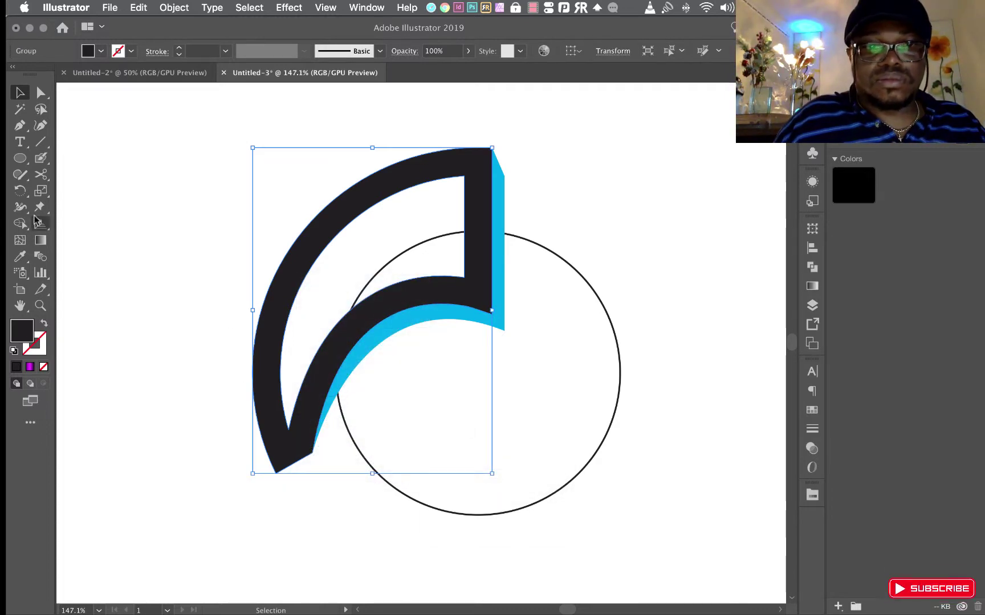
pyautogui.click(152, 234)
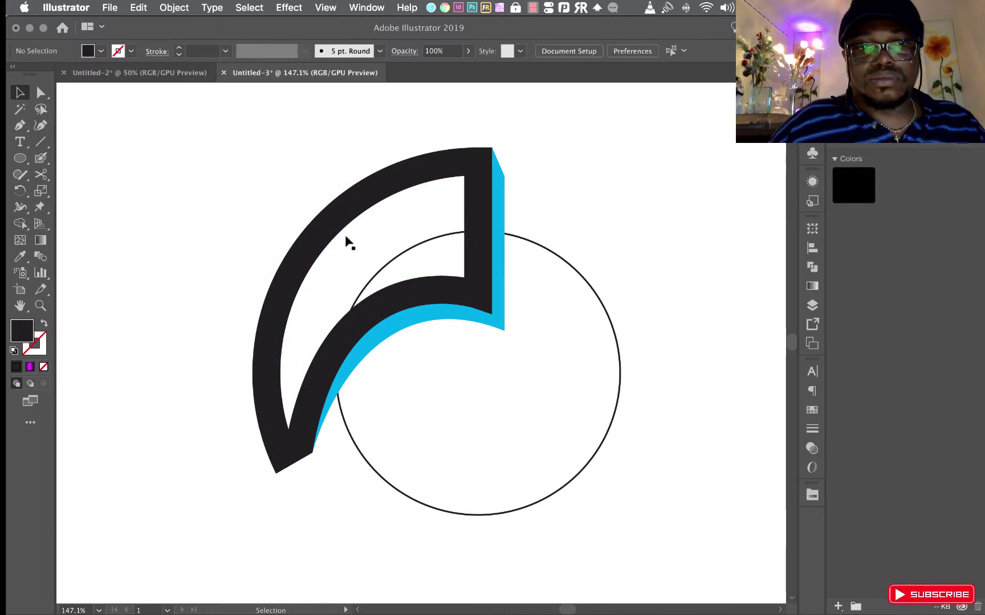
# Group the dark blade together with its cyan shadow
pyautogui.click(322, 234)
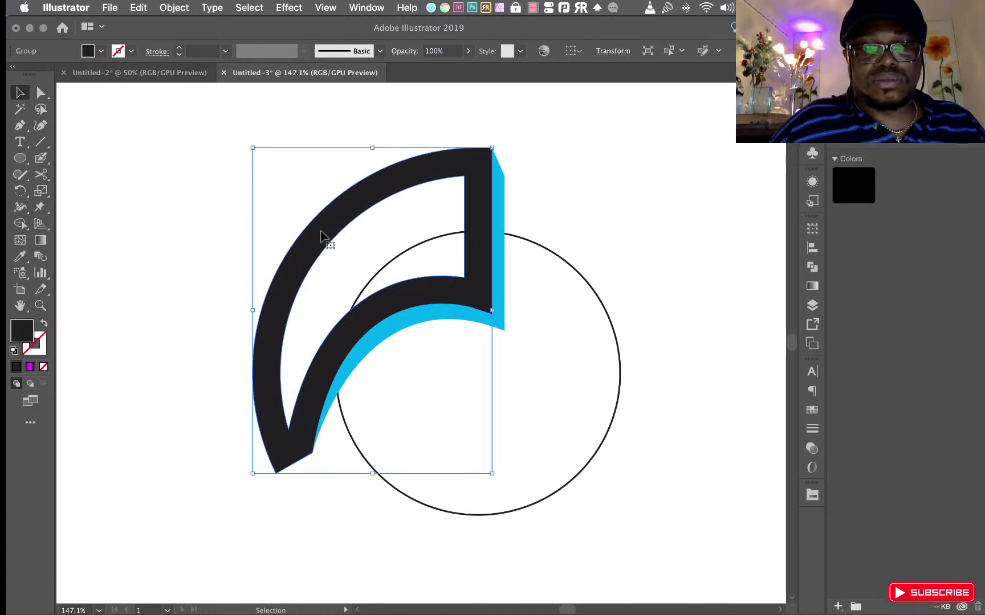
pyautogui.keyDown('shift'); pyautogui.click(499, 203); pyautogui.keyUp('shift')
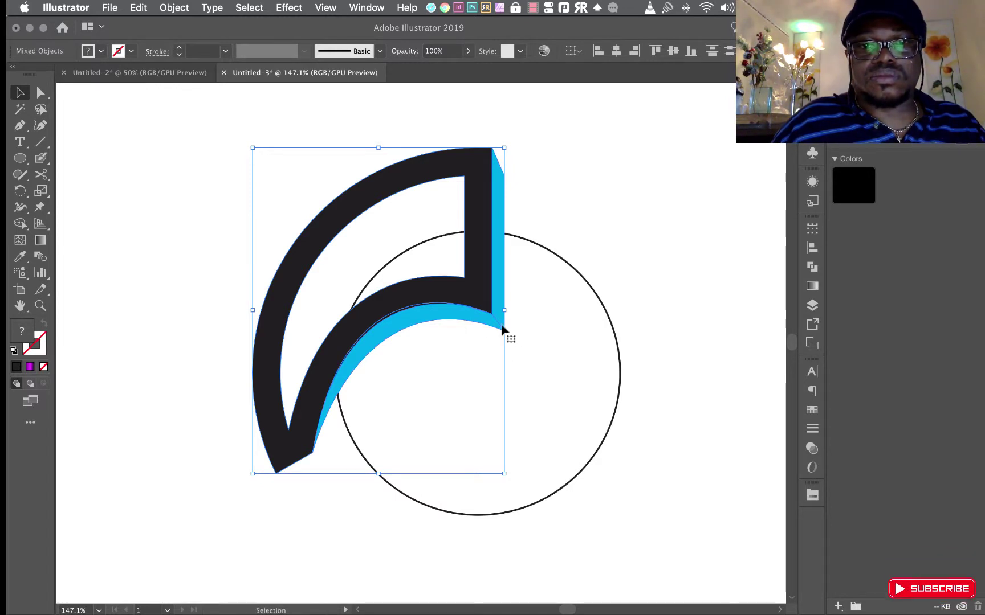
pyautogui.rightClick(460, 294)
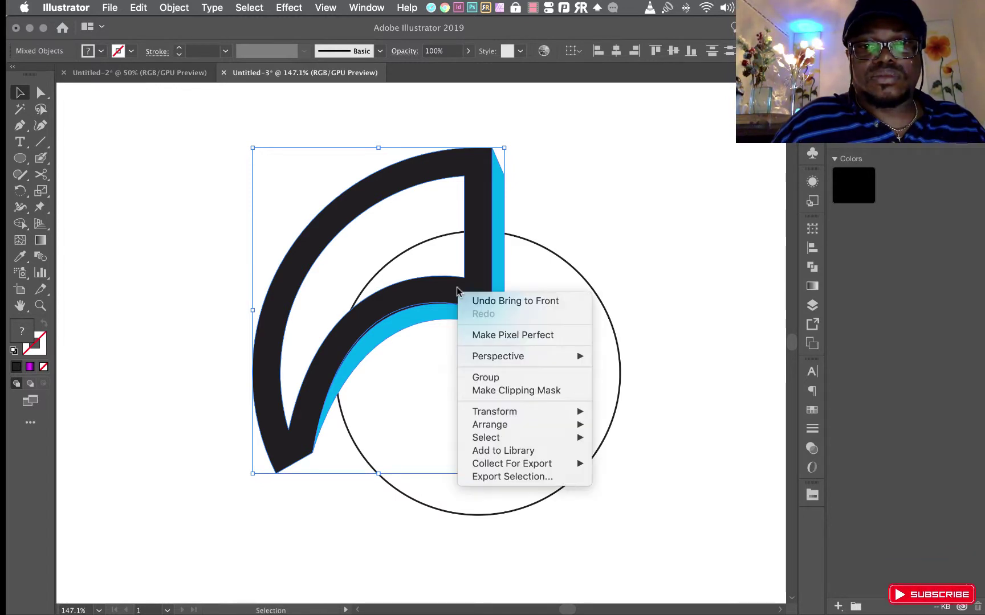
pyautogui.click(493, 377)
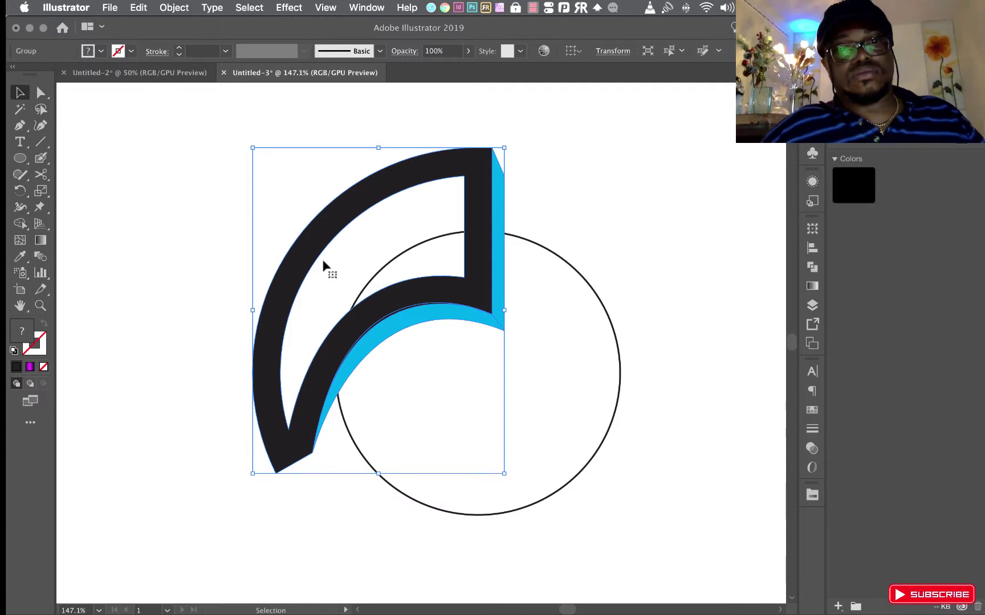
pyautogui.click(644, 282)
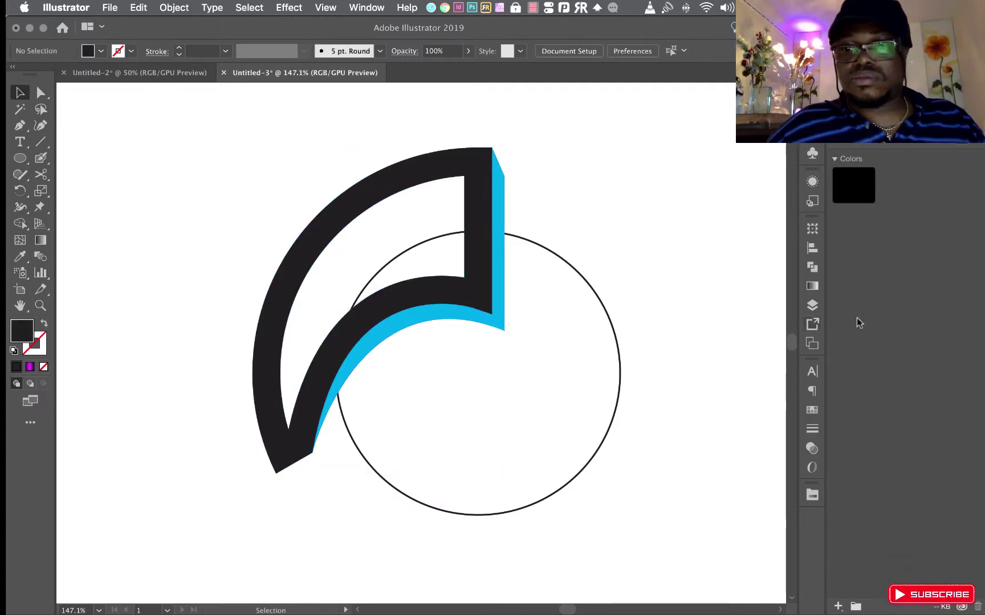
pyautogui.click(811, 306)
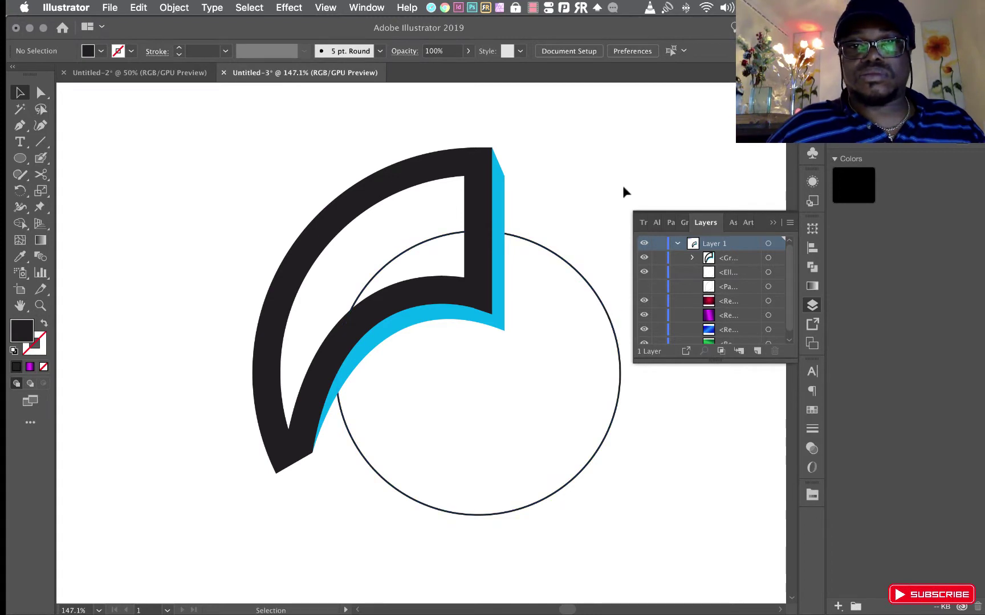
# Select the blade-and-shadow group and set the Rotate pivot at the guide circle's centre
pyautogui.click(472, 178)
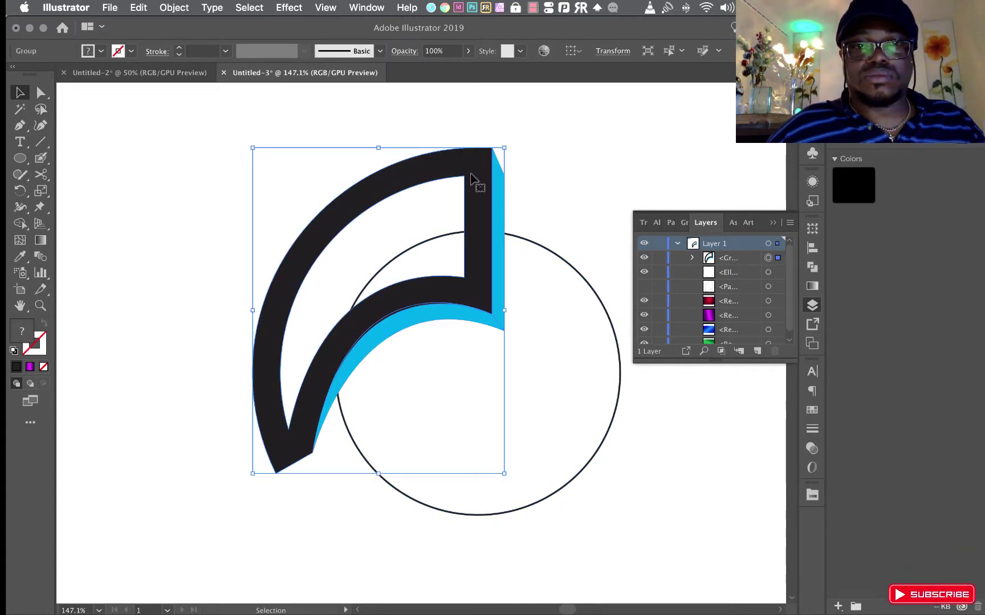
pyautogui.click(20, 191)
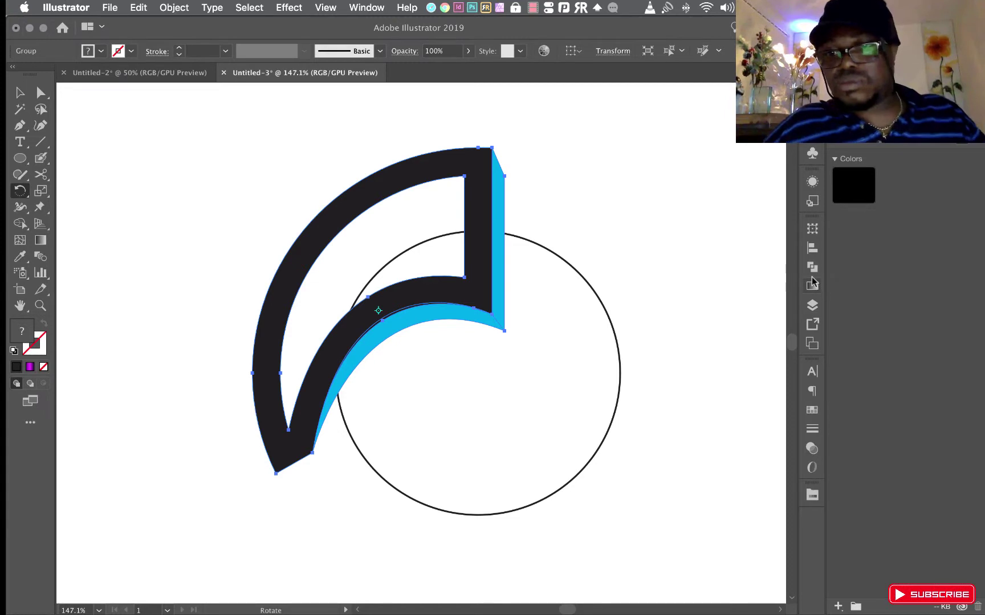
pyautogui.click(812, 305)
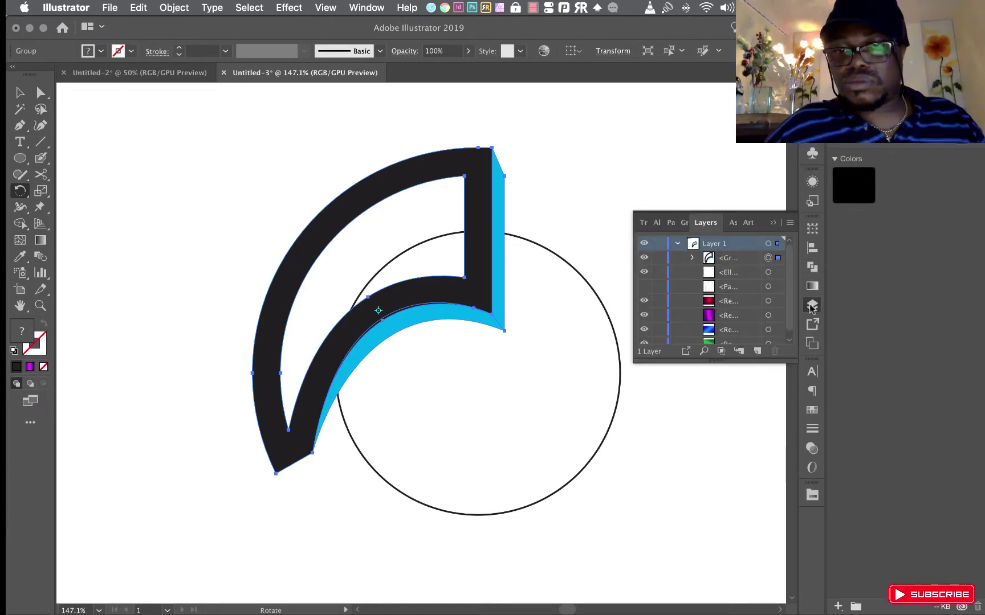
pyautogui.click(769, 273)
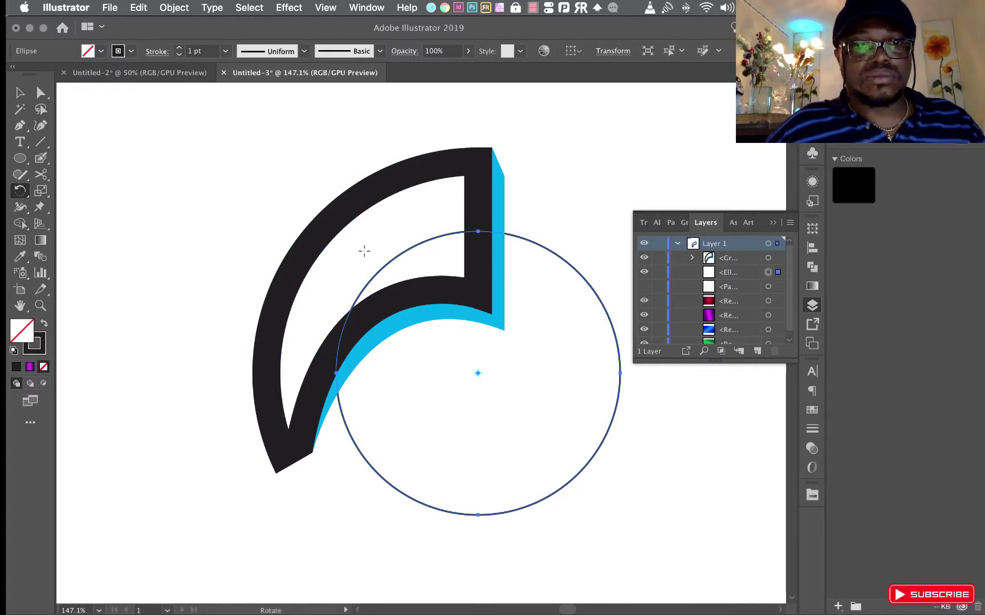
pyautogui.click(19, 92)
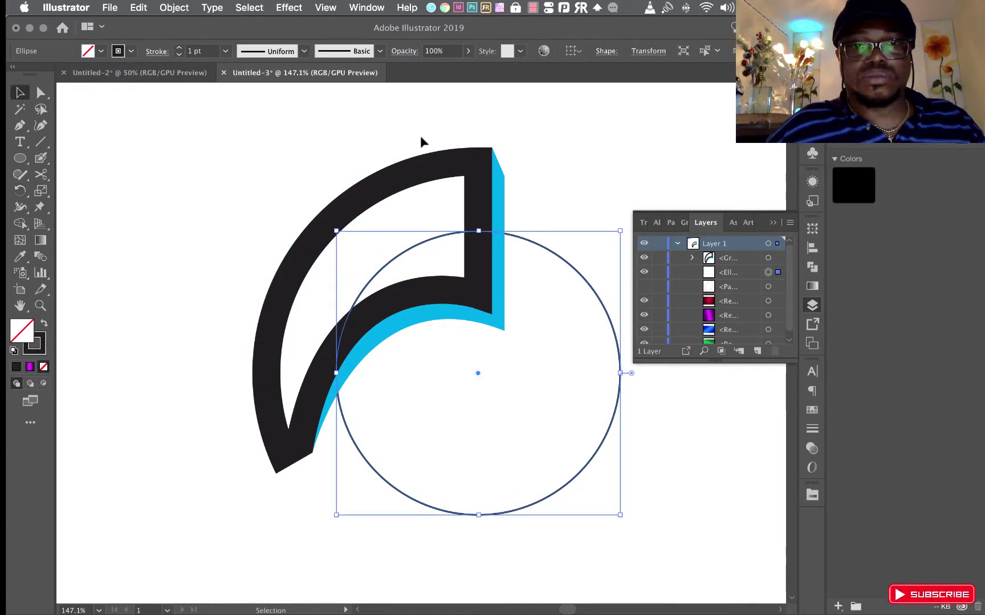
pyautogui.click(485, 154)
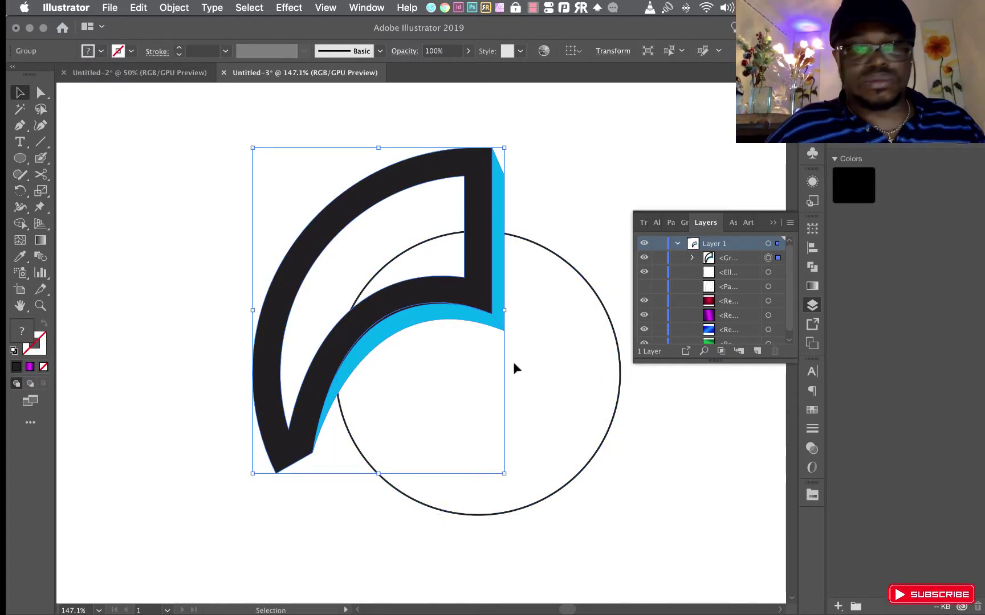
pyautogui.click(22, 194)
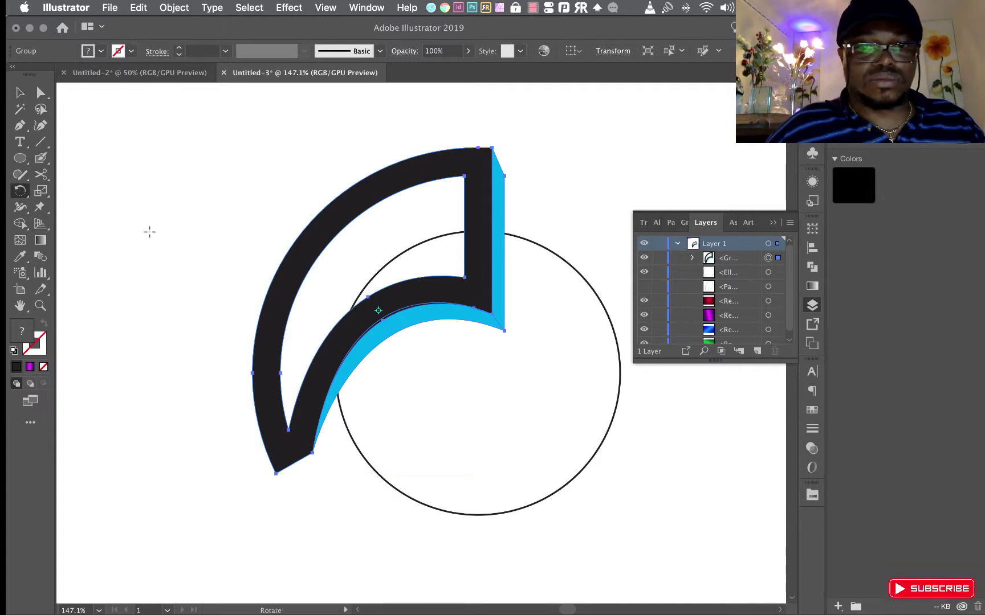
pyautogui.click(480, 373)
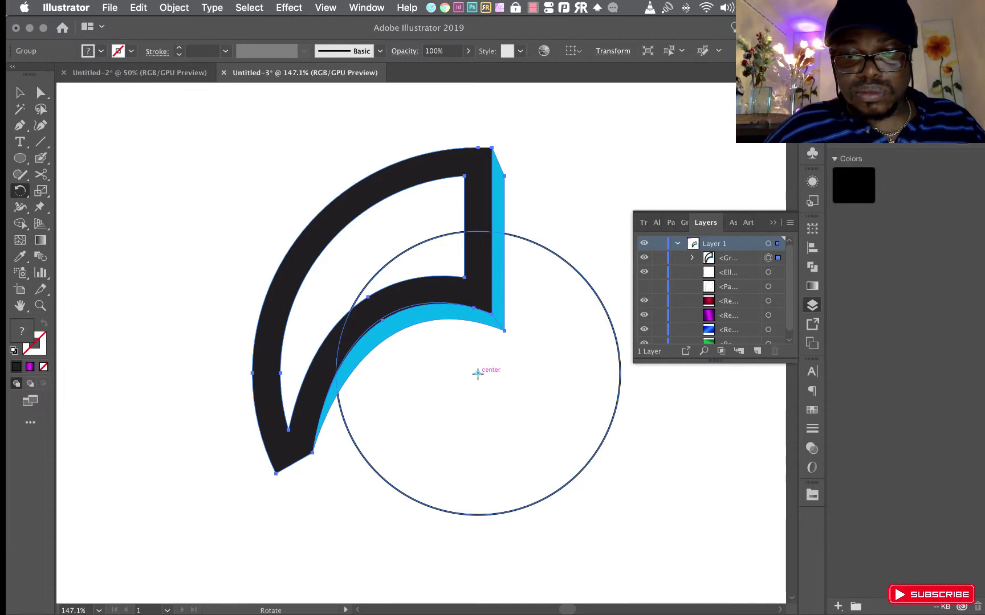
pyautogui.click(477, 373)
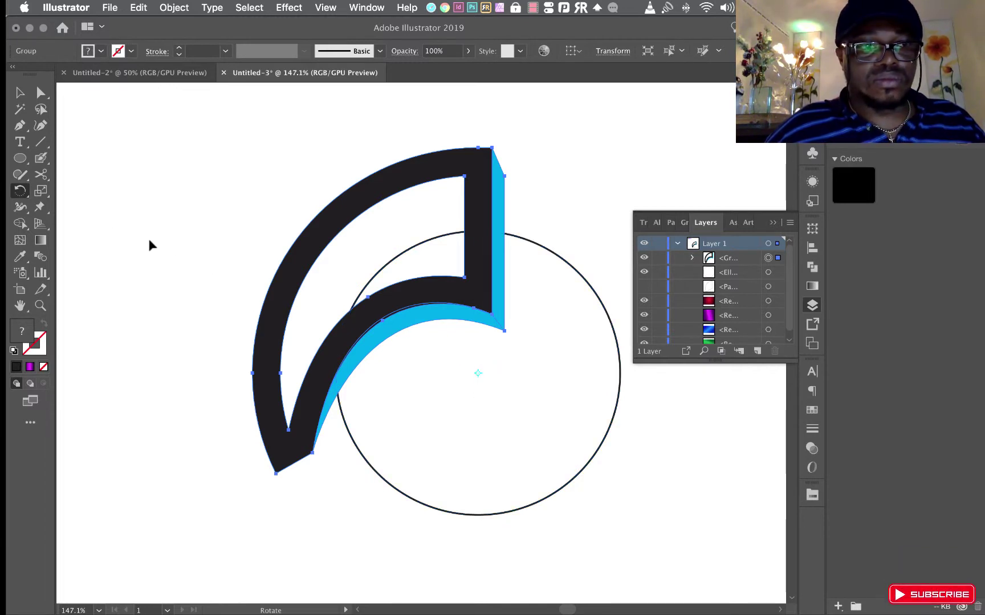
# Copy the blade rotated 120° around the centre, then repeat it for the third blade
pyautogui.keyDown('alt'); pyautogui.click(478, 373); pyautogui.keyUp('alt')
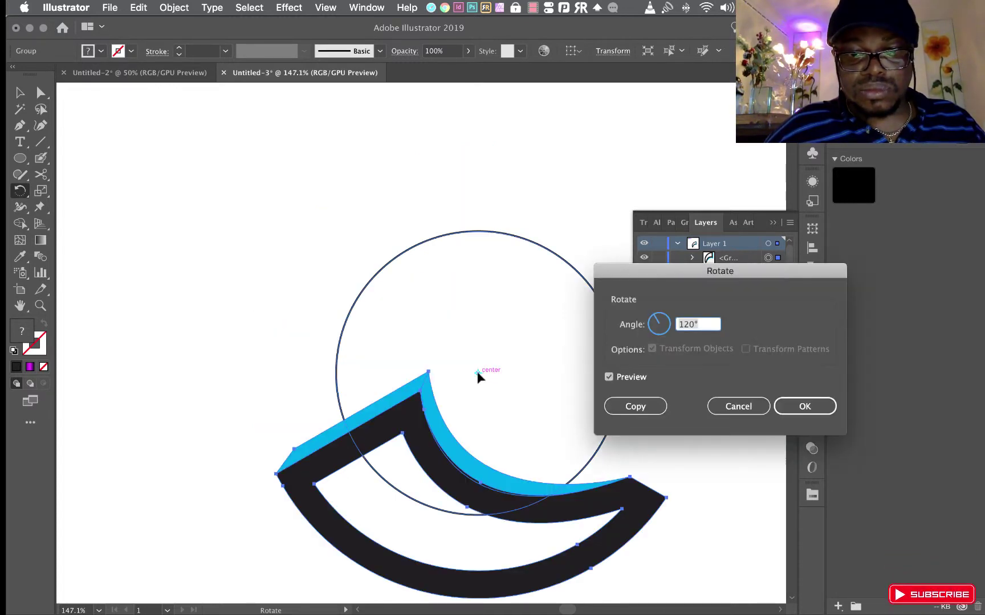
pyautogui.click(635, 406)
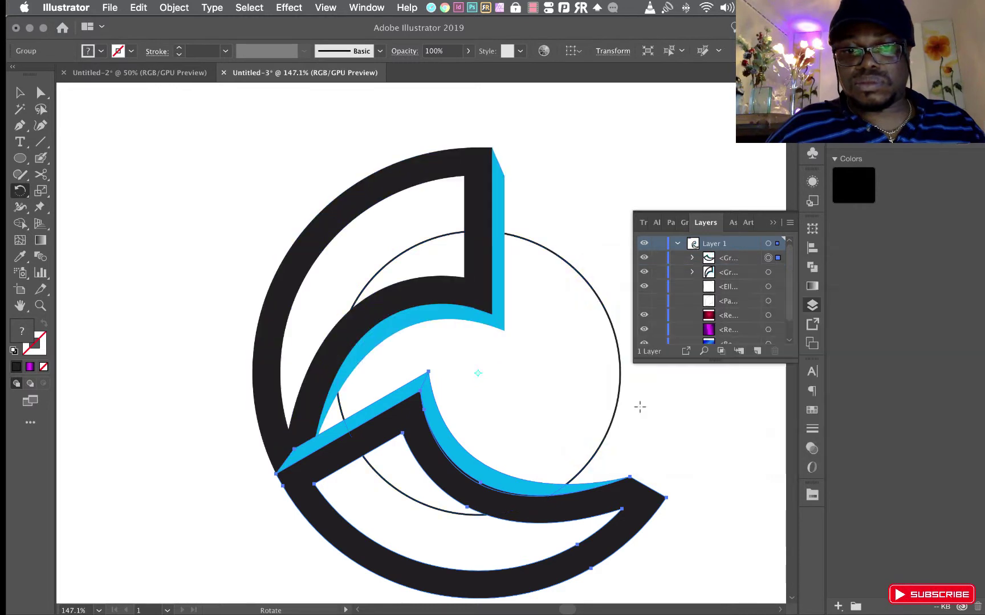
pyautogui.click(773, 222)
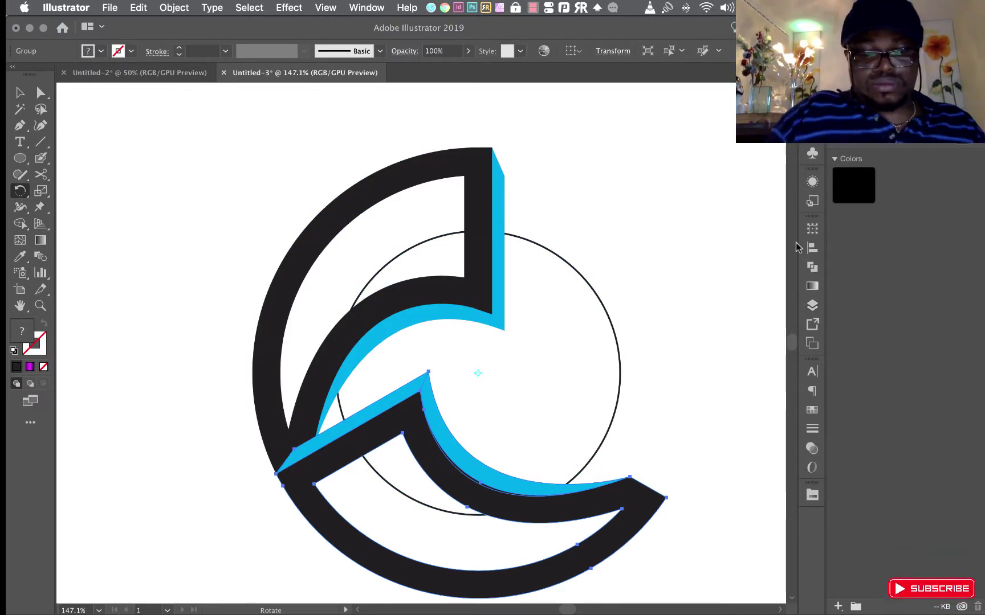
pyautogui.hotkey('ctrl', 'd')
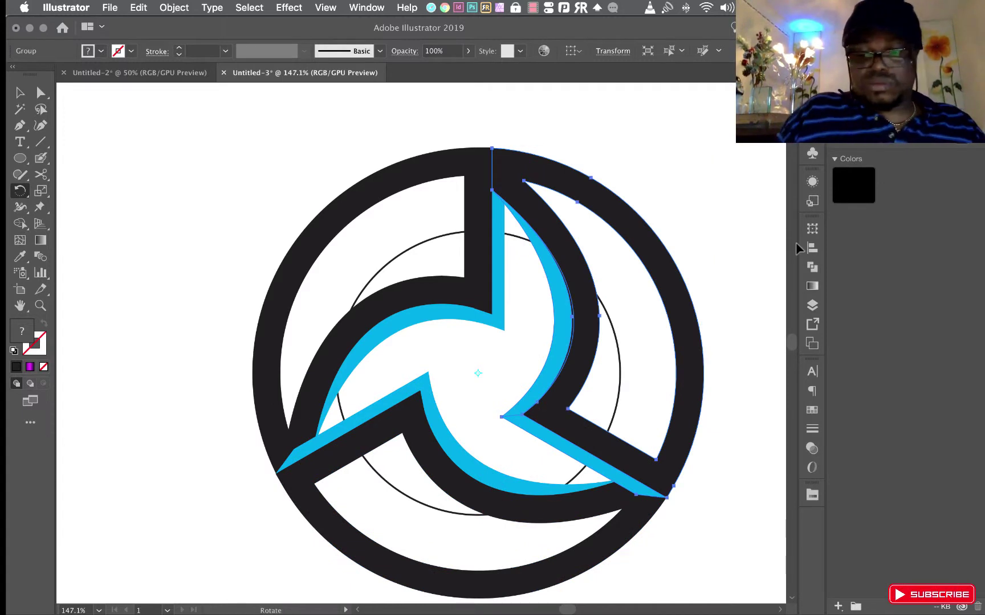
# Zoom out and sample the green and purple gradients onto the right and upper-left blades
pyautogui.hotkey('ctrl', '-')
pyautogui.hotkey('ctrl', '-')
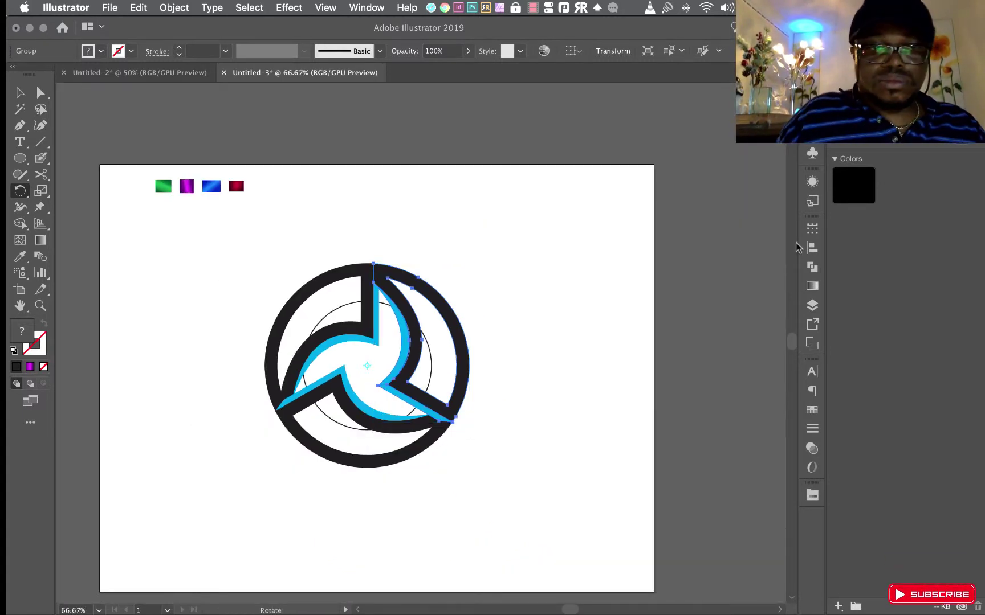
pyautogui.click(18, 93)
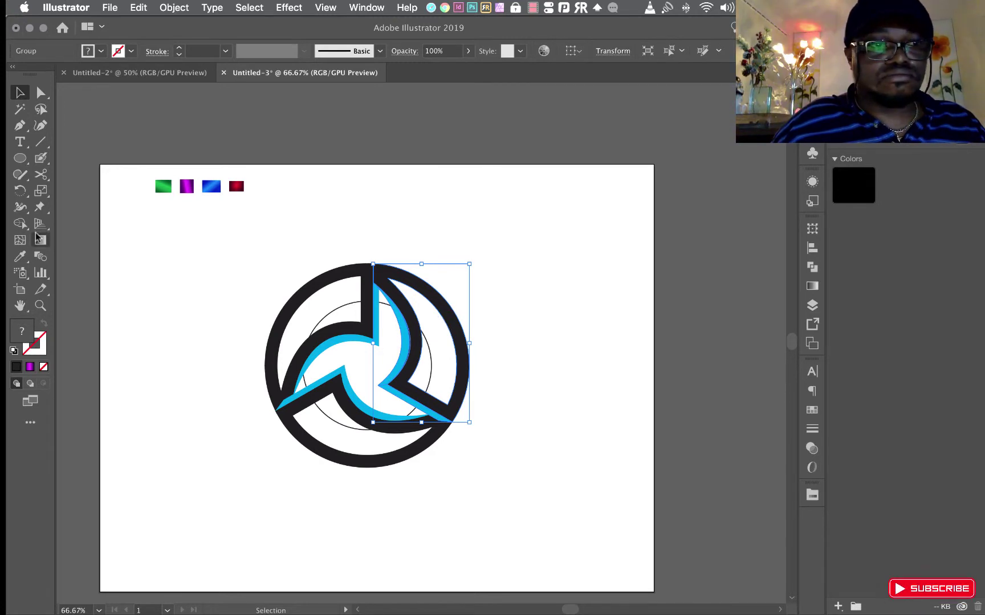
pyautogui.click(20, 256)
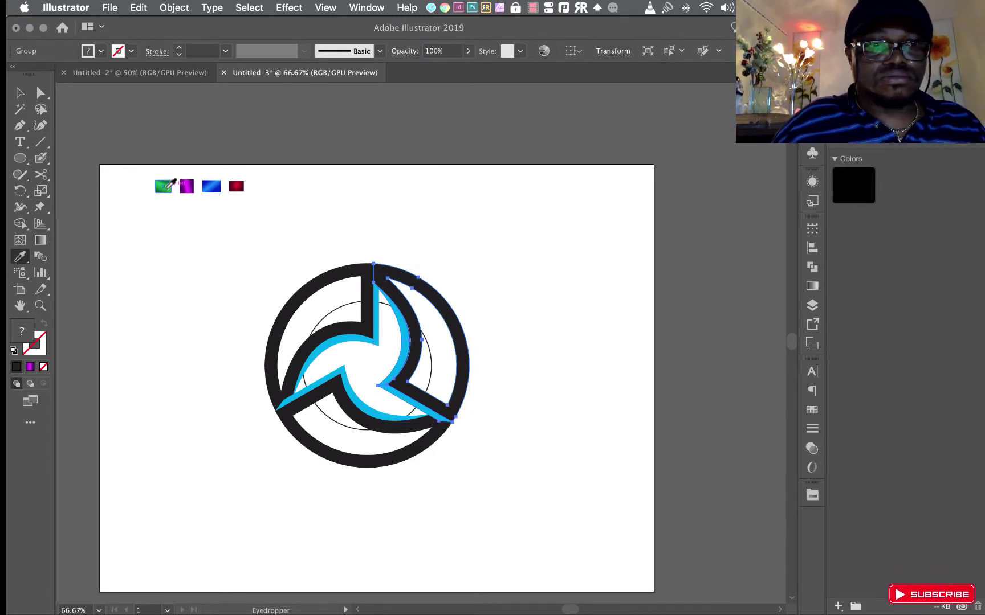
pyautogui.click(166, 187)
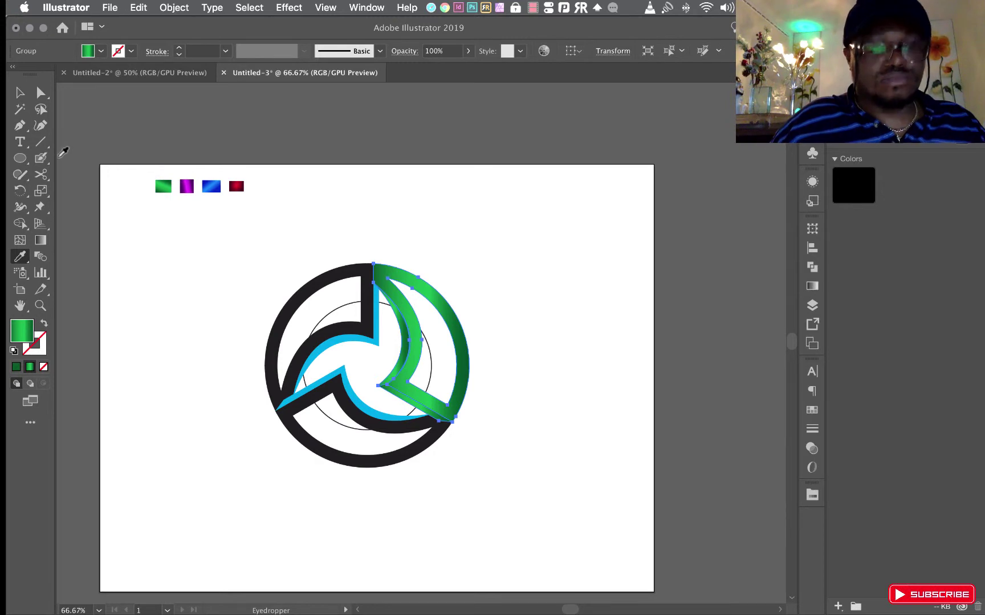
pyautogui.press('super')
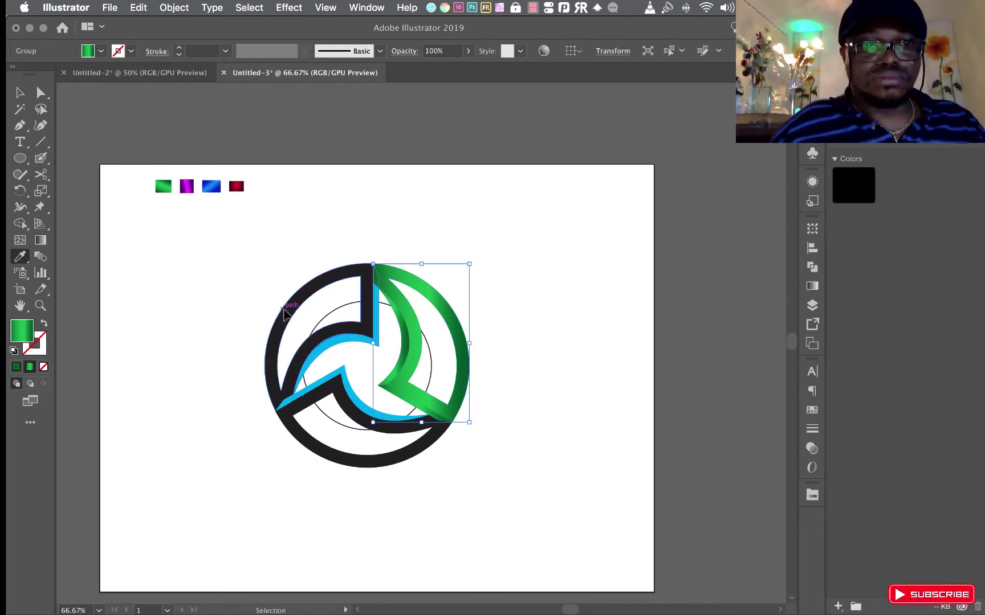
pyautogui.keyDown('super'); pyautogui.click(285, 314); pyautogui.keyUp('super')
pyautogui.click(190, 188)
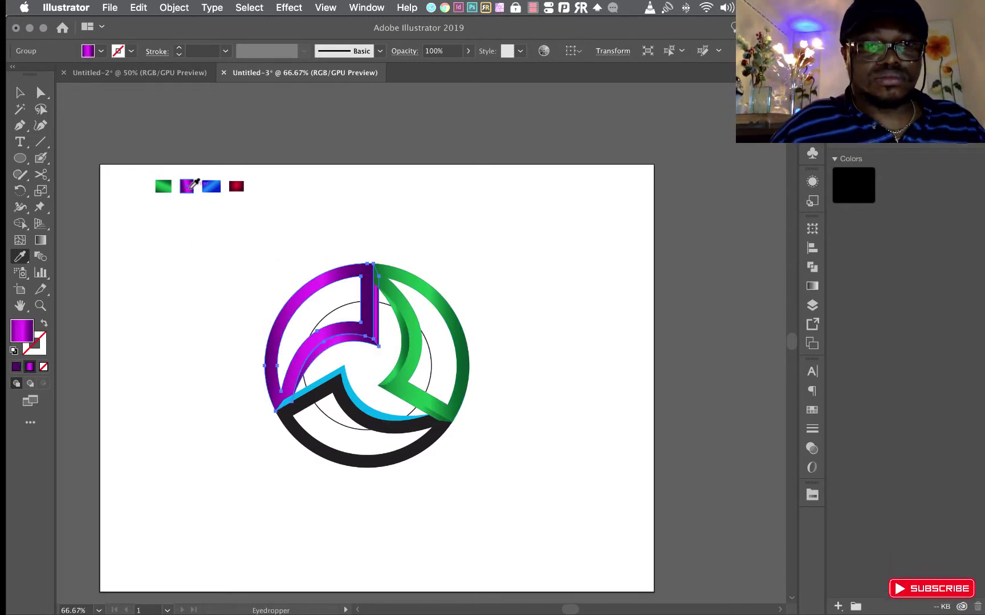
# Give the bottom blade the blue gradient and the inner circle the red radial gradient
pyautogui.keyDown('super'); pyautogui.click(337, 391); pyautogui.keyUp('super')
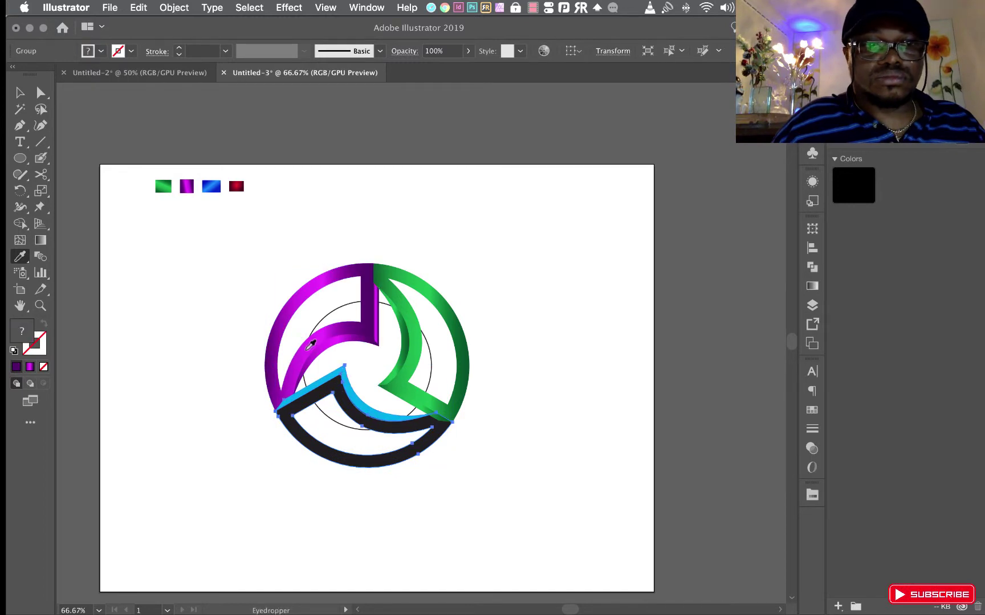
pyautogui.click(212, 187)
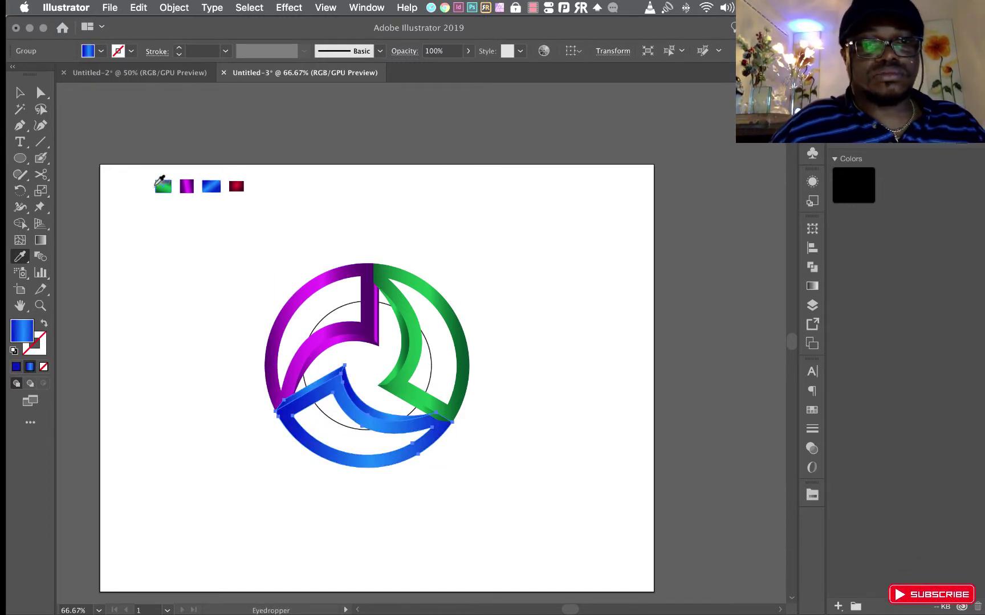
pyautogui.press('super')
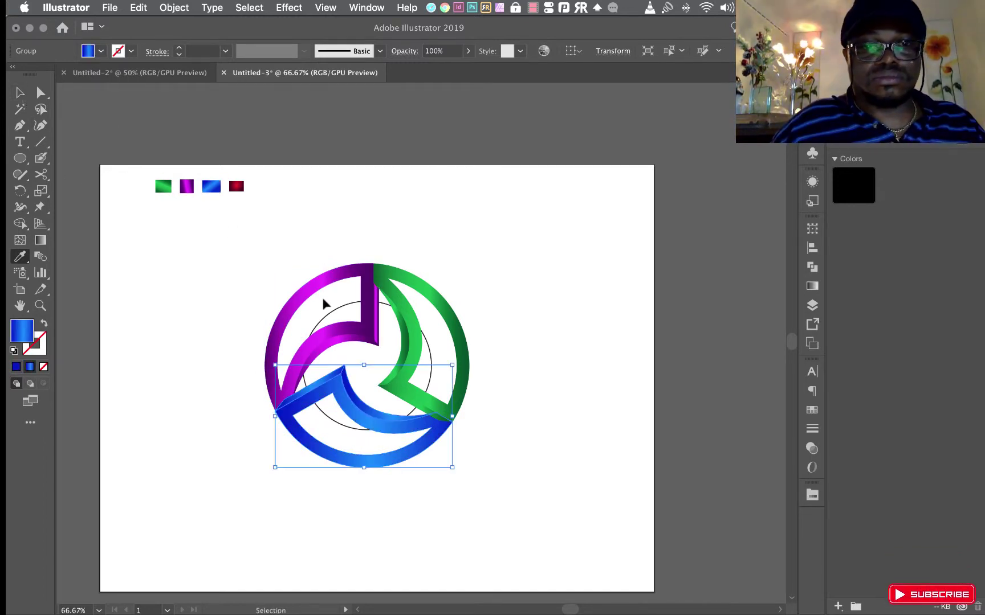
pyautogui.keyDown('super'); pyautogui.click(336, 314); pyautogui.keyUp('super')
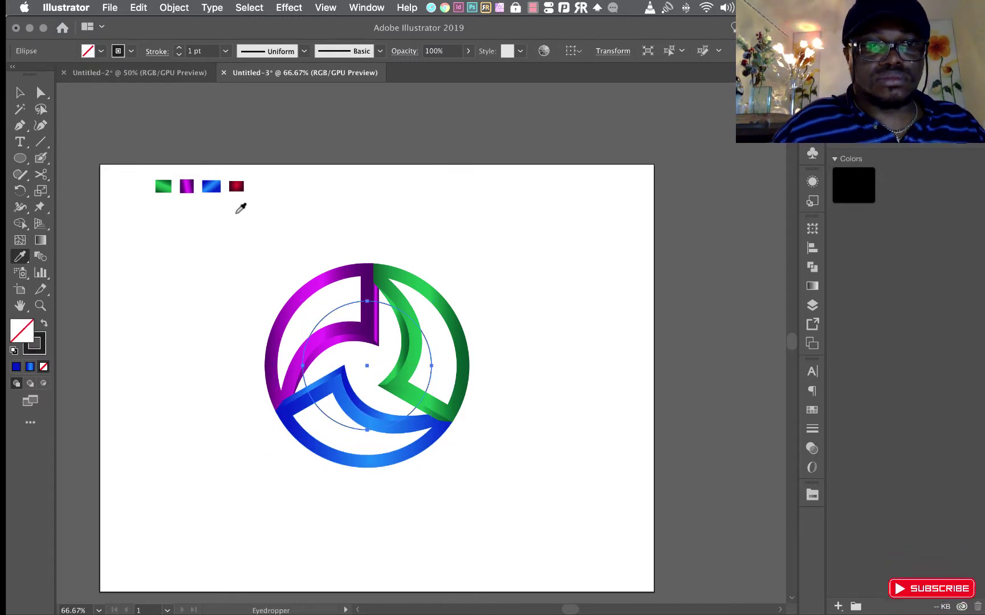
pyautogui.click(236, 186)
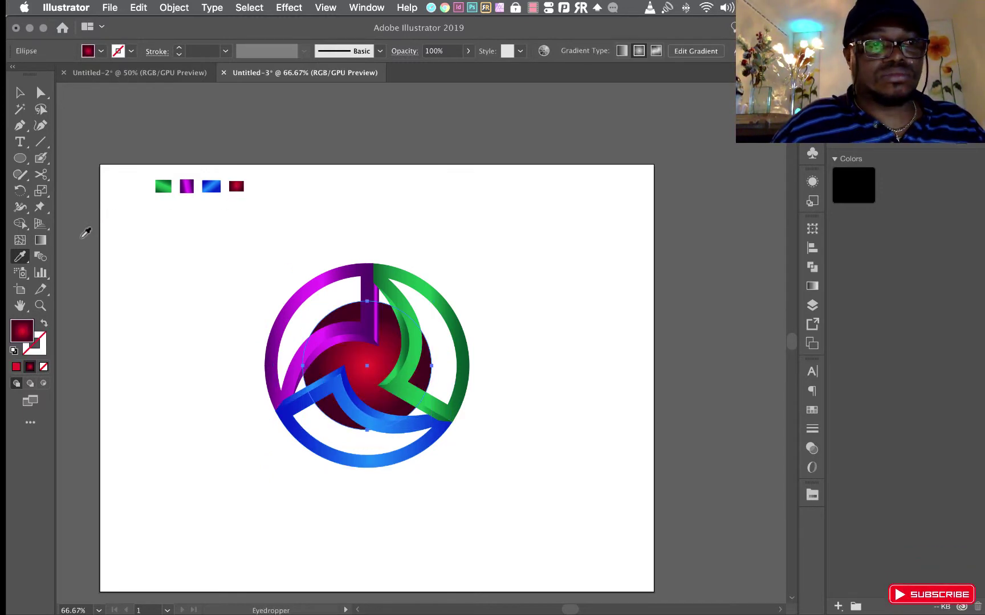
pyautogui.click(41, 306)
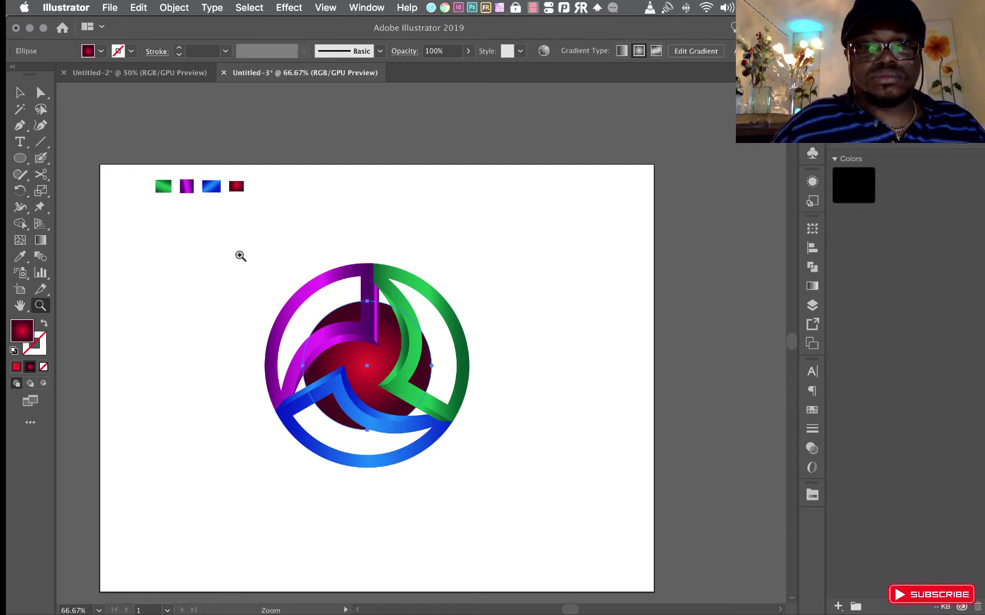
# Zoom in on the logo and select the upper-left purple blade group
pyautogui.moveTo(493, 446); pyautogui.dragTo(521, 496)
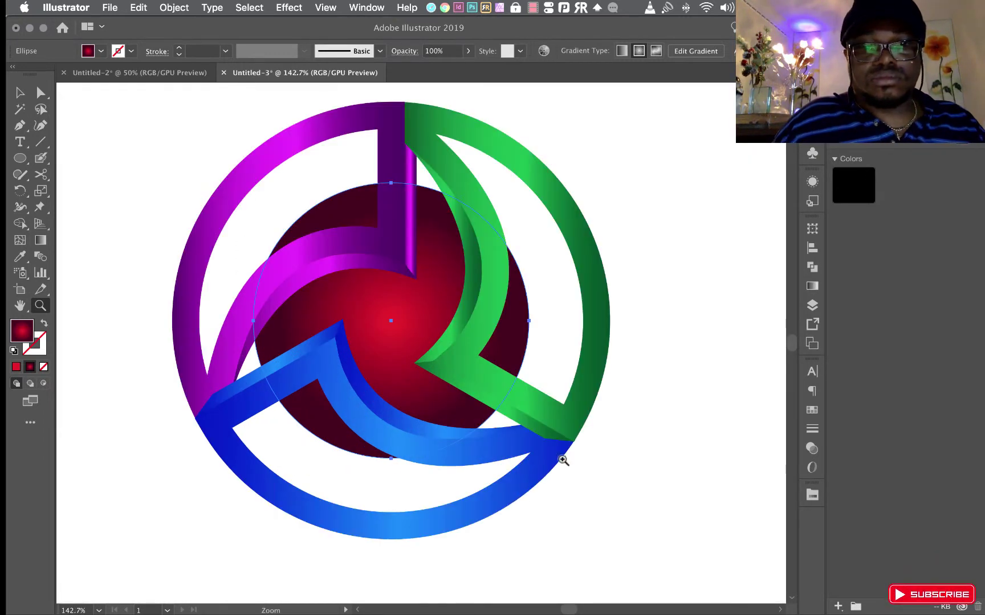
pyautogui.click(21, 94)
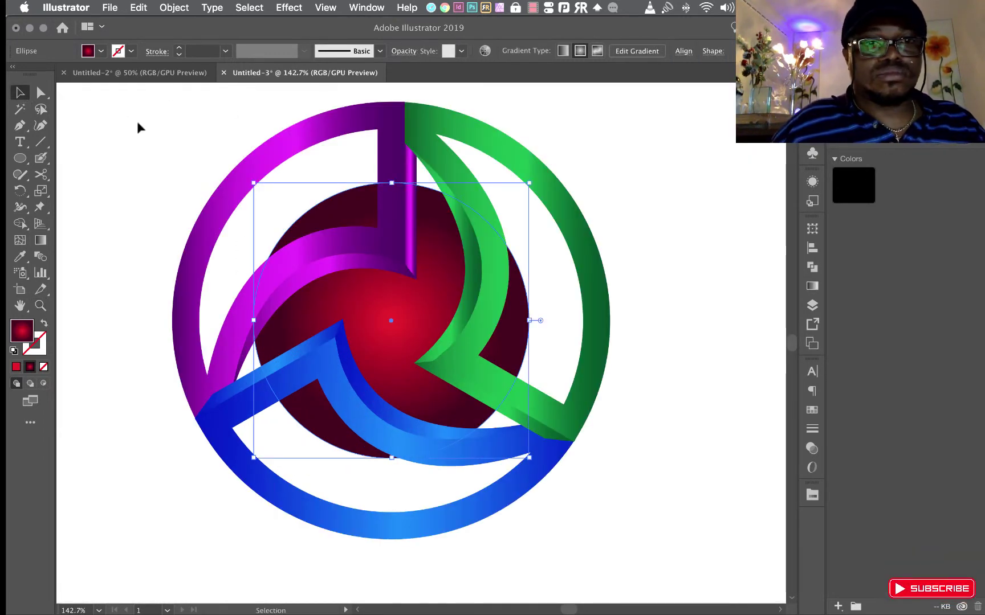
pyautogui.click(144, 122)
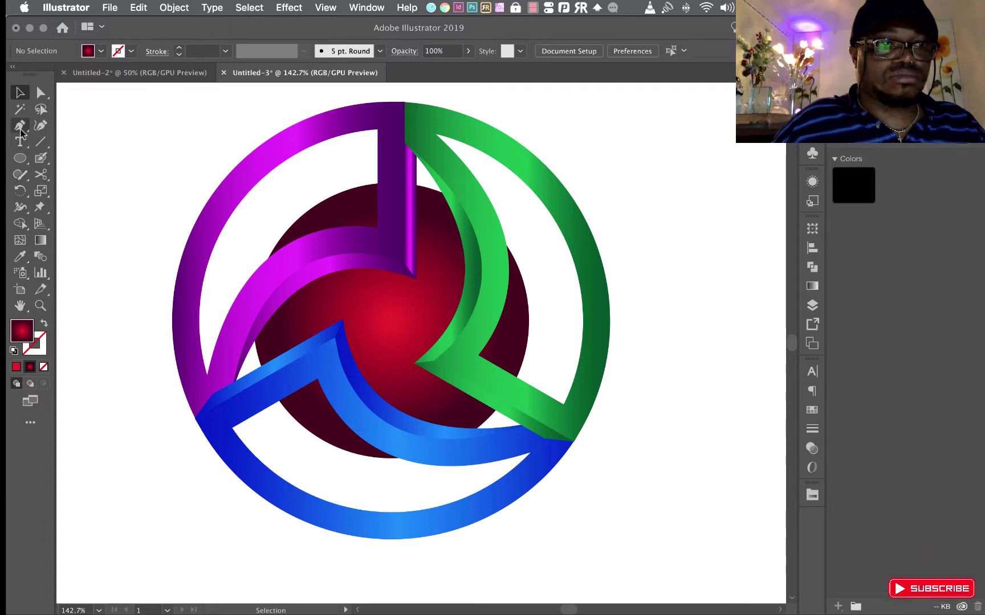
pyautogui.press('a')
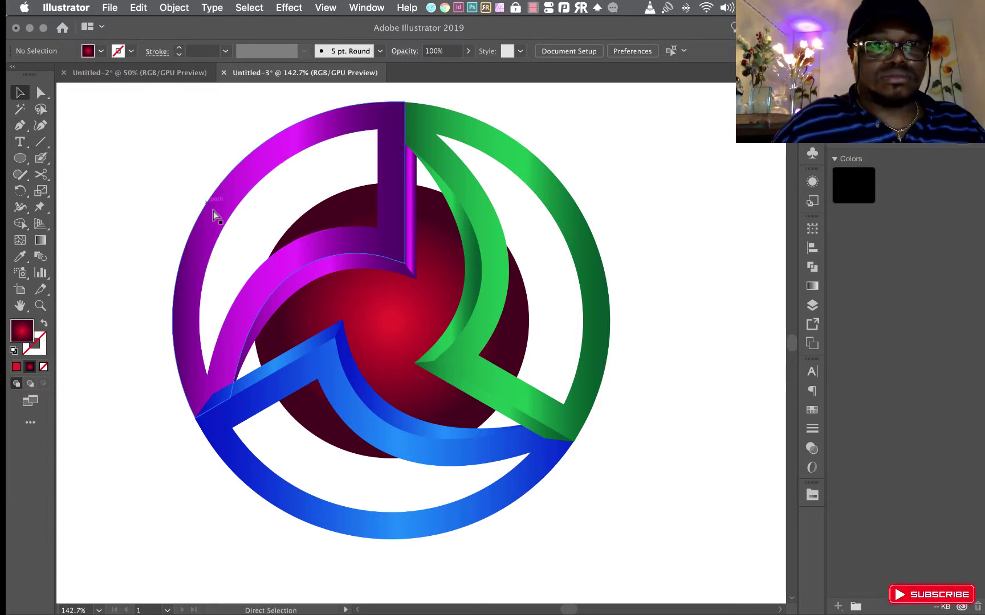
pyautogui.press('v')
pyautogui.click(214, 211)
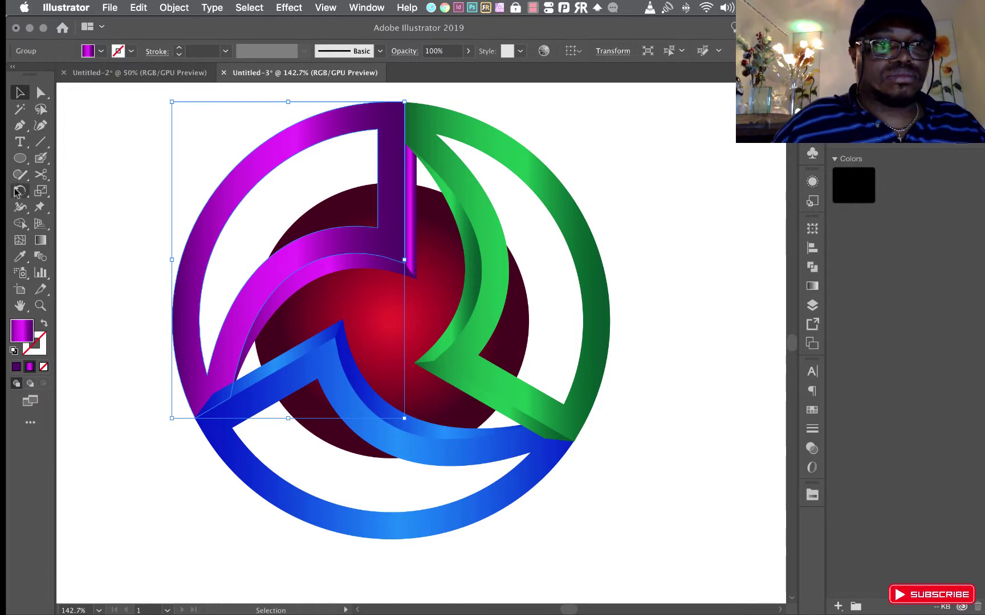
# Draw a closed facet over the purple blade and bend its inner edge into a sweeping curve
pyautogui.click(20, 125)
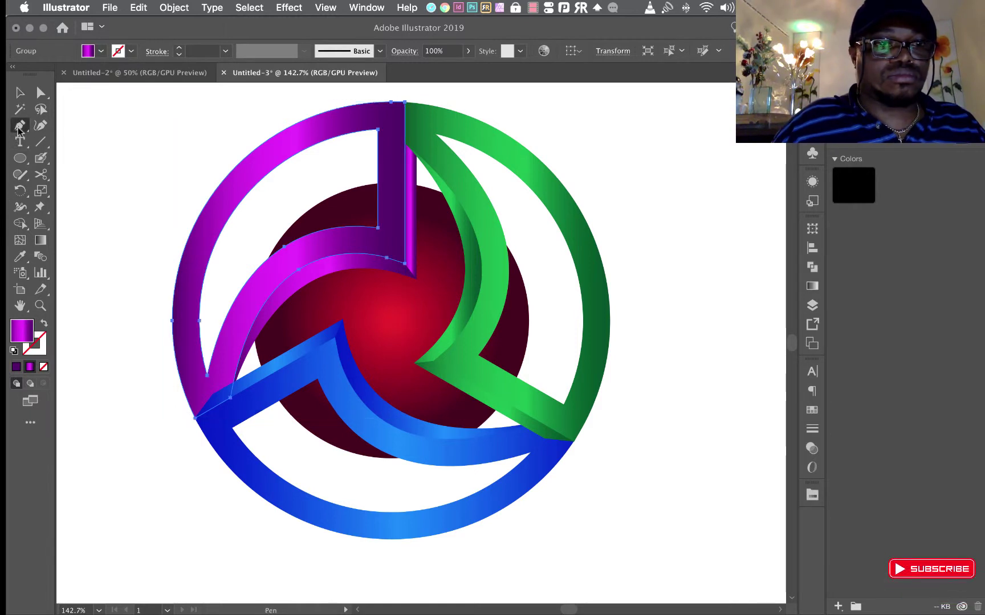
pyautogui.click(199, 390)
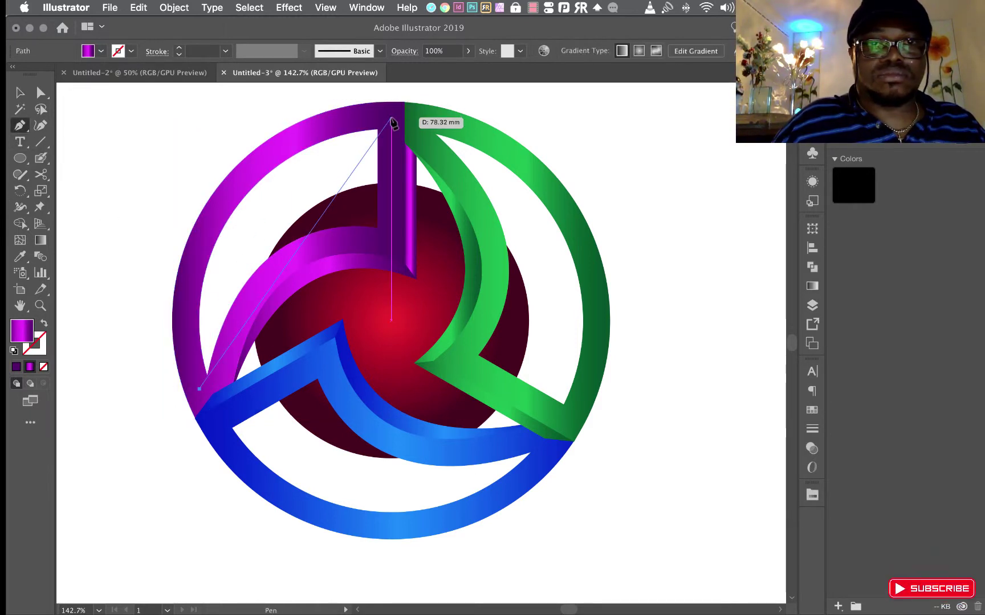
pyautogui.moveTo(423, 144)
pyautogui.mouseDown()
pyautogui.moveTo(652, 163)
pyautogui.moveTo(656, 185)
pyautogui.mouseUp()
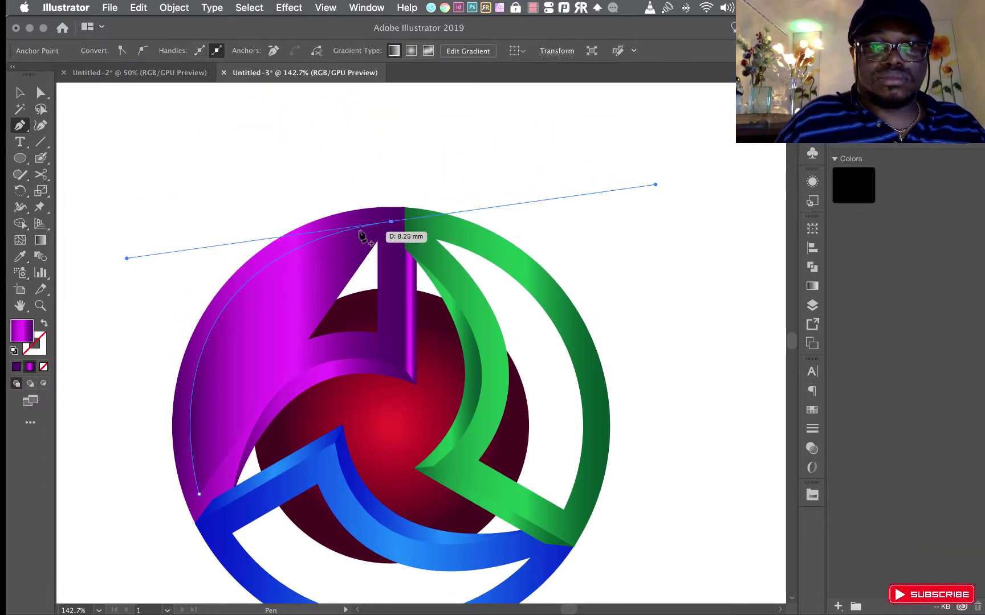
pyautogui.click(392, 352)
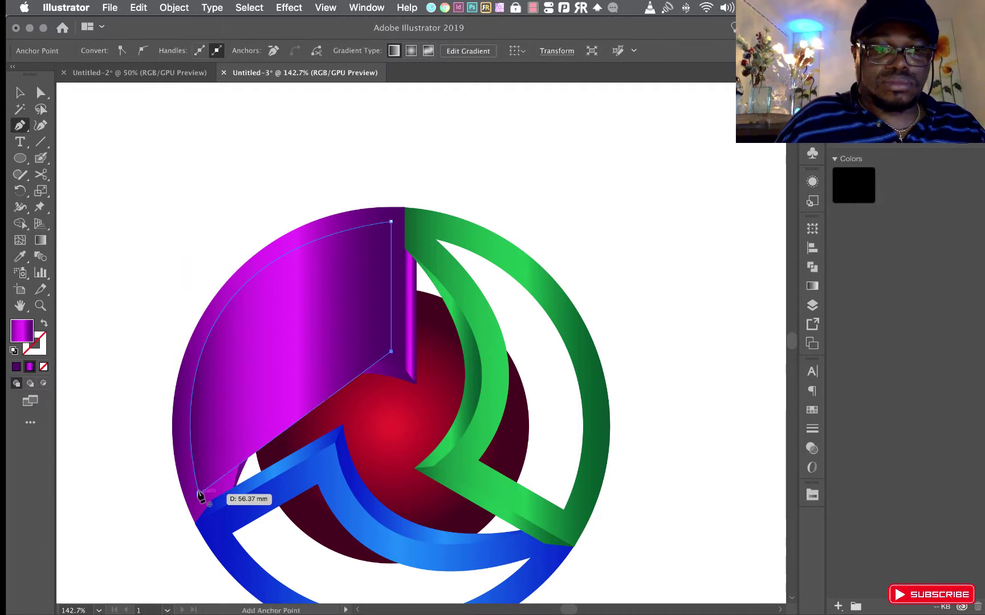
pyautogui.moveTo(199, 495)
pyautogui.mouseDown()
pyautogui.moveTo(187, 578)
pyautogui.moveTo(171, 594)
pyautogui.mouseUp()
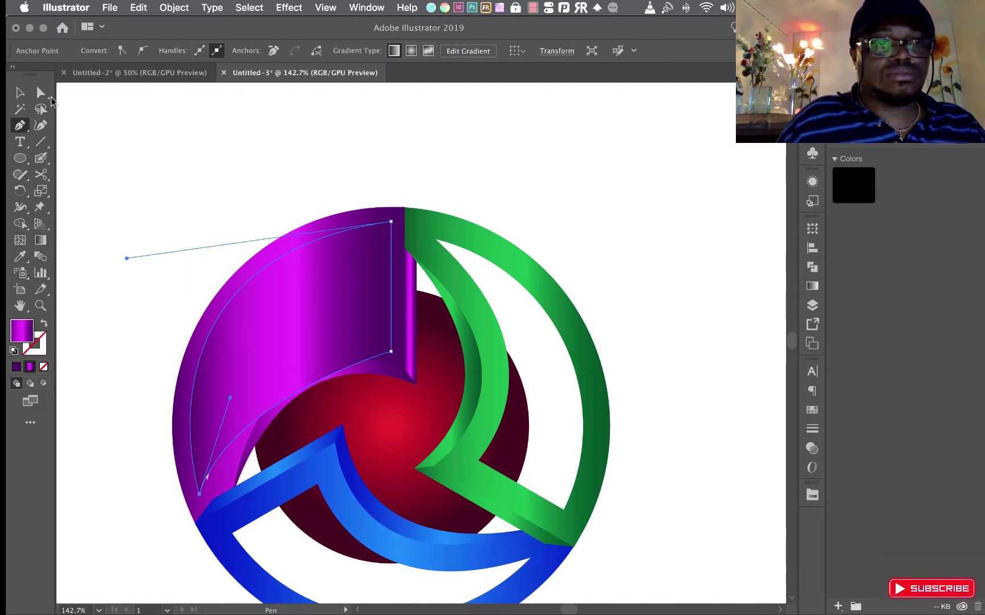
pyautogui.press('a')
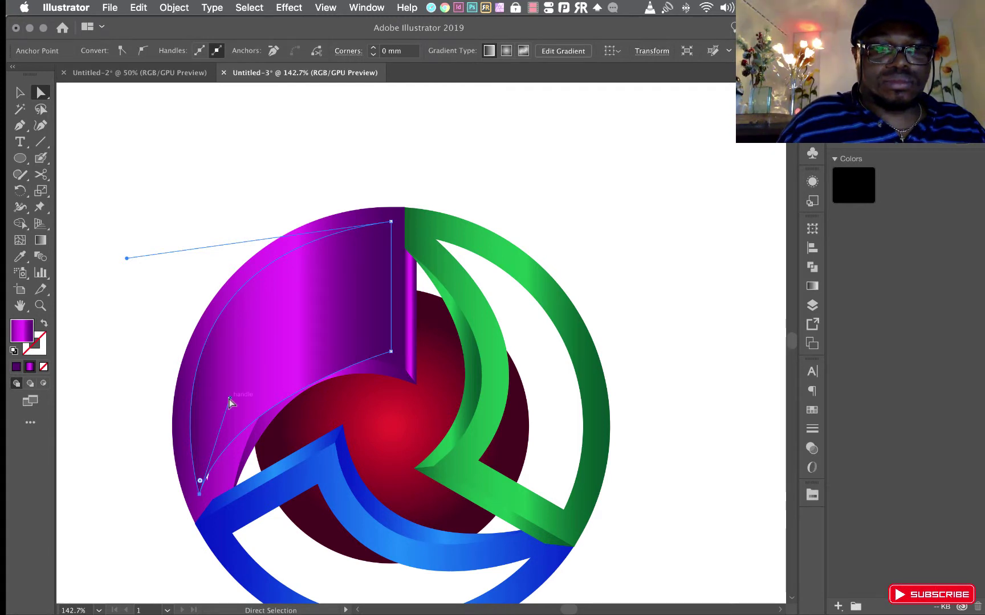
pyautogui.moveTo(229, 399); pyautogui.dragTo(248, 356)
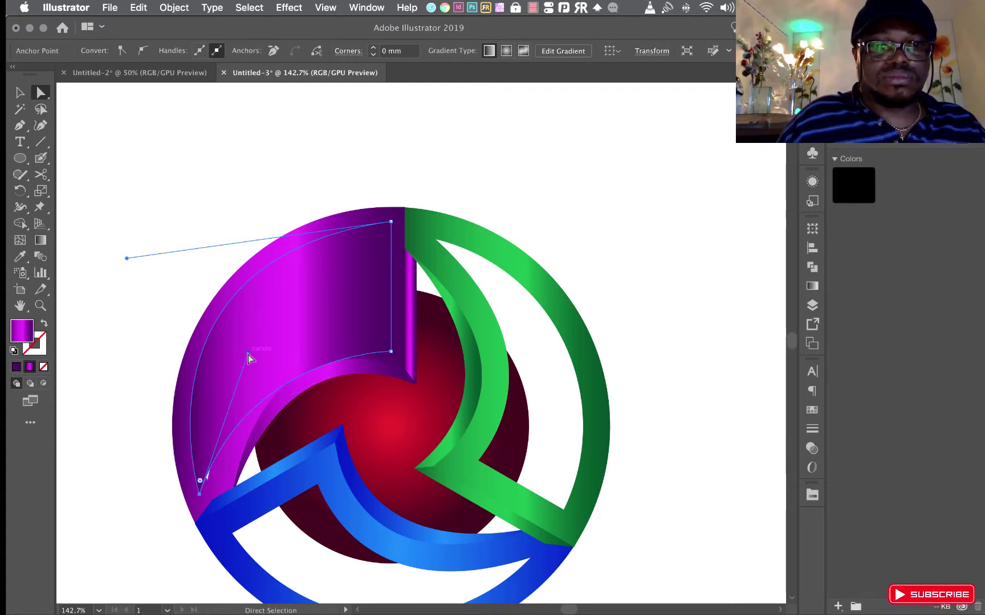
pyautogui.moveTo(250, 351); pyautogui.dragTo(271, 326)
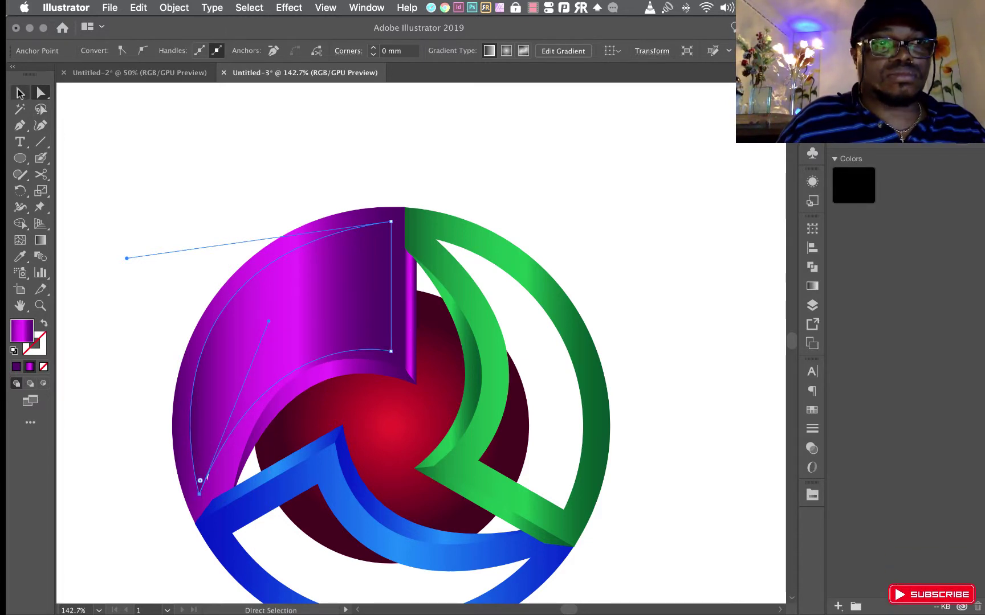
pyautogui.click(20, 92)
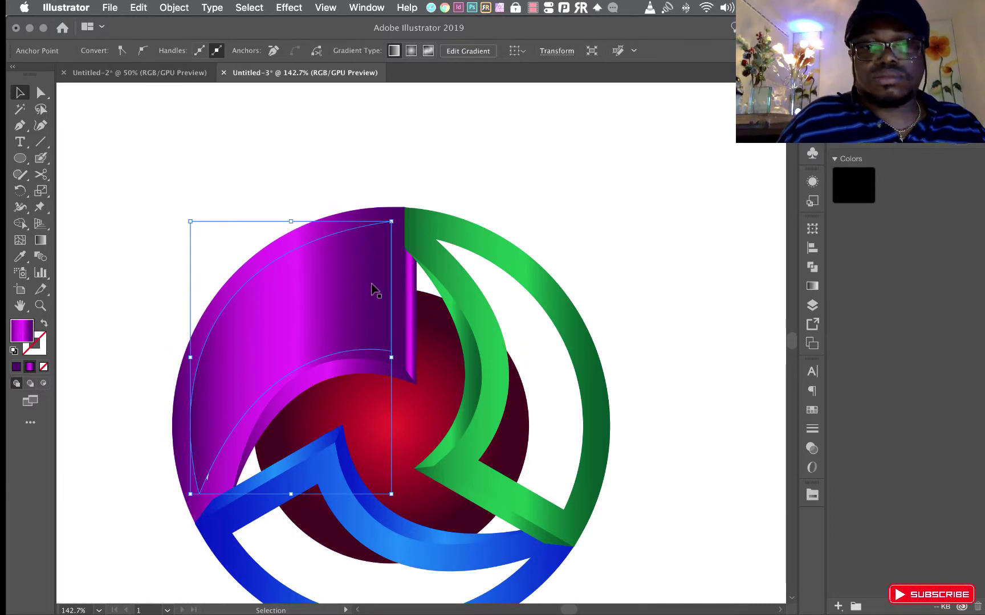
# Send the new facet to the back and remove the gradient's left colour stop
pyautogui.rightClick(352, 289)
pyautogui.moveTo(381, 512)
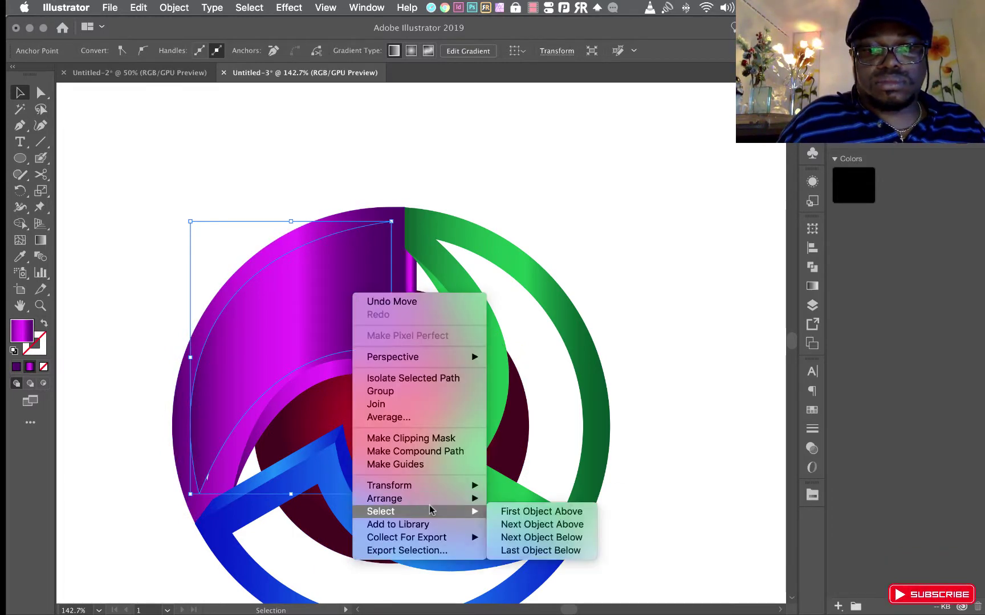
pyautogui.click(541, 538)
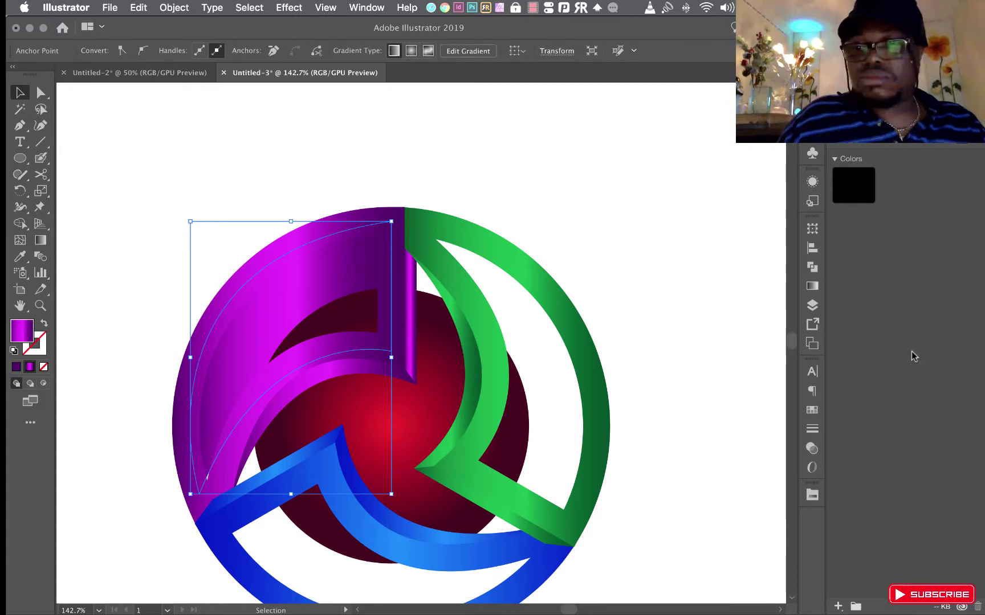
pyautogui.click(812, 286)
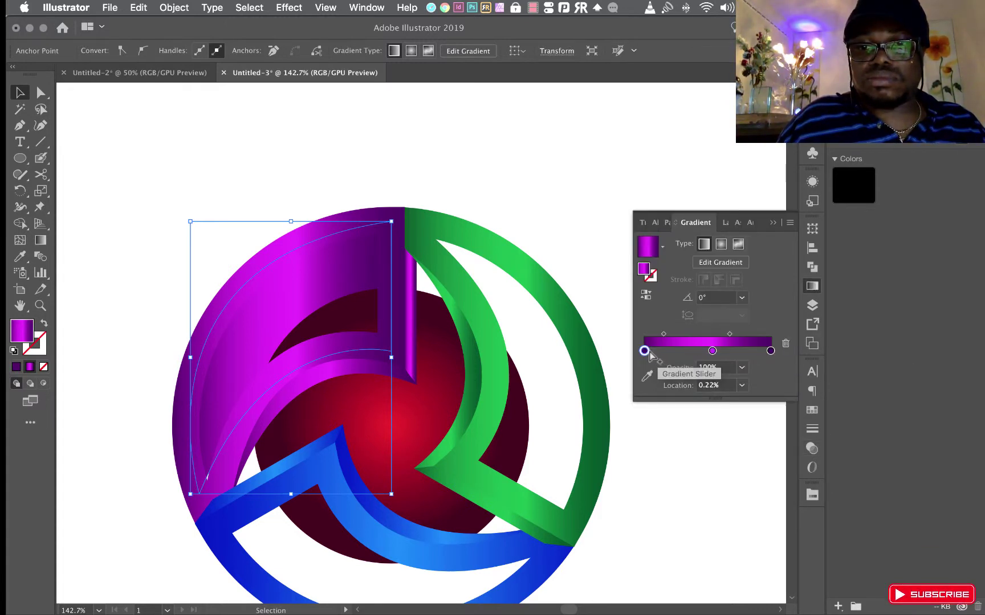
pyautogui.moveTo(645, 352); pyautogui.dragTo(648, 407)
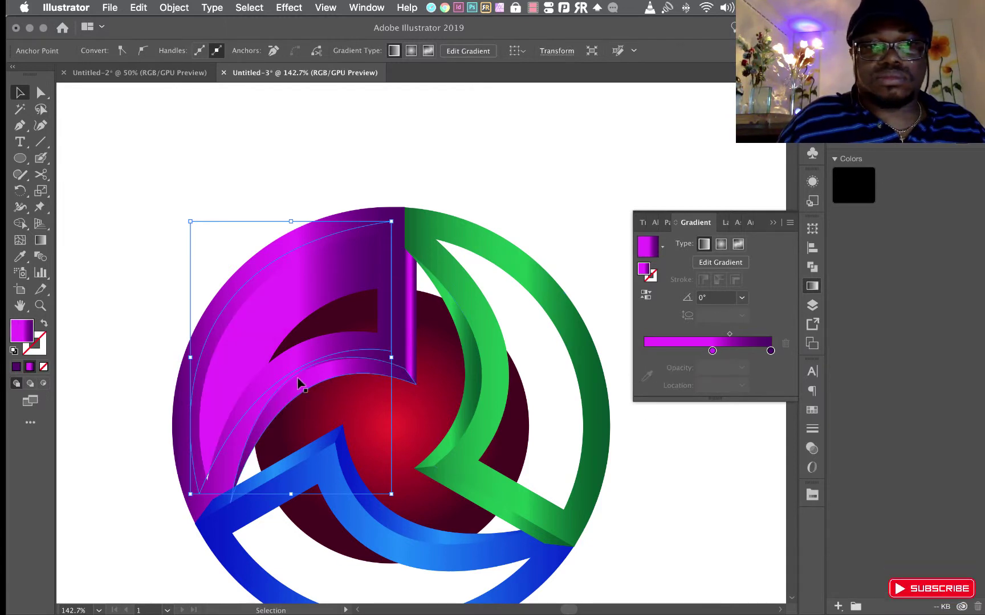
# Angle the purple gradient diagonally from lower left to top, about 64.5°, then deselect
pyautogui.click(33, 244)
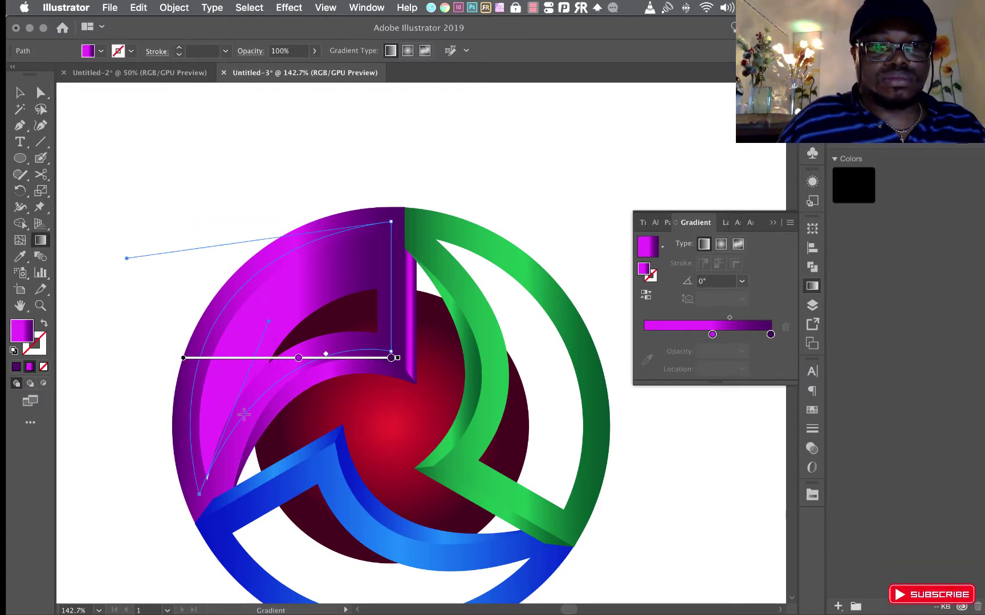
pyautogui.moveTo(195, 439)
pyautogui.mouseDown()
pyautogui.moveTo(379, 274)
pyautogui.moveTo(293, 286)
pyautogui.mouseUp()
pyautogui.moveTo(383, 230)
pyautogui.mouseDown()
pyautogui.moveTo(242, 337)
pyautogui.moveTo(162, 345)
pyautogui.moveTo(178, 334)
pyautogui.mouseUp()
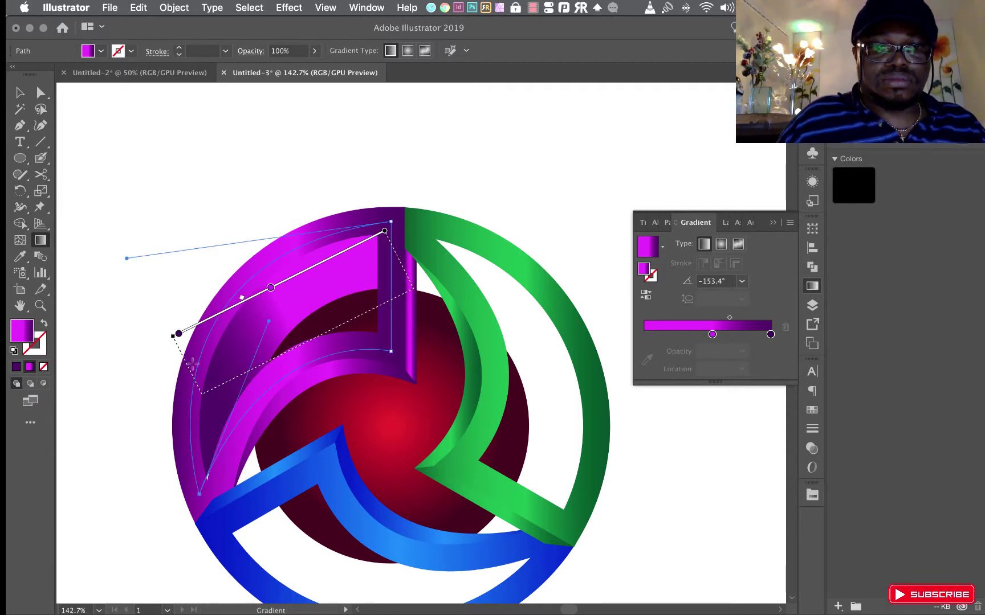
pyautogui.moveTo(200, 484); pyautogui.dragTo(320, 232)
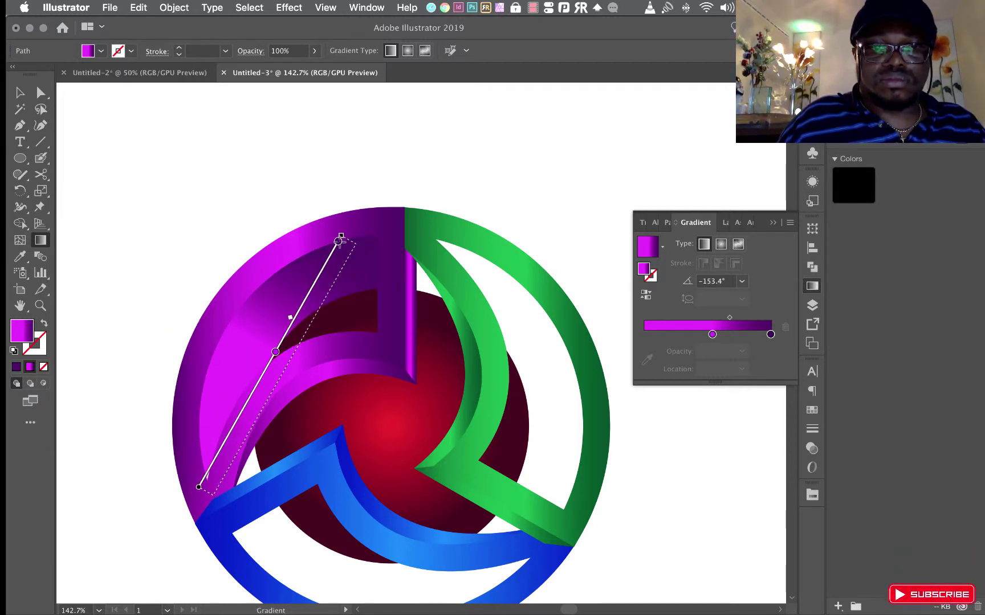
pyautogui.moveTo(265, 348); pyautogui.dragTo(244, 392)
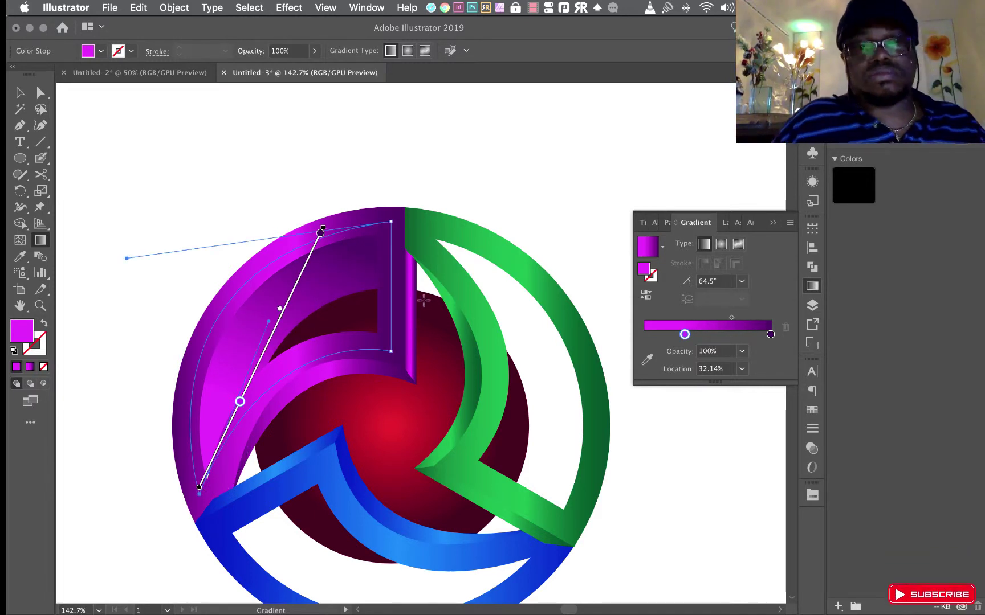
pyautogui.scroll(-2, 424, 301)
pyautogui.scroll(-2, 423, 300)
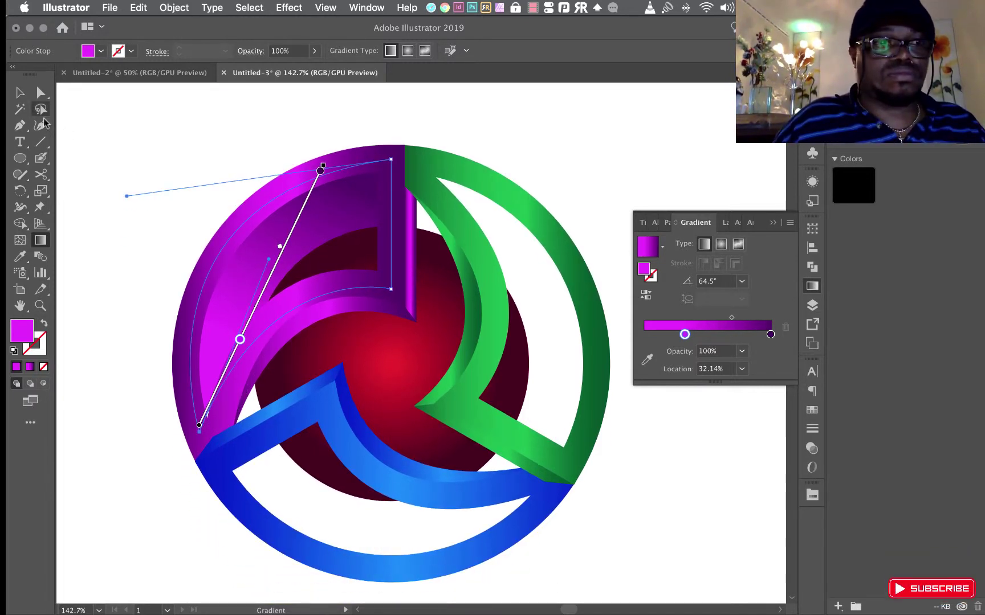
pyautogui.click(19, 92)
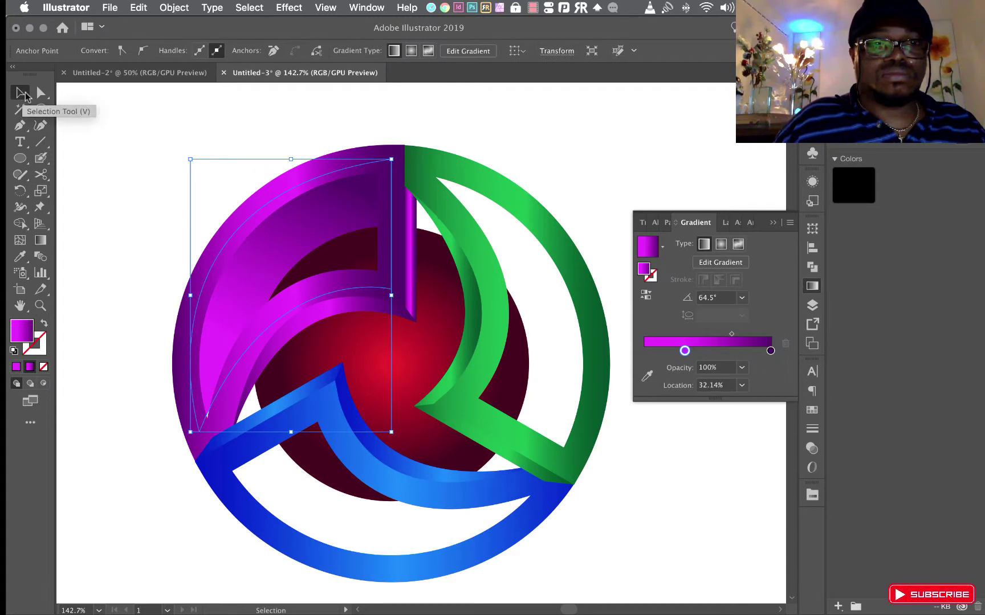
pyautogui.click(532, 148)
# Nudge the purple facet shape slightly down with the Down arrow, then deselect it
pyautogui.click(773, 222)
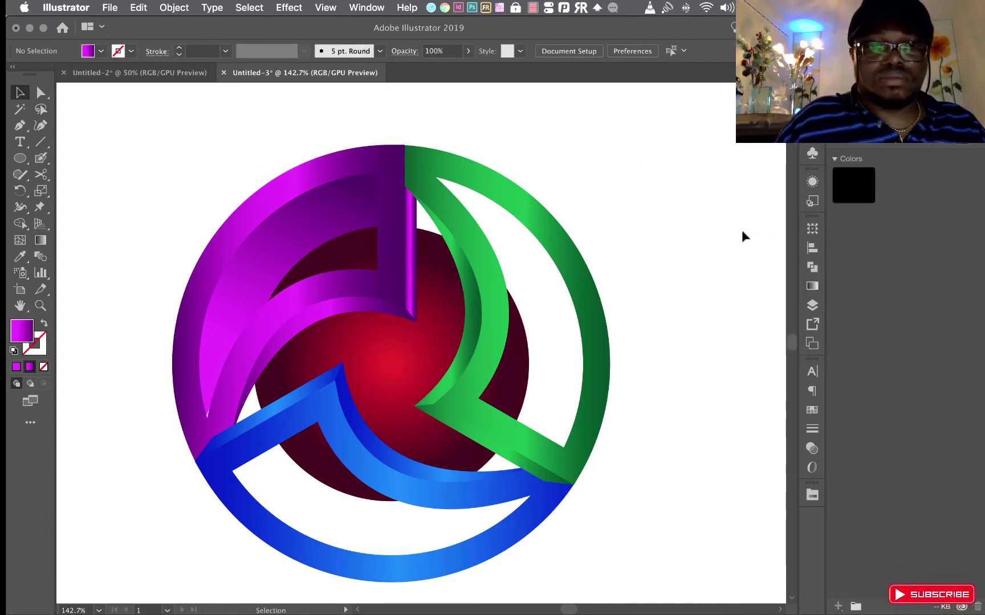
pyautogui.click(228, 329)
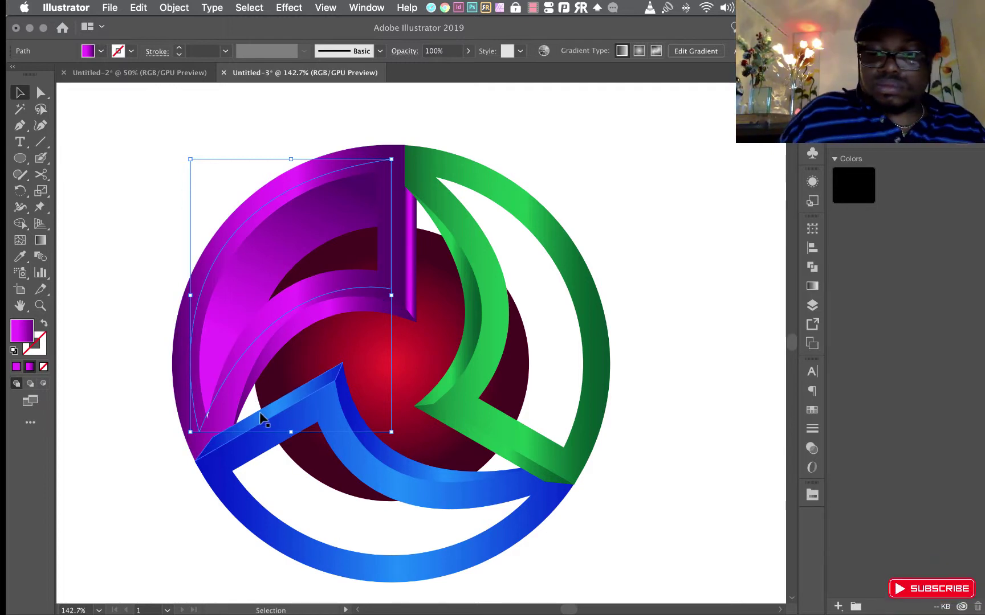
pyautogui.press('Down')
pyautogui.press('Down')
pyautogui.press('Down')
pyautogui.press('Down')
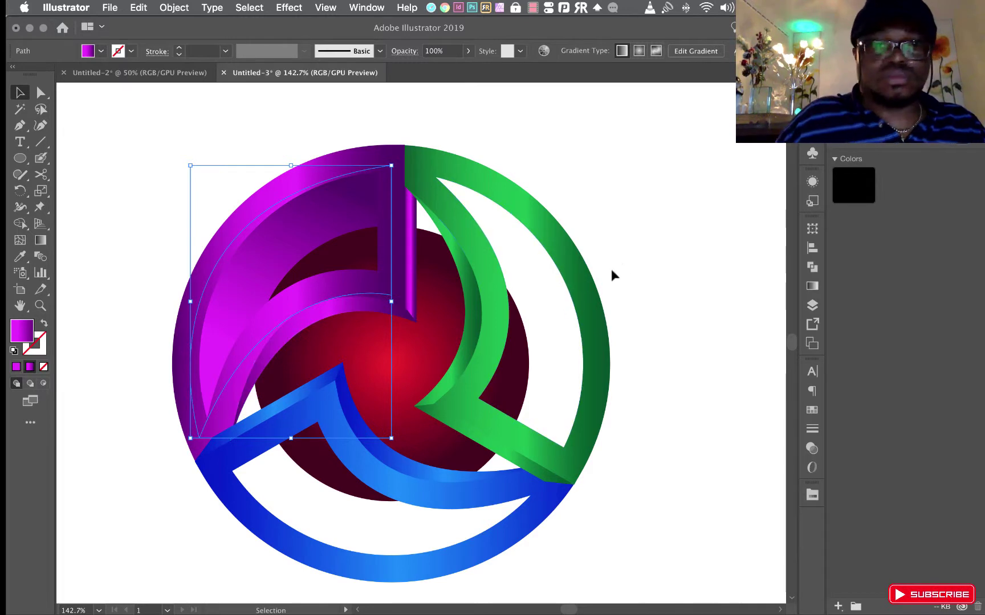
pyautogui.click(638, 257)
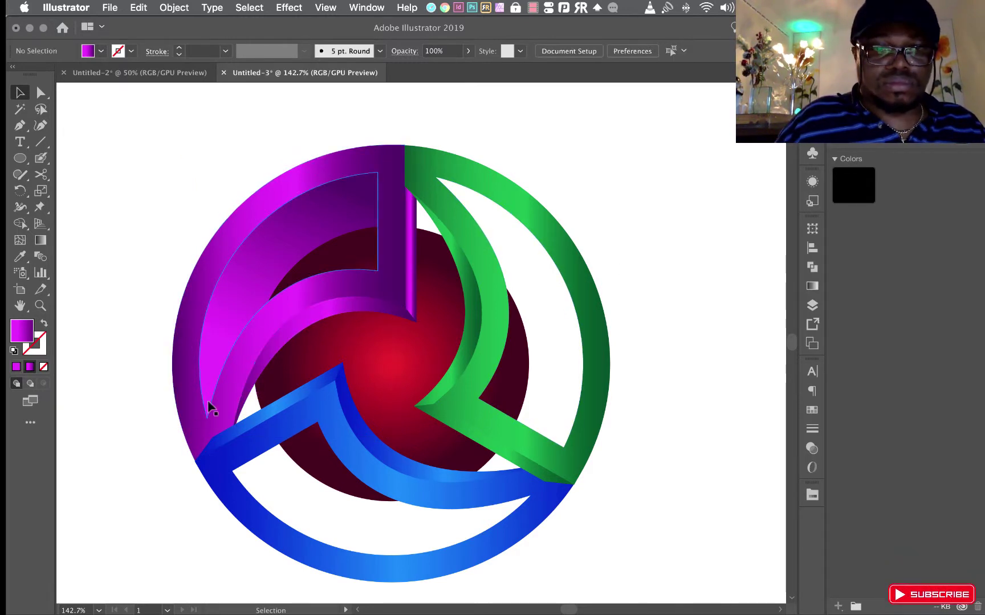
pyautogui.click(20, 125)
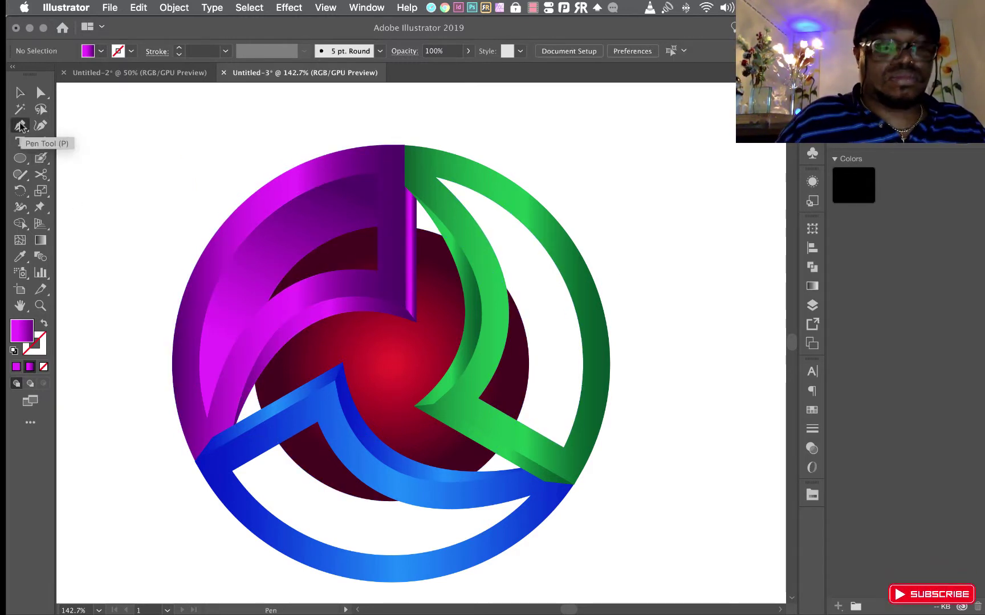
# Pen-draw a closed curved path over the green blade, from its top down to its lower tip
pyautogui.click(556, 233)
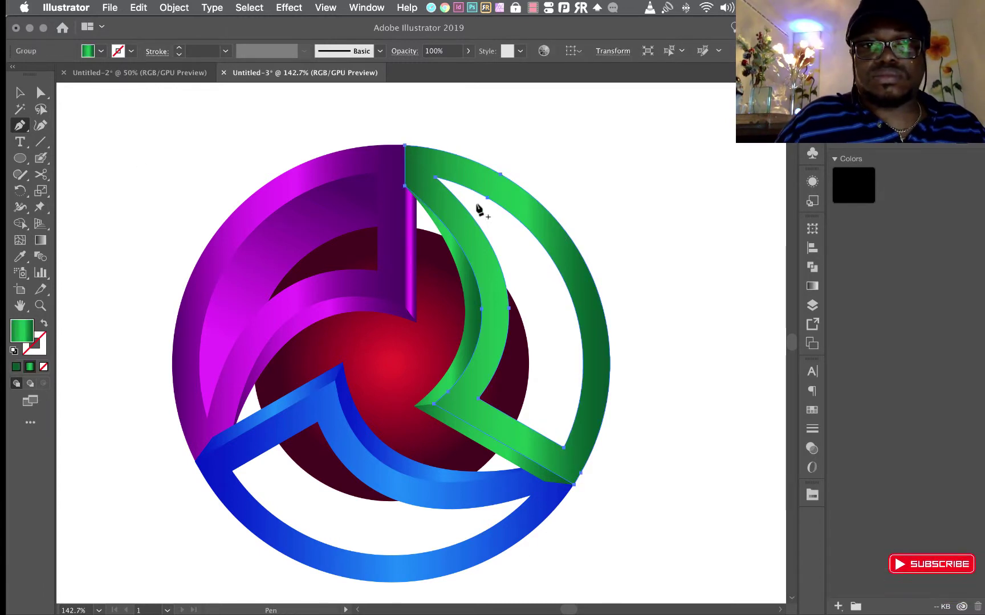
pyautogui.click(419, 158)
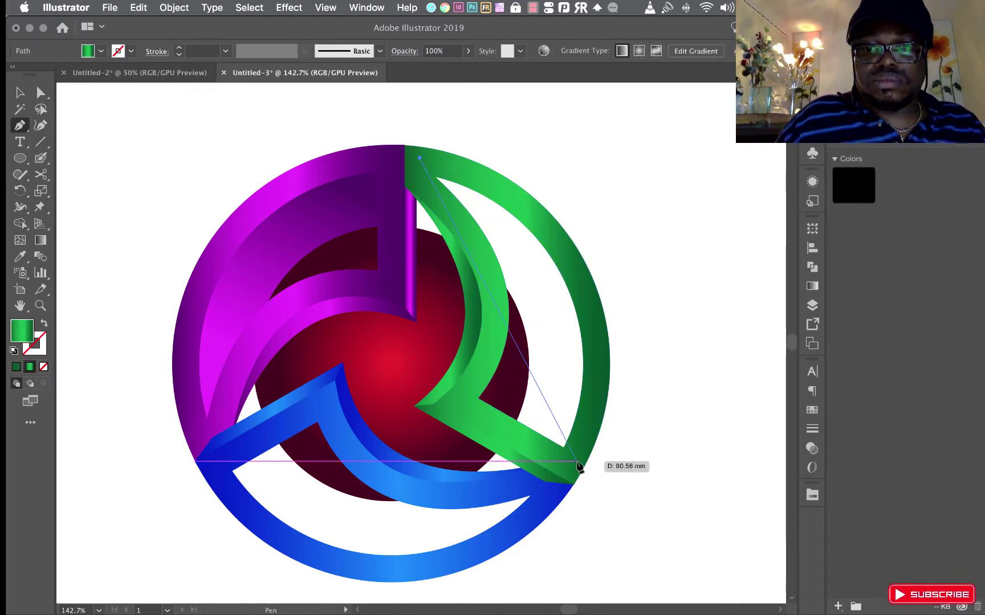
pyautogui.moveTo(559, 476)
pyautogui.mouseDown()
pyautogui.moveTo(460, 557)
pyautogui.moveTo(491, 611)
pyautogui.moveTo(504, 545)
pyautogui.mouseUp()
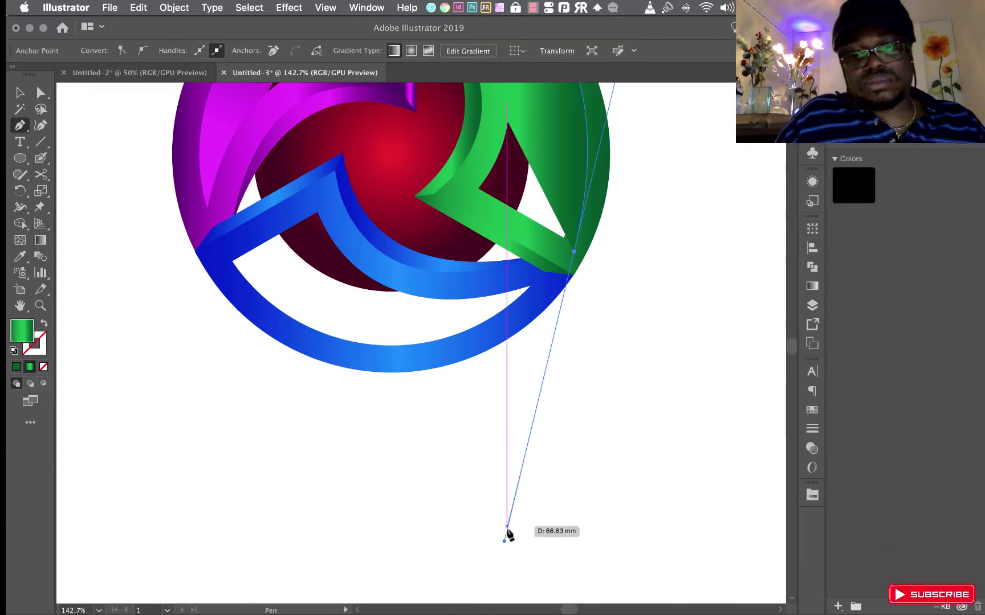
pyautogui.moveTo(620, 261); pyautogui.dragTo(587, 461)
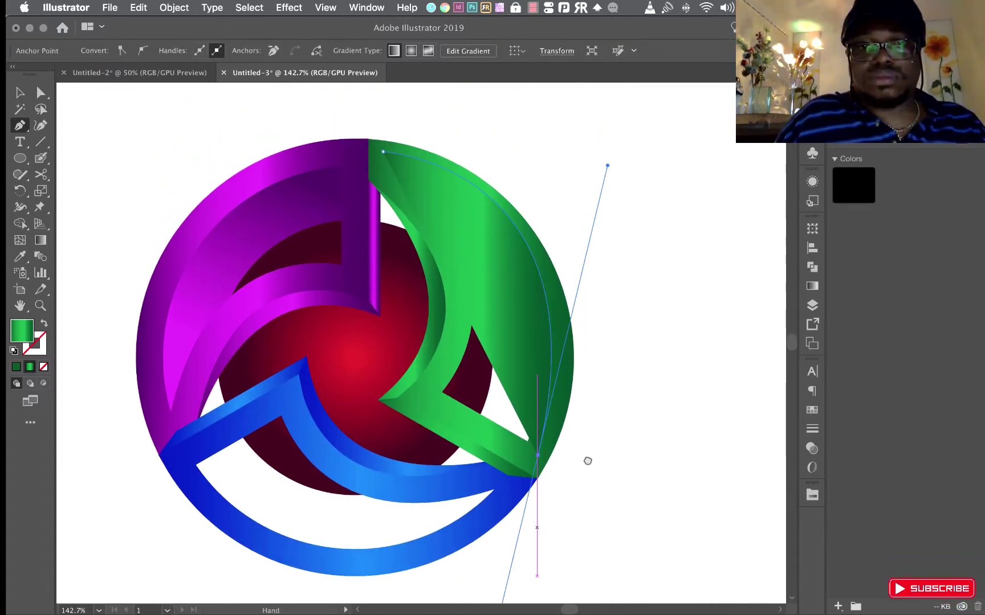
pyautogui.click(536, 458)
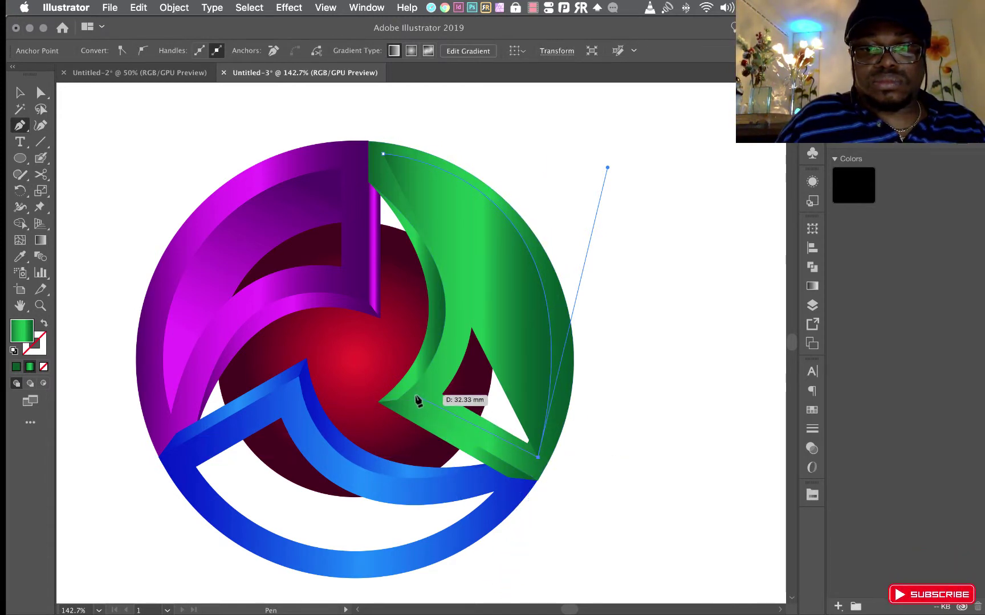
pyautogui.click(416, 394)
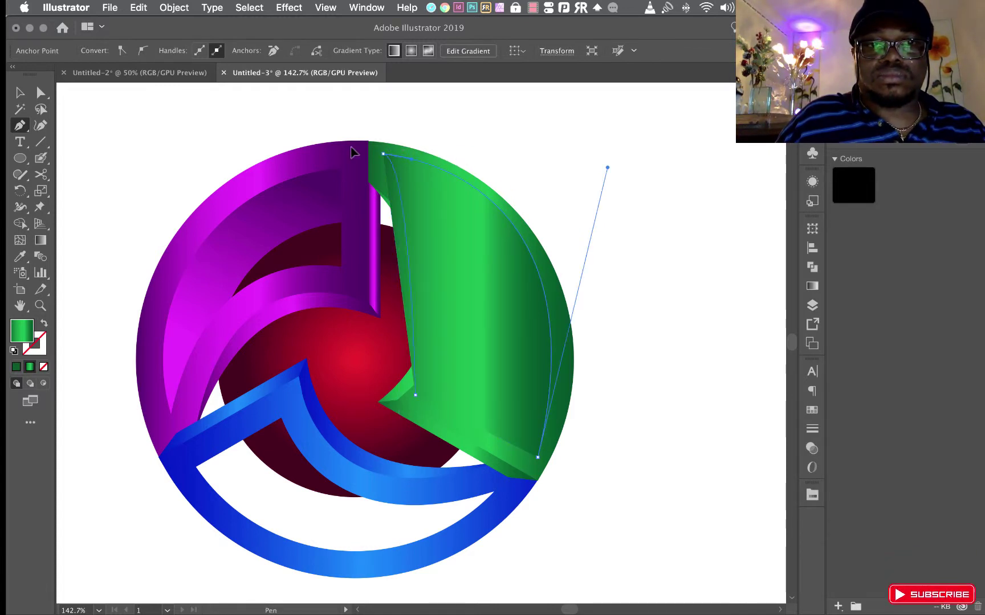
pyautogui.moveTo(352, 151)
pyautogui.mouseDown()
pyautogui.moveTo(294, 144)
pyautogui.moveTo(212, 171)
pyautogui.moveTo(227, 153)
pyautogui.mouseUp()
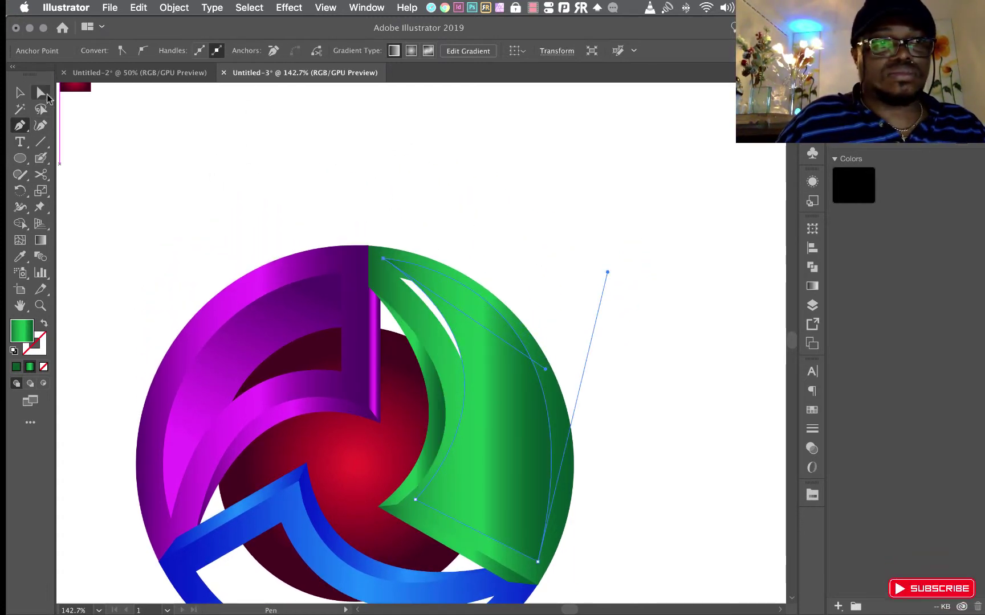
# Reshape the facet's inner-curve handle and snap its top anchor to the blade's top corner
pyautogui.press('a')
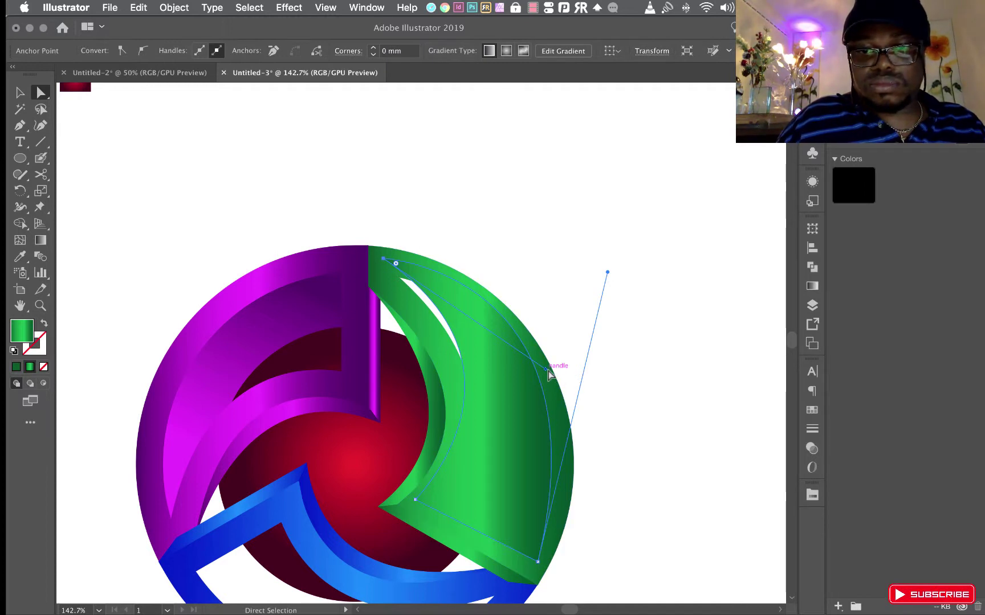
pyautogui.moveTo(546, 370); pyautogui.dragTo(516, 375)
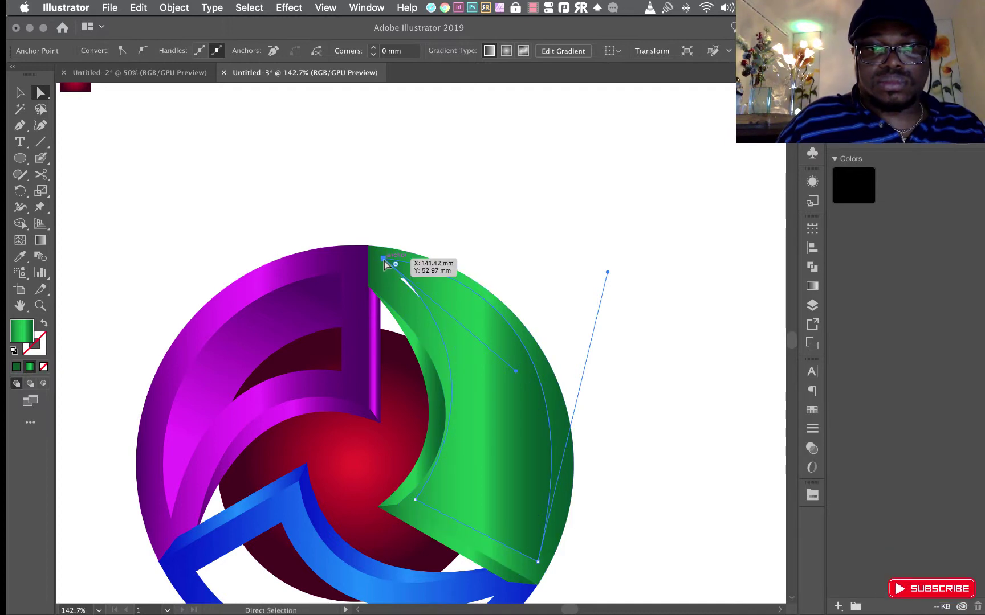
pyautogui.moveTo(384, 261); pyautogui.dragTo(378, 264)
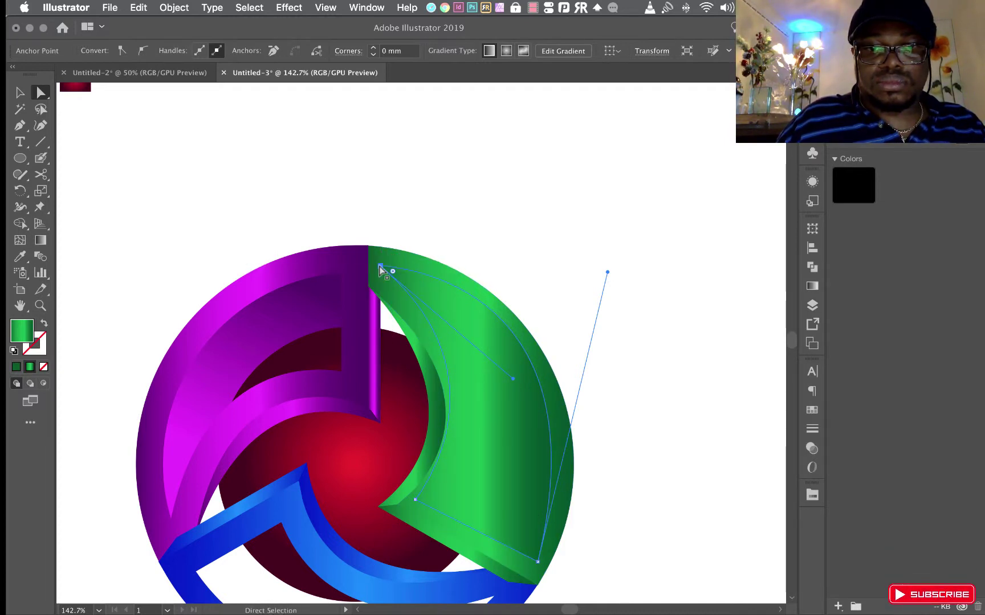
pyautogui.scroll(-1, 596, 332)
pyautogui.scroll(-5, 596, 333)
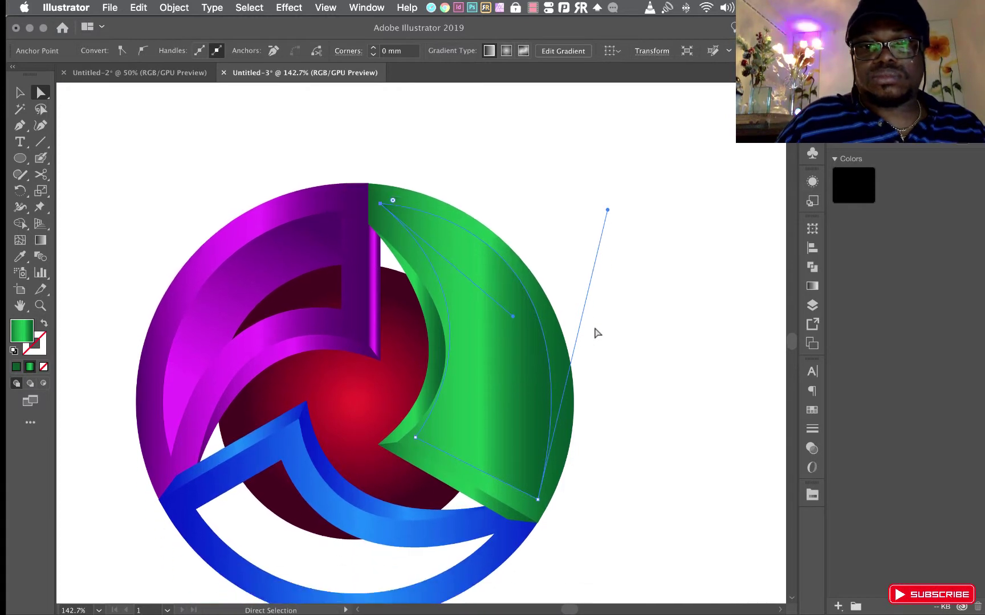
# Send the new green facet behind the other shapes, then reselect it
pyautogui.click(18, 93)
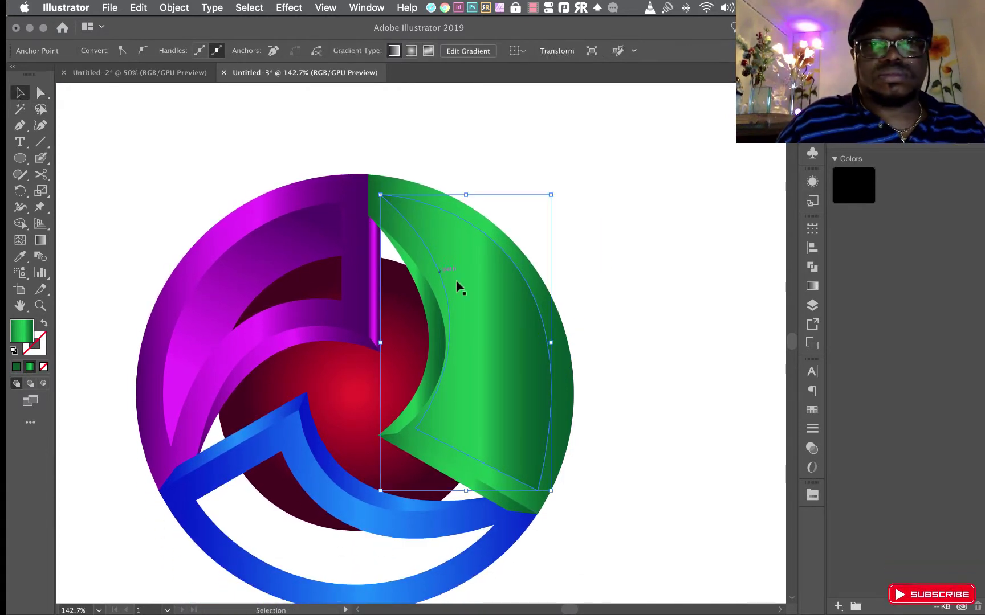
pyautogui.rightClick(499, 329)
pyautogui.moveTo(532, 537)
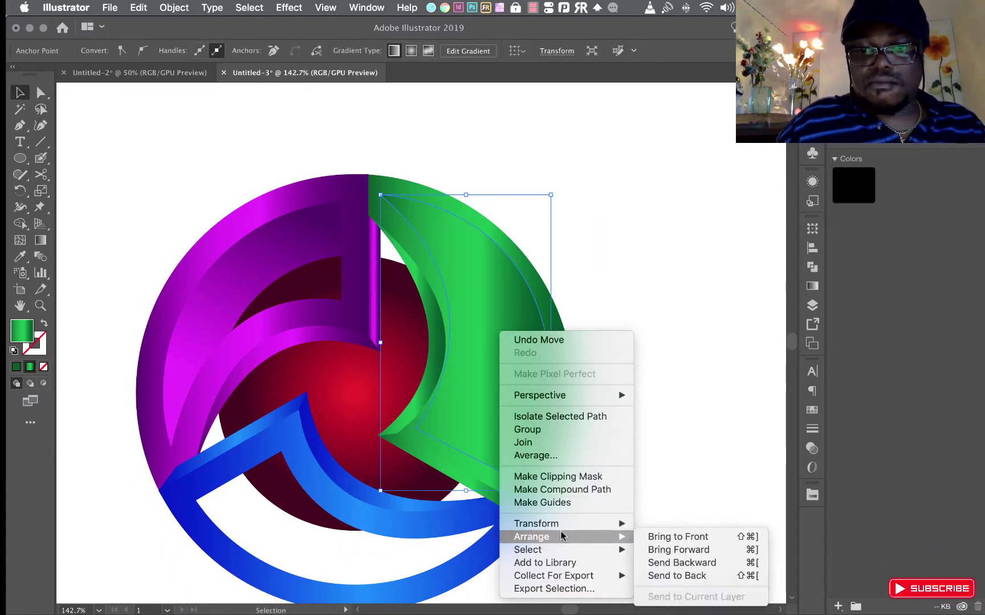
pyautogui.click(676, 575)
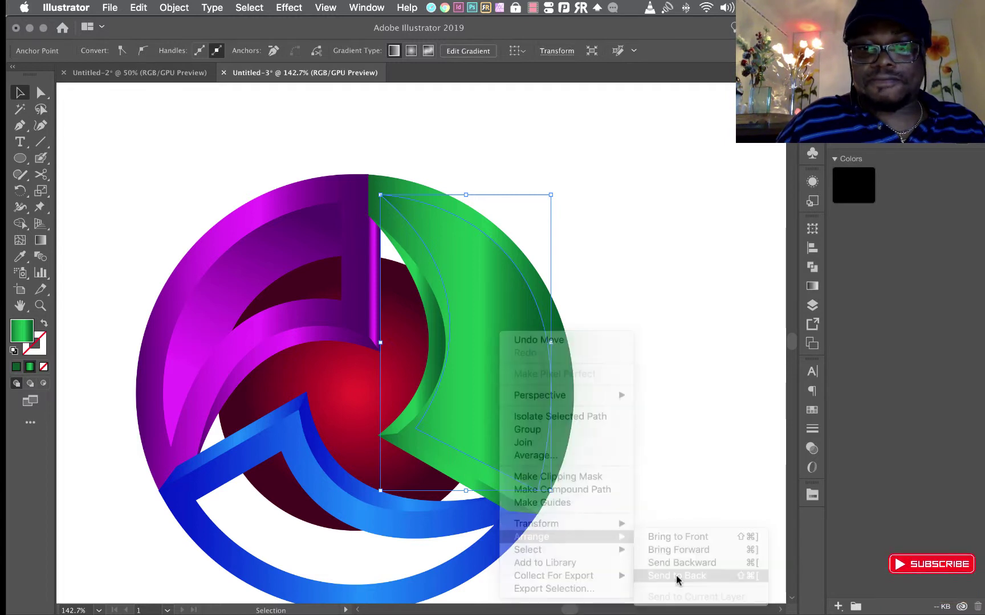
pyautogui.click(629, 311)
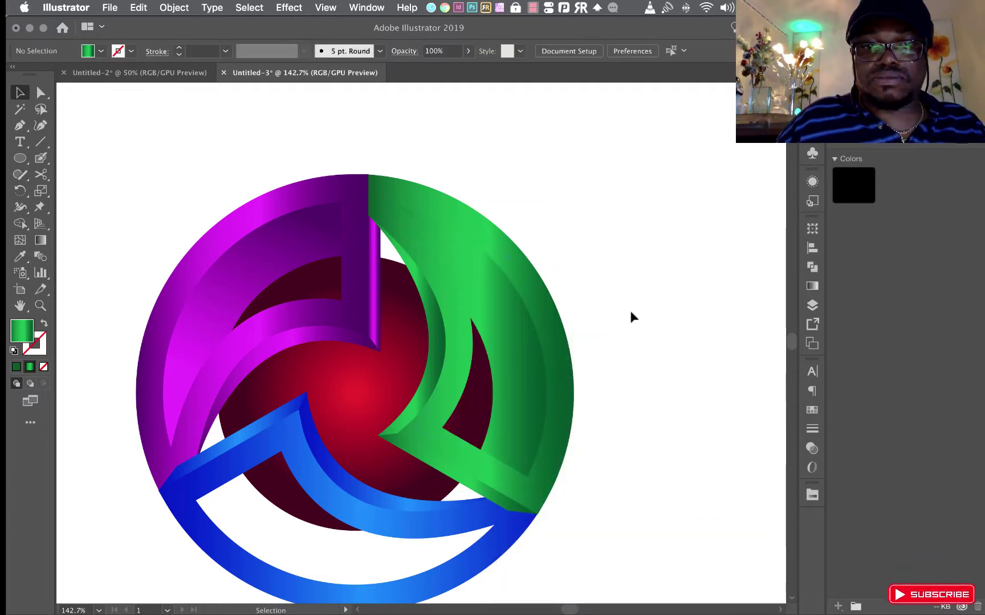
pyautogui.click(545, 404)
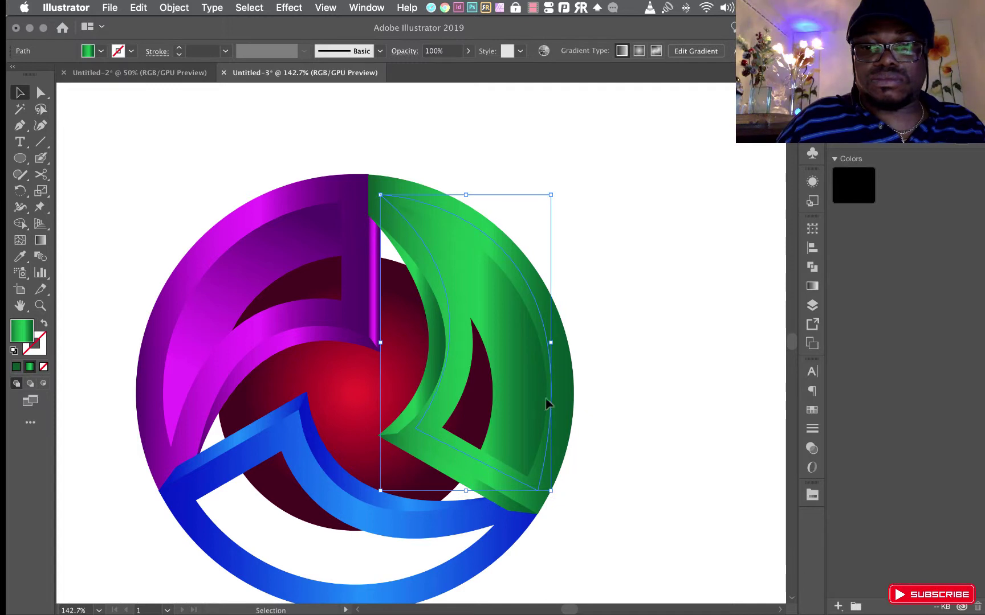
# Drop the left gradient stop, set the light green stop to 41.42%, and angle the gradient to -57.9°
pyautogui.click(815, 287)
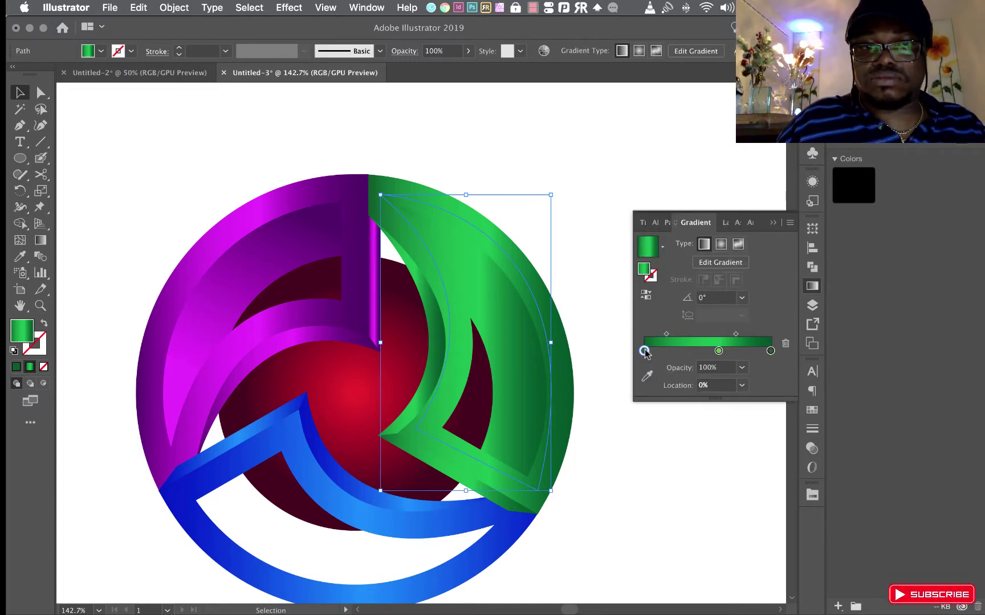
pyautogui.moveTo(643, 351); pyautogui.dragTo(644, 422)
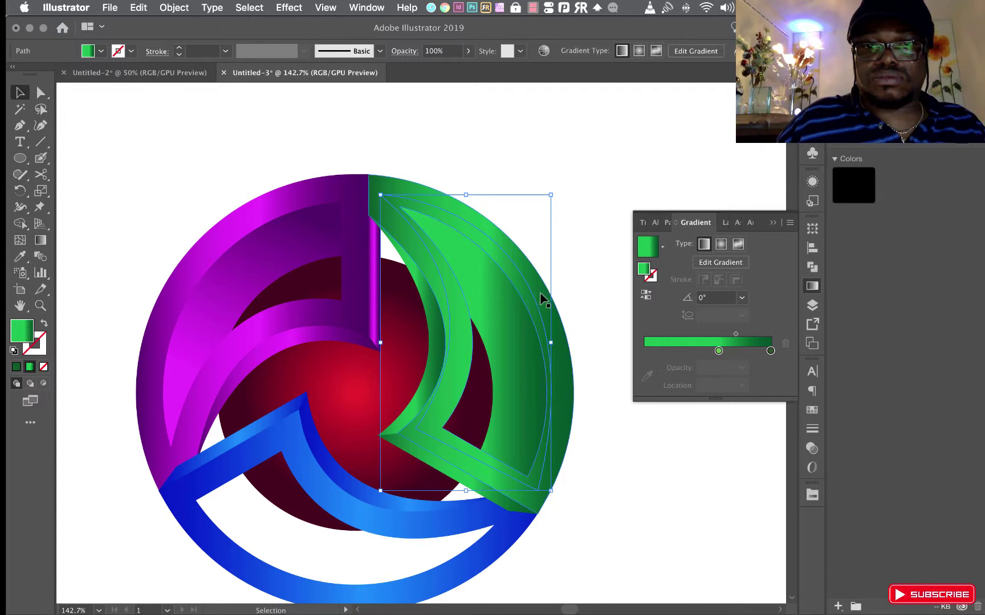
pyautogui.moveTo(719, 350); pyautogui.dragTo(695, 351)
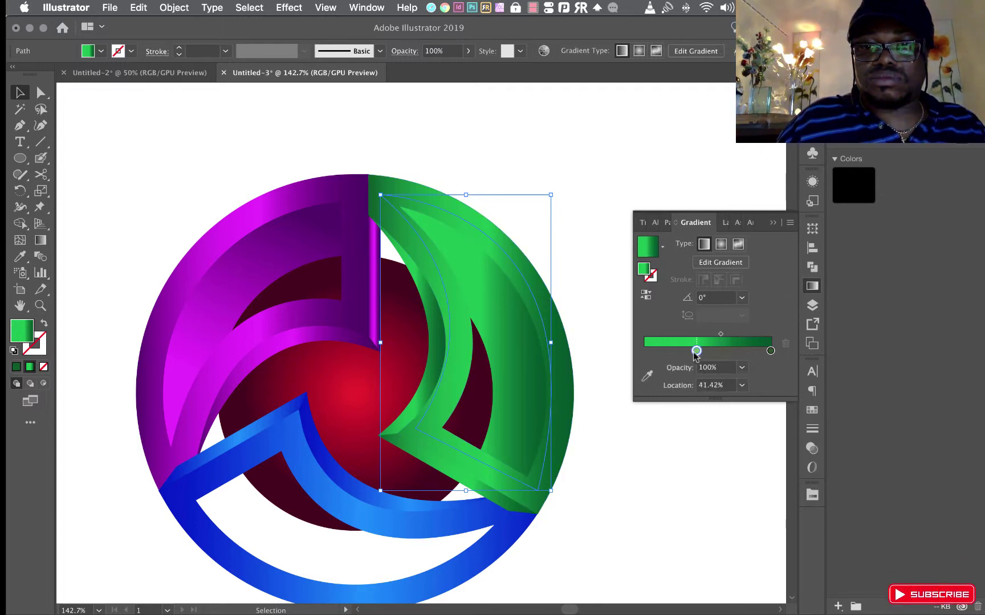
pyautogui.click(41, 242)
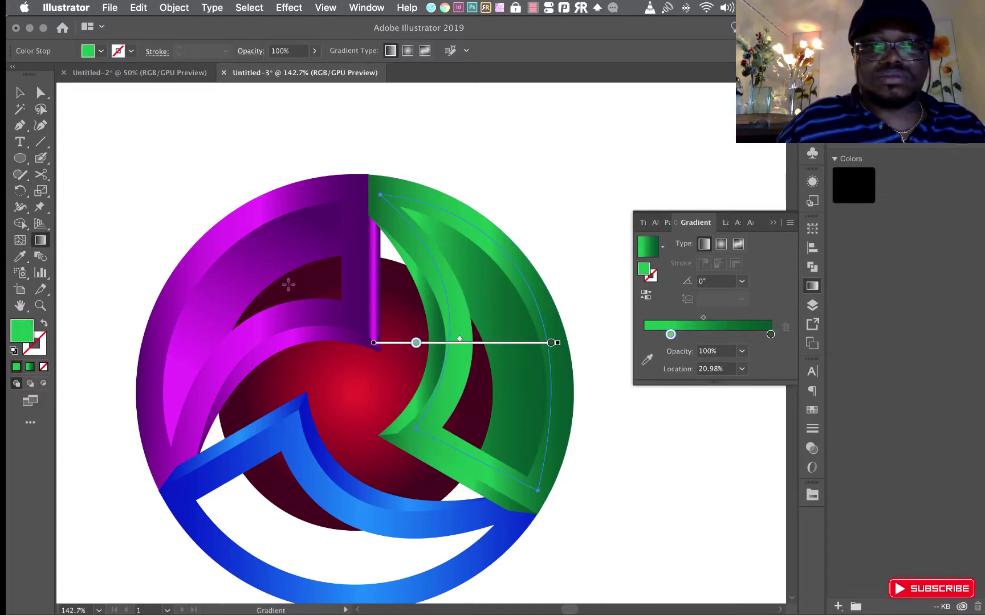
pyautogui.moveTo(467, 241); pyautogui.dragTo(543, 421)
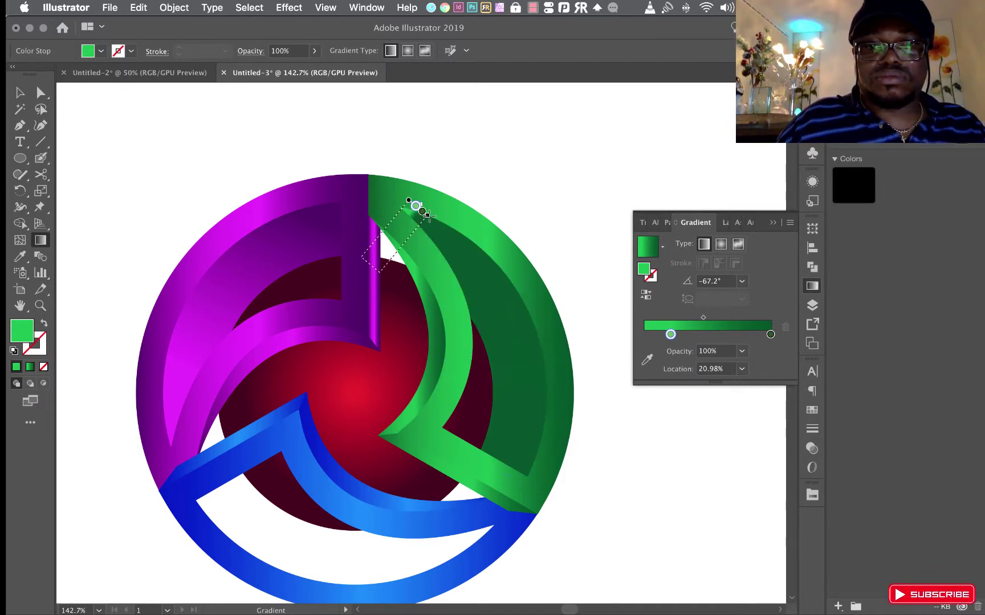
pyautogui.moveTo(409, 199)
pyautogui.mouseDown()
pyautogui.moveTo(550, 390)
pyautogui.moveTo(548, 420)
pyautogui.mouseUp()
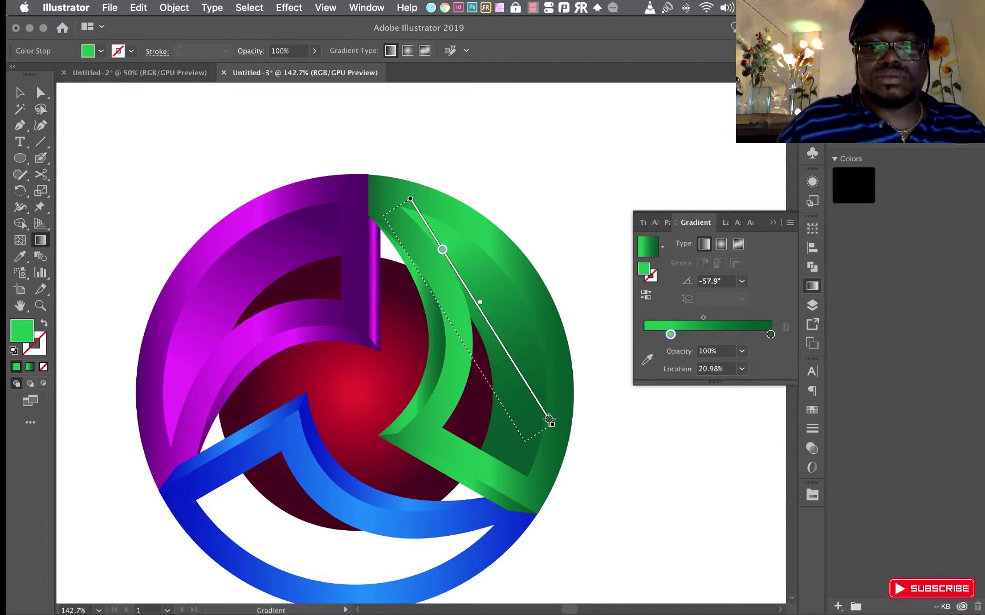
pyautogui.scroll(-3, 561, 397)
pyautogui.scroll(-2, 561, 397)
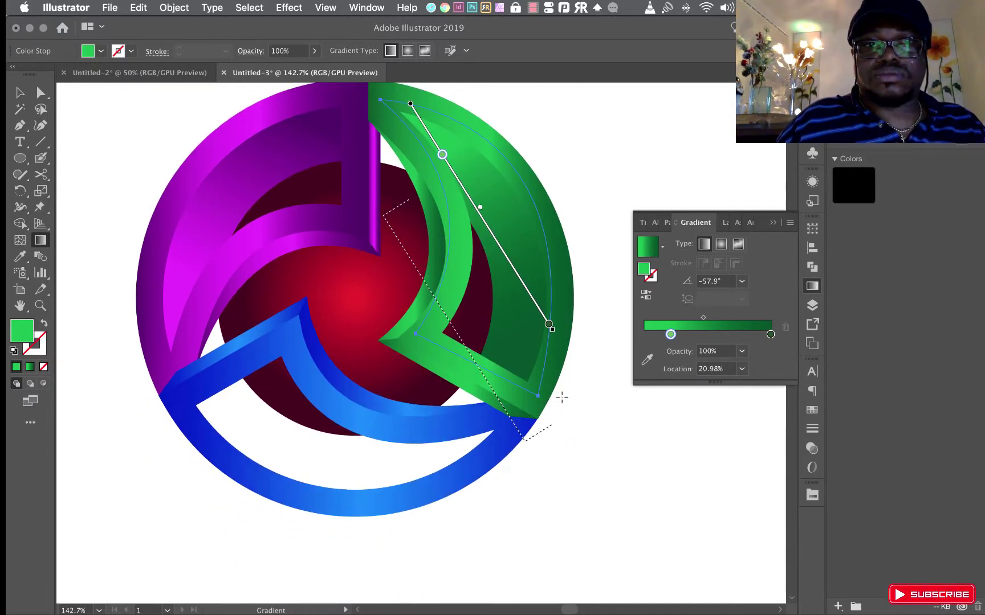
pyautogui.scroll(-1, 561, 397)
pyautogui.scroll(-1, 561, 397)
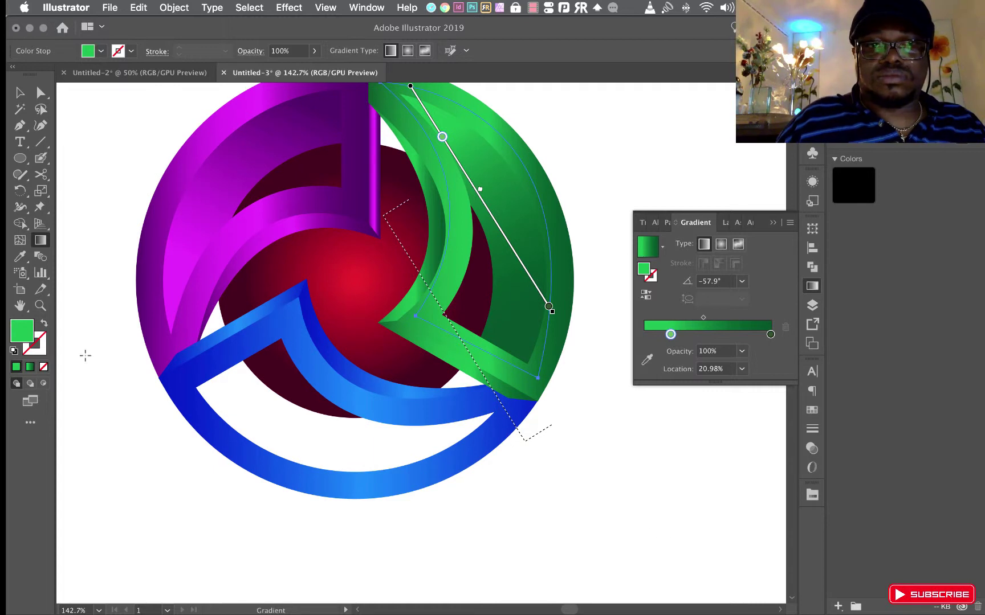
pyautogui.press('v')
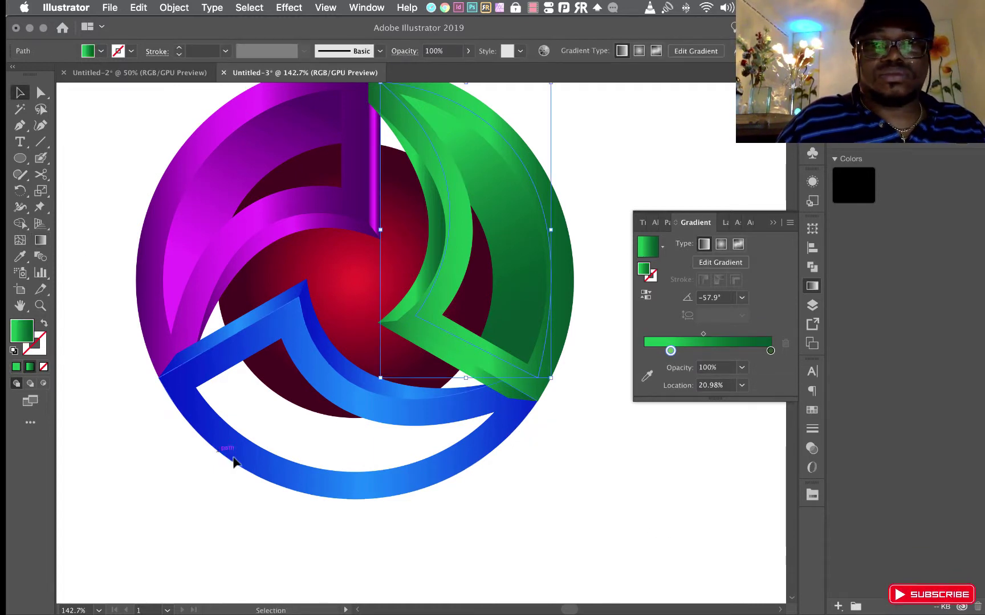
pyautogui.click(535, 479)
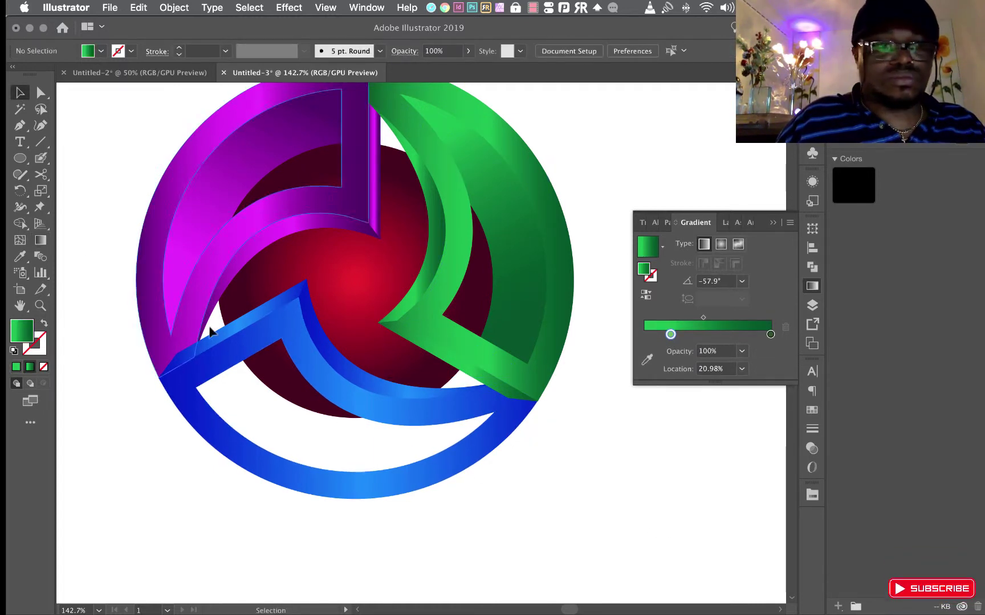
# Pen-draw a closed curved facet over the lower blue blade, running from its inner corner to its right tip
pyautogui.click(20, 125)
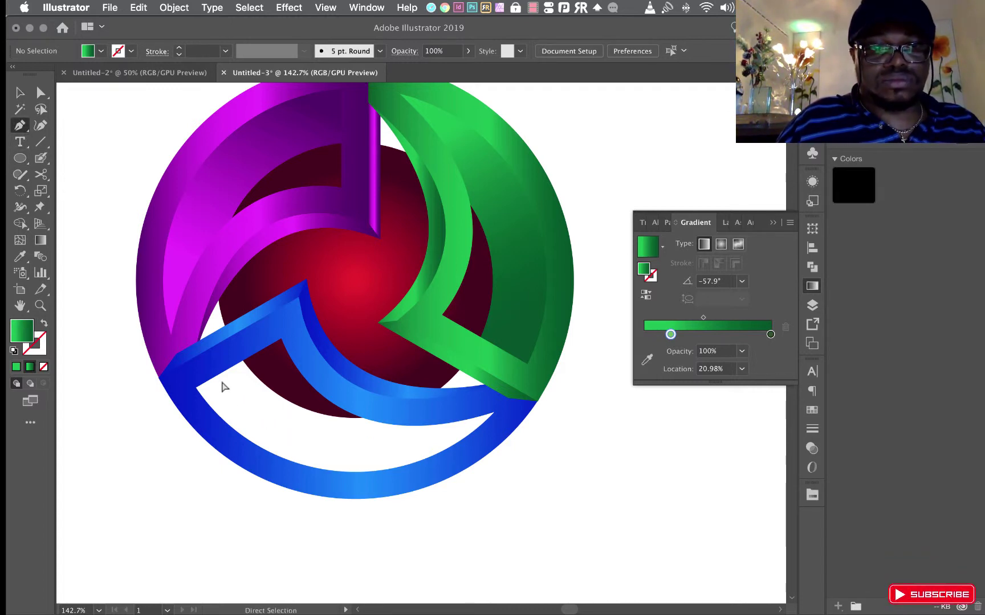
pyautogui.click(210, 364)
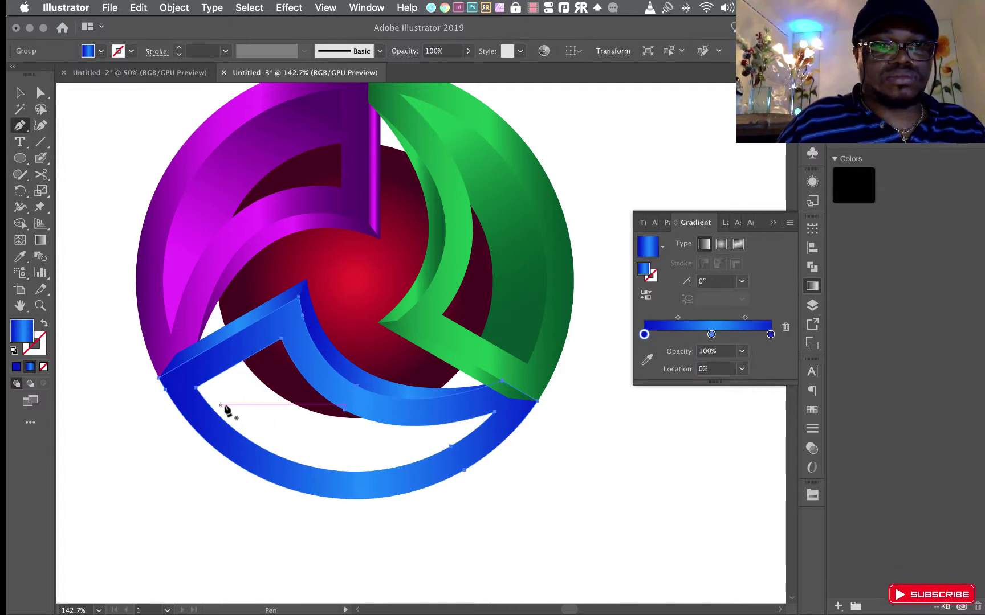
pyautogui.click(287, 314)
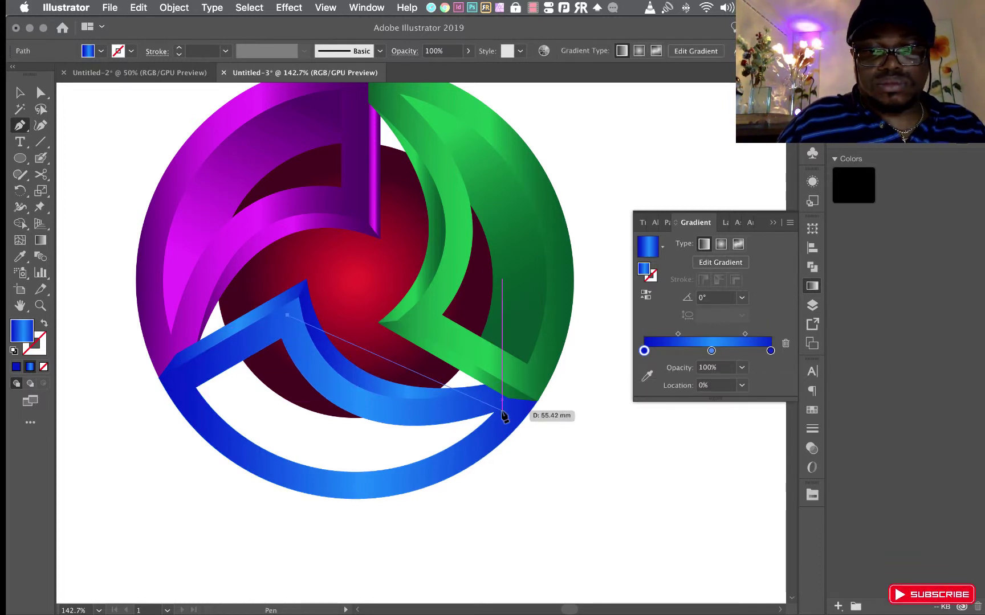
pyautogui.moveTo(502, 401)
pyautogui.mouseDown()
pyautogui.moveTo(561, 359)
pyautogui.moveTo(582, 303)
pyautogui.moveTo(641, 345)
pyautogui.mouseUp()
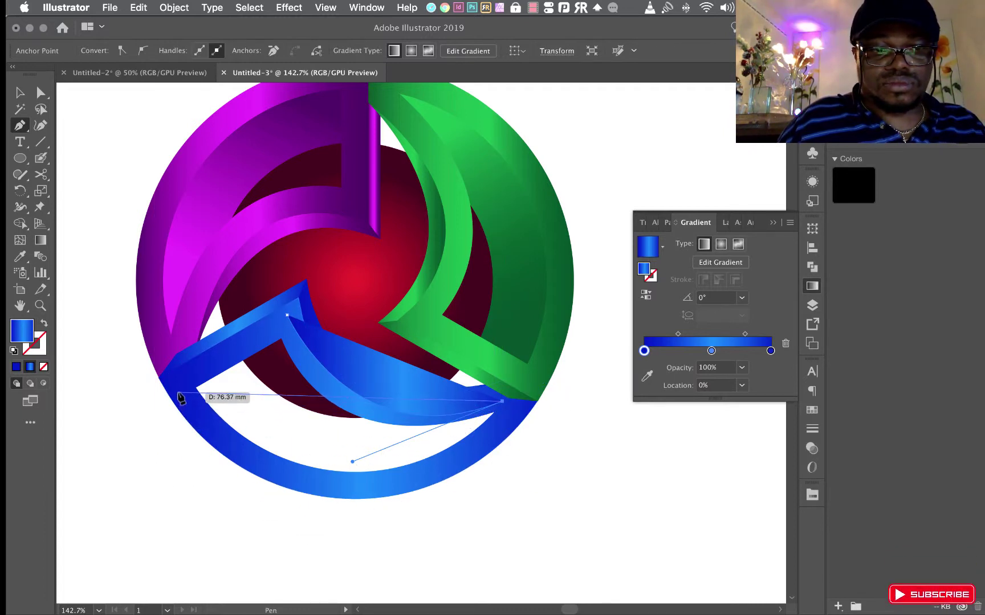
pyautogui.moveTo(179, 392)
pyautogui.mouseDown()
pyautogui.moveTo(167, 268)
pyautogui.moveTo(121, 182)
pyautogui.moveTo(70, 171)
pyautogui.moveTo(152, 198)
pyautogui.moveTo(140, 186)
pyautogui.mouseUp()
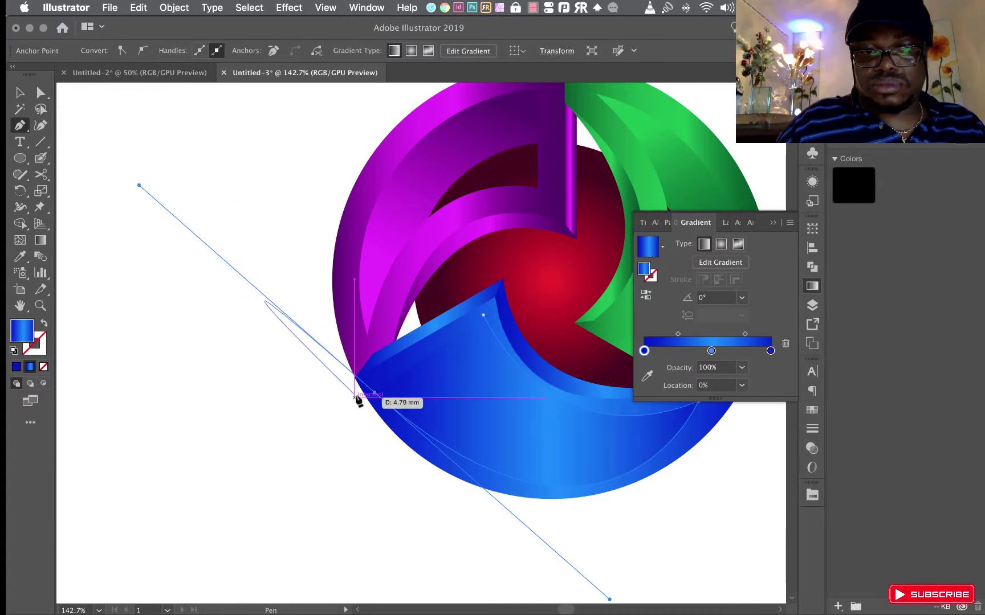
pyautogui.click(374, 392)
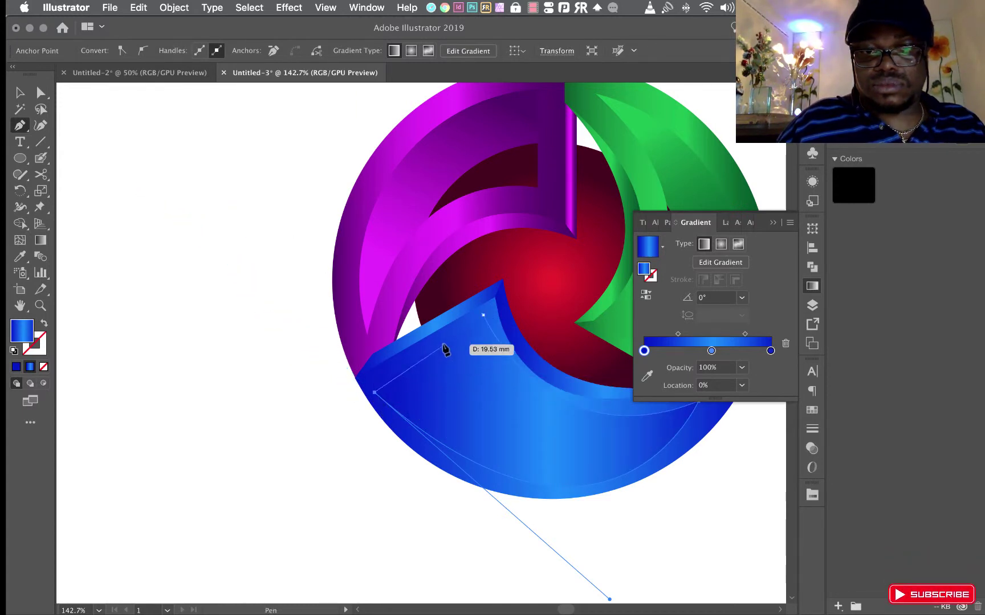
pyautogui.click(484, 316)
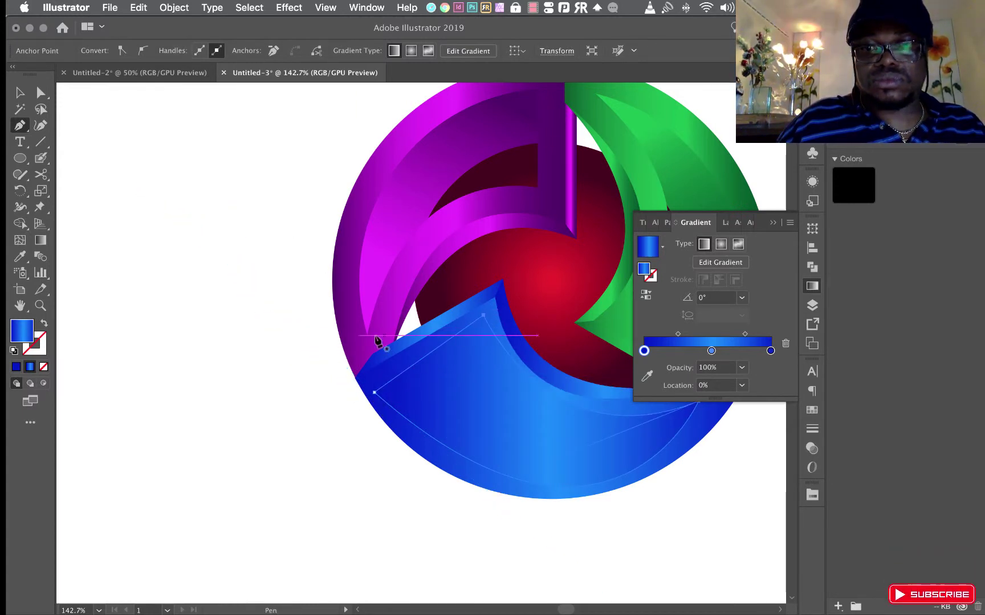
pyautogui.click(772, 224)
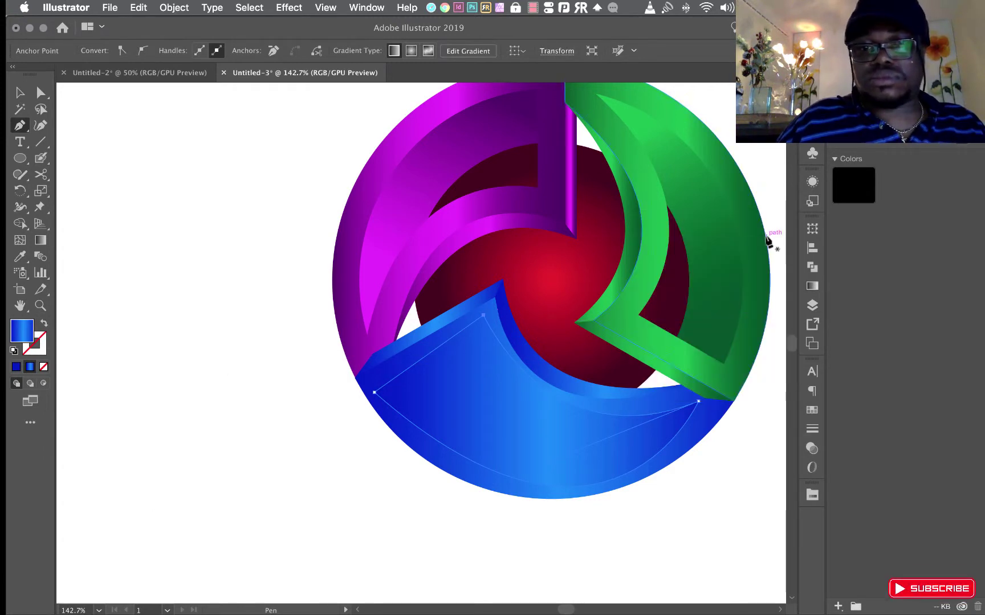
# Send the new blue facet behind all other shapes
pyautogui.click(19, 93)
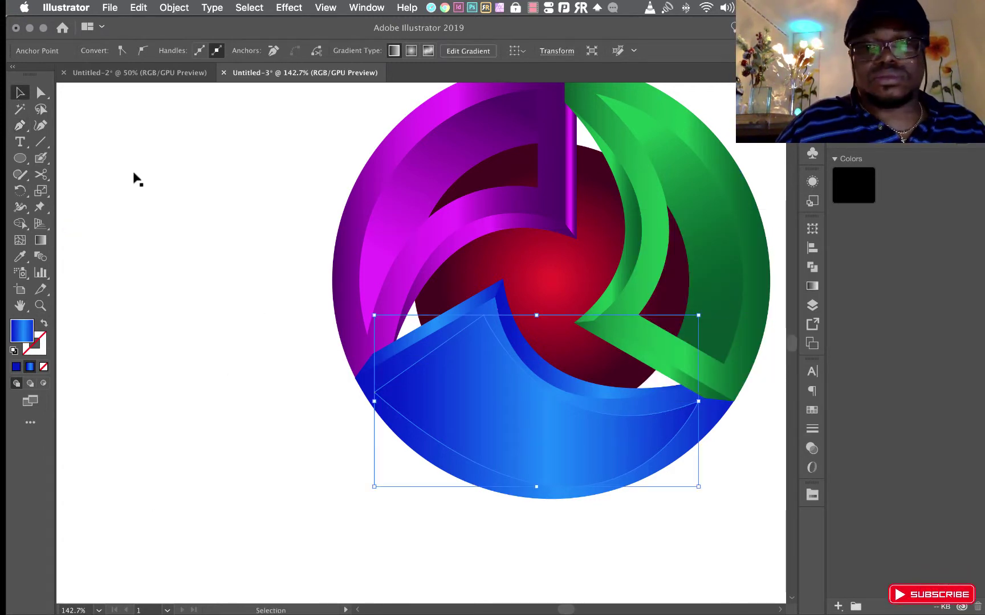
pyautogui.rightClick(575, 468)
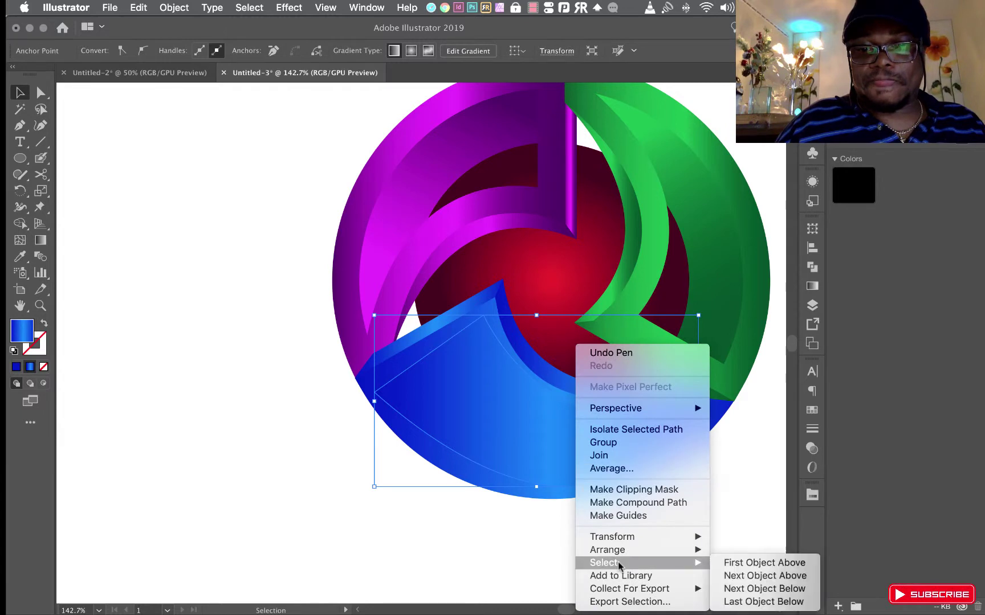
pyautogui.moveTo(607, 550)
pyautogui.click(752, 576)
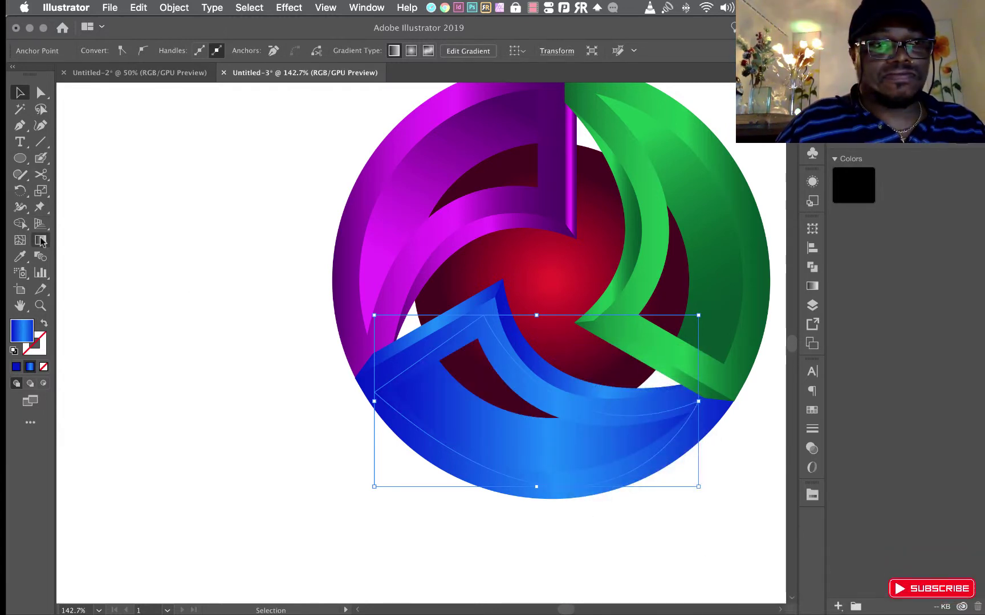
# Delete the dark left stop, shift the middle stop left, and run the gradient nearly horizontally across the facet
pyautogui.click(41, 240)
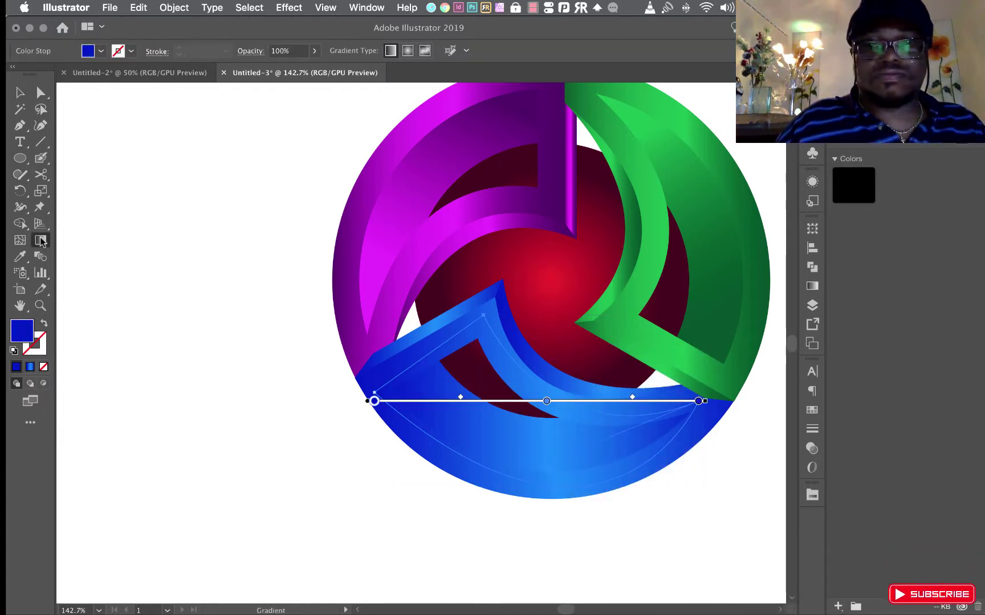
pyautogui.click(812, 287)
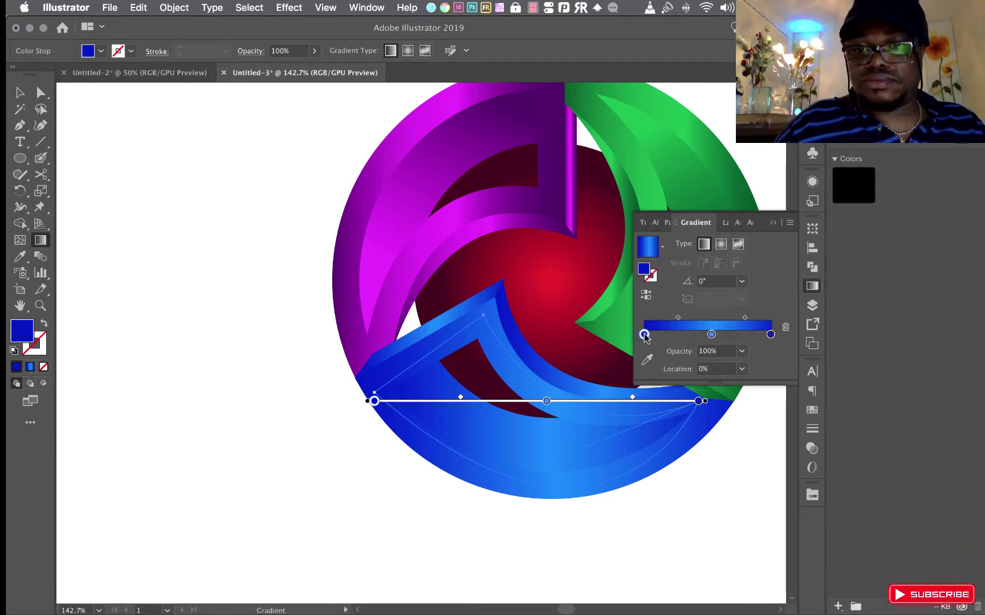
pyautogui.moveTo(644, 337); pyautogui.dragTo(649, 370)
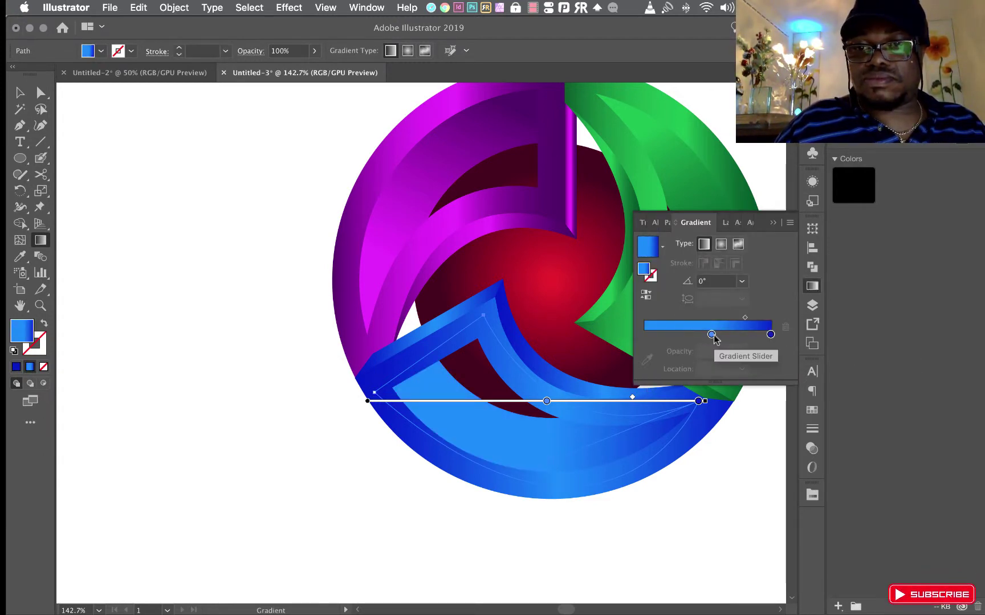
pyautogui.moveTo(711, 334); pyautogui.dragTo(645, 336)
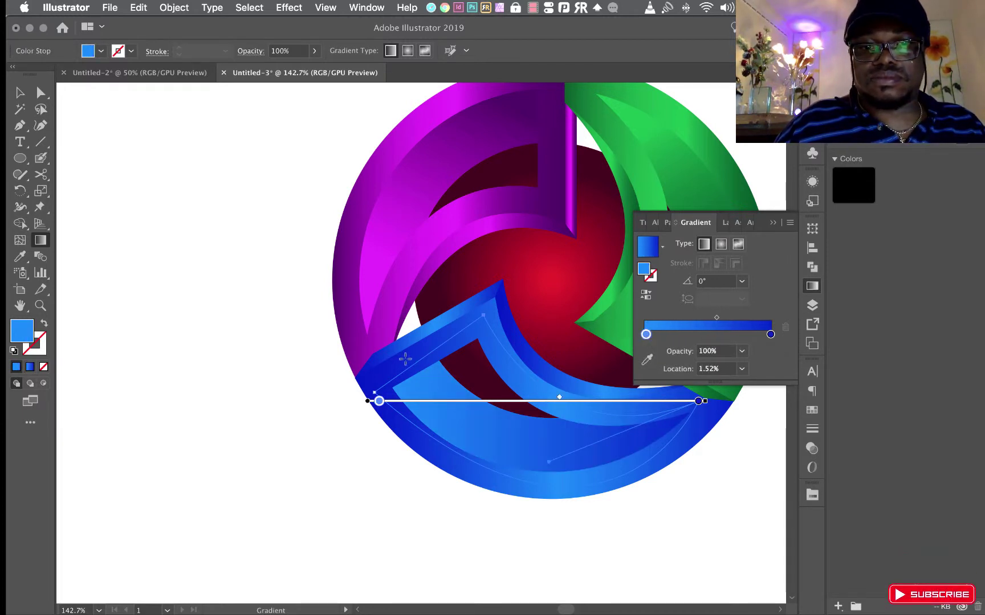
pyautogui.moveTo(406, 359)
pyautogui.mouseDown()
pyautogui.moveTo(609, 437)
pyautogui.moveTo(594, 442)
pyautogui.mouseUp()
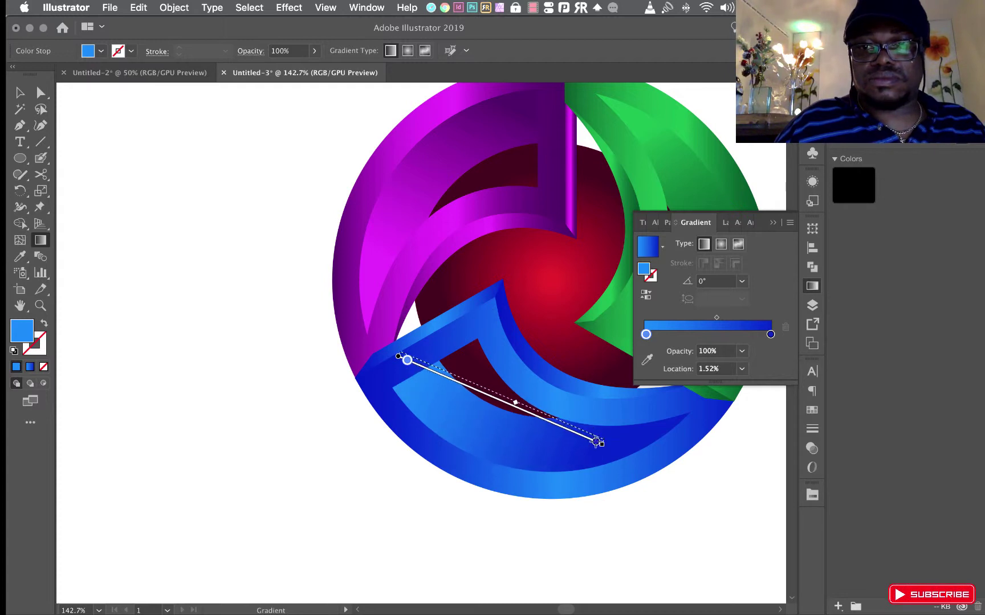
pyautogui.click(773, 222)
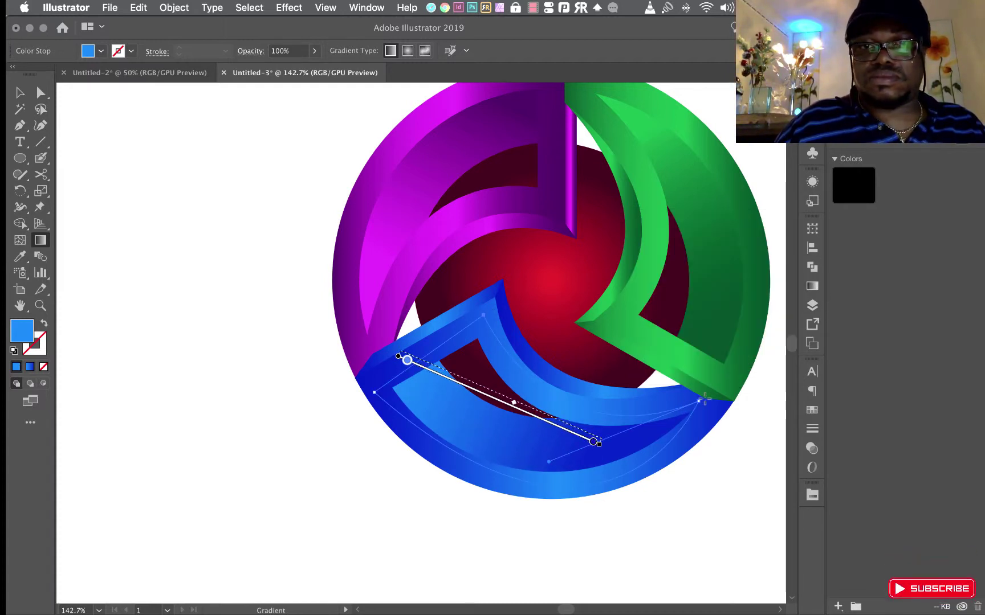
pyautogui.moveTo(700, 398); pyautogui.dragTo(420, 407)
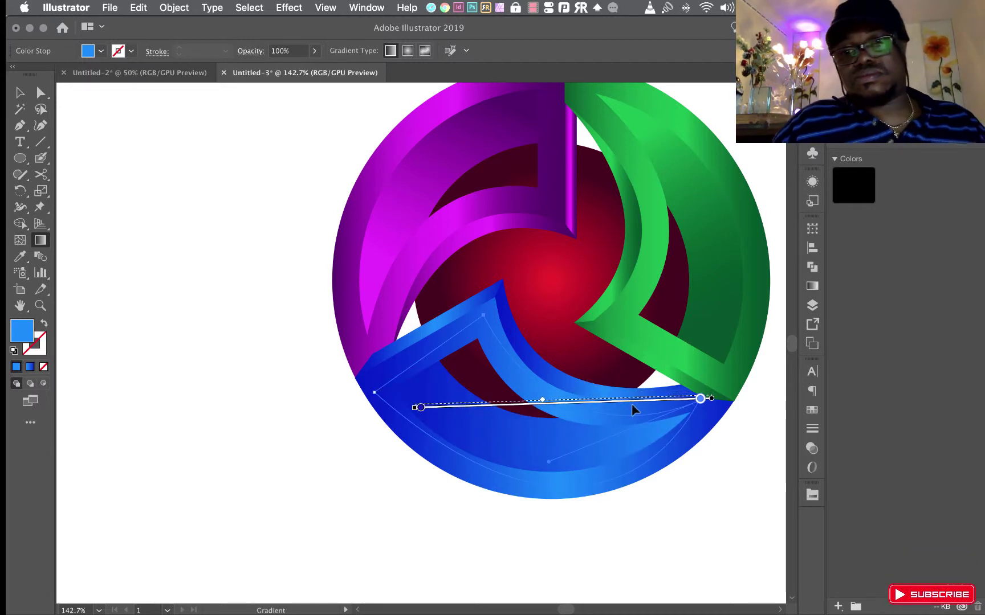
pyautogui.scroll(2, 672, 404)
pyautogui.scroll(3, 673, 405)
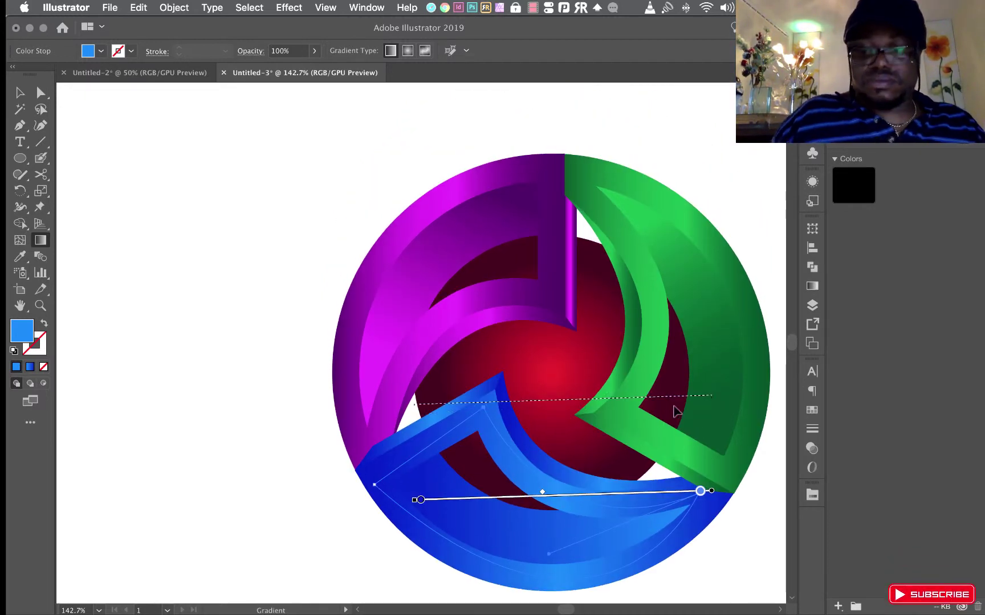
pyautogui.hotkey('ctrl', '1')
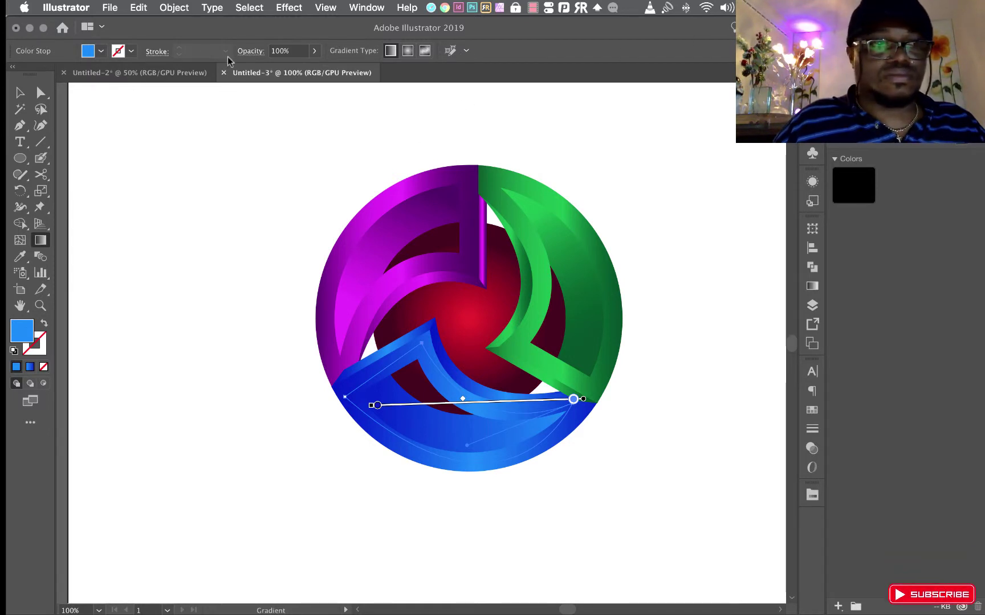
pyautogui.click(22, 91)
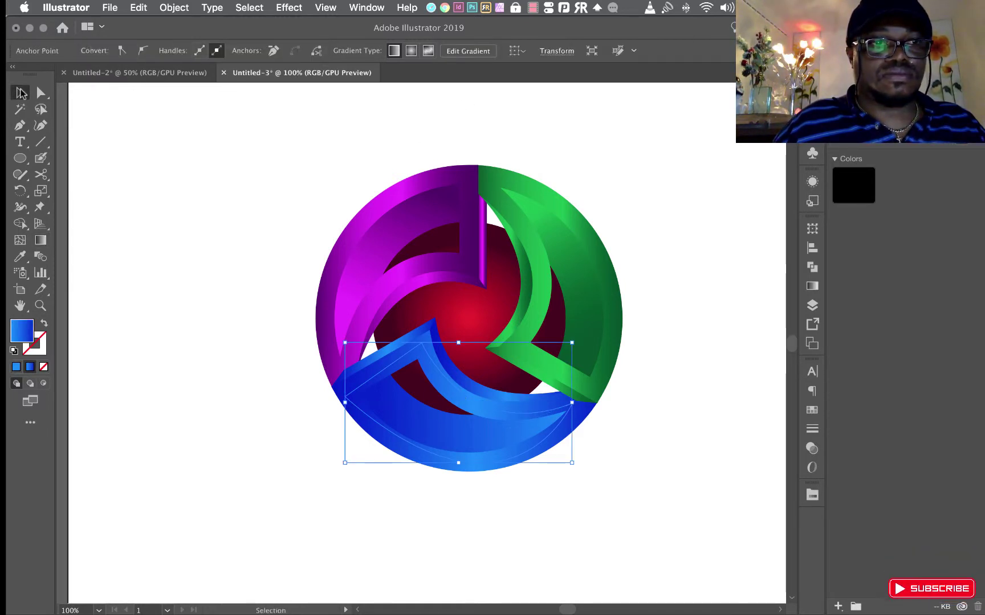
# Ungroup the green, purple and blue blade groups into separate pieces
pyautogui.click(664, 292)
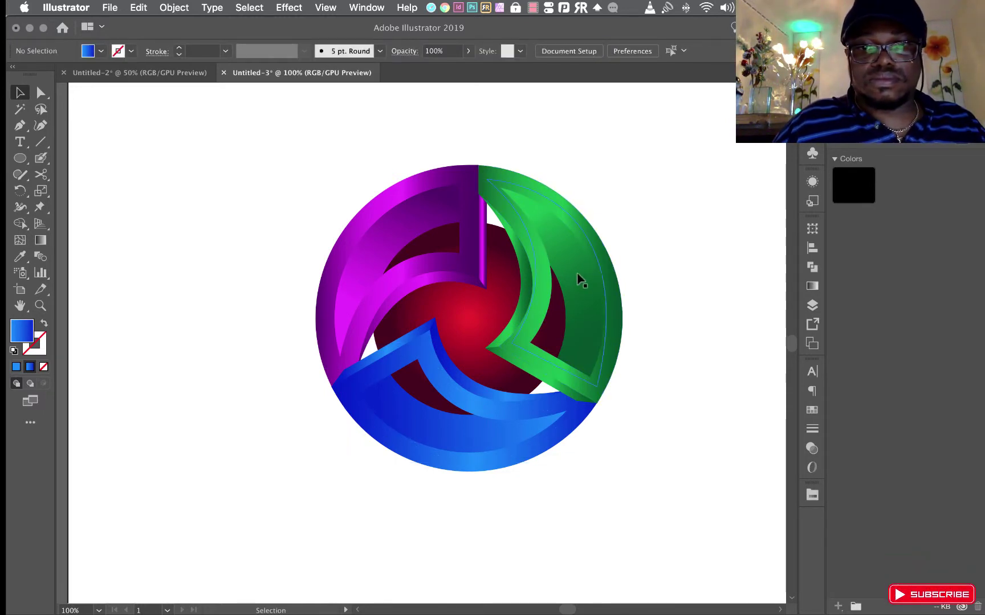
pyautogui.click(616, 291)
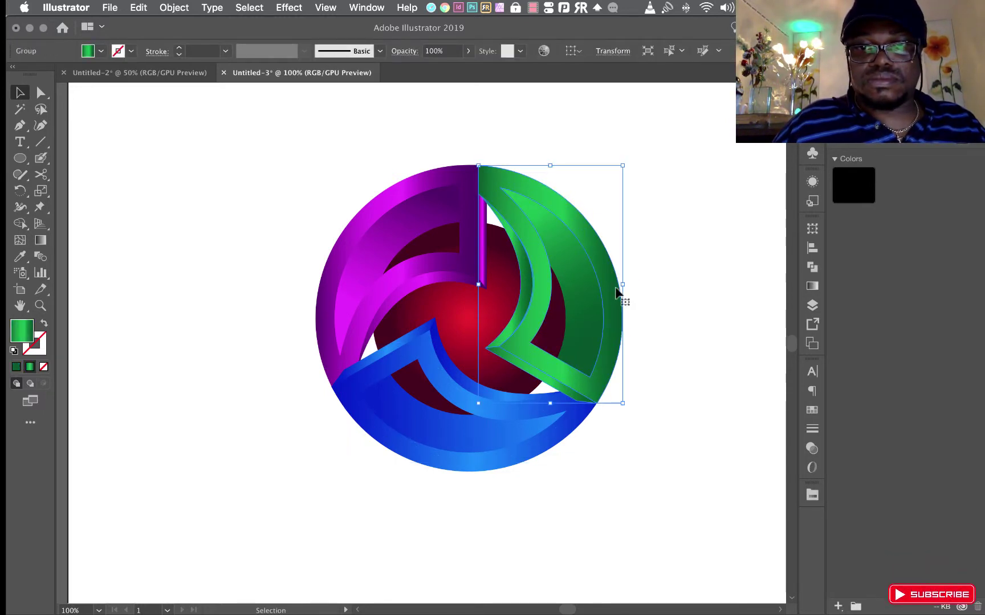
pyautogui.rightClick(616, 291)
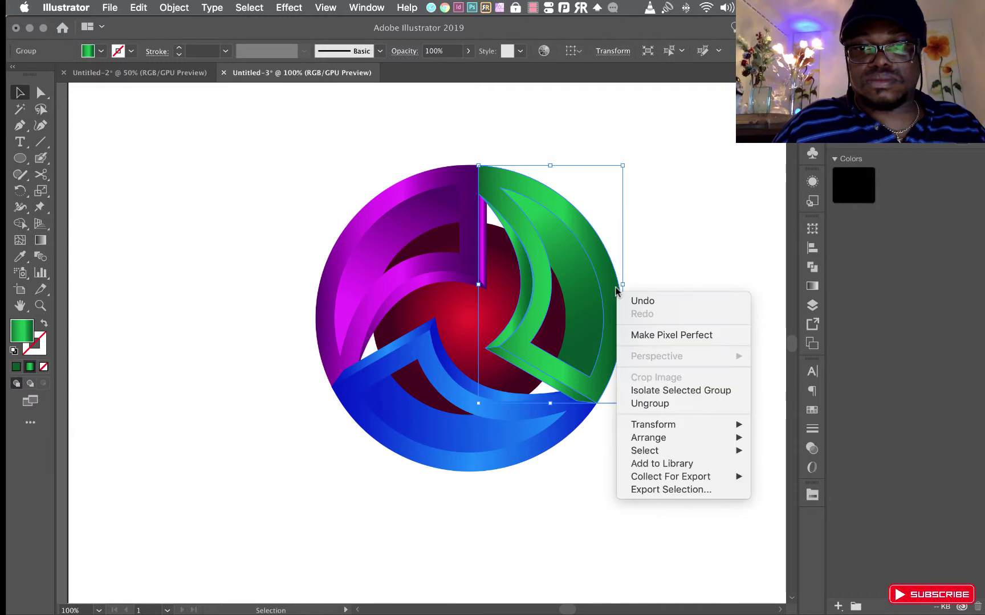
pyautogui.click(660, 403)
pyautogui.click(409, 278)
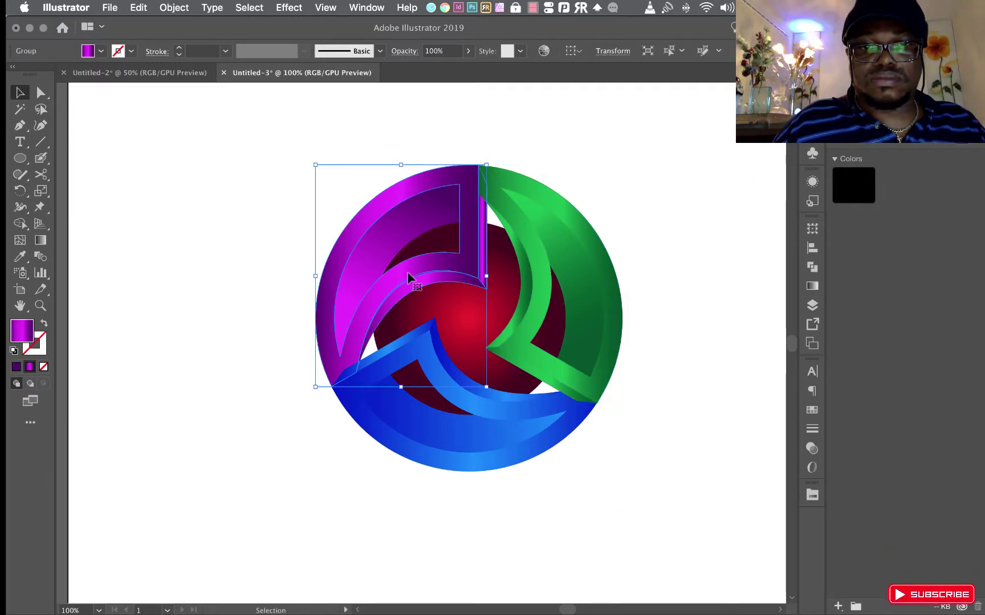
pyautogui.rightClick(409, 279)
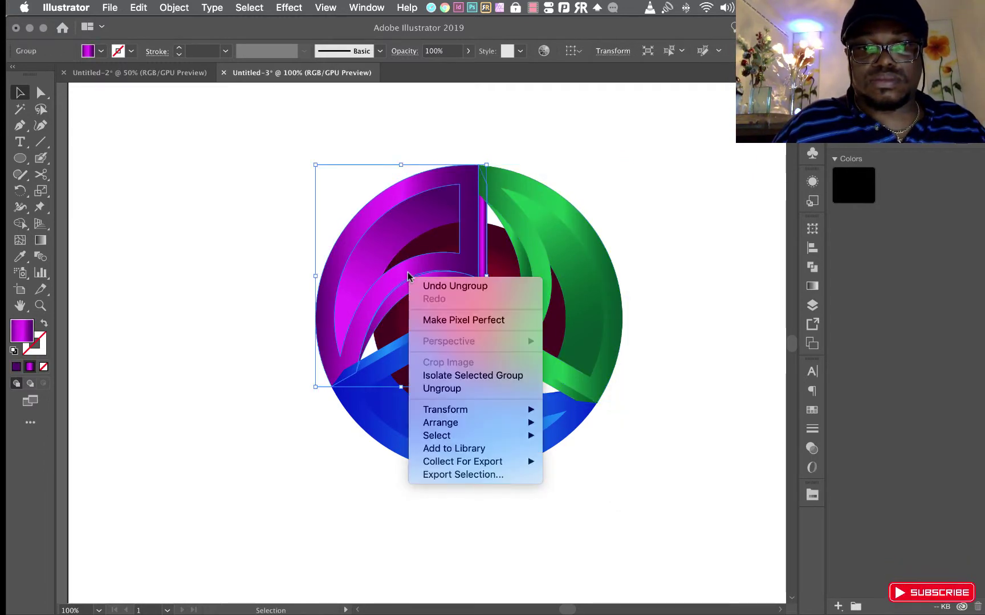
pyautogui.click(447, 390)
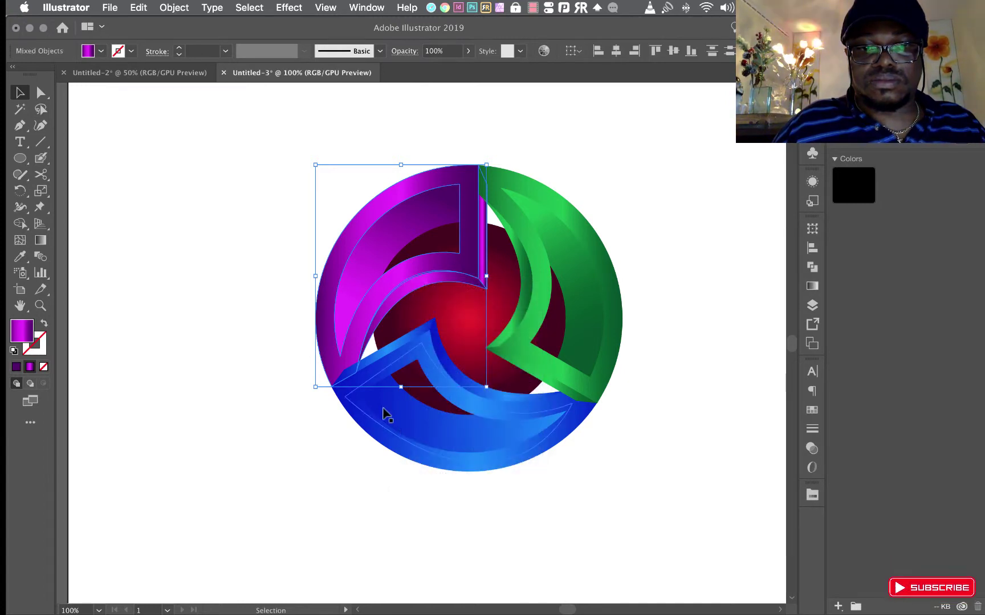
pyautogui.click(371, 367)
pyautogui.rightClick(371, 368)
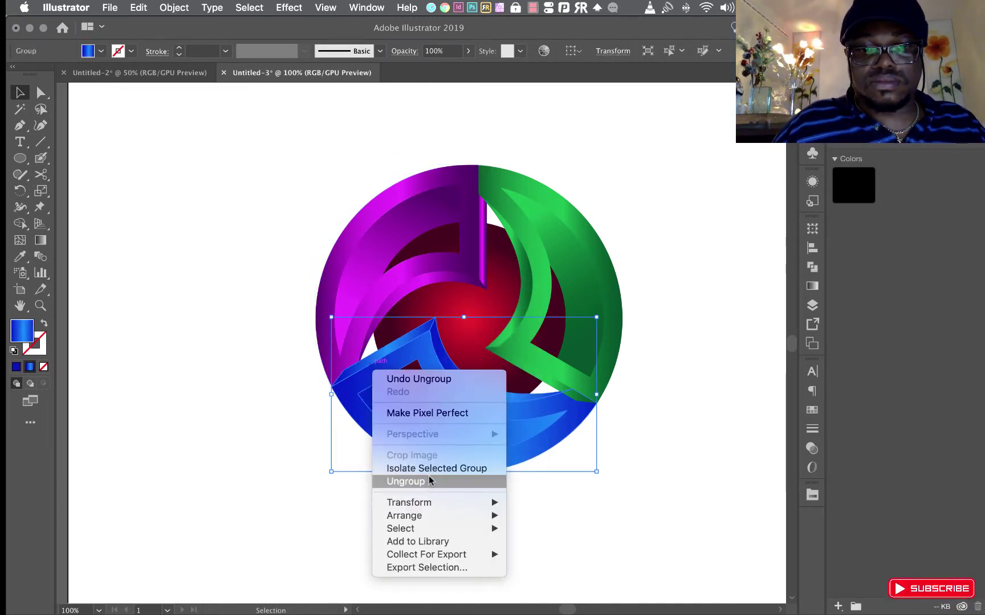
pyautogui.click(428, 476)
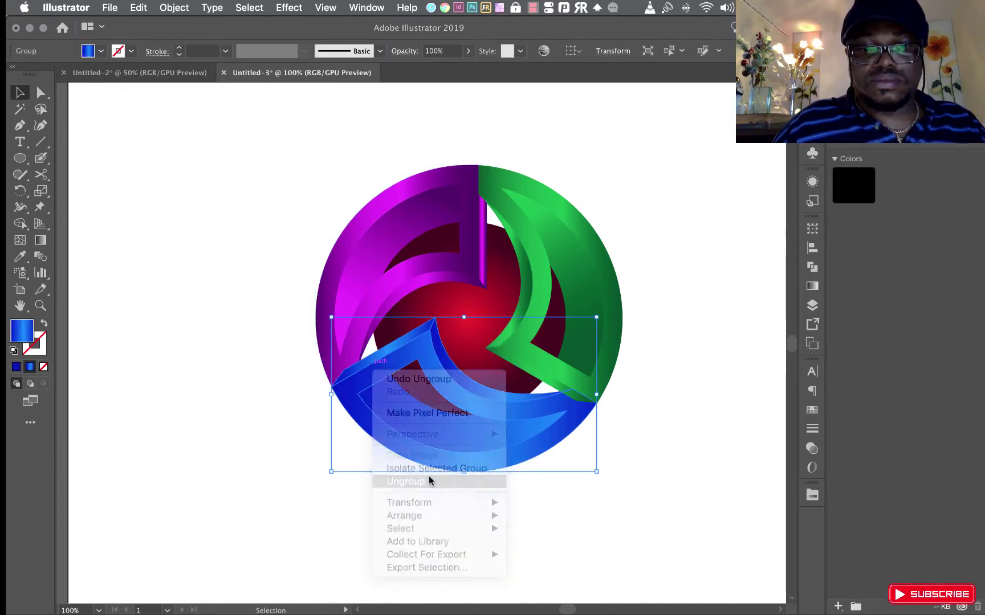
# Zoom in on the whole logo with a Zoom-tool marquee
pyautogui.click(39, 305)
pyautogui.moveTo(283, 135); pyautogui.dragTo(652, 473)
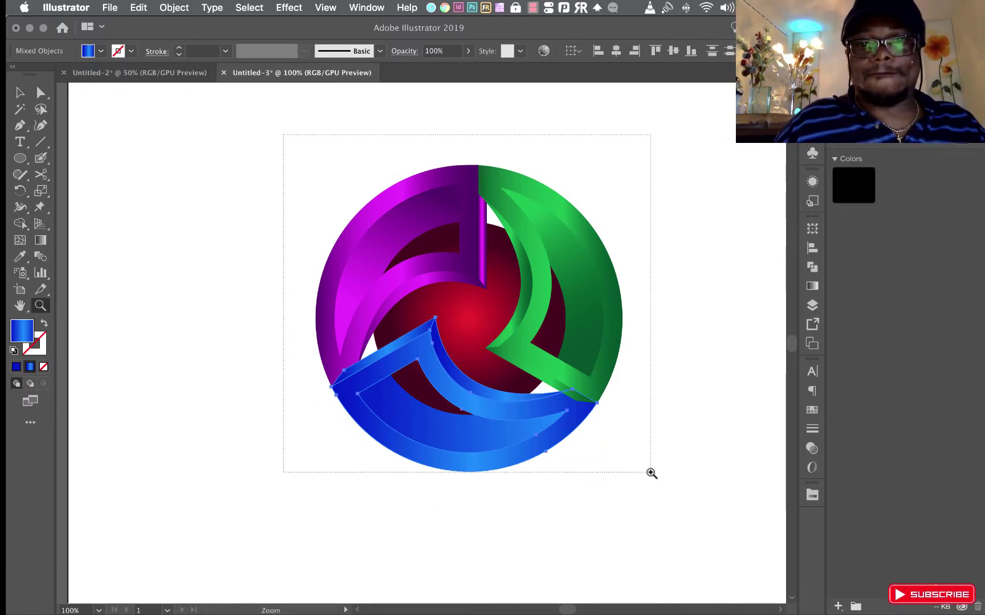
pyautogui.scroll(-2, 673, 389)
pyautogui.scroll(-2, 674, 388)
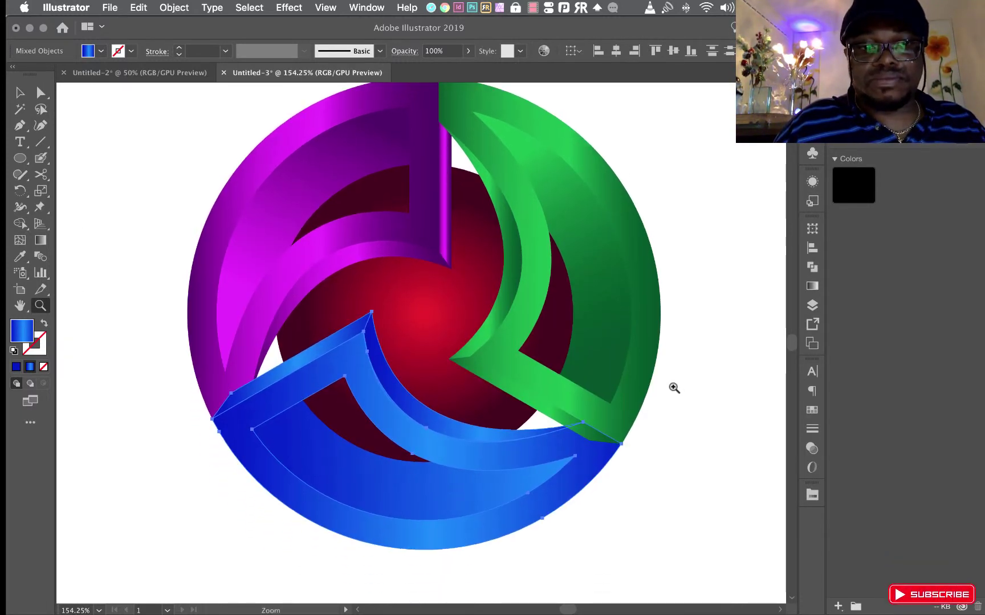
pyautogui.click(21, 88)
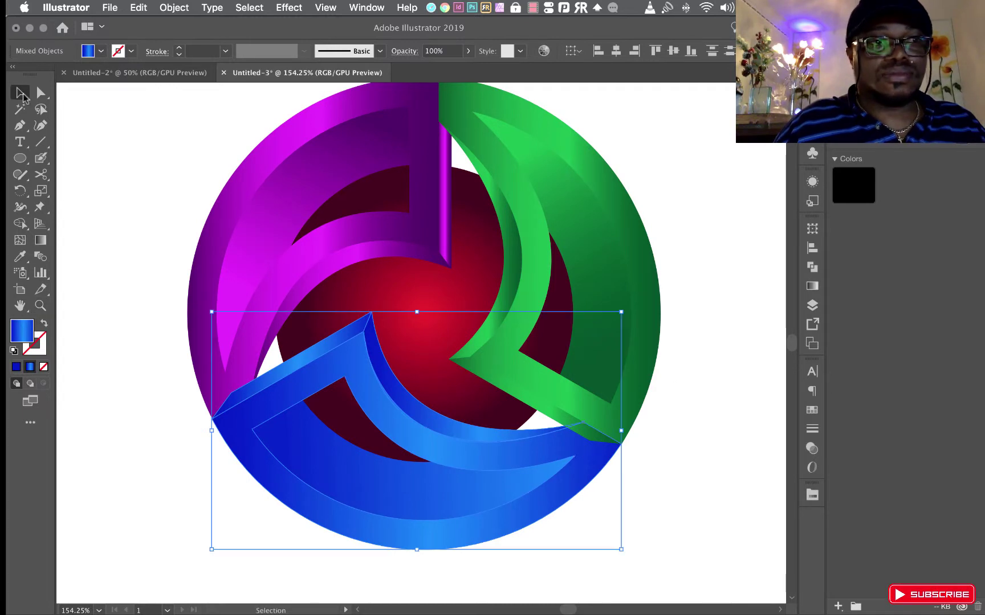
# Copy the purple inner band and paste the copy in back
pyautogui.click(148, 147)
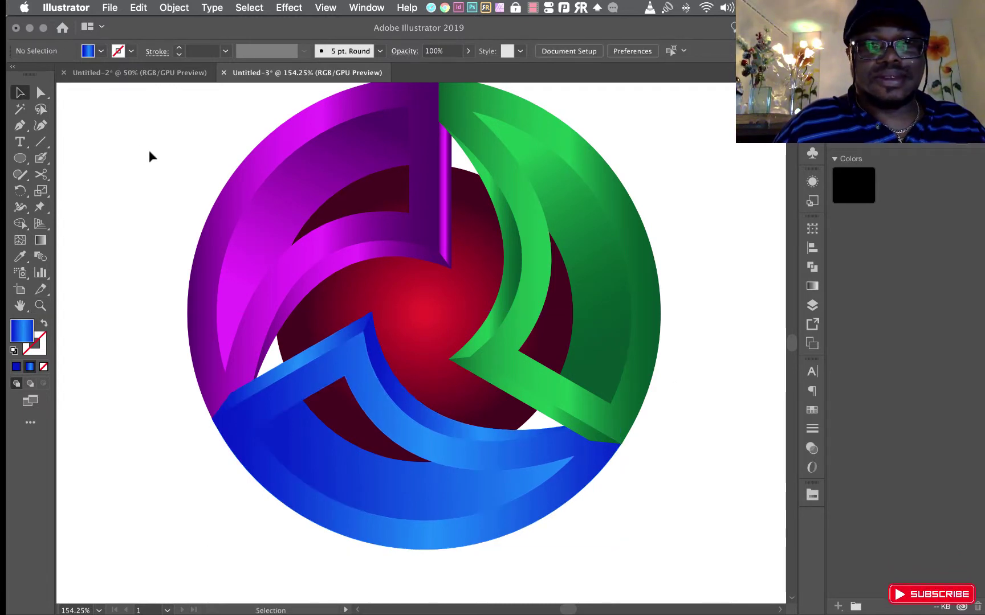
pyautogui.click(347, 266)
pyautogui.click(137, 8)
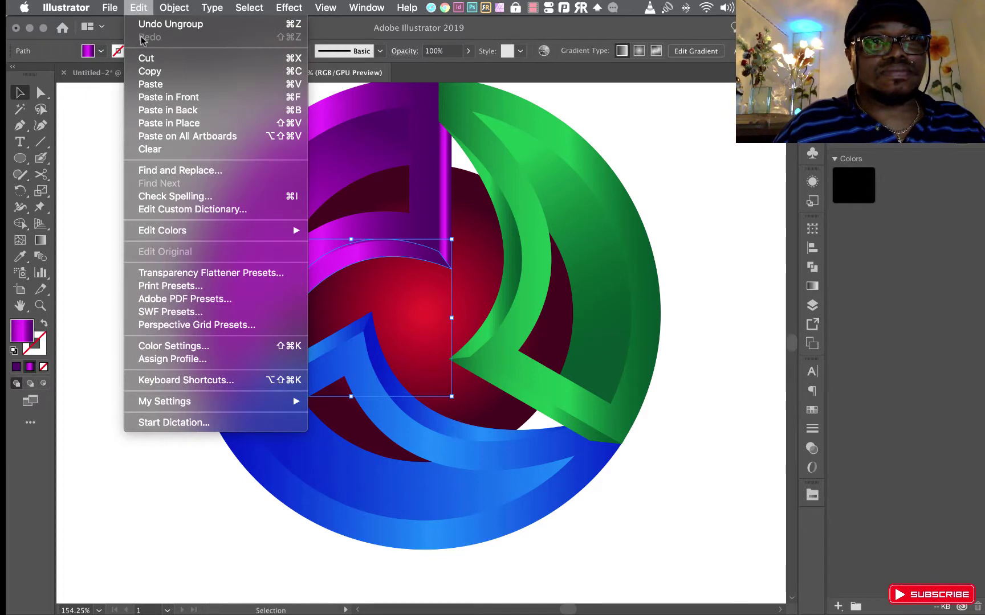
pyautogui.click(138, 7)
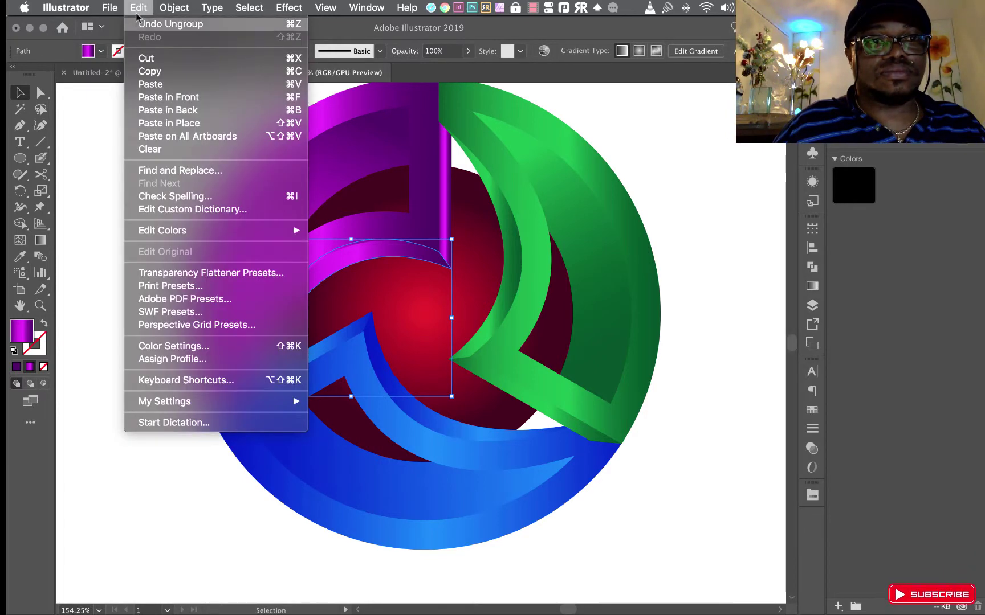
pyautogui.click(186, 111)
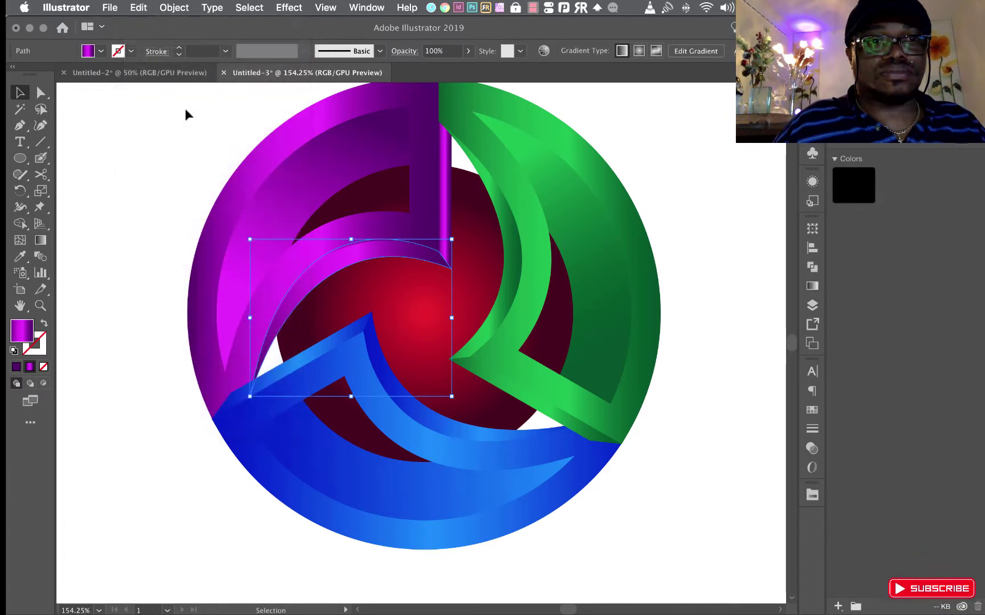
# Fill the pasted copy with black and nudge it down two steps
pyautogui.click(101, 51)
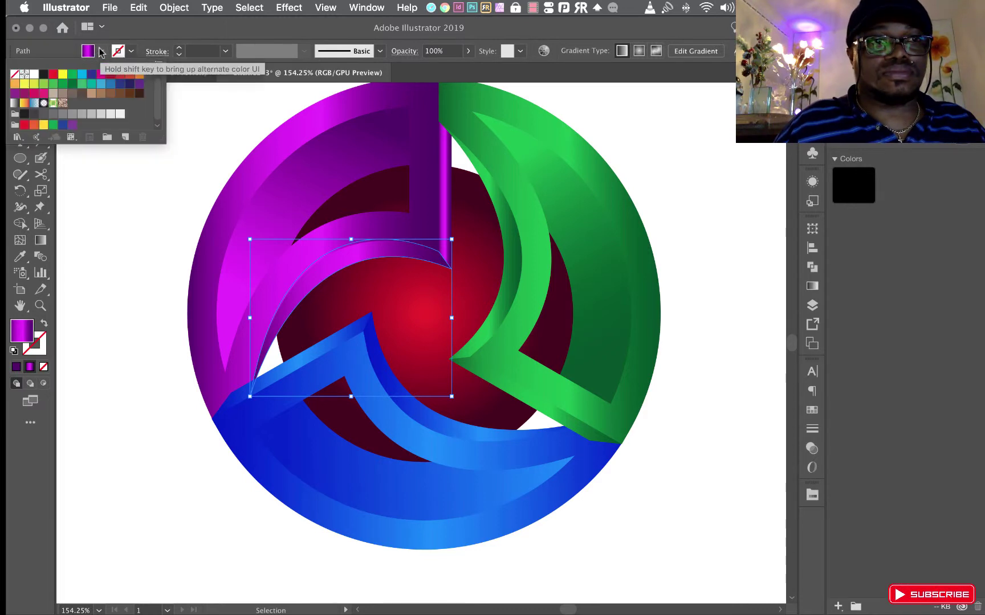
pyautogui.click(43, 74)
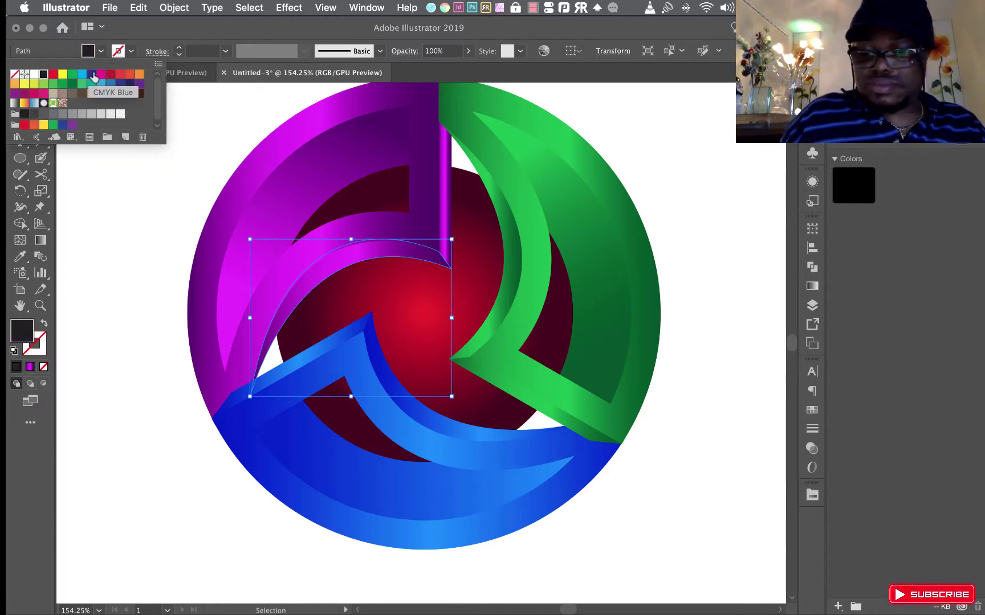
pyautogui.press('Escape')
pyautogui.press('Down')
pyautogui.press('Down')
pyautogui.press('Down')
pyautogui.press('Down')
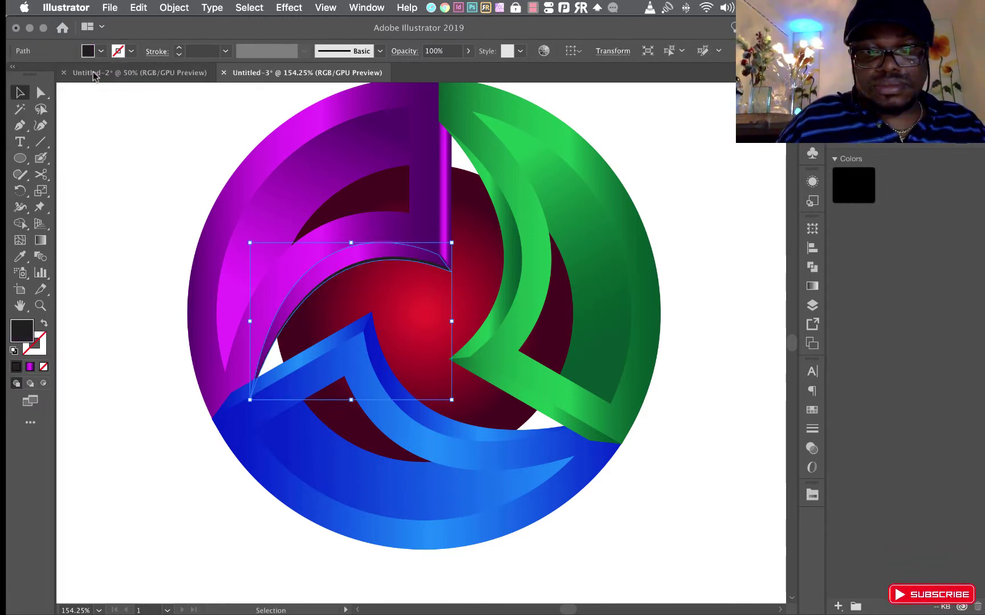
pyautogui.press('Down')
pyautogui.press('Down')
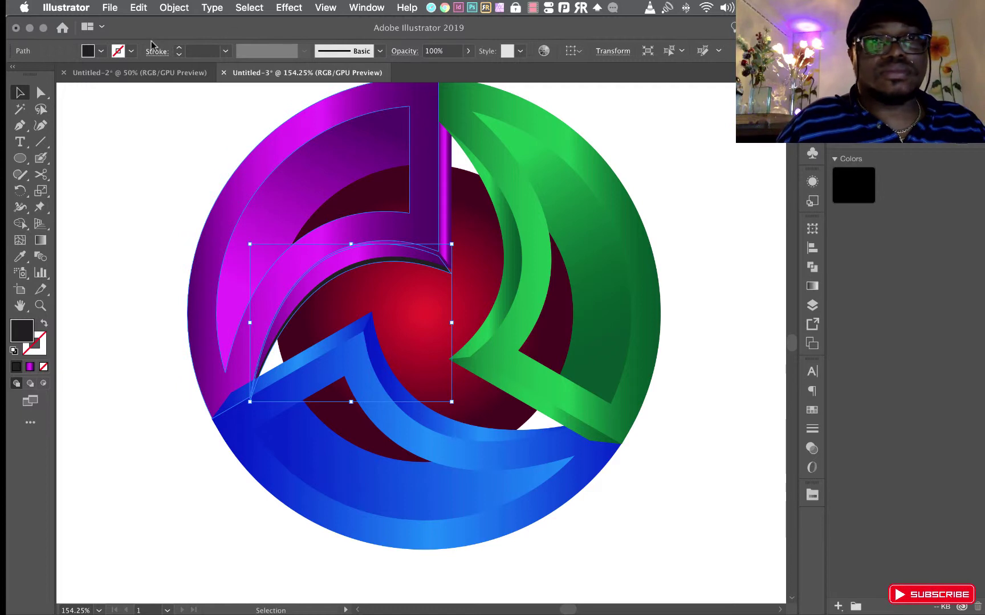
# Give the black shadow copy a Multiply blend mode at 50% opacity, then deselect
pyautogui.click(102, 51)
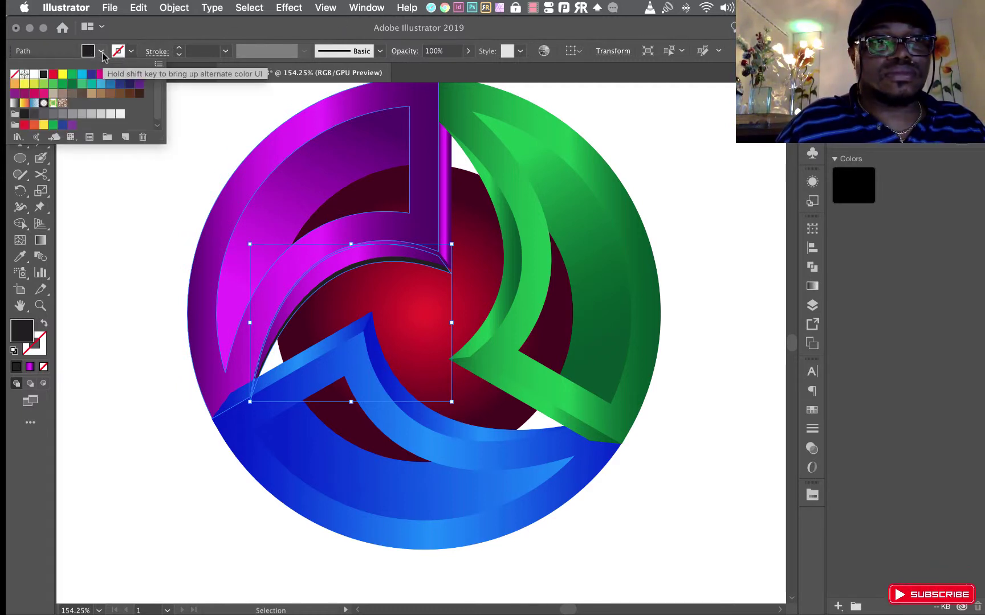
pyautogui.click(227, 121)
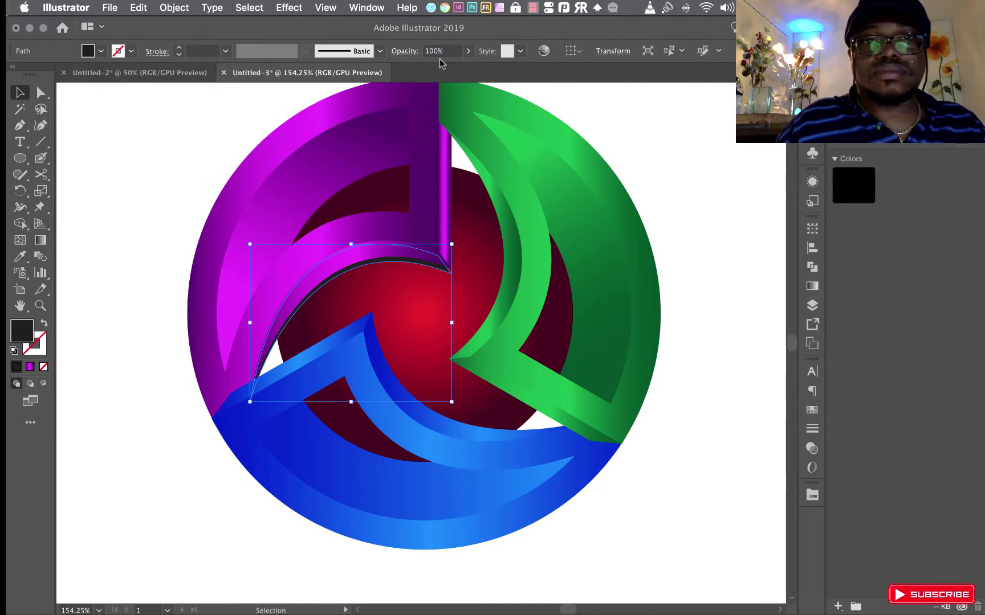
pyautogui.click(405, 51)
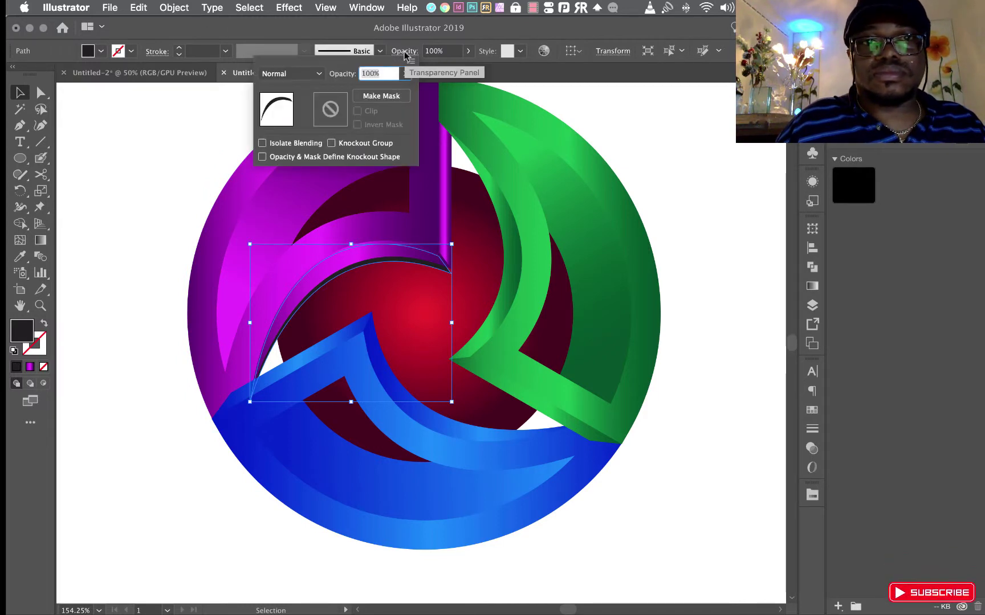
pyautogui.click(318, 74)
pyautogui.click(287, 124)
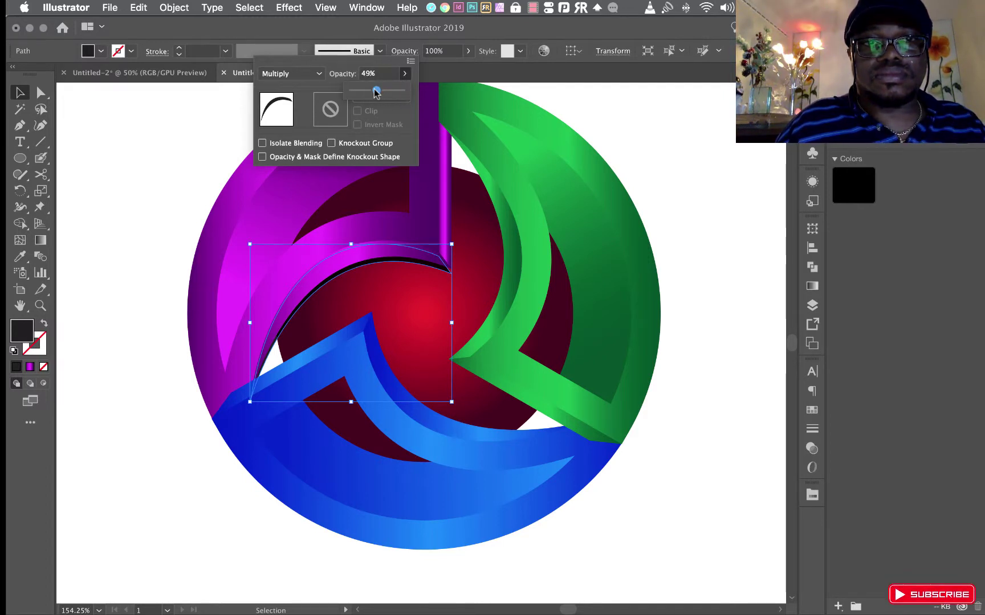
pyautogui.moveTo(377, 92); pyautogui.dragTo(376, 94)
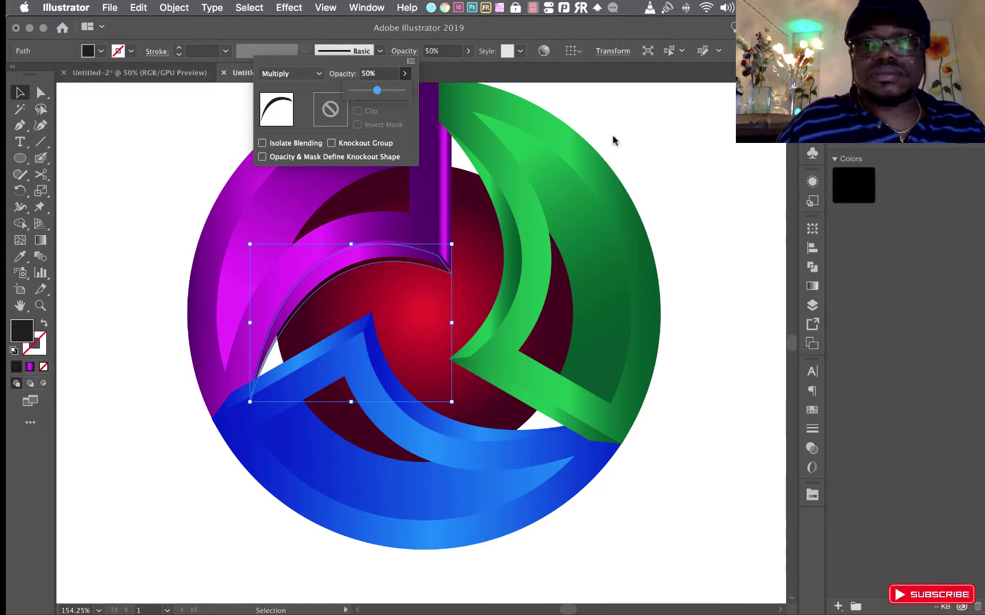
pyautogui.press('Return')
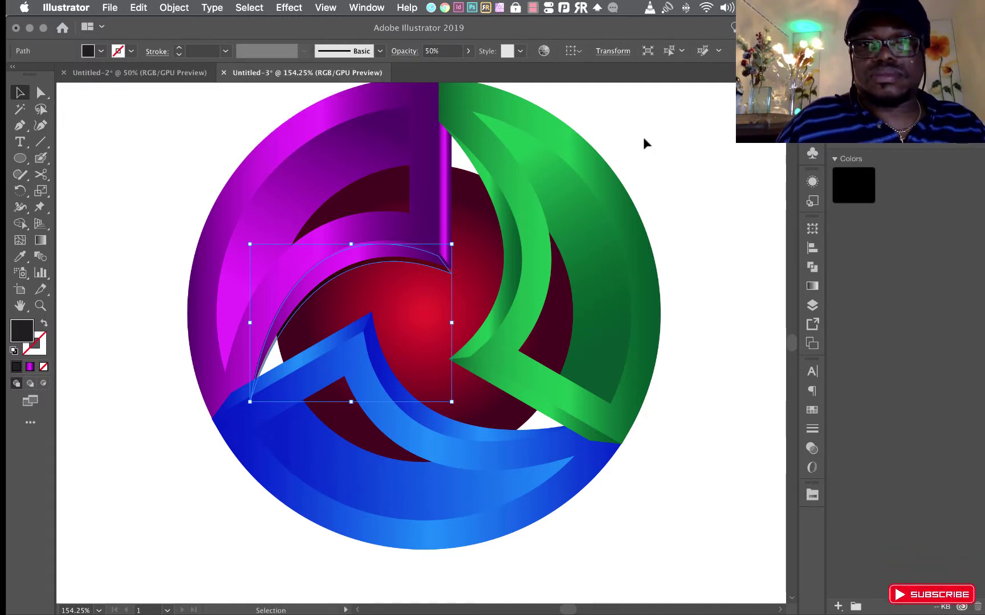
pyautogui.click(638, 138)
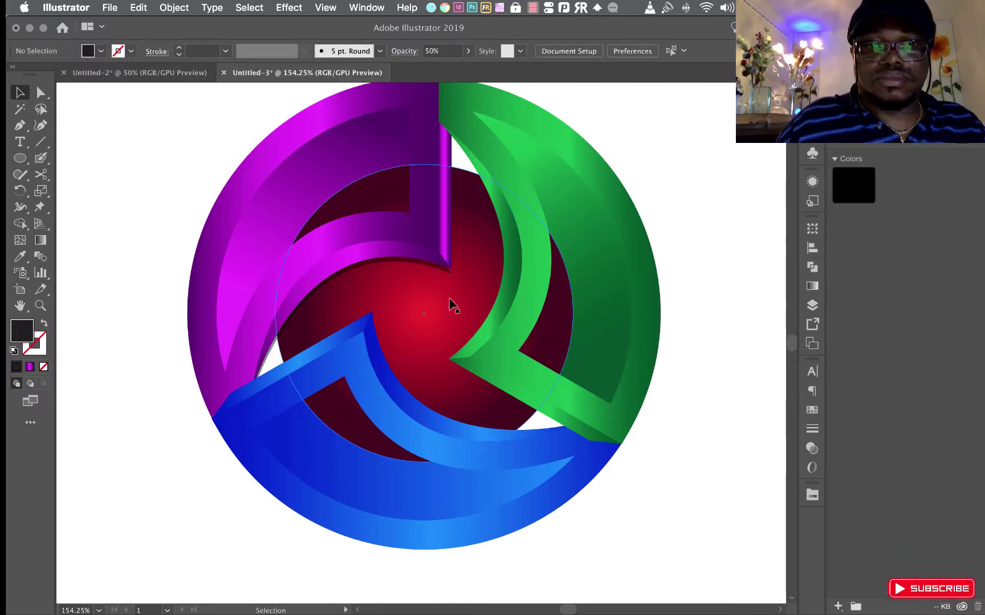
# Copy the green inner band, paste it in back, and nudge it slightly left
pyautogui.click(510, 292)
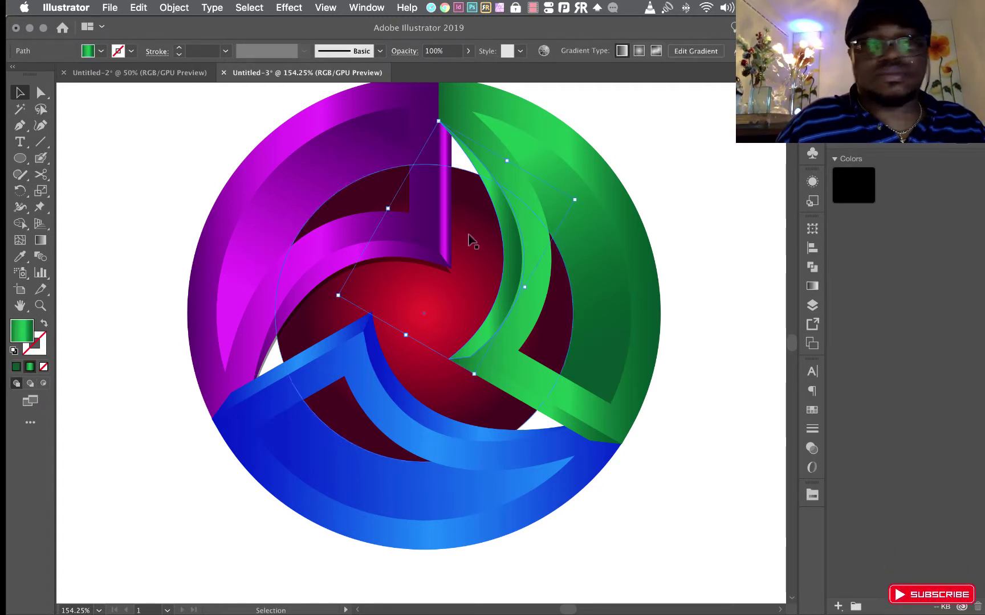
pyautogui.click(135, 9)
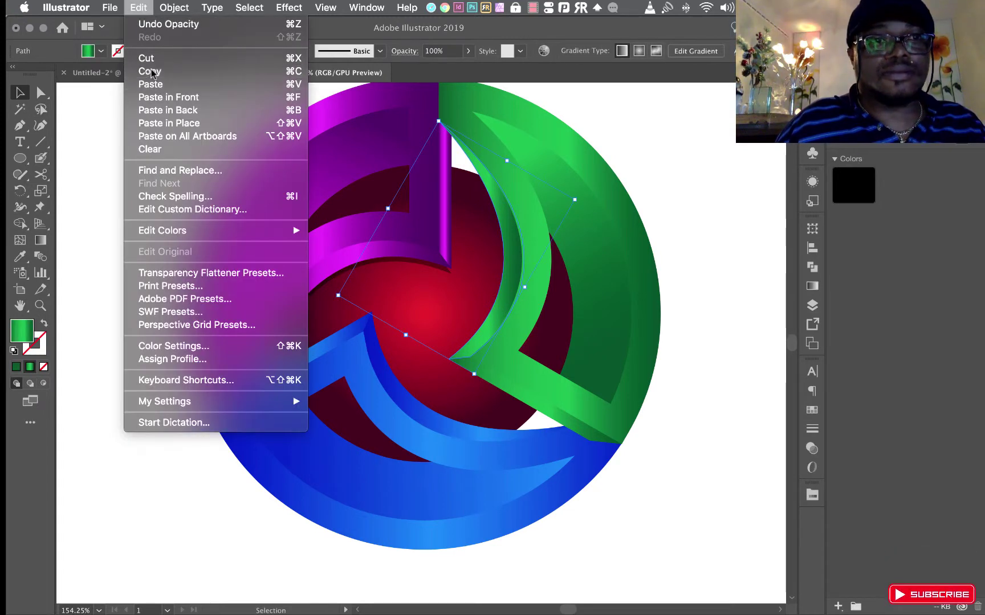
pyautogui.click(138, 9)
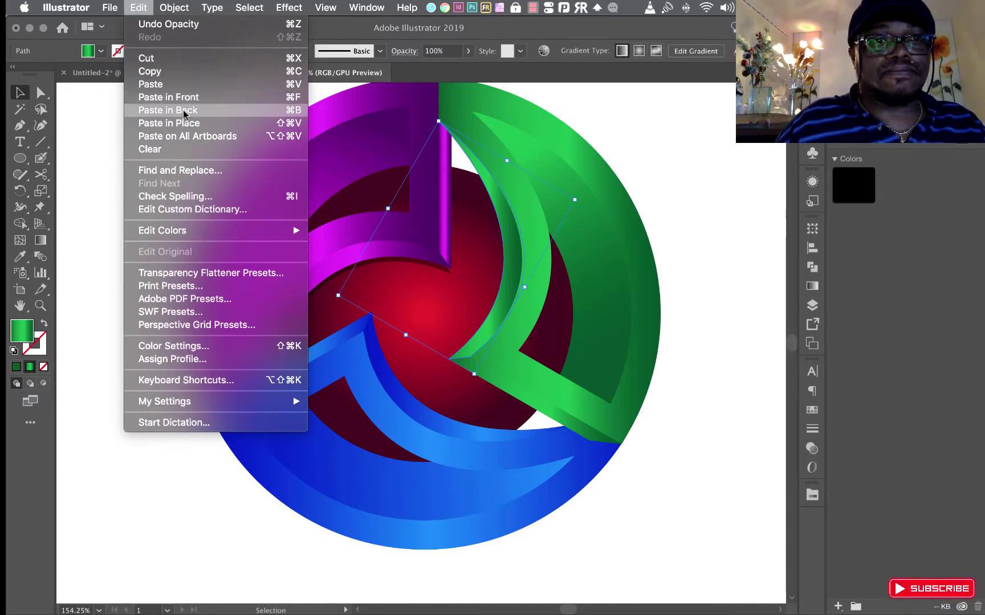
pyautogui.click(184, 111)
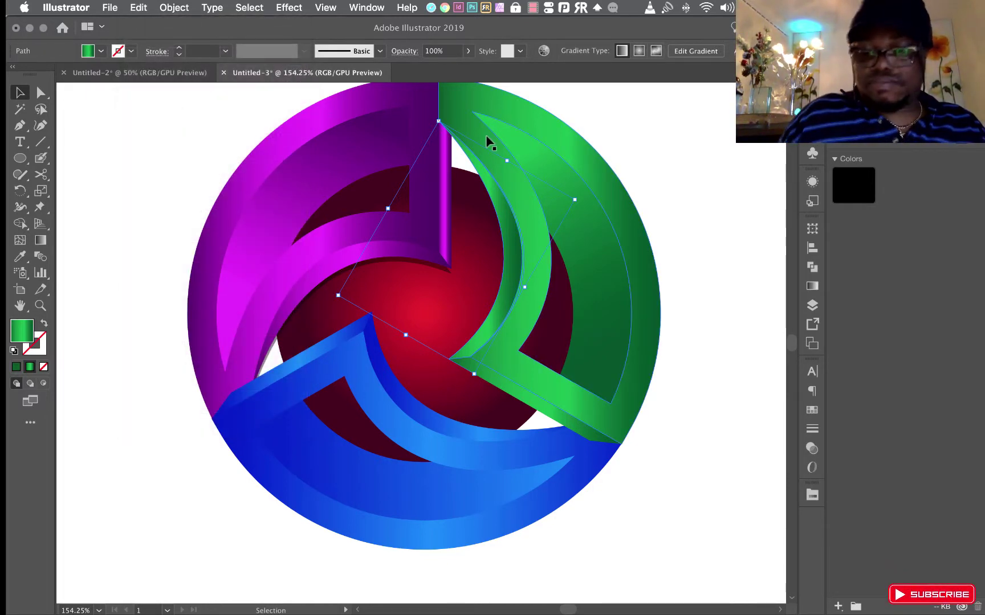
pyautogui.press('Left')
pyautogui.press('Left')
pyautogui.press('Left')
pyautogui.press('Left')
pyautogui.press('Left')
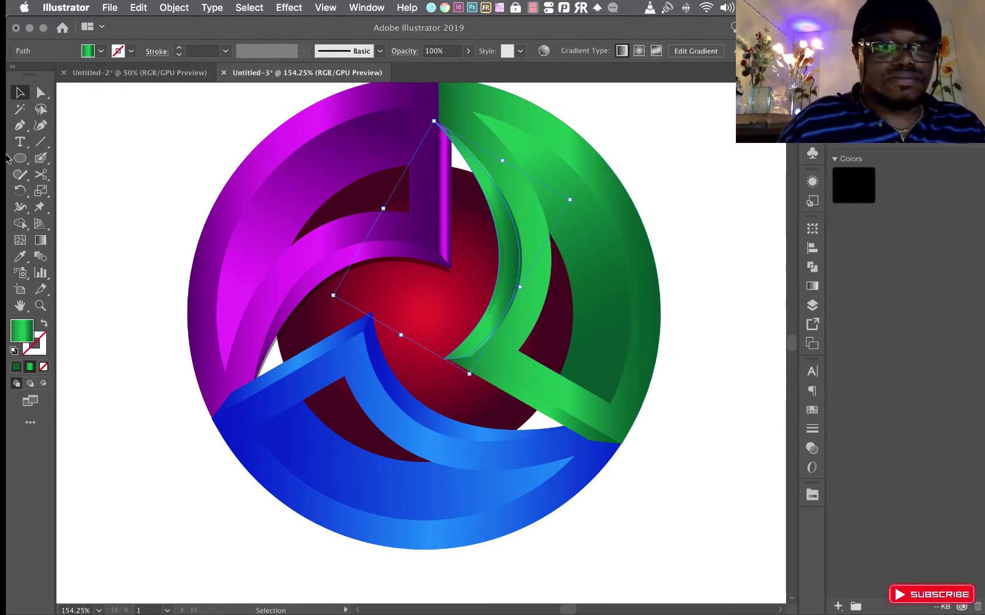
# Apply the purple shadow's black Multiply 50% styling to the copy with the Eyedropper, then deselect
pyautogui.click(21, 256)
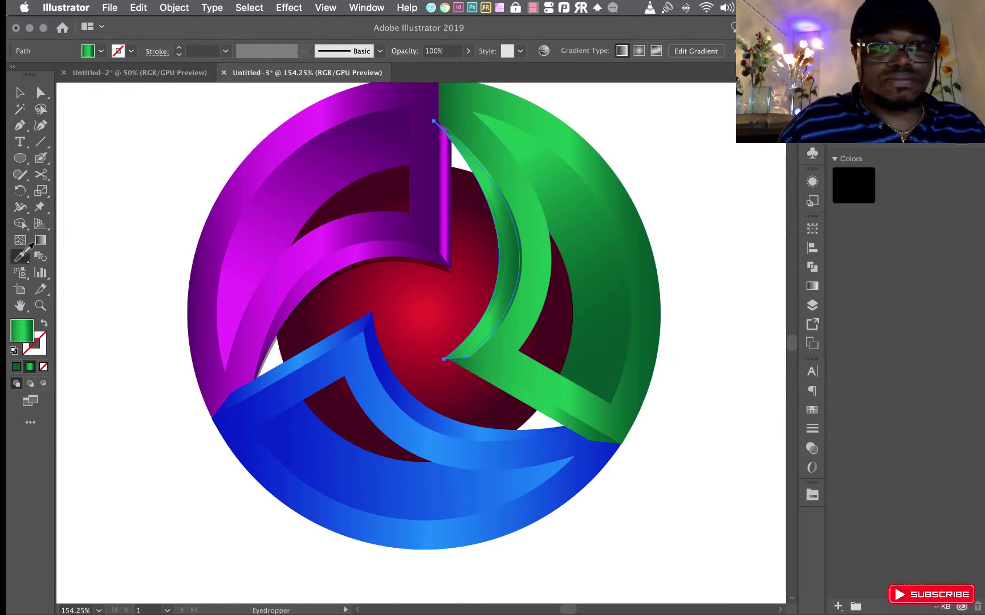
pyautogui.click(448, 268)
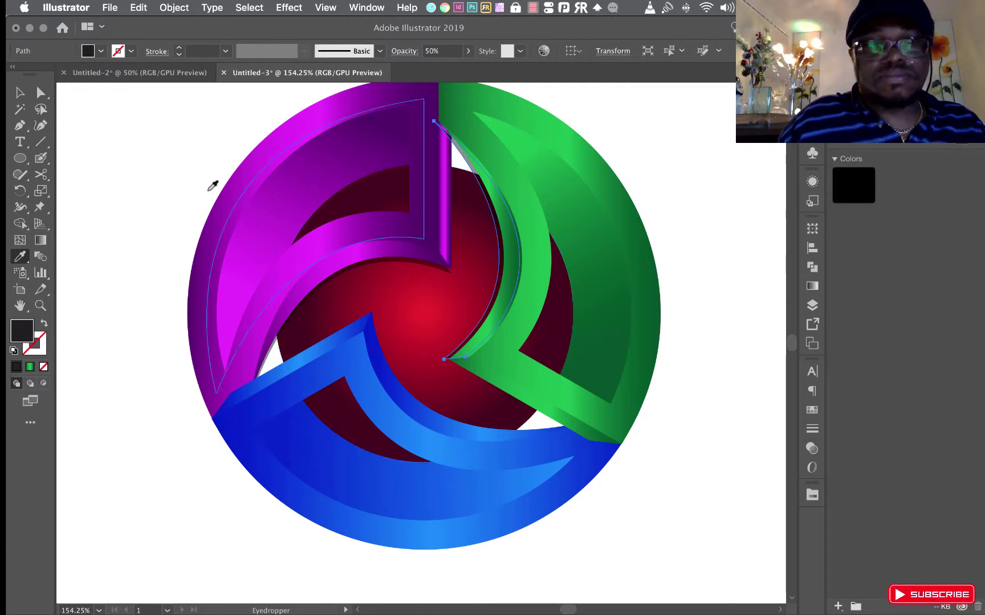
pyautogui.click(19, 94)
pyautogui.click(97, 246)
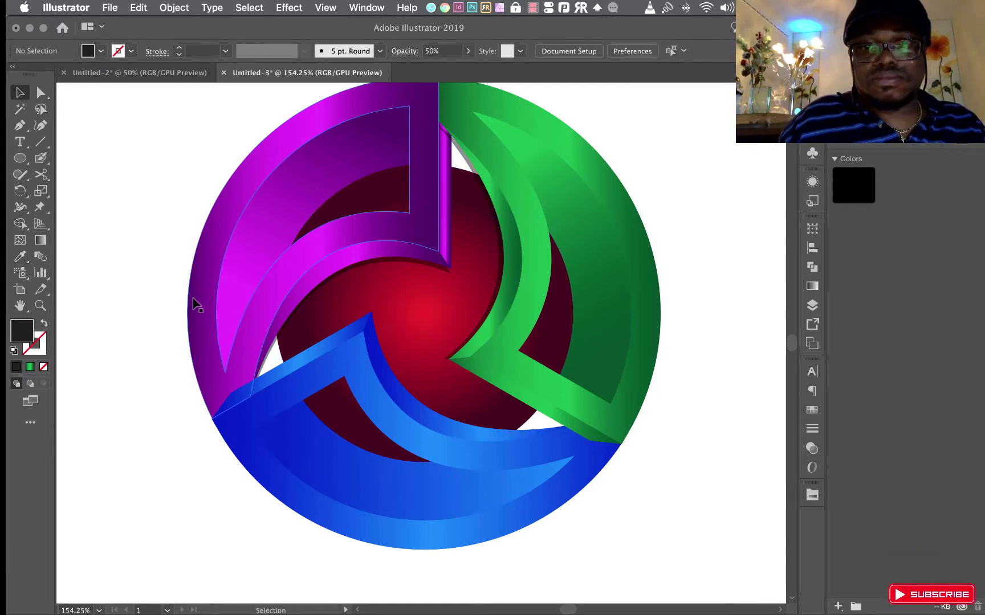
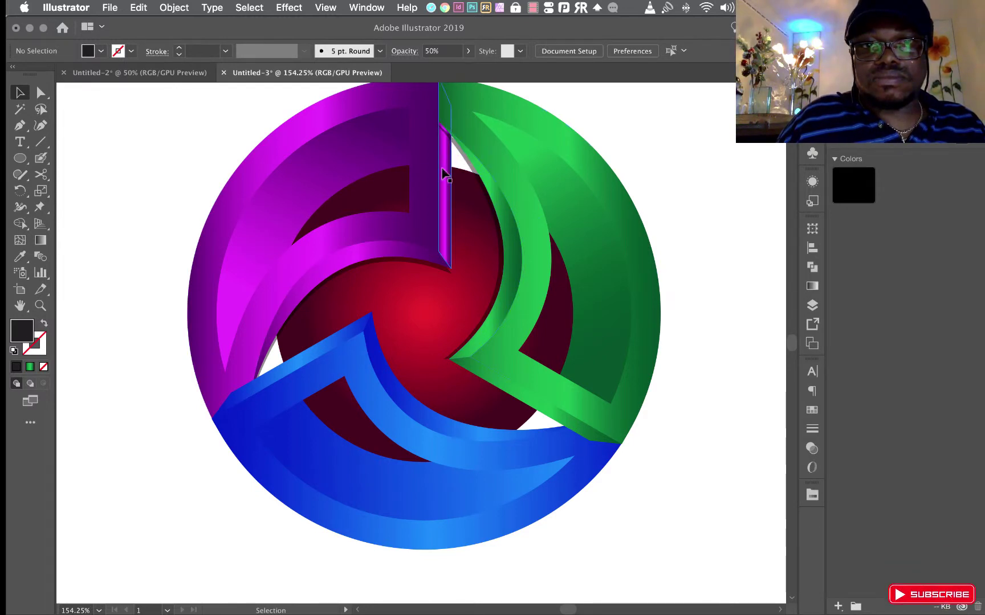
# Bring the thin purple sliver and the large purple shape to the front
pyautogui.click(446, 174)
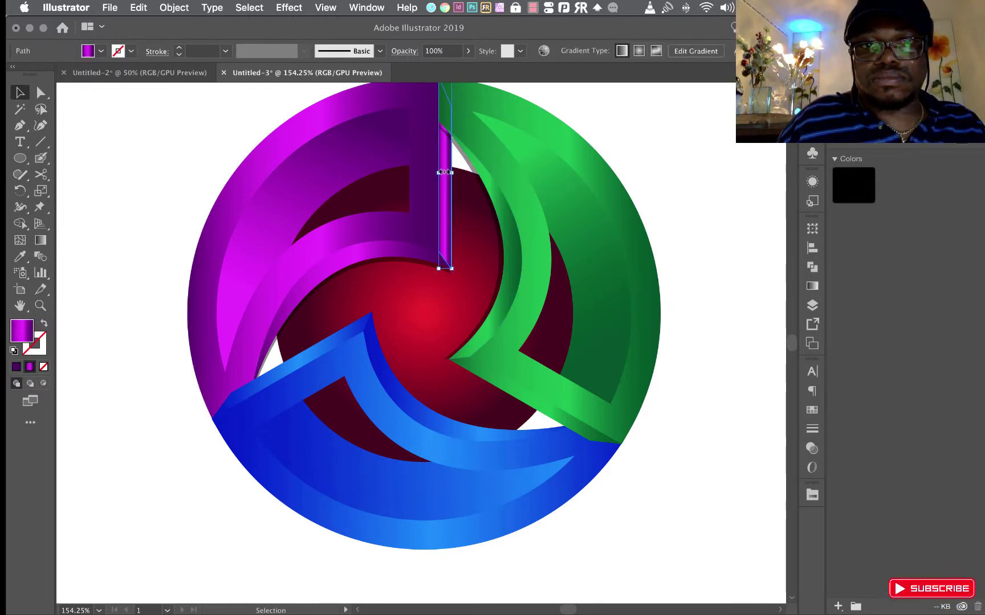
pyautogui.keyDown('shift'); pyautogui.click(424, 185); pyautogui.keyUp('shift')
pyautogui.keyDown('shift'); pyautogui.click(427, 181); pyautogui.keyUp('shift')
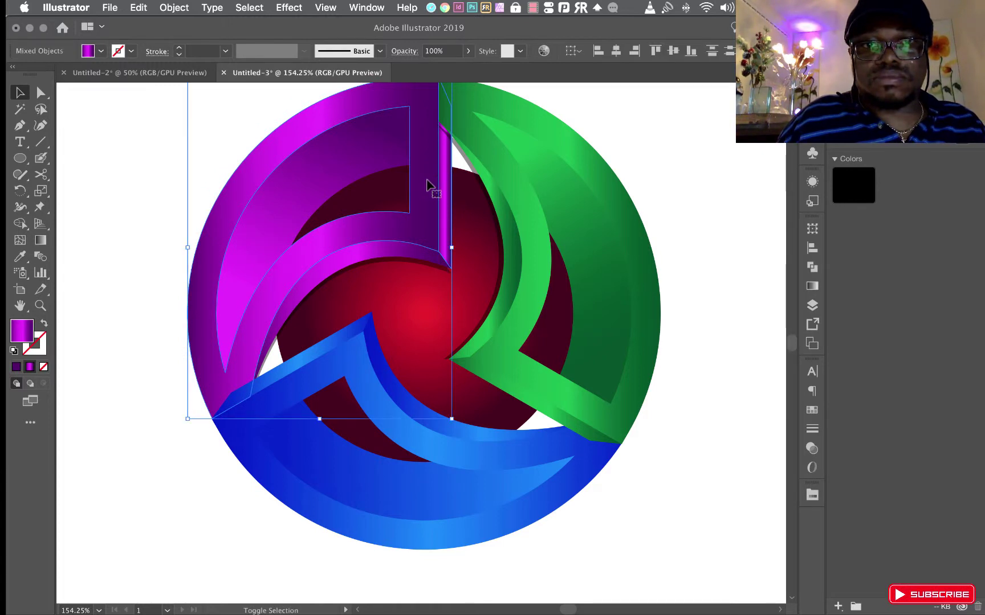
pyautogui.rightClick(428, 184)
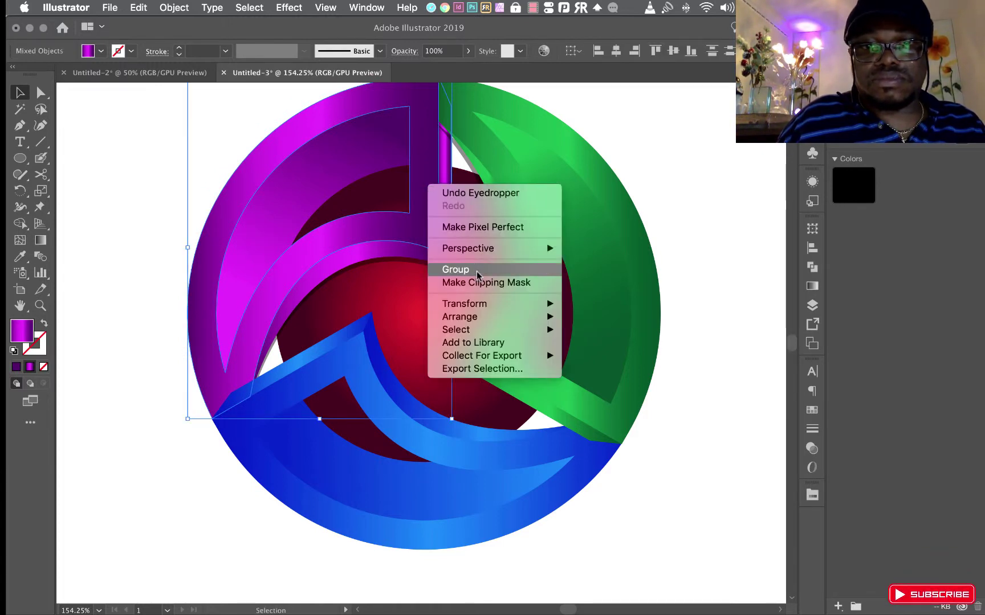
pyautogui.moveTo(459, 316)
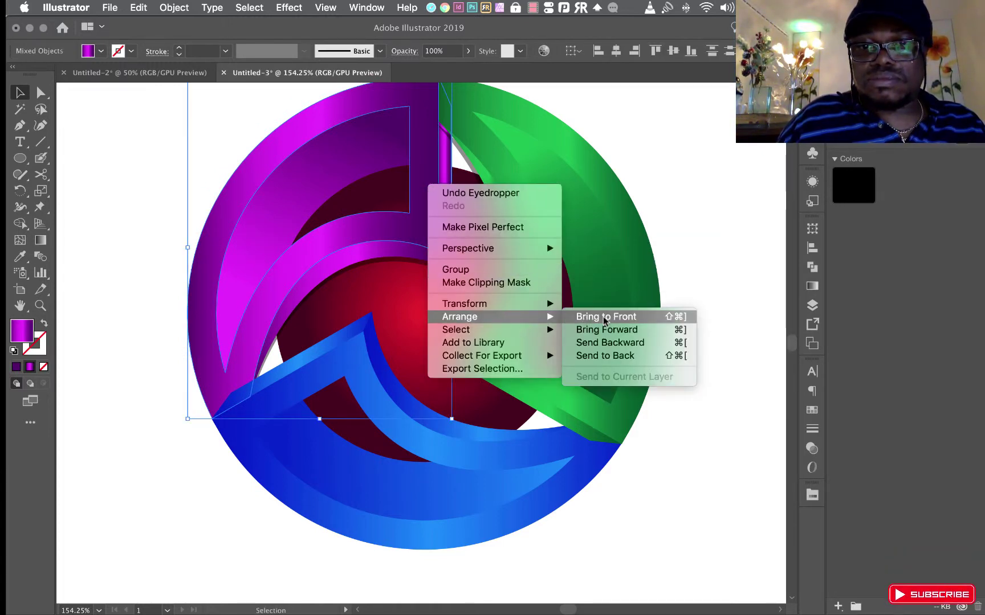
pyautogui.click(605, 318)
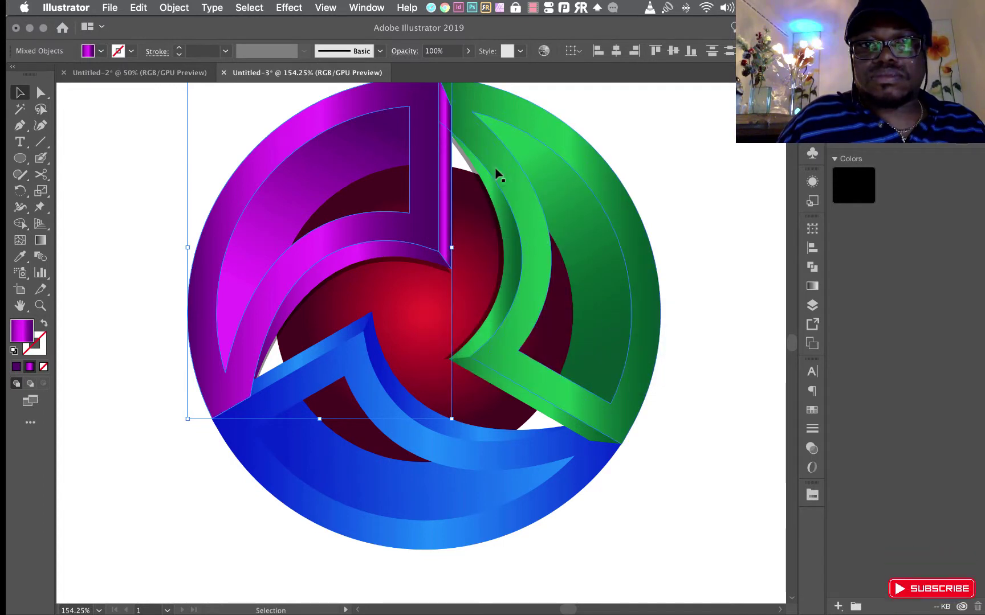
# Bring the green band group to the front
pyautogui.click(484, 155)
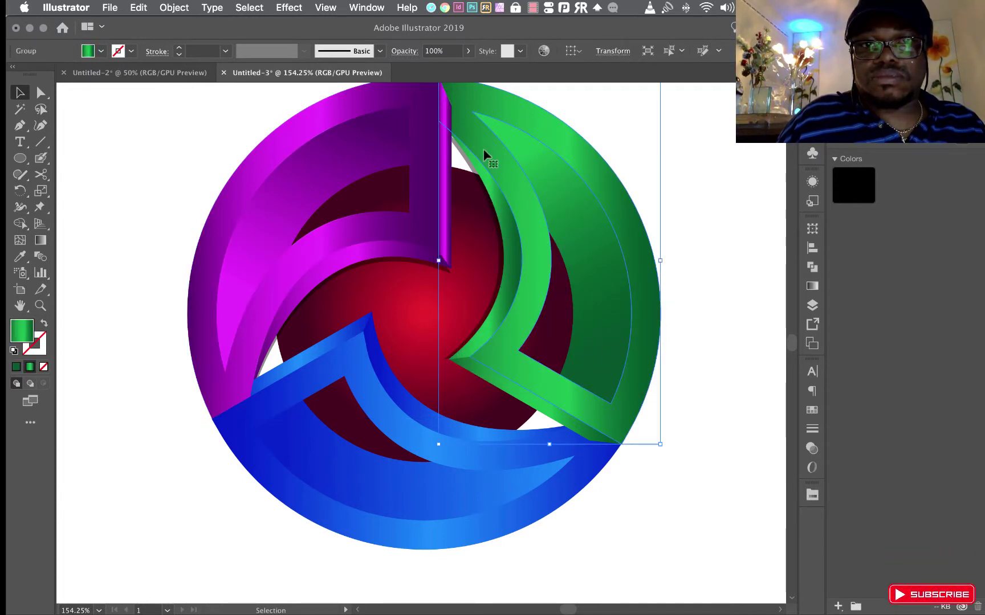
pyautogui.rightClick(484, 151)
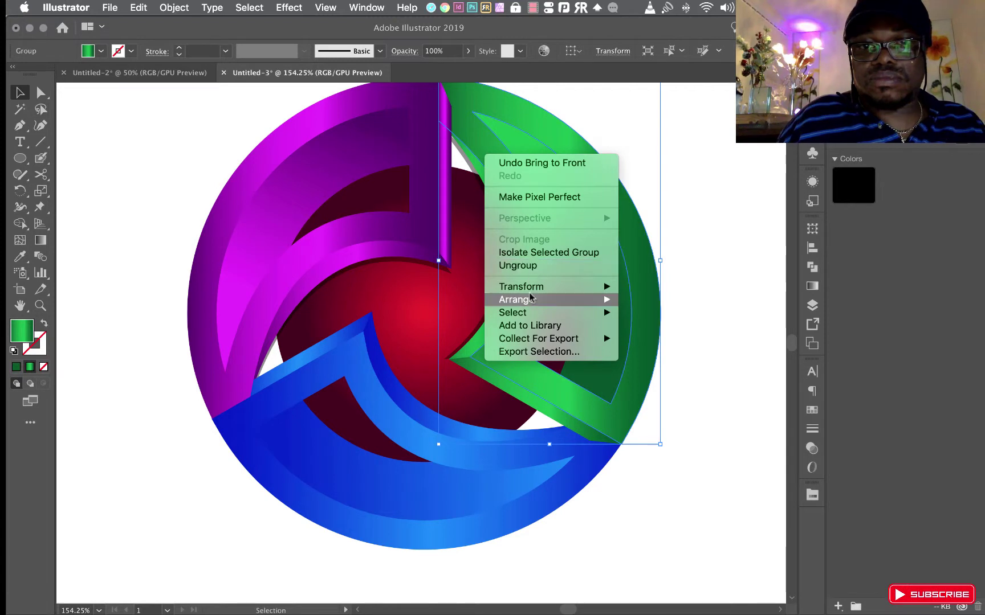
pyautogui.moveTo(514, 299)
pyautogui.click(655, 301)
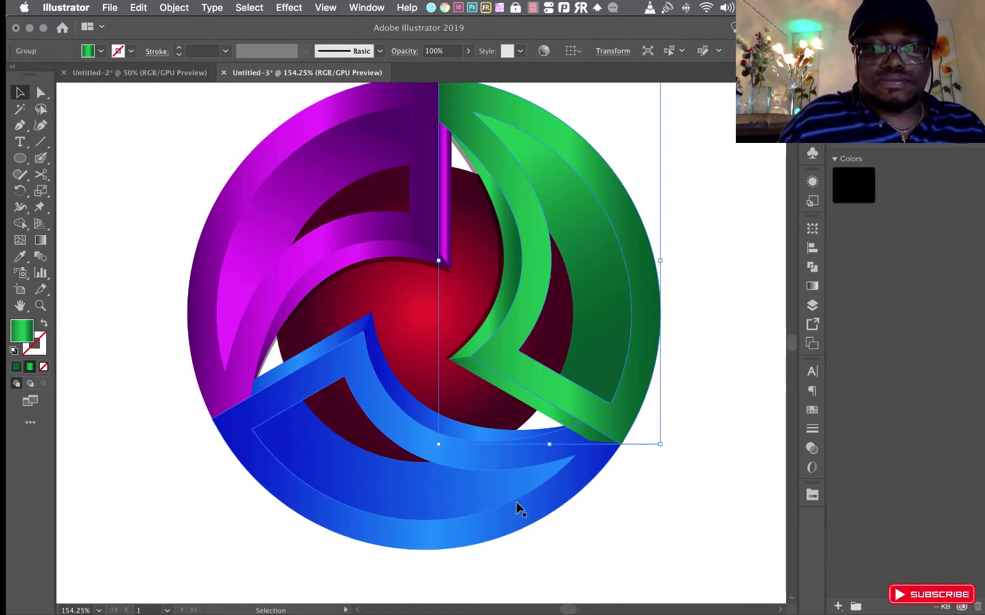
# Copy the inner blue crescent, paste it in back, and nudge the copy up one step
pyautogui.click(398, 399)
pyautogui.rightClick(398, 399)
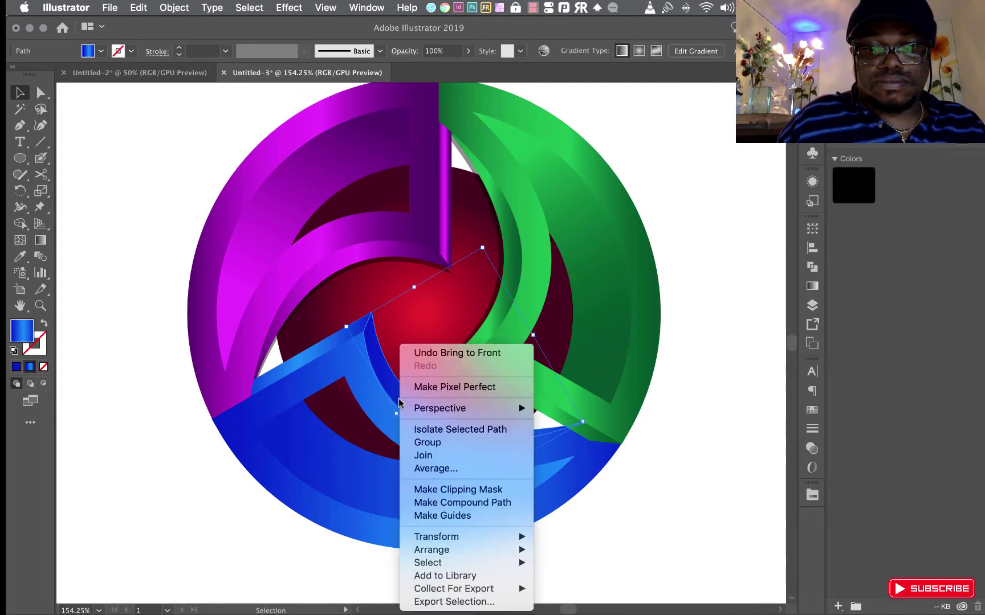
pyautogui.click(174, 7)
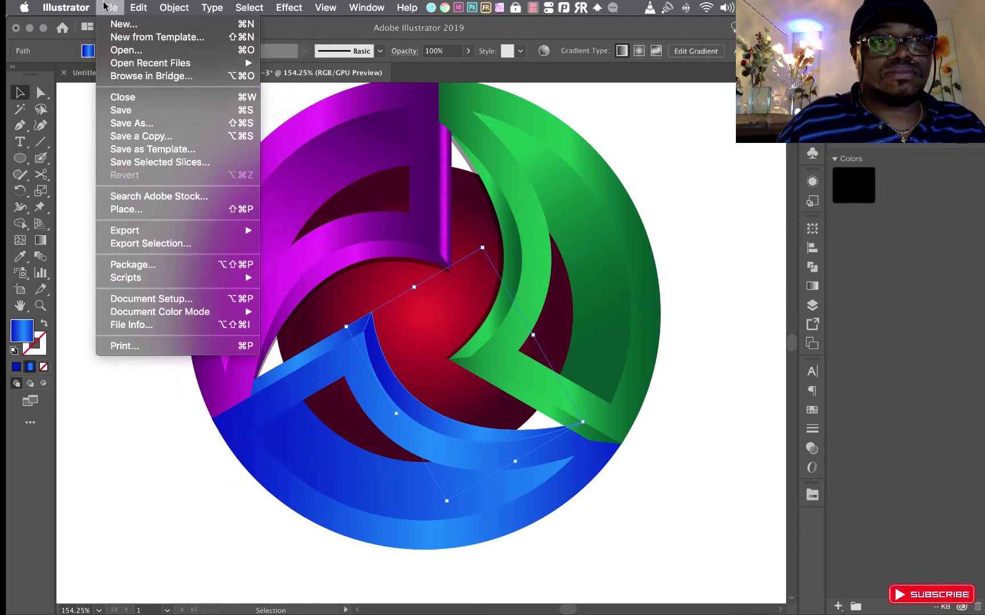
pyautogui.click(144, 71)
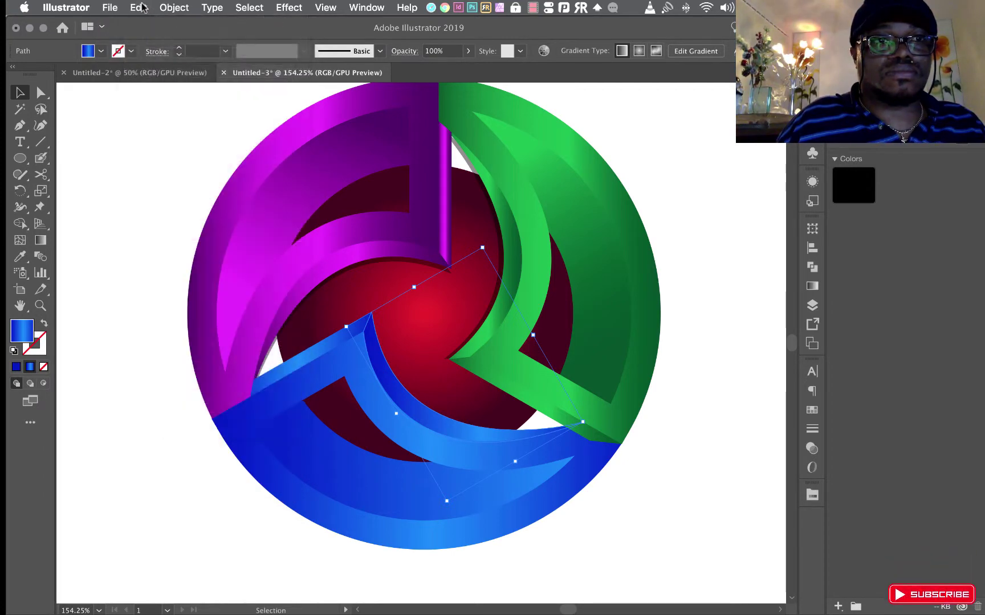
pyautogui.click(142, 7)
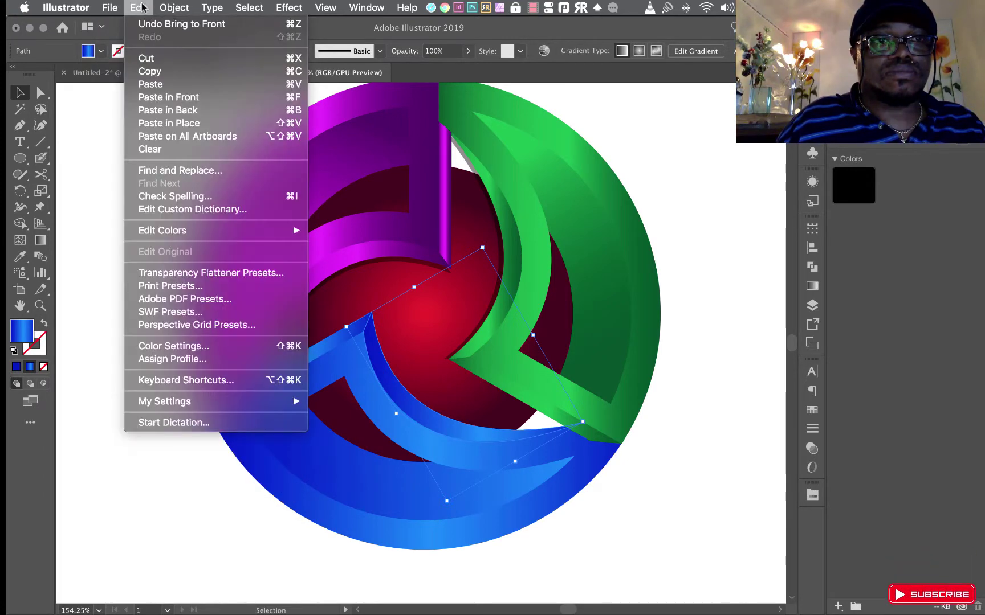
pyautogui.click(173, 109)
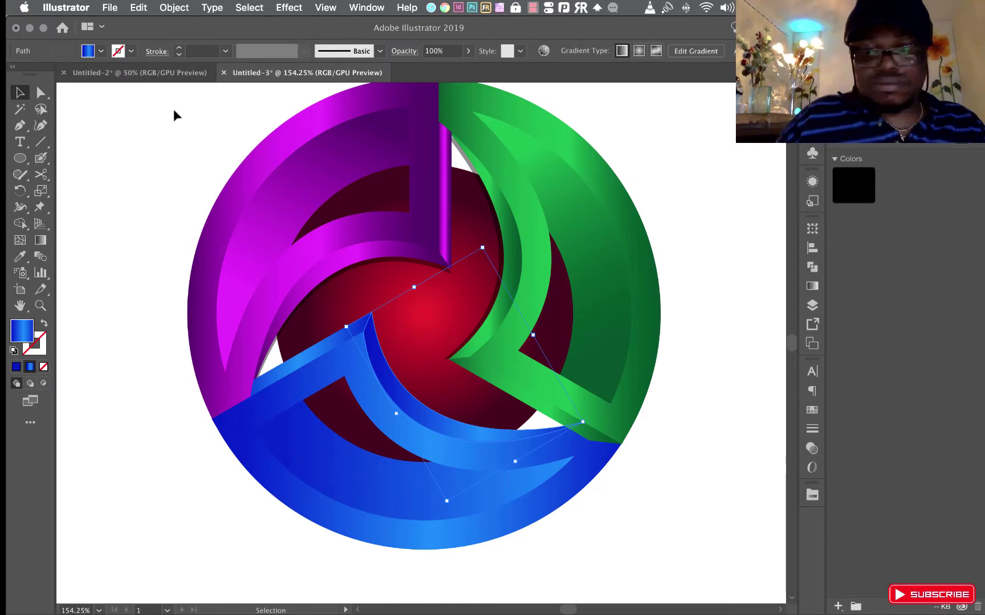
pyautogui.press('Up')
pyautogui.press('Up')
pyautogui.press('Up')
pyautogui.press('Up')
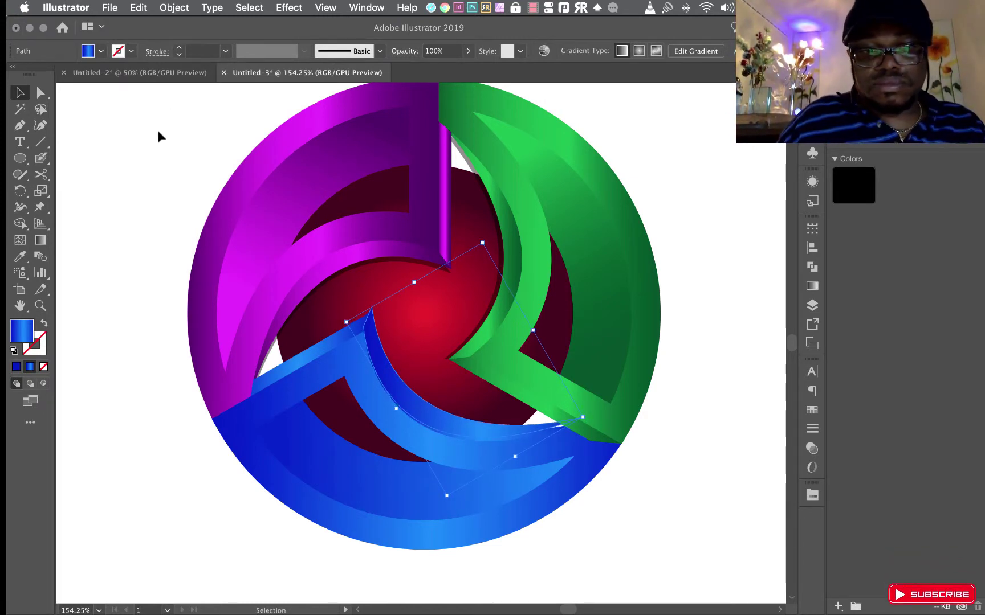
pyautogui.click(20, 257)
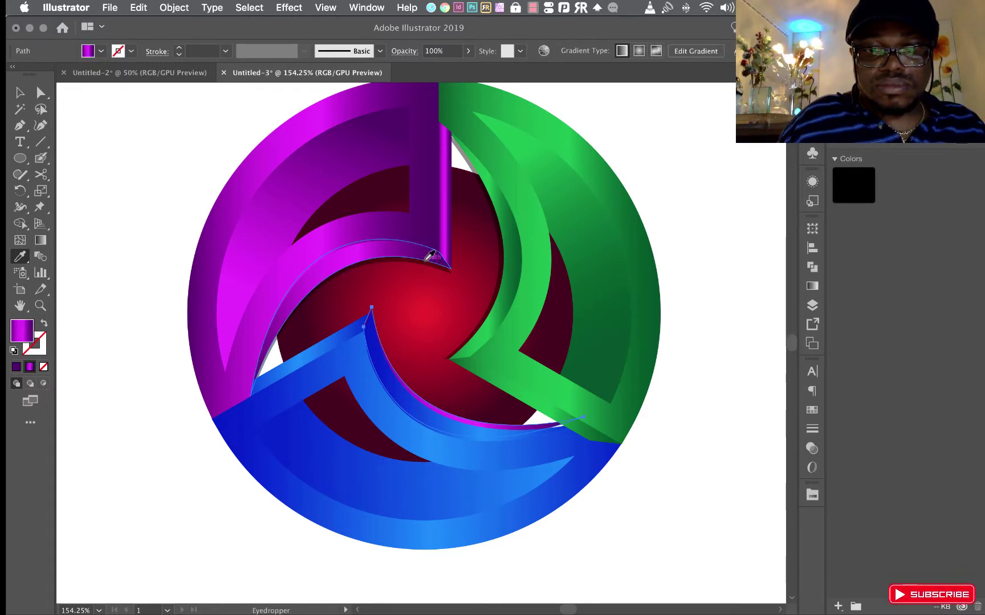
# Sample fills onto the copied crescent until it has a dark 50%-opacity fill, then deselect
pyautogui.click(505, 275)
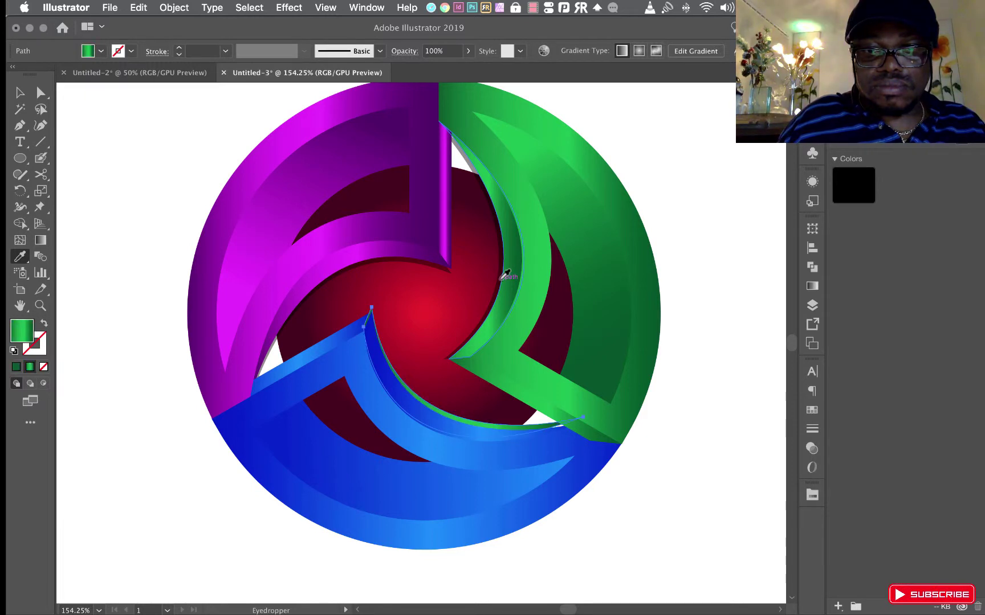
pyautogui.click(502, 273)
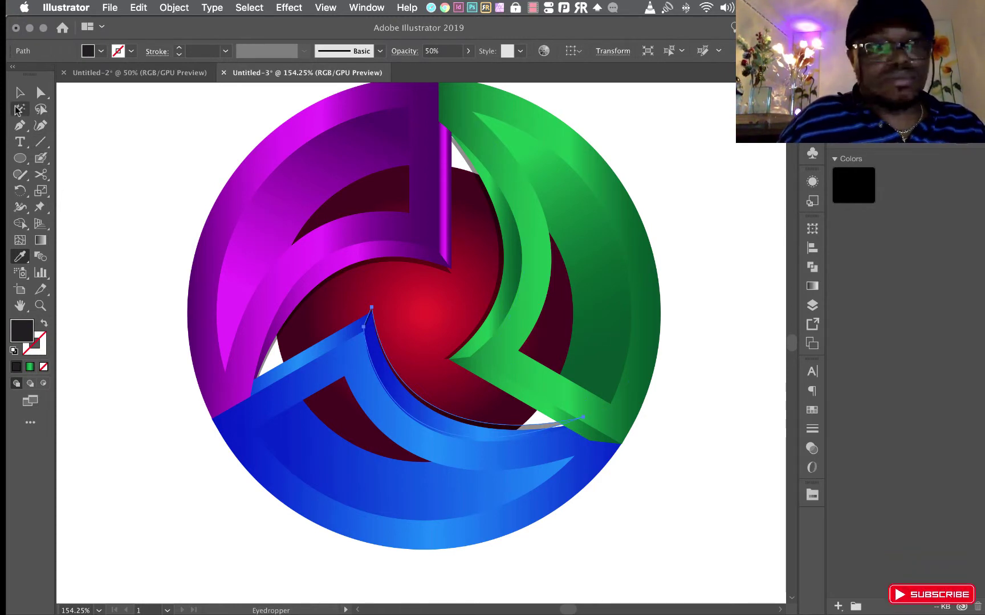
pyautogui.click(19, 93)
pyautogui.click(750, 282)
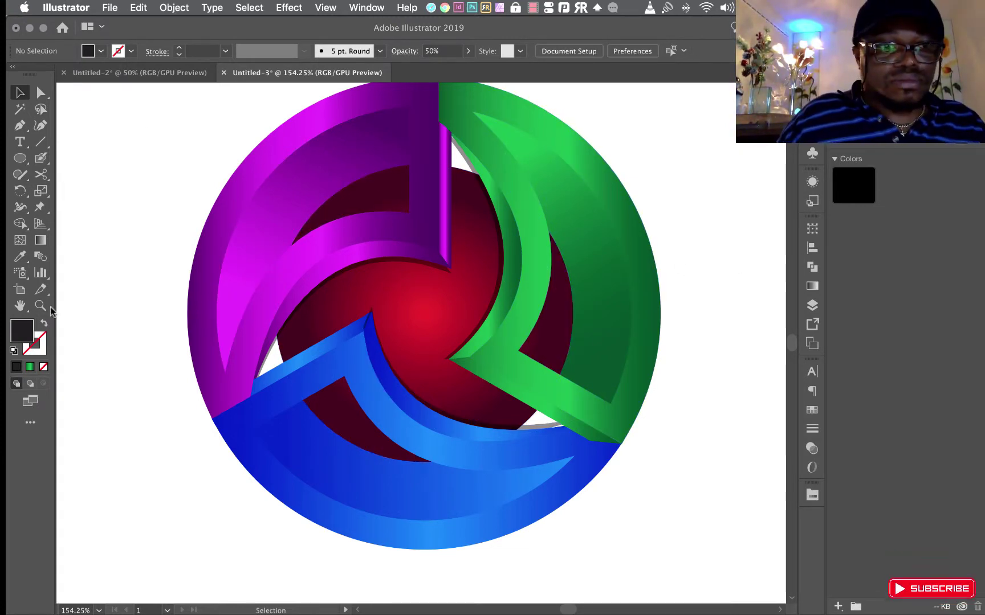
# Zoom in and marquee-select every piece of the logo artwork
pyautogui.scroll(1, 266, 306)
pyautogui.scroll(1, 265, 305)
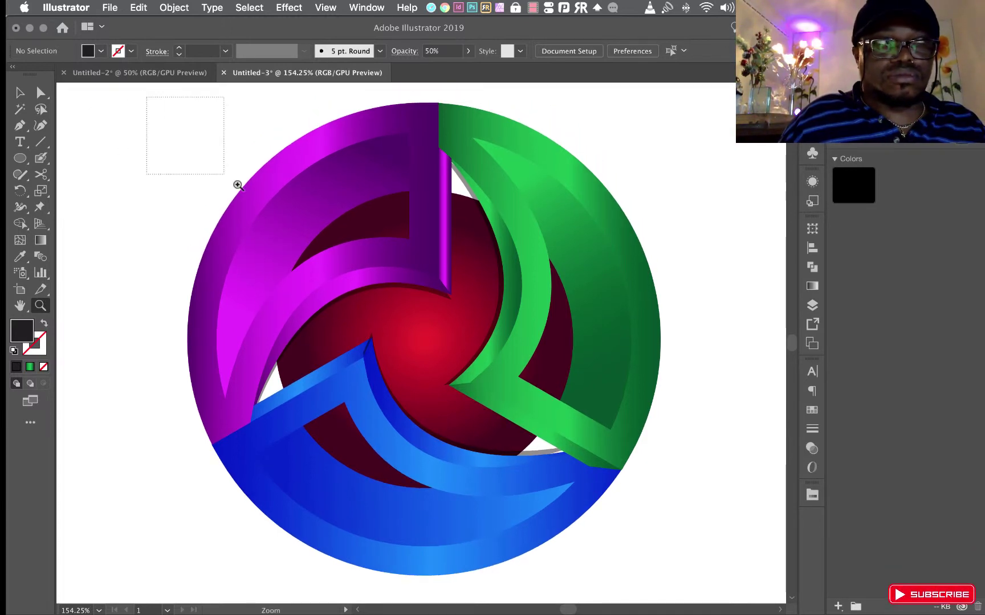
pyautogui.scroll(1, 712, 580)
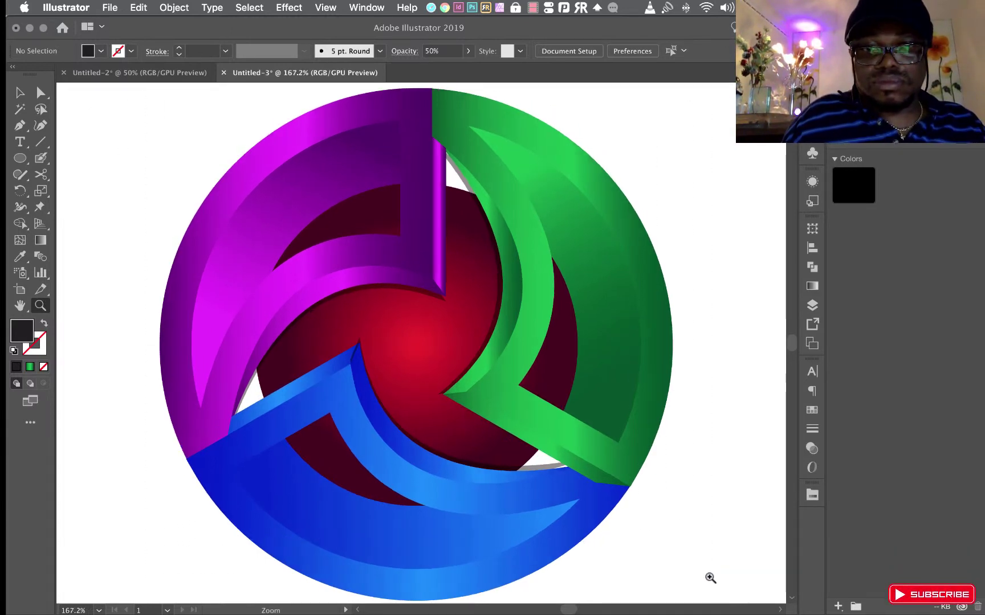
pyautogui.click(23, 97)
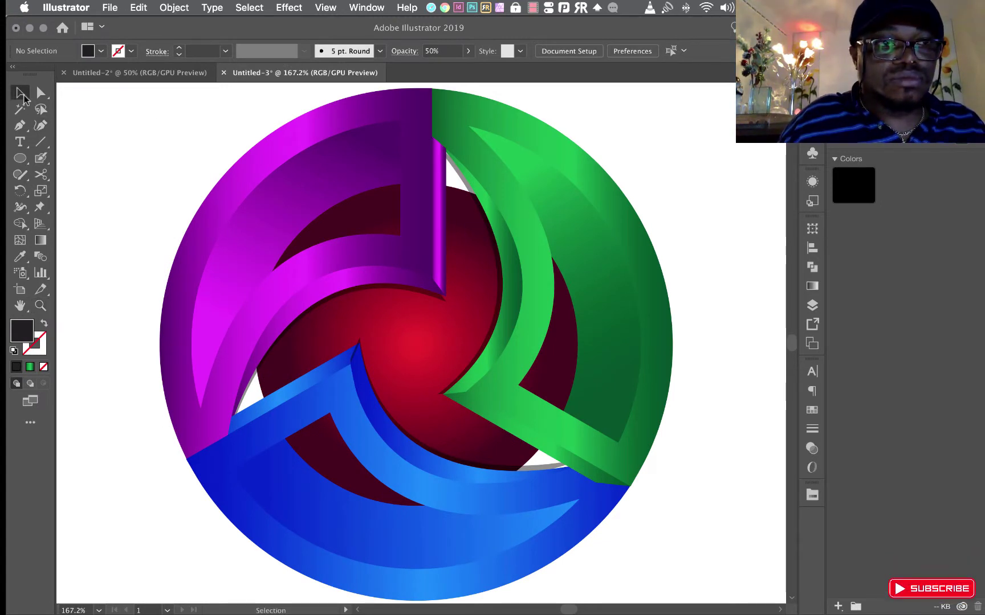
pyautogui.moveTo(90, 93); pyautogui.dragTo(278, 226)
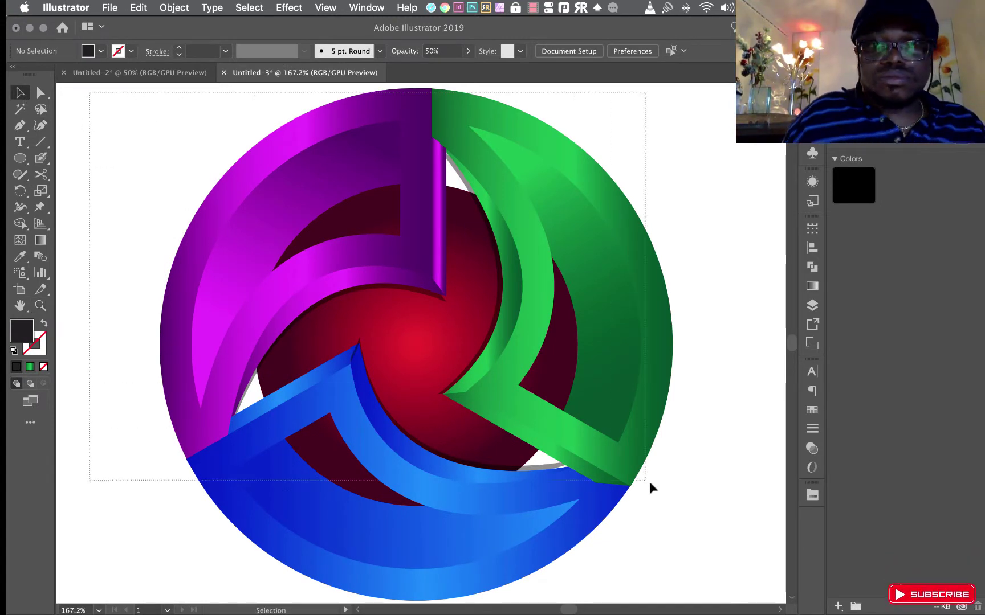
pyautogui.moveTo(649, 481); pyautogui.dragTo(718, 554)
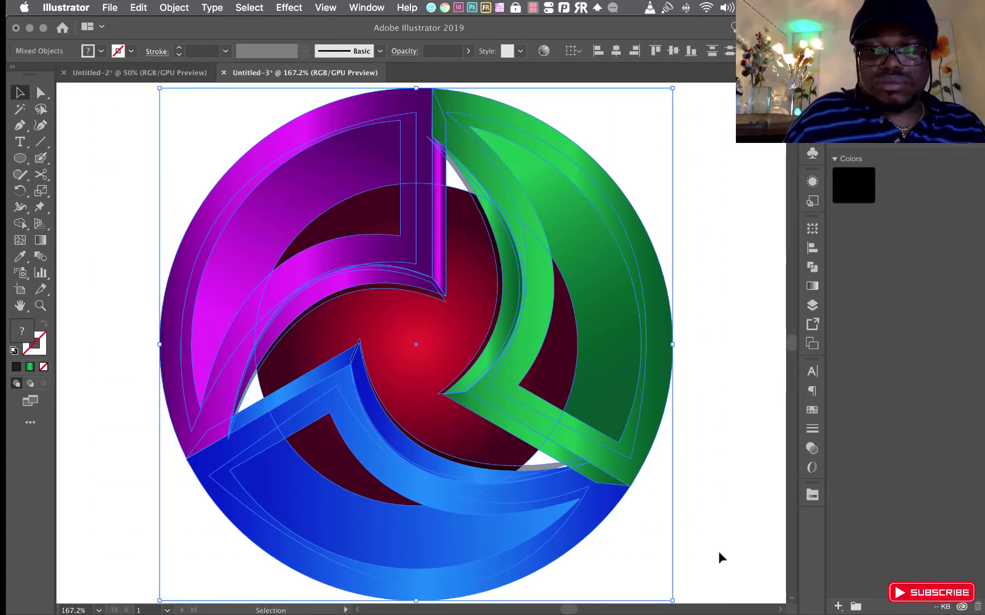
pyautogui.click(20, 225)
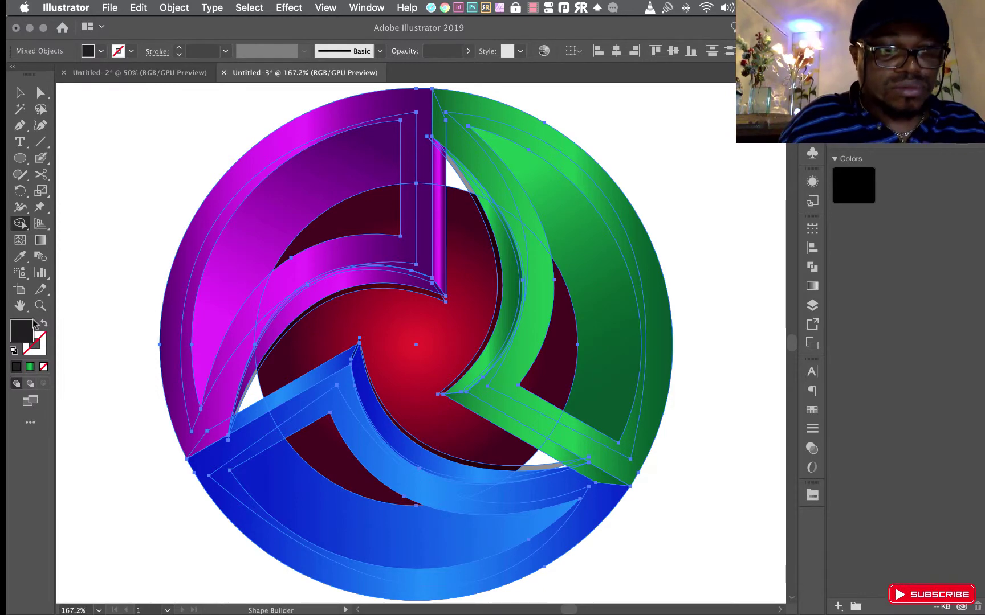
# Zoom in on the purple-blue overlap and make the small triangular gap its own shape
pyautogui.press('z')
pyautogui.moveTo(384, 537); pyautogui.dragTo(385, 536)
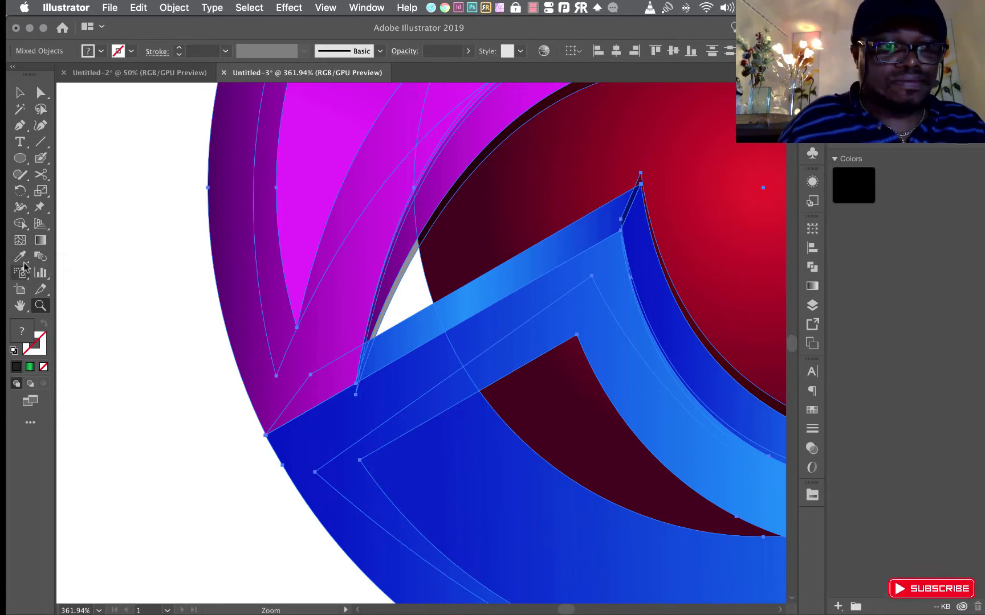
pyautogui.click(19, 223)
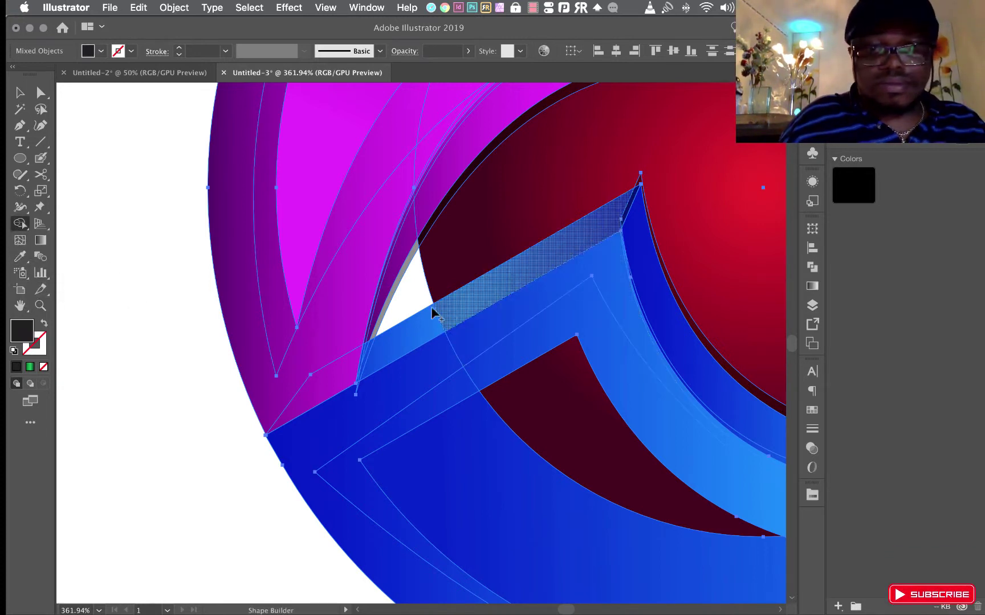
pyautogui.click(392, 301)
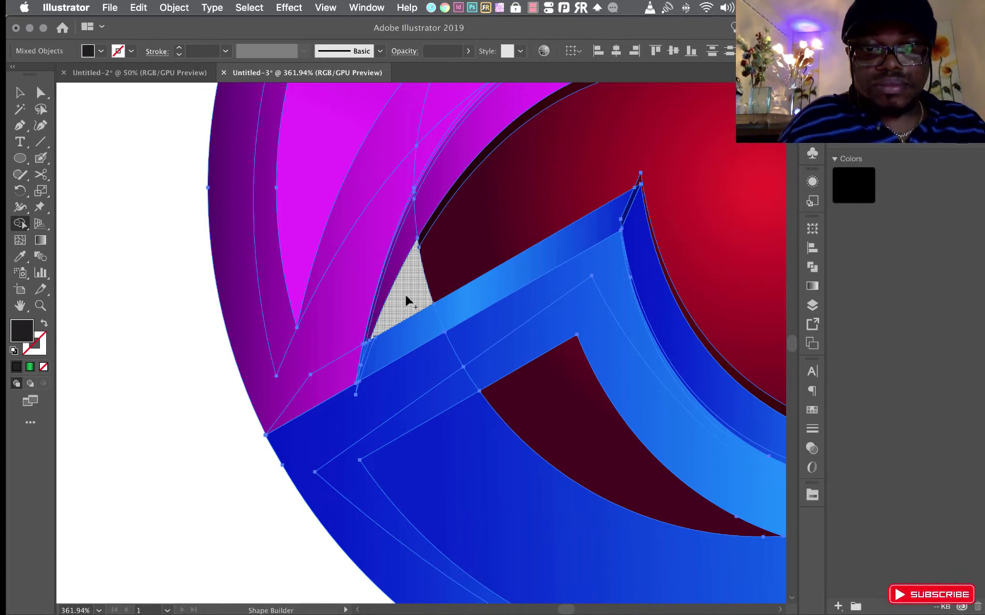
# Delete the leftover grey wedge beside the purple bar and zoom back to 100%
pyautogui.scroll(-2, 405, 299)
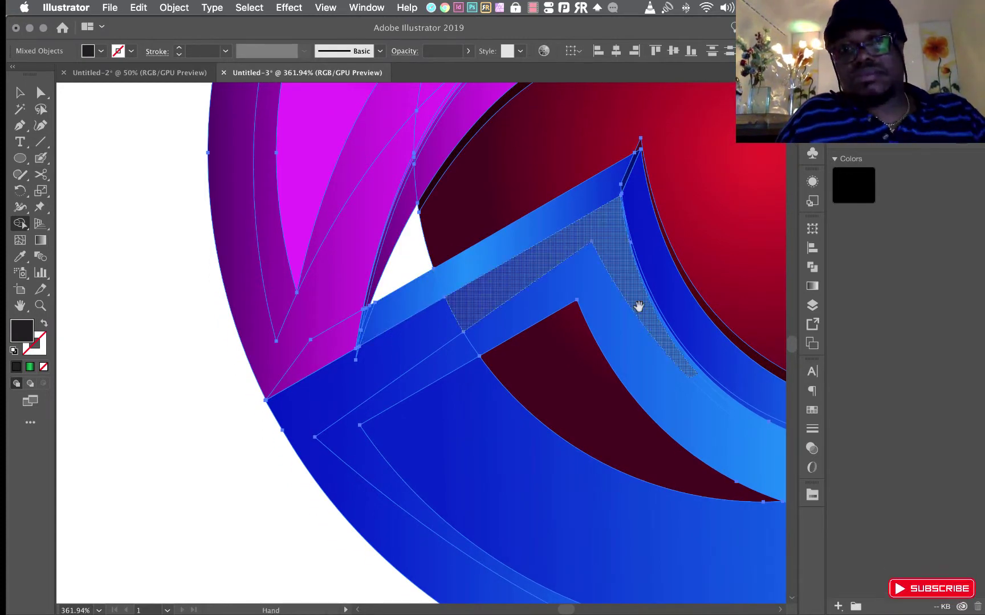
pyautogui.moveTo(627, 307); pyautogui.dragTo(94, 235)
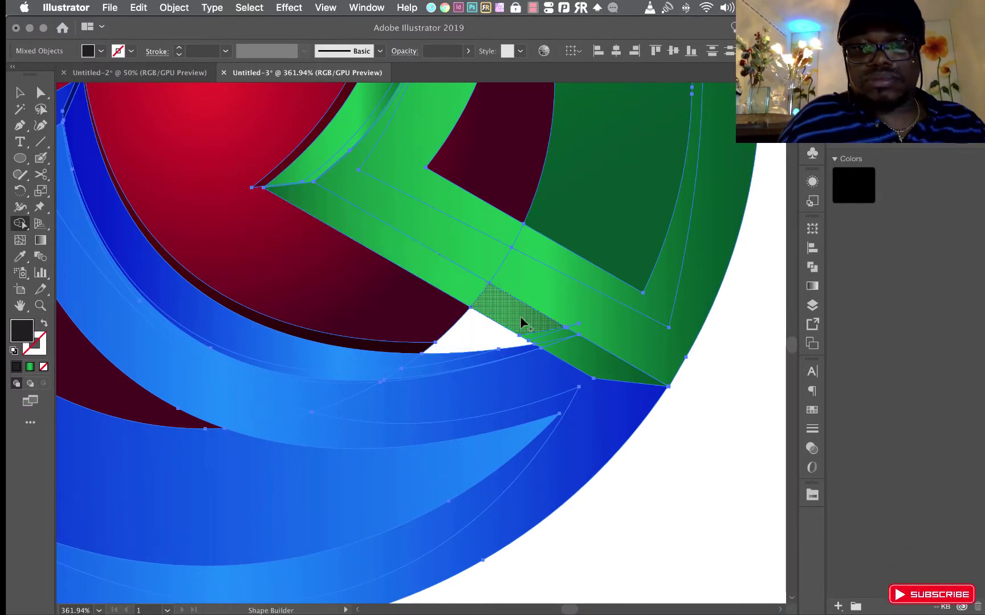
pyautogui.scroll(5, 506, 307)
pyautogui.scroll(5, 506, 307)
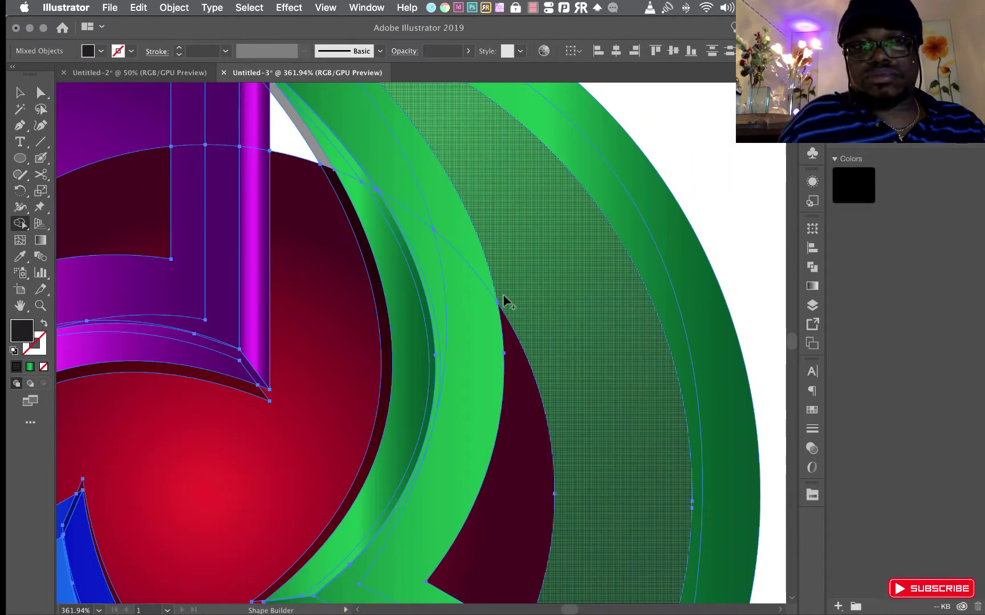
pyautogui.keyDown('alt'); pyautogui.click(308, 143); pyautogui.keyUp('alt')
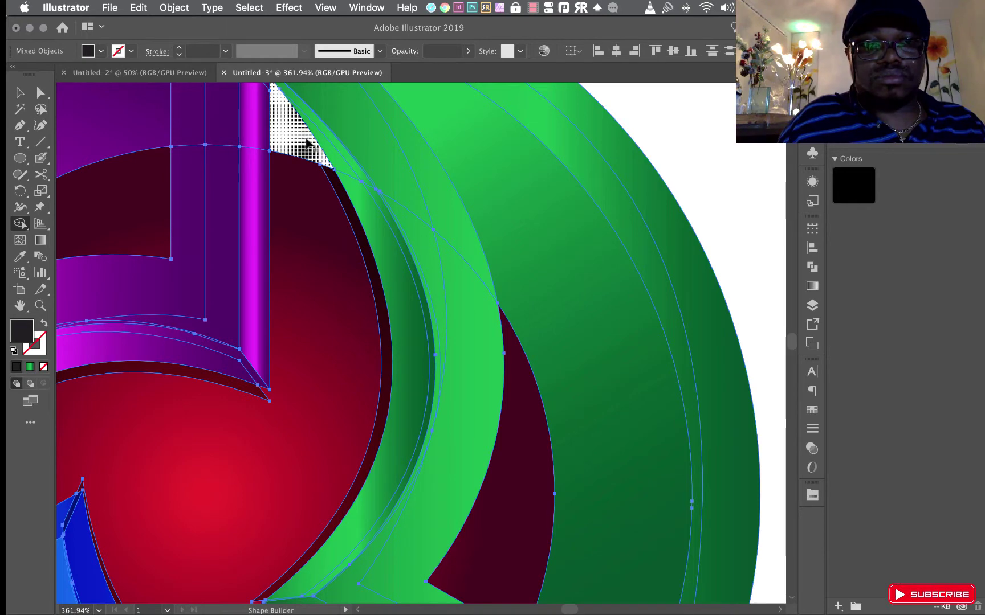
pyautogui.scroll(3, 308, 144)
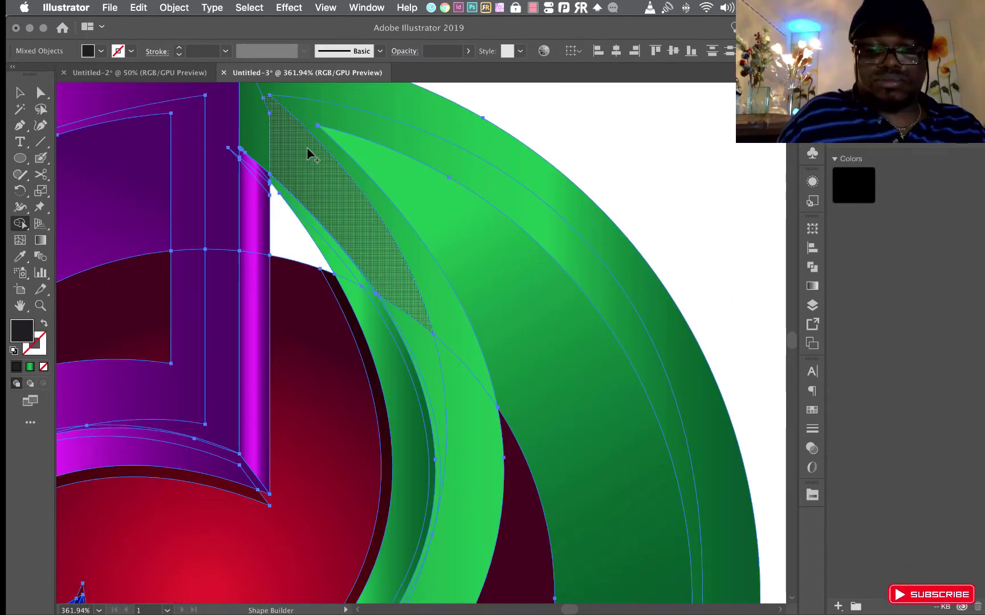
pyautogui.hotkey('ctrl', '1')
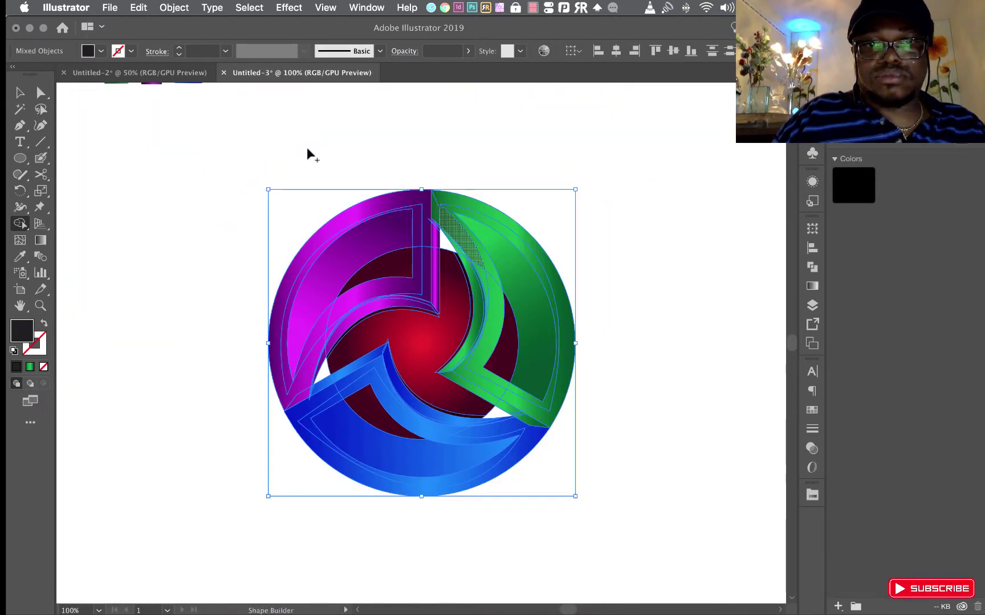
pyautogui.click(19, 93)
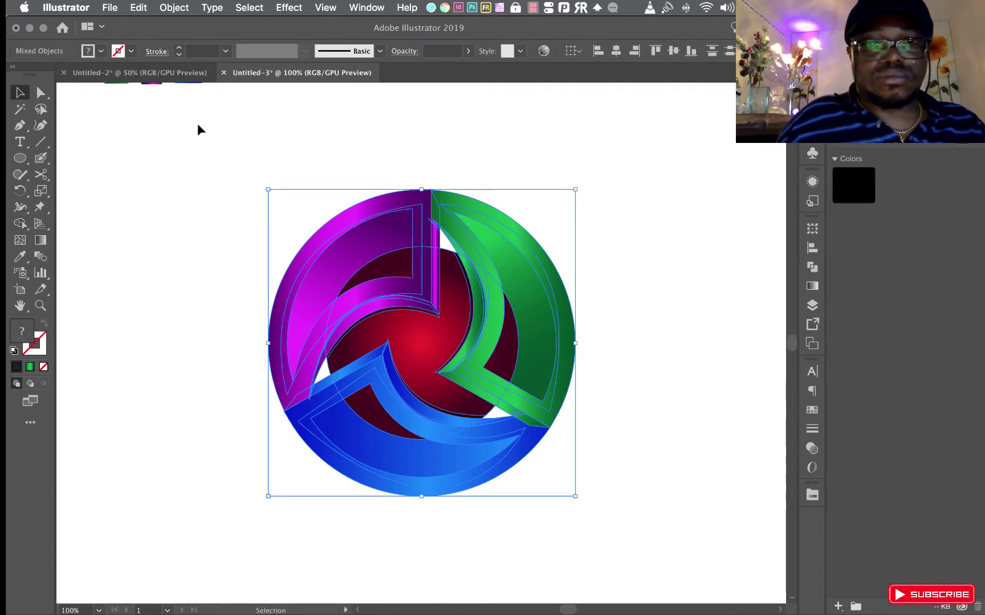
pyautogui.click(197, 128)
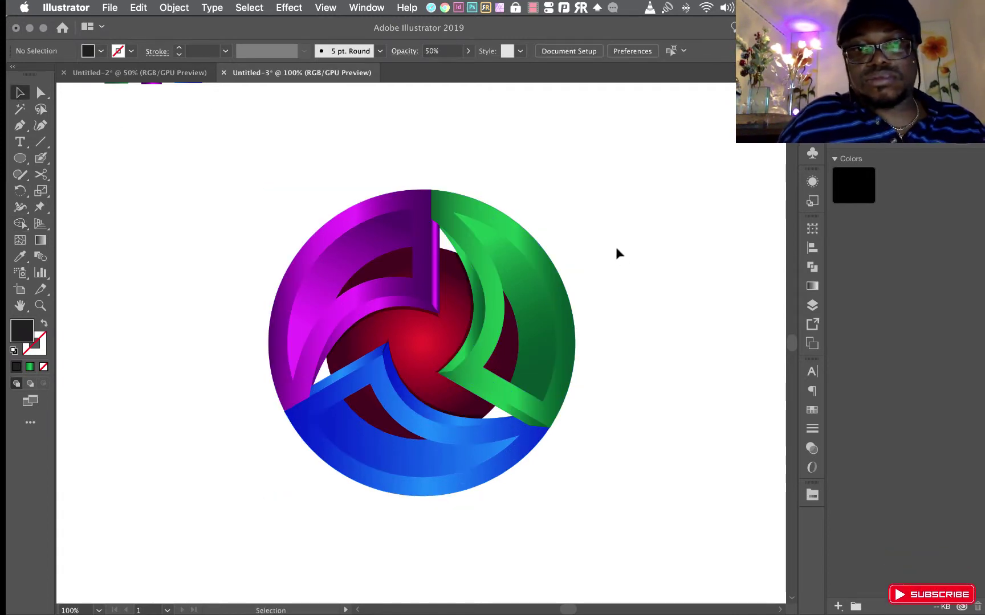
pyautogui.scroll(-2, 616, 249)
pyautogui.scroll(-2, 616, 247)
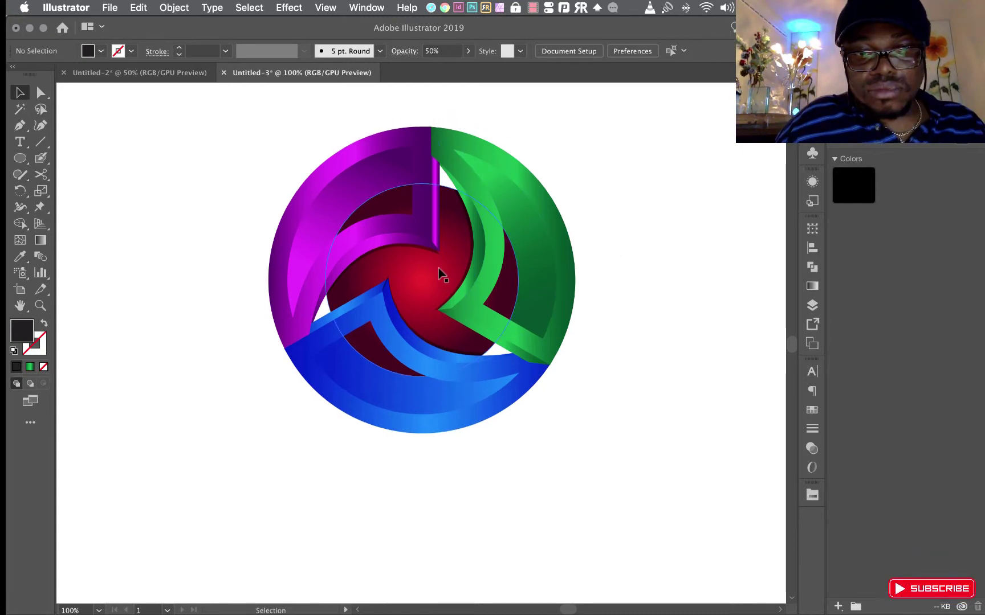
pyautogui.scroll(2, 442, 270)
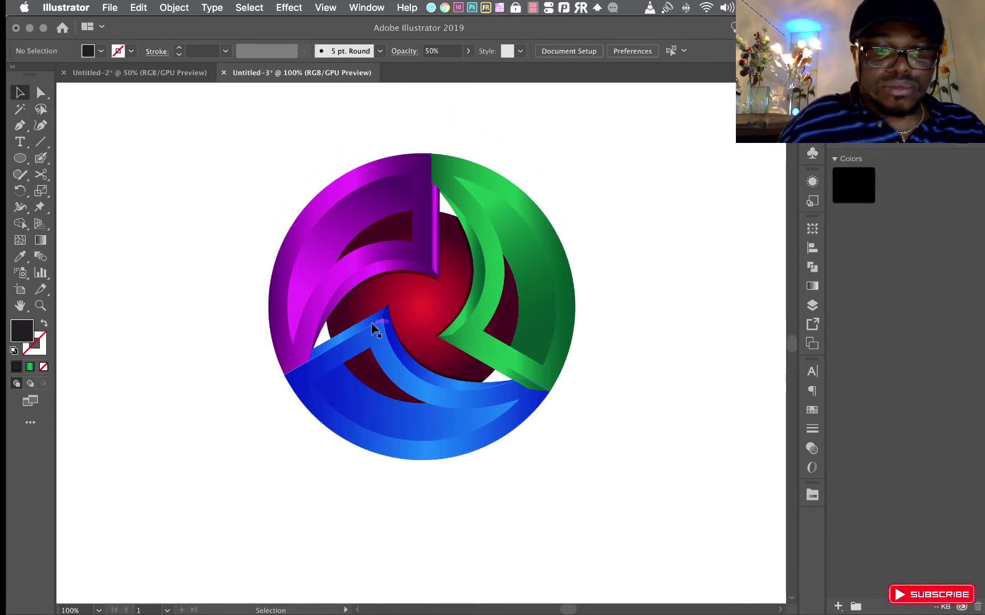
# Zoom into the logo at 200% to inspect the band overlaps
pyautogui.scroll(5, 371, 322)
pyautogui.scroll(-6, 370, 315)
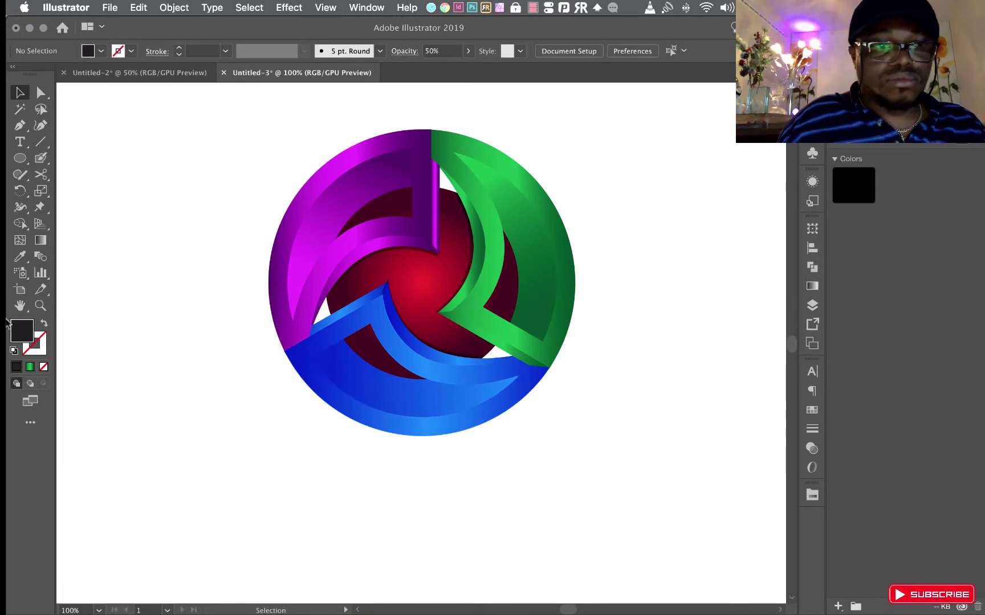
pyautogui.click(39, 307)
pyautogui.moveTo(236, 165); pyautogui.dragTo(347, 236)
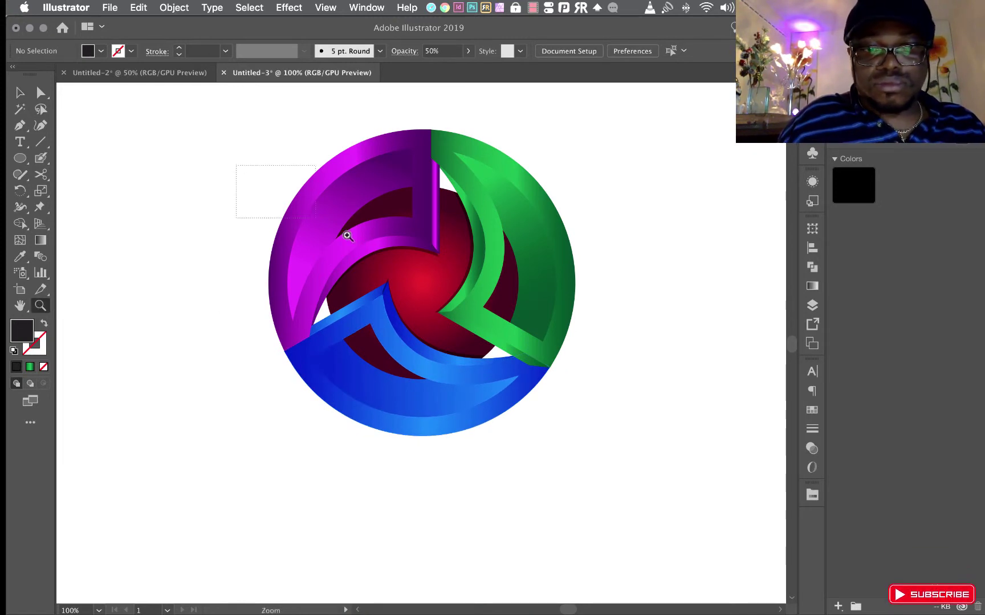
pyautogui.moveTo(601, 415); pyautogui.dragTo(601, 415)
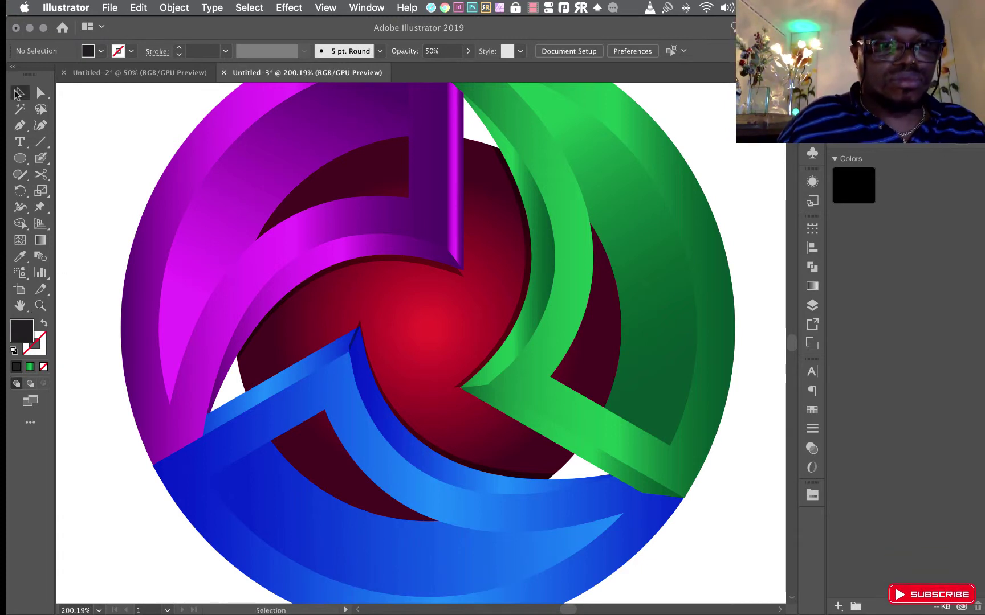
# Bring the blue band piece to the front, then the purple band group in front of it
pyautogui.click(17, 92)
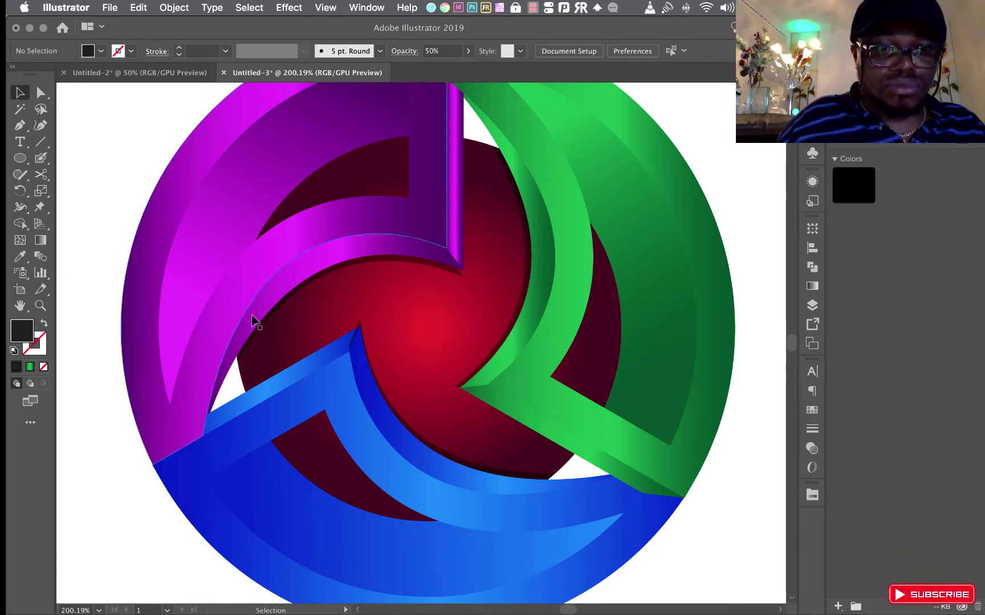
pyautogui.click(287, 373)
pyautogui.rightClick(286, 373)
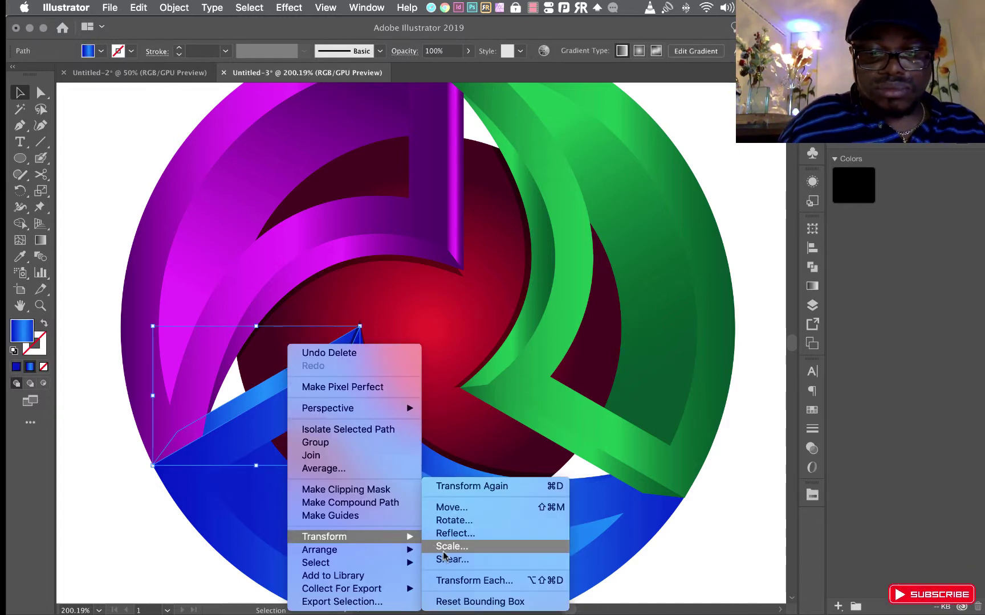
pyautogui.moveTo(319, 550)
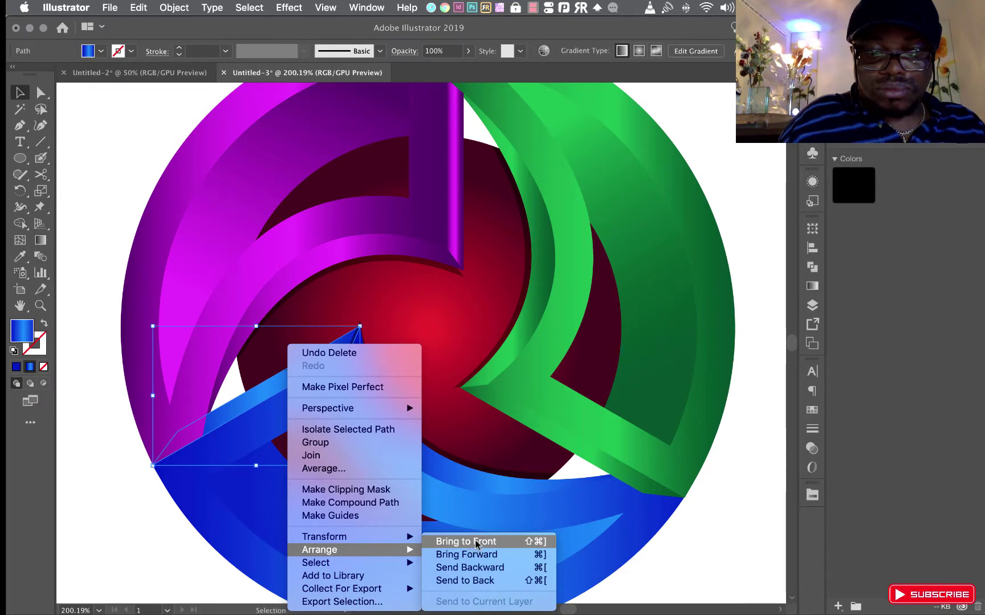
pyautogui.click(476, 542)
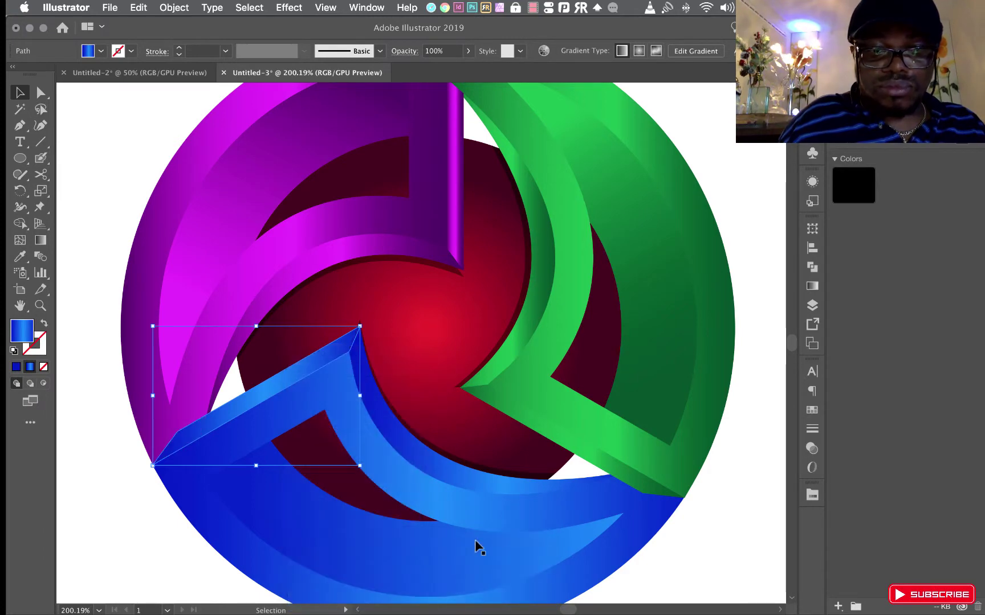
pyautogui.click(145, 405)
pyautogui.rightClick(146, 406)
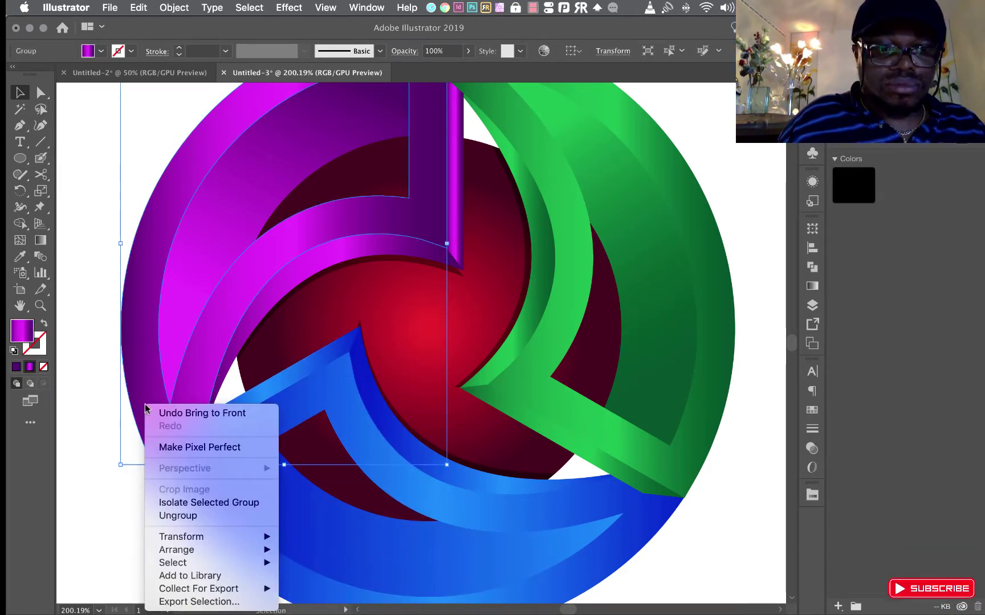
pyautogui.moveTo(176, 549)
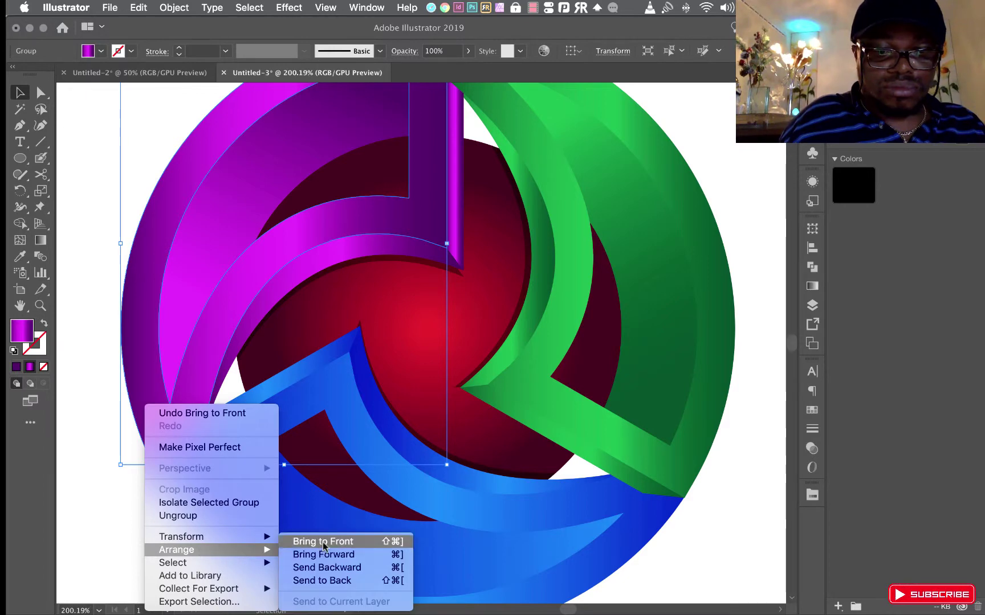
pyautogui.click(323, 541)
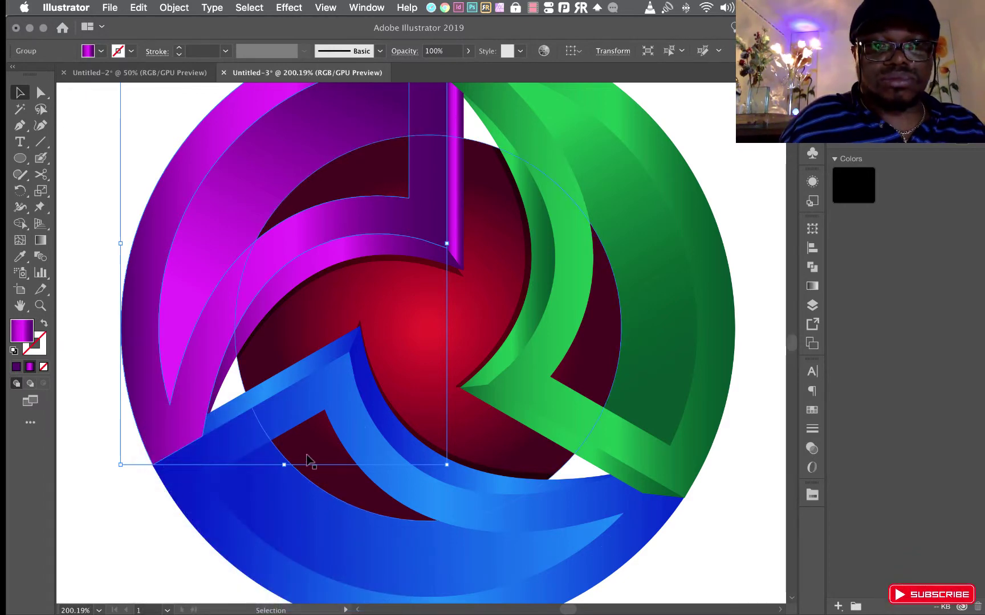
# Bring the thin purple edge strip to the front and deselect to check the fold
pyautogui.scroll(2, 308, 459)
pyautogui.scroll(3, 308, 459)
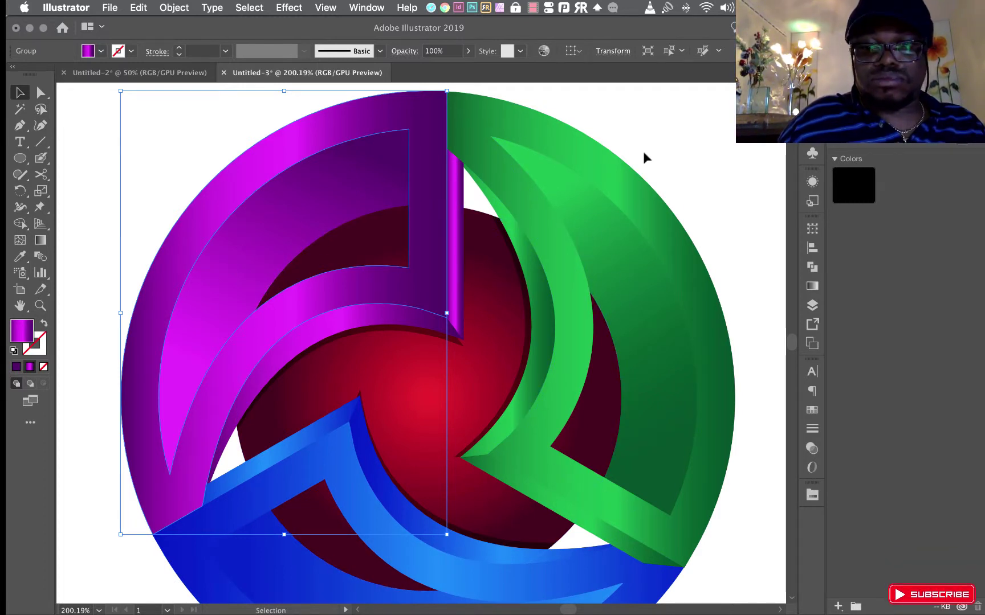
pyautogui.scroll(-1, 643, 151)
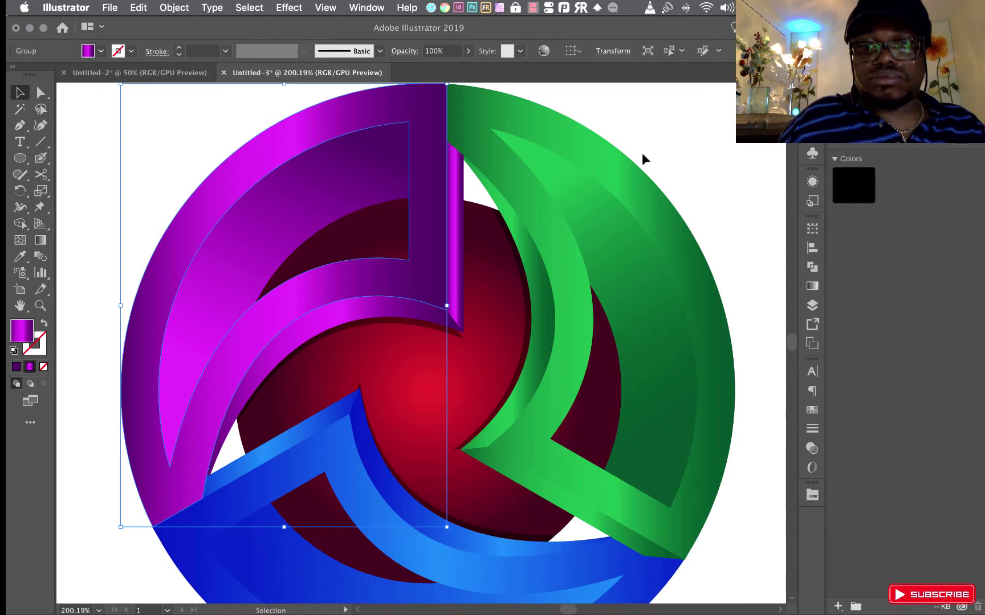
pyautogui.click(457, 200)
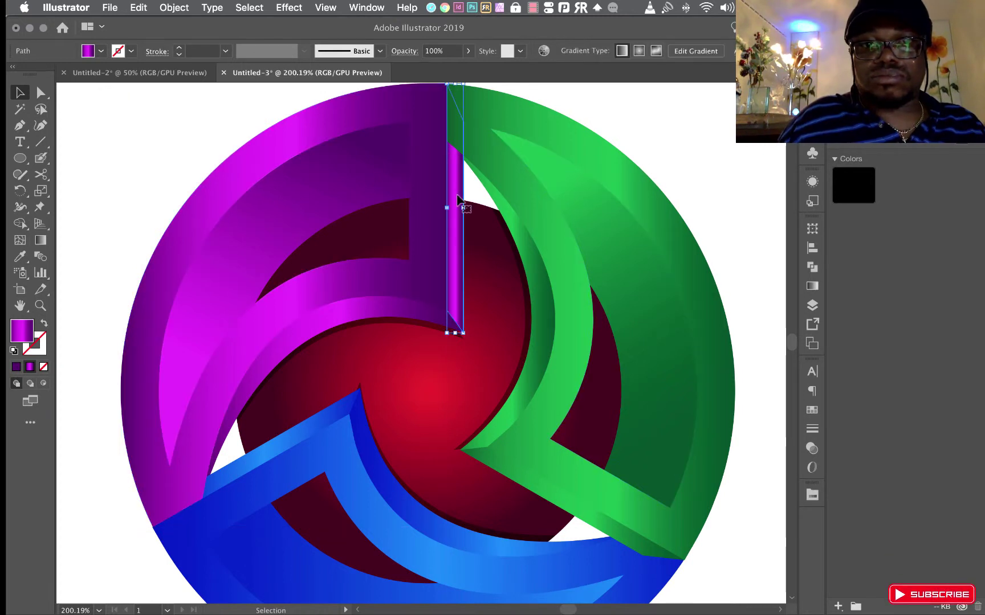
pyautogui.rightClick(457, 199)
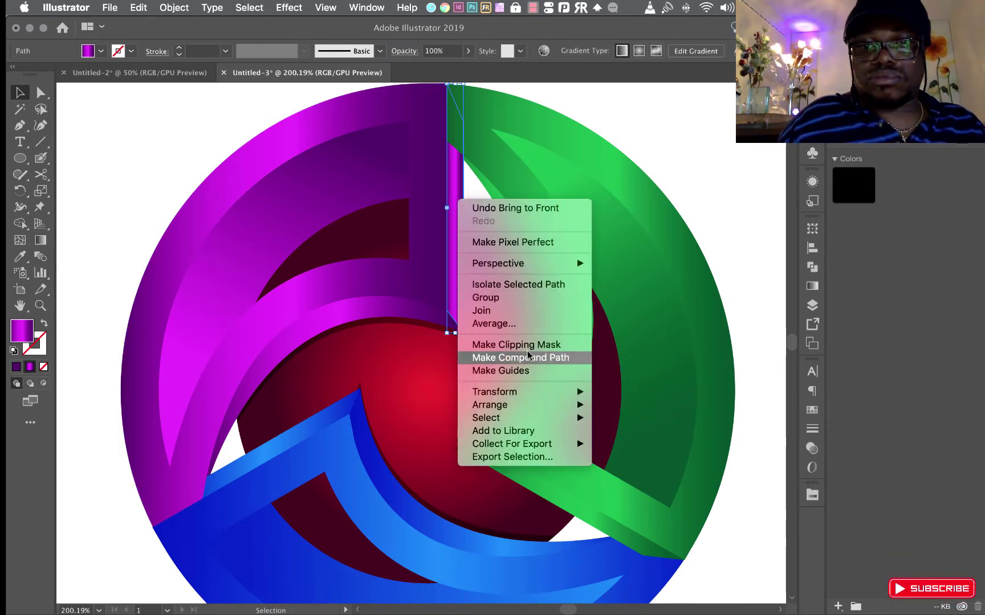
pyautogui.moveTo(491, 404)
pyautogui.click(614, 406)
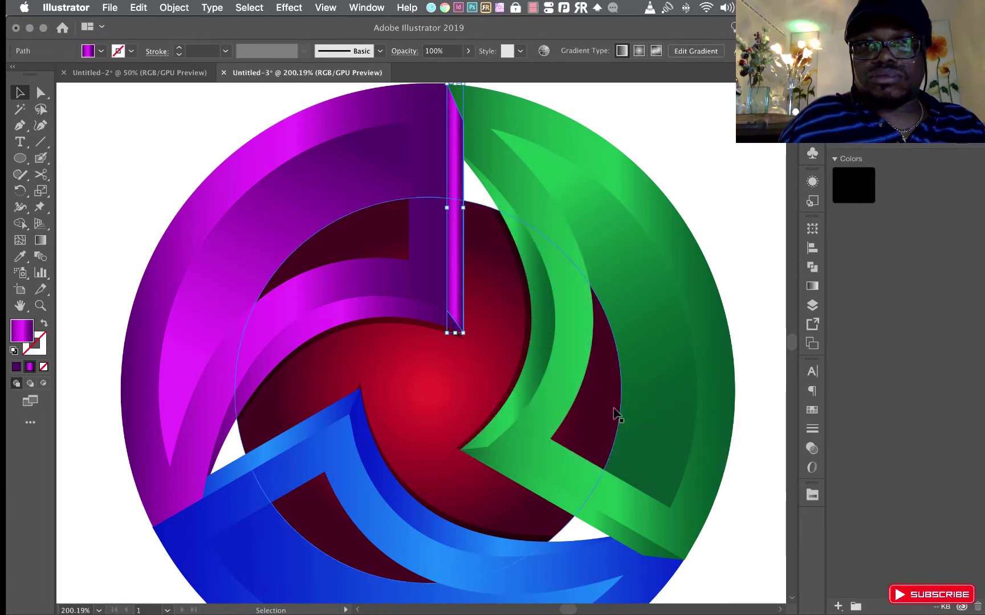
pyautogui.click(729, 197)
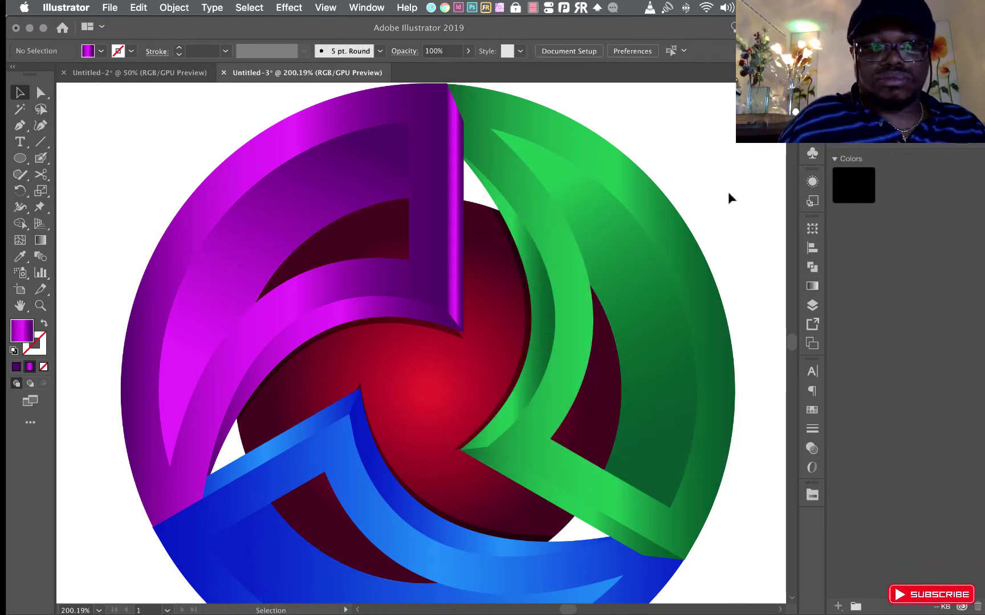
pyautogui.scroll(-3, 706, 205)
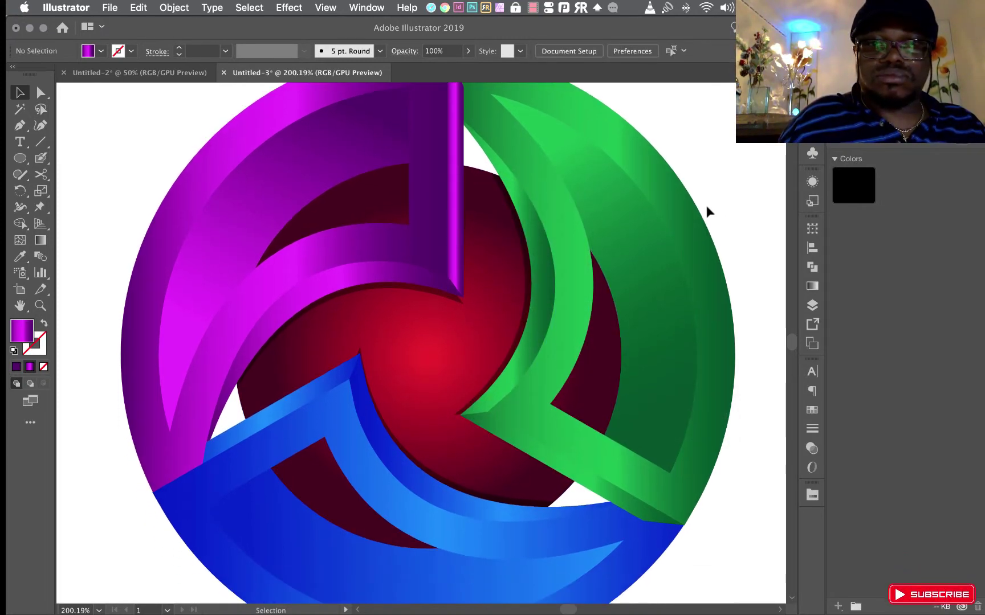
pyautogui.scroll(1, 705, 206)
pyautogui.scroll(1, 706, 207)
pyautogui.scroll(2, 703, 206)
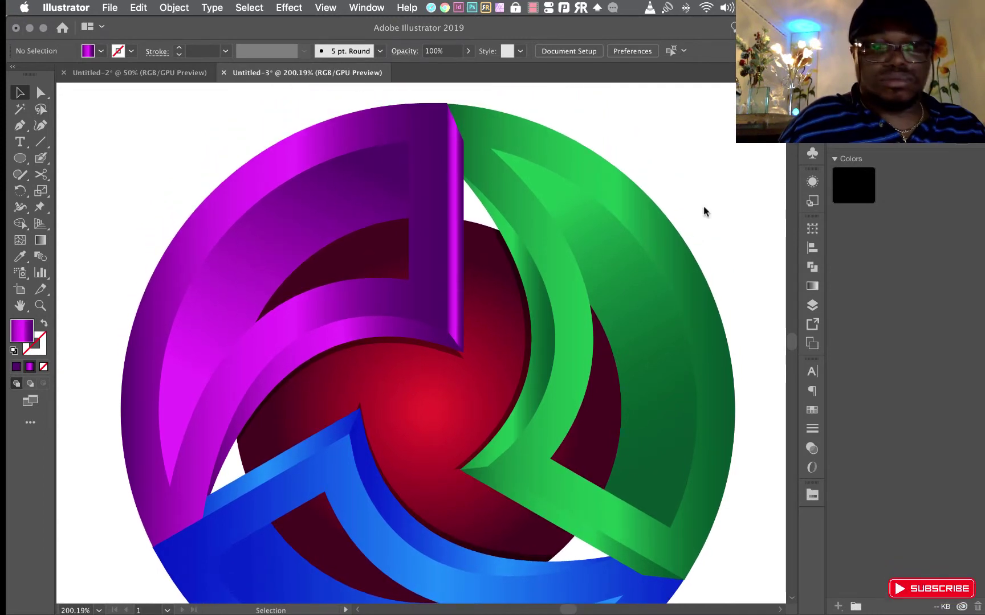
pyautogui.scroll(-2, 703, 212)
pyautogui.scroll(-2, 703, 212)
pyautogui.scroll(-2, 703, 210)
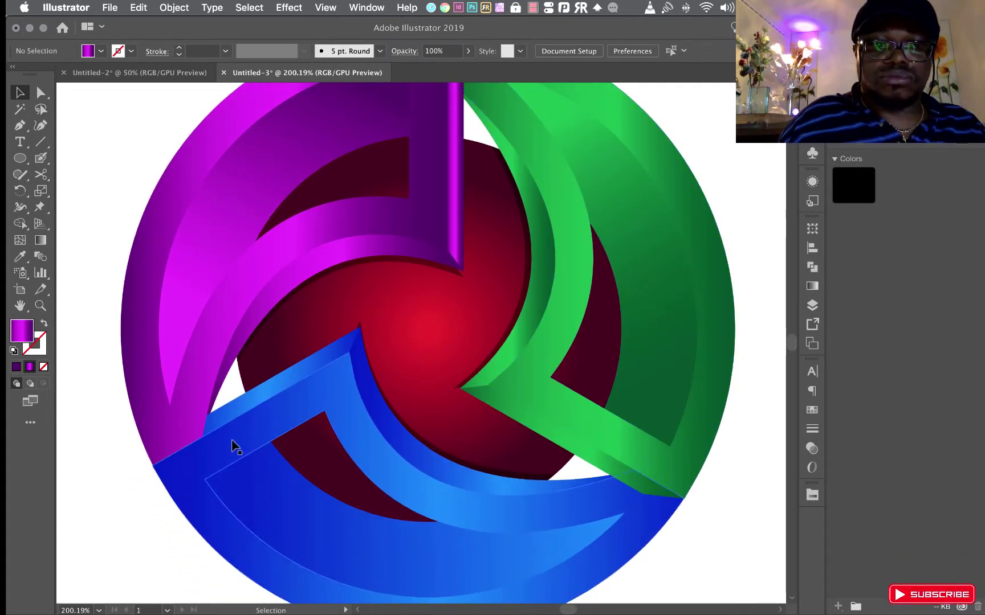
# Bring the blue band segment in front of the purple band, then zoom out to the artboard
pyautogui.click(240, 420)
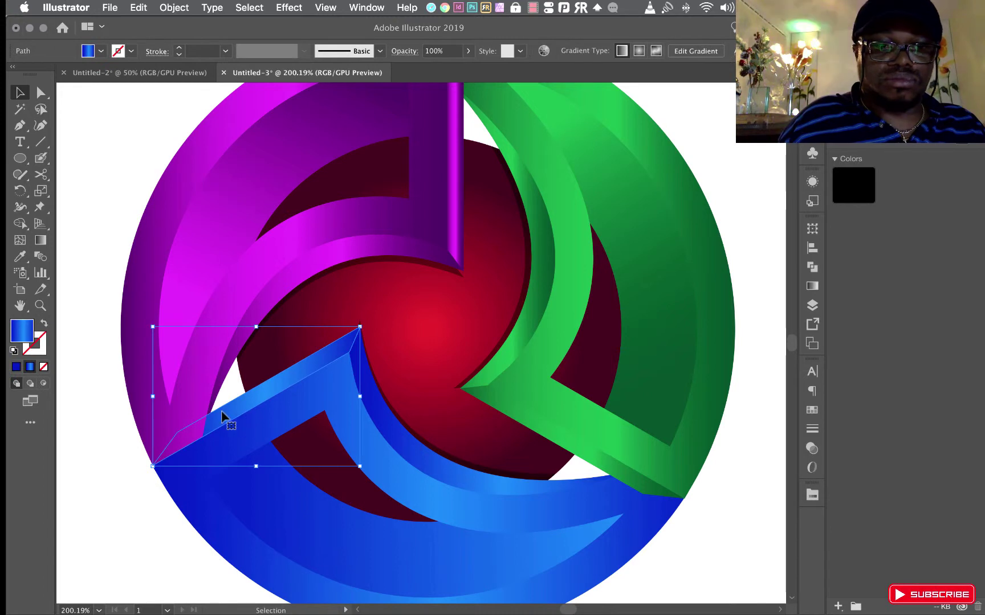
pyautogui.rightClick(223, 417)
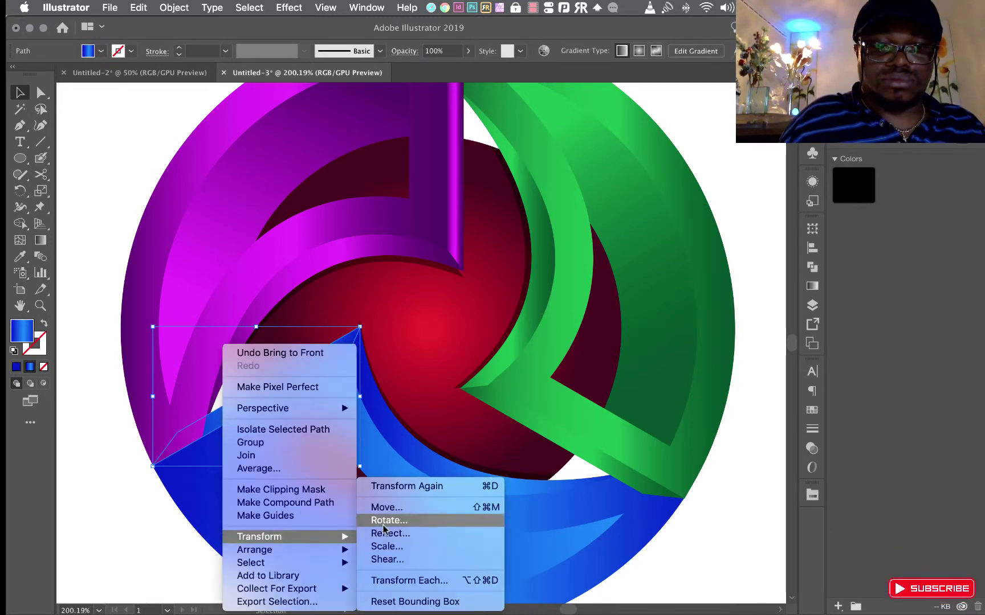
pyautogui.moveTo(254, 549)
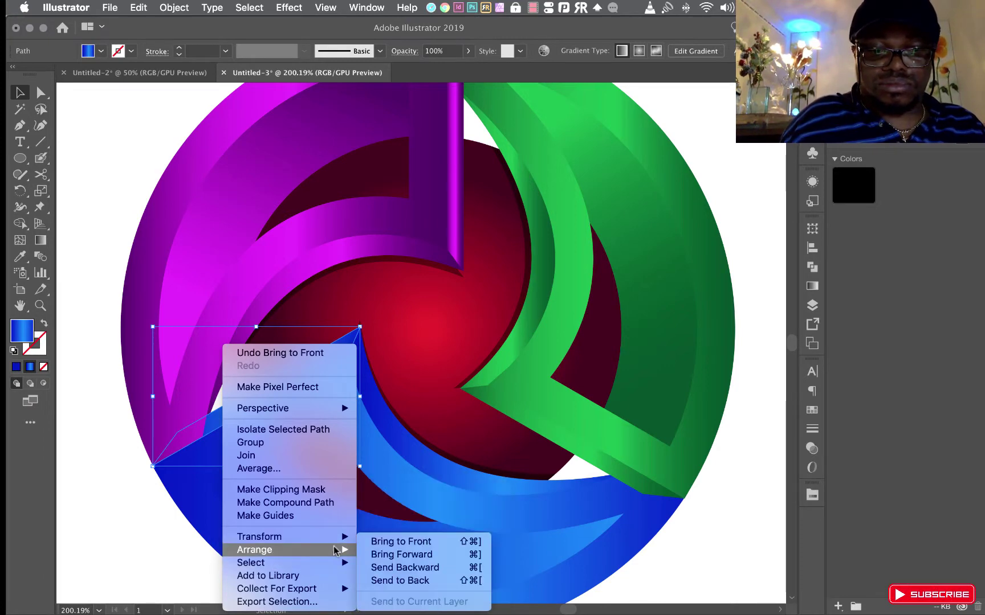
pyautogui.click(408, 543)
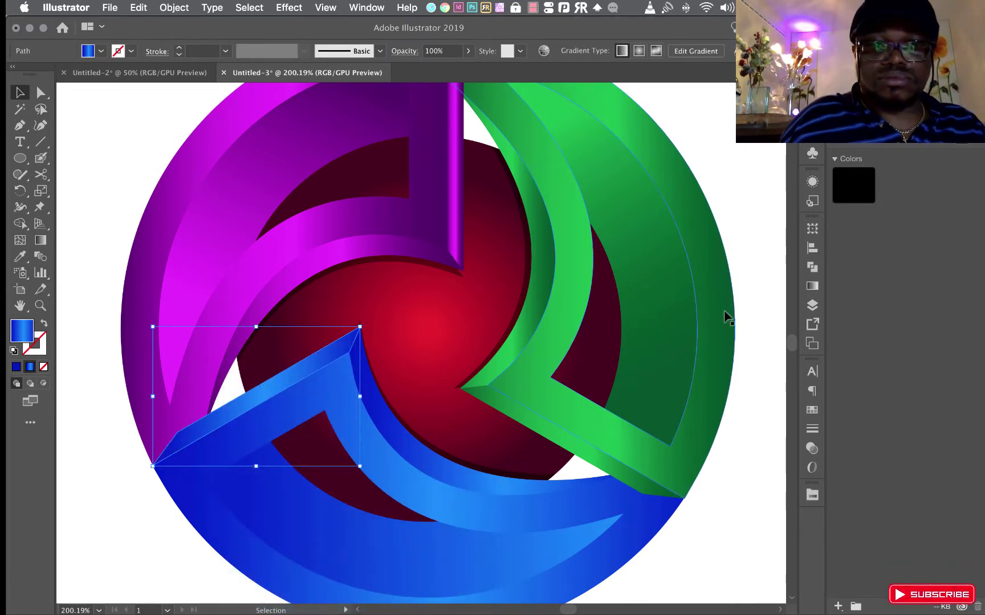
pyautogui.click(749, 225)
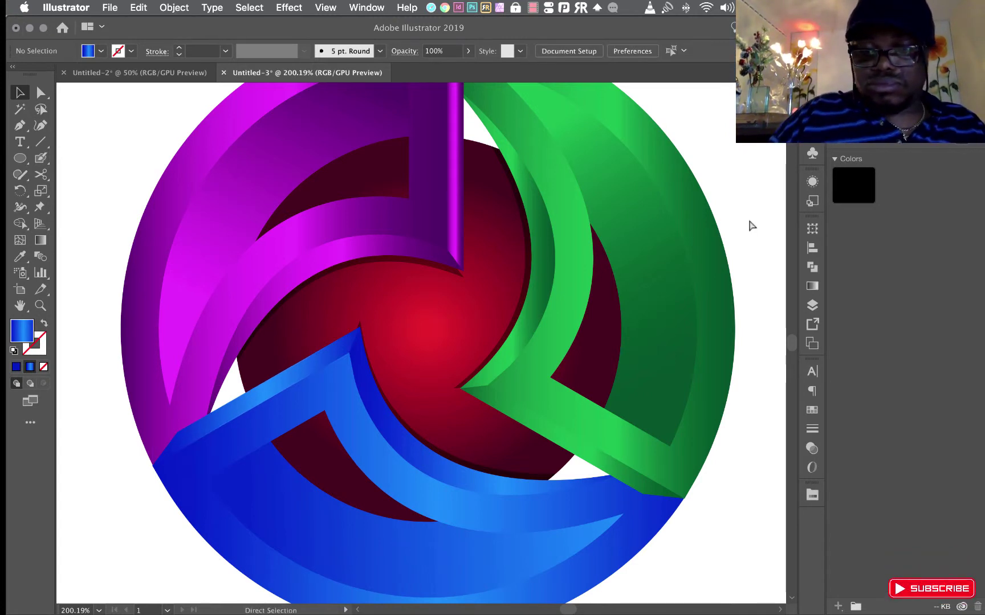
pyautogui.press('super+1')
pyautogui.press('super+minus')
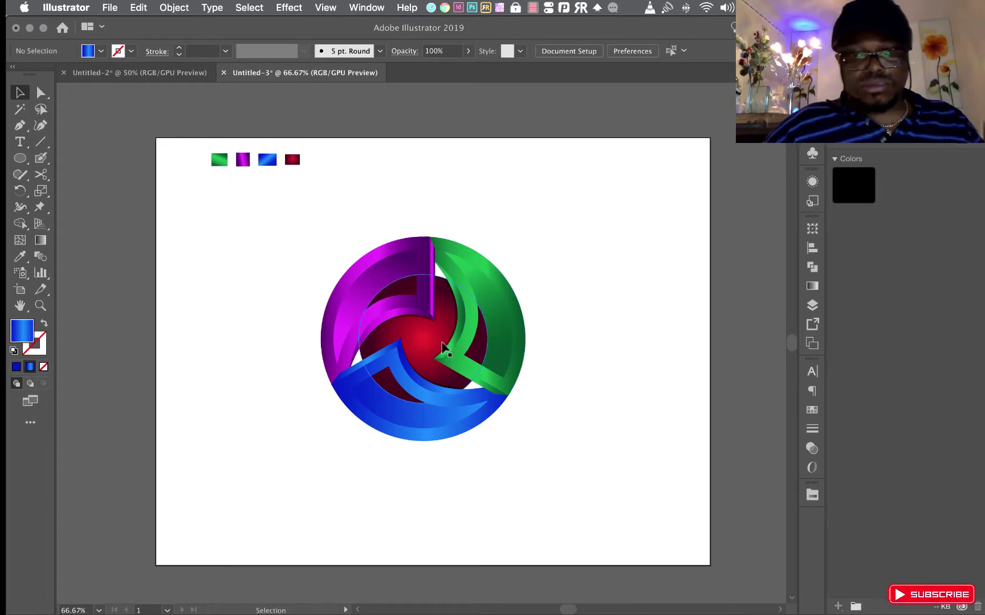
# Redraw the red sphere's radial gradient diagonally so its bright highlight sits upper-left
pyautogui.click(420, 342)
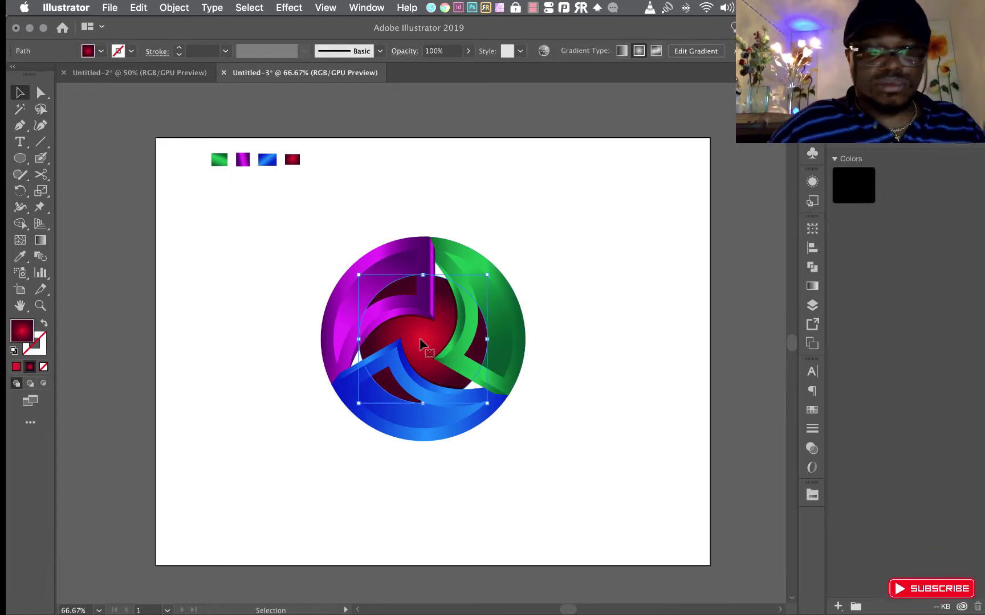
pyautogui.click(41, 240)
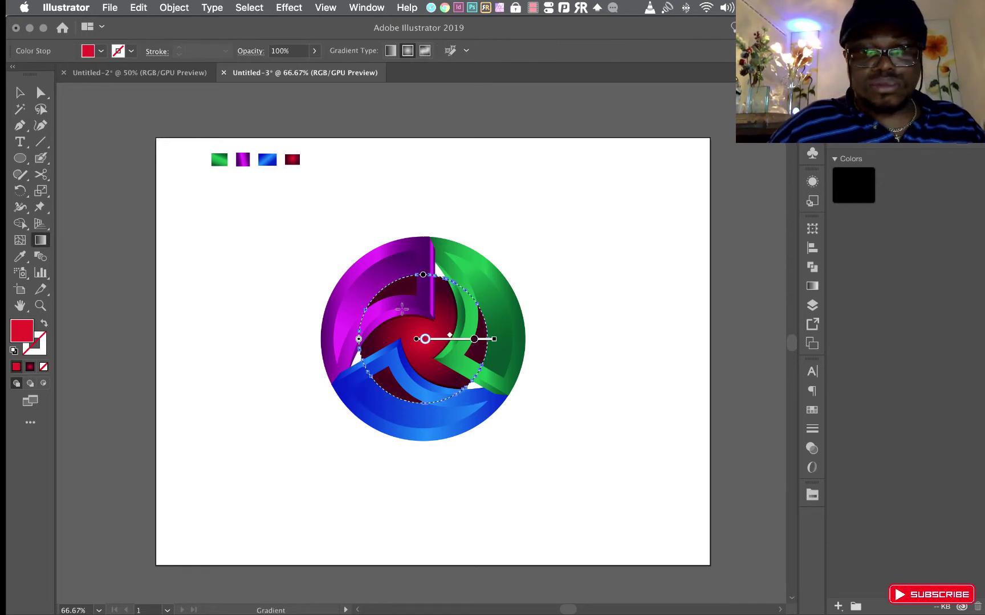
pyautogui.moveTo(394, 302); pyautogui.dragTo(534, 368)
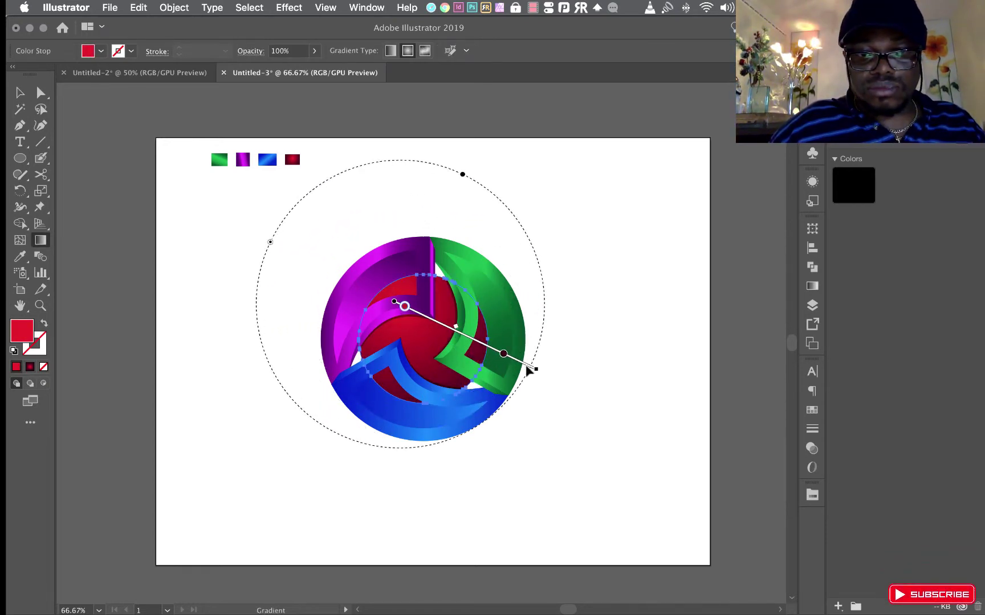
pyautogui.moveTo(423, 336); pyautogui.dragTo(445, 343)
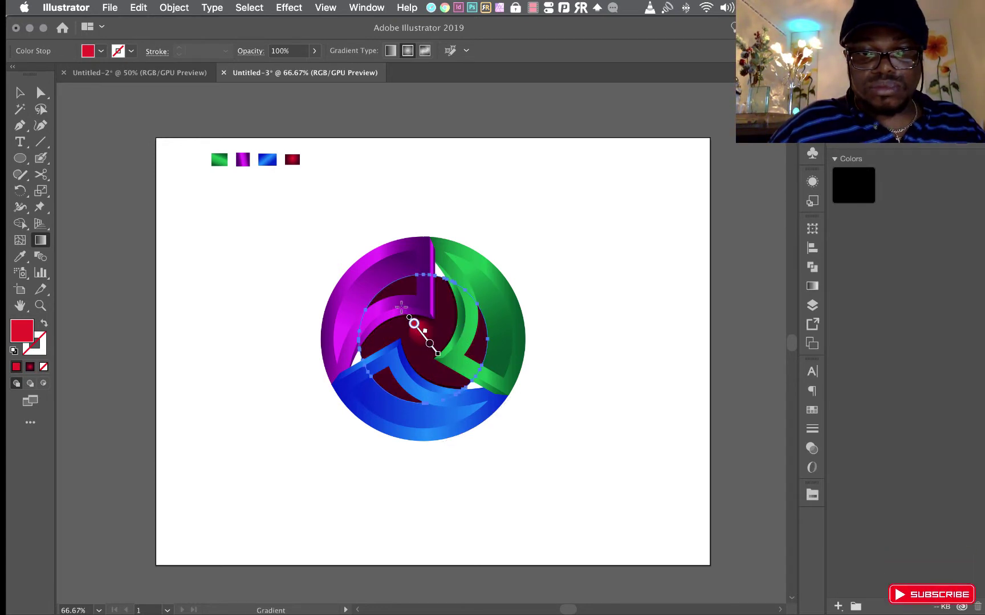
pyautogui.moveTo(401, 308)
pyautogui.mouseDown()
pyautogui.moveTo(549, 366)
pyautogui.moveTo(527, 377)
pyautogui.moveTo(518, 369)
pyautogui.mouseUp()
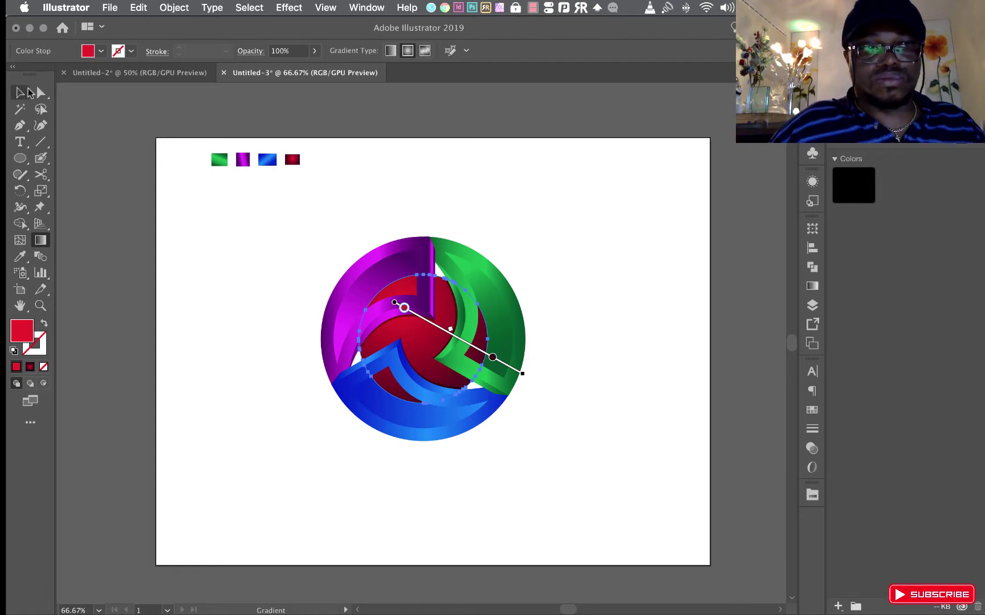
pyautogui.click(27, 93)
pyautogui.click(520, 230)
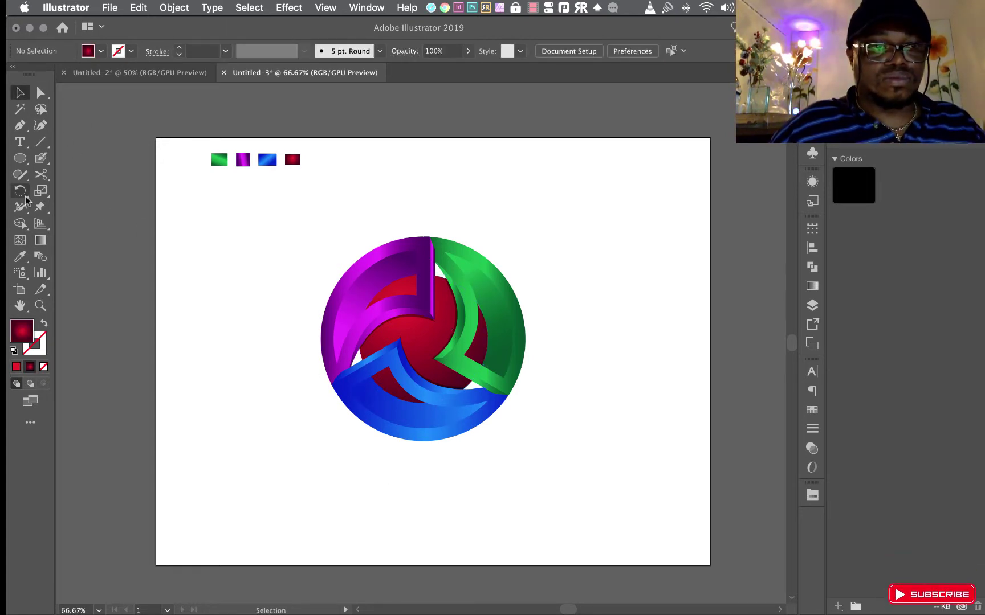
# Add the text 'Logo Name' below the logo
pyautogui.click(20, 142)
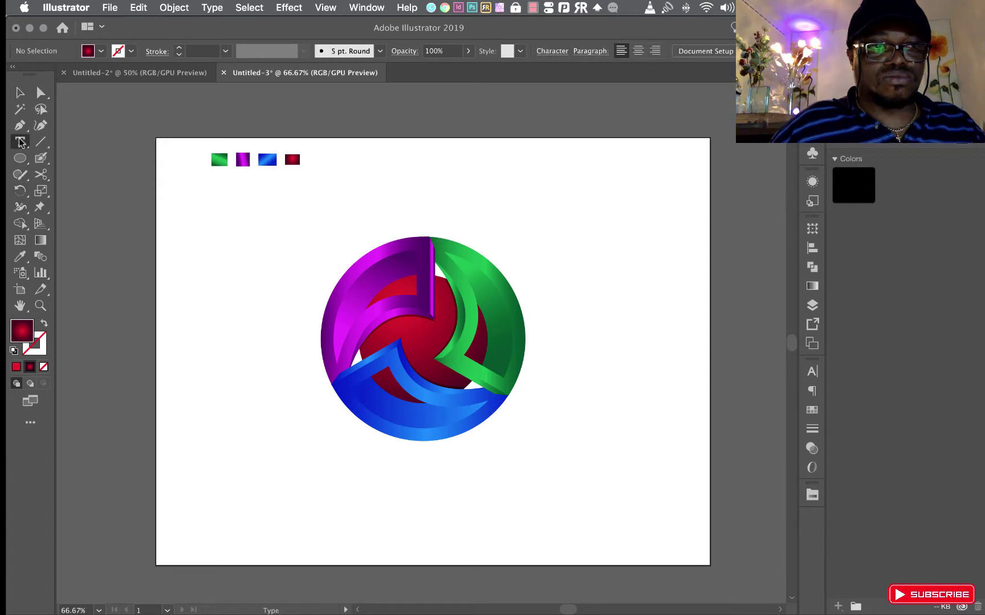
pyautogui.click(274, 453)
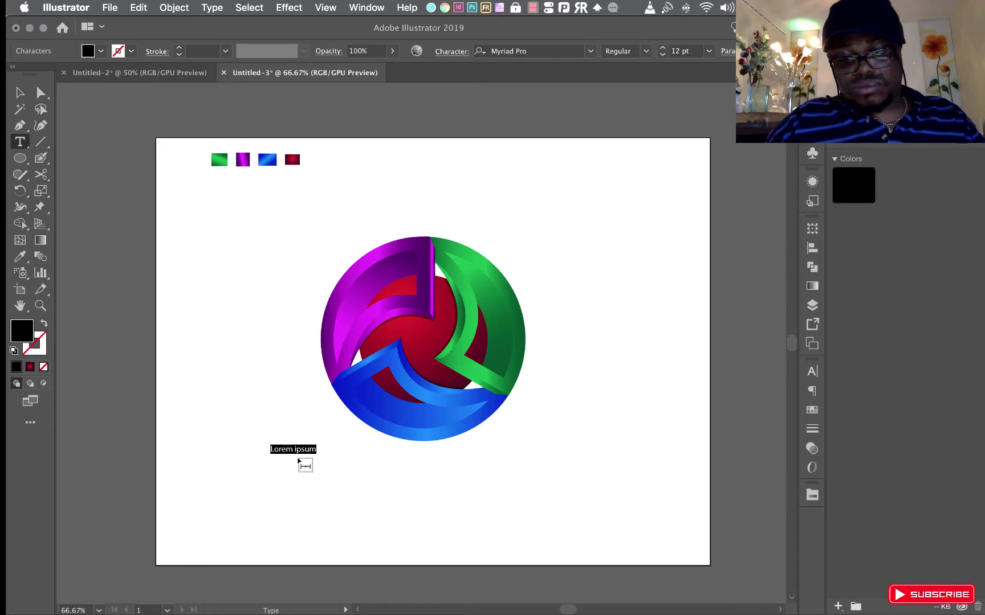
pyautogui.write('Logo N')
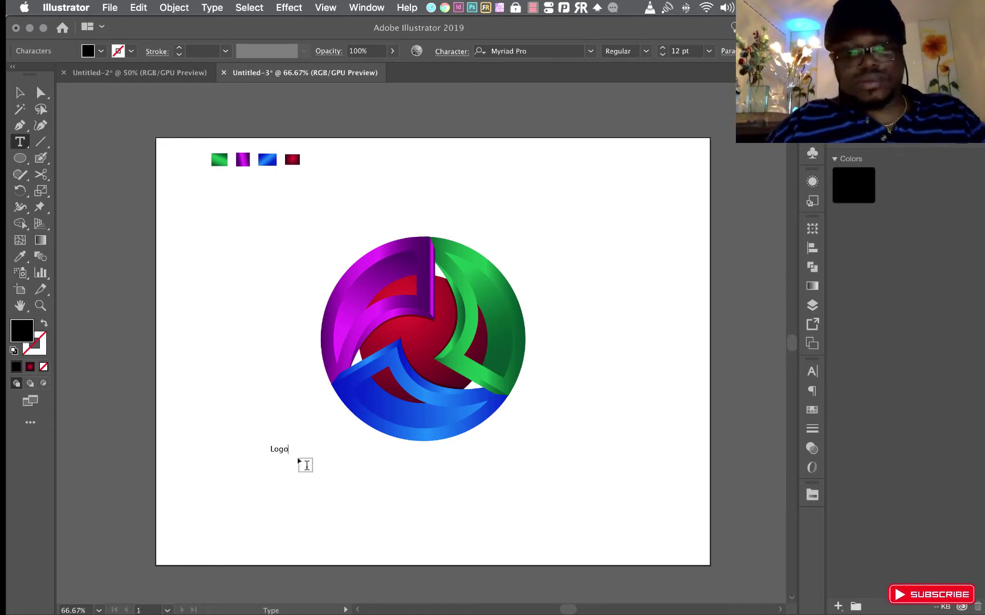
pyautogui.write('a')
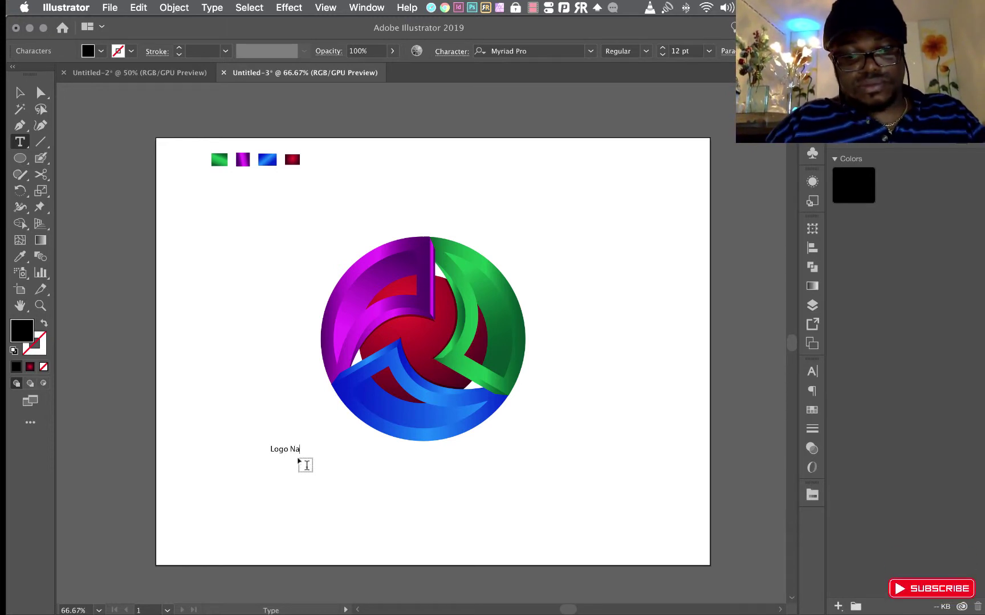
pyautogui.write('me')
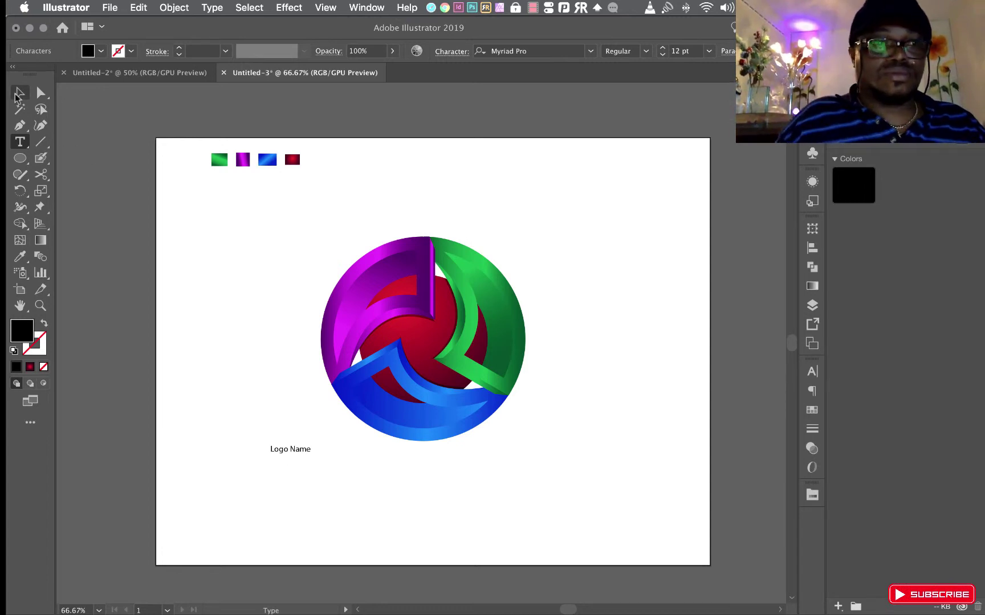
# Enlarge 'Logo Name' to 86 pt and move it down beneath the logo
pyautogui.click(18, 95)
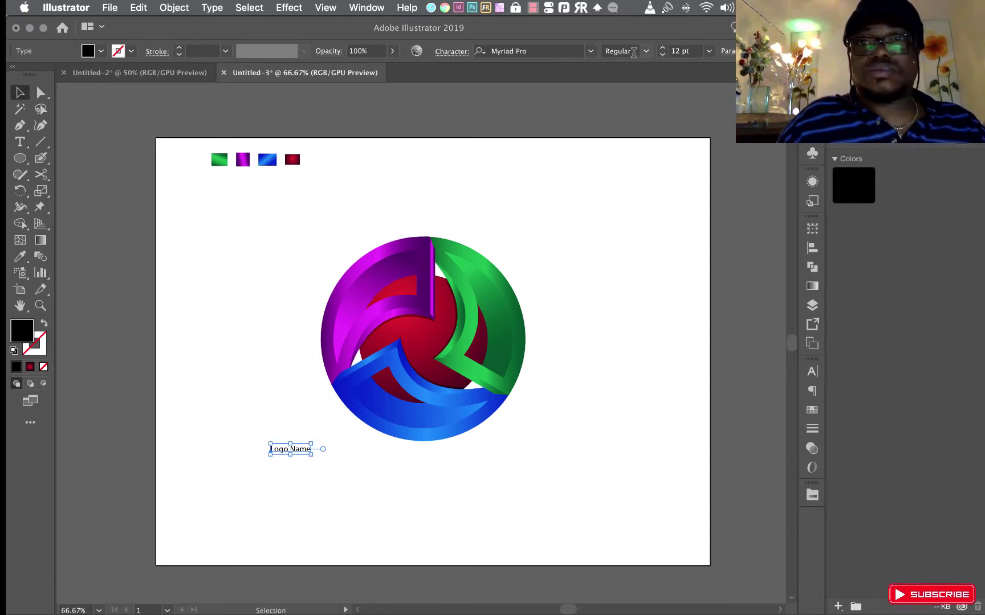
pyautogui.click(660, 48)
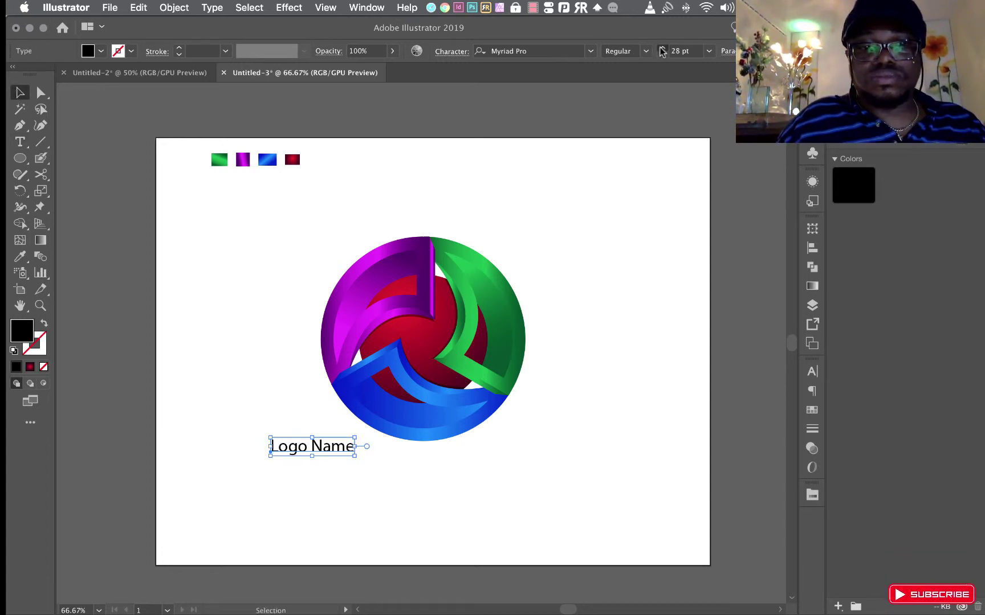
pyautogui.click(660, 48)
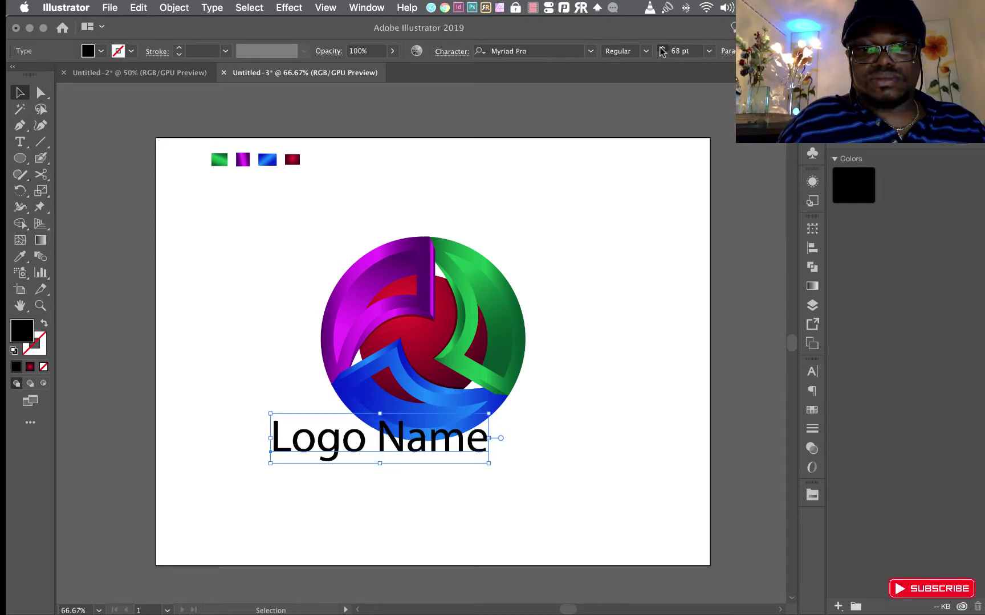
pyautogui.click(662, 52)
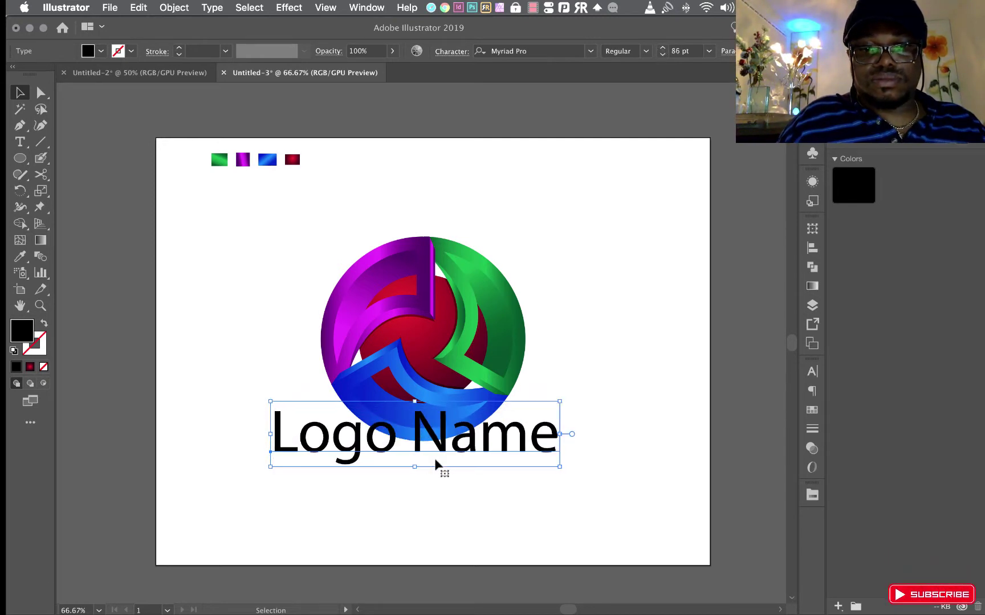
pyautogui.moveTo(434, 460); pyautogui.dragTo(431, 486)
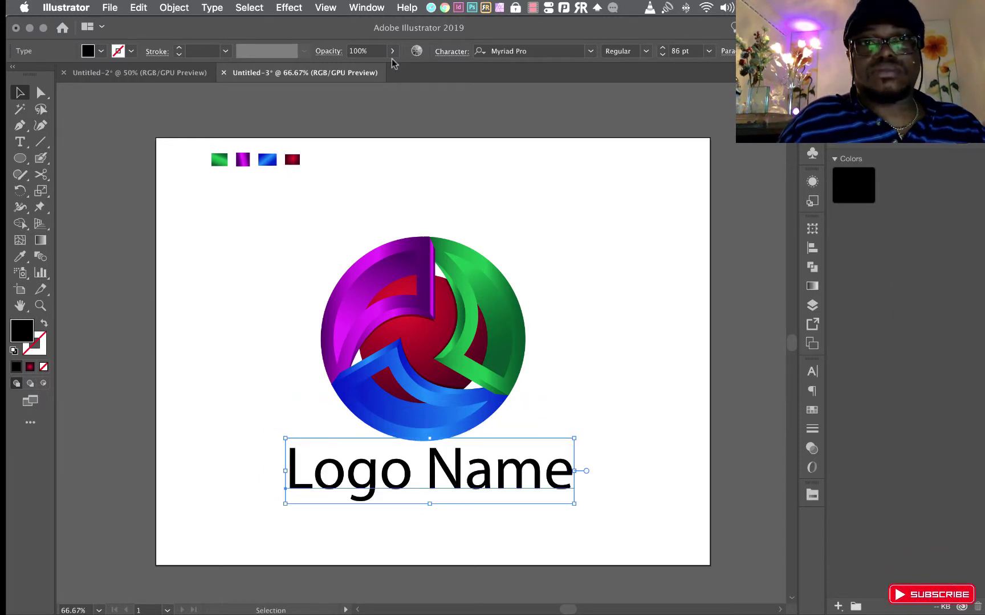
# Set the Logo Name text to GoodTimingRg-Bold and centre it under the logo
pyautogui.click(591, 52)
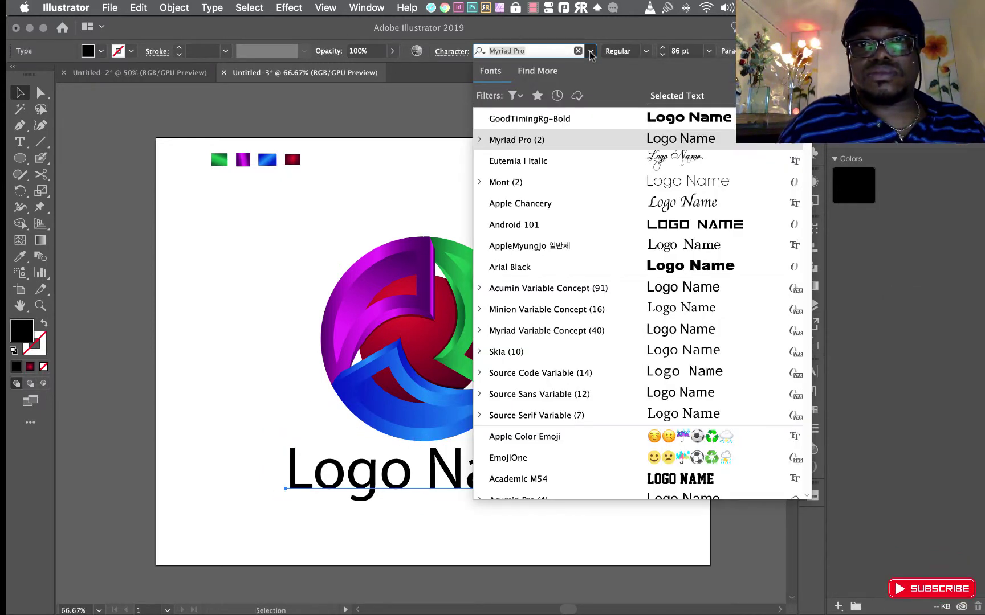
pyautogui.click(551, 119)
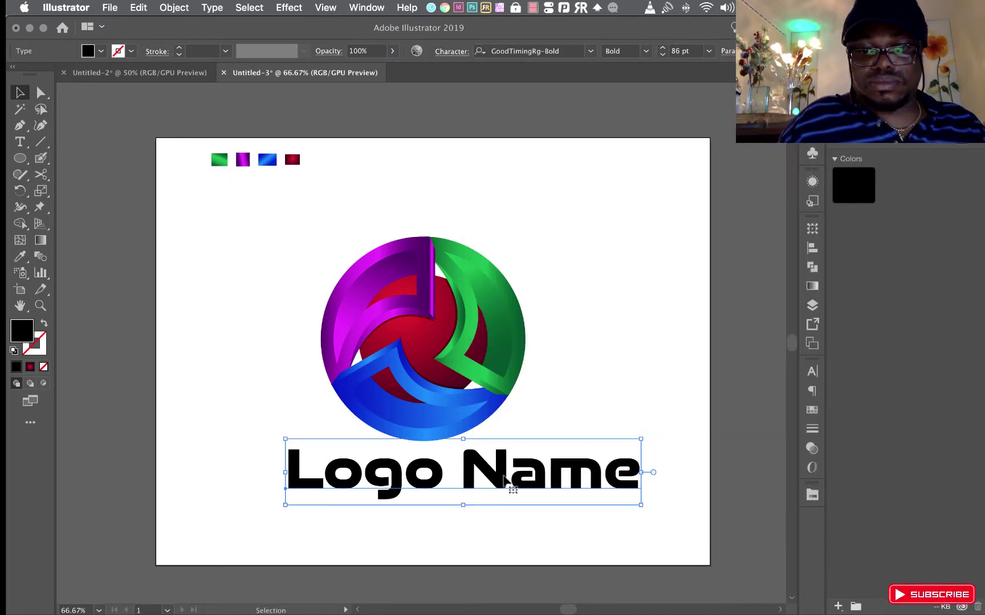
pyautogui.moveTo(505, 480); pyautogui.dragTo(483, 474)
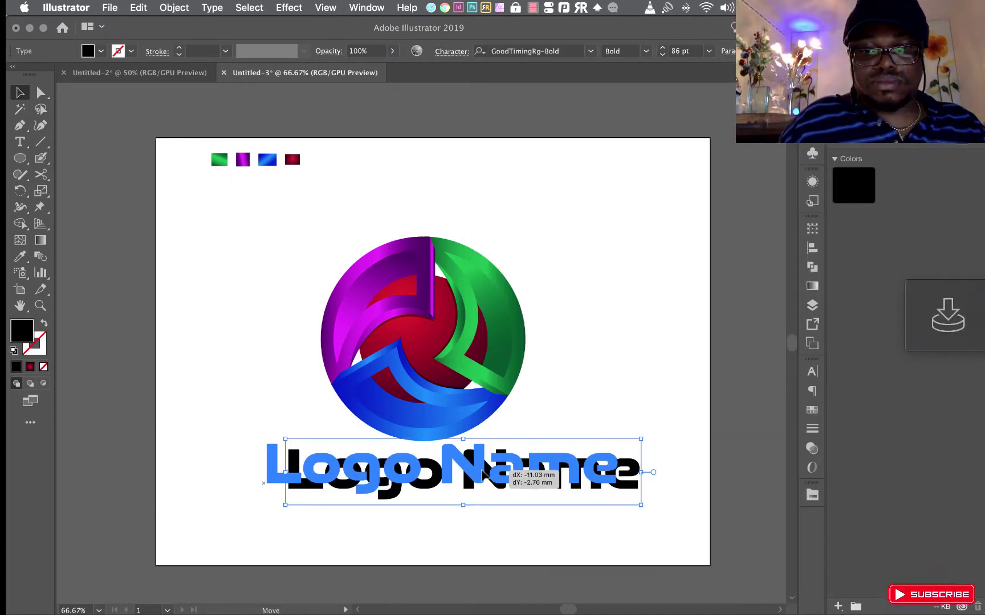
pyautogui.moveTo(483, 474); pyautogui.dragTo(483, 474)
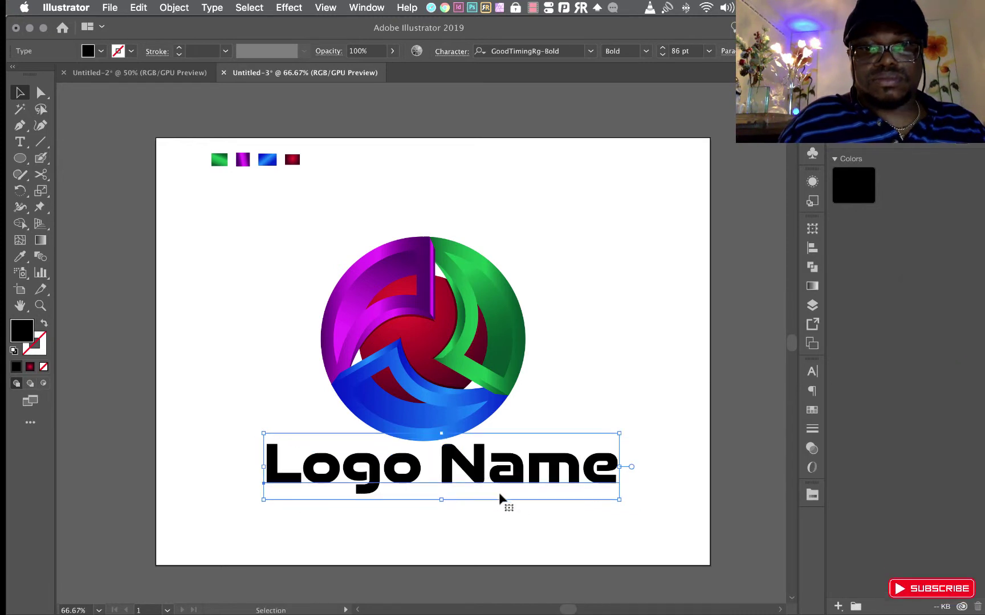
# Colour the Logo Name text cyan and deselect it
pyautogui.click(100, 51)
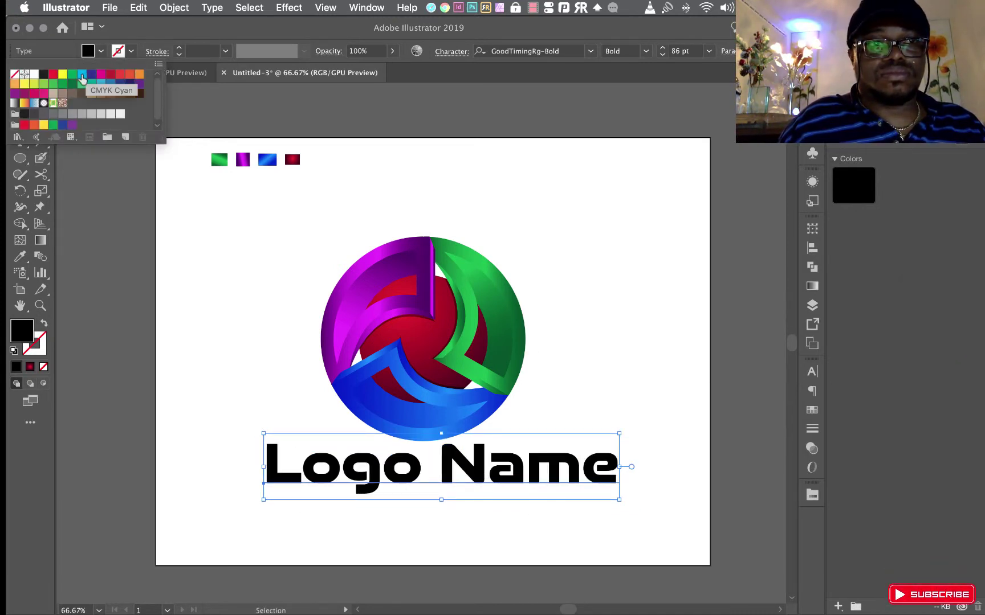
pyautogui.click(82, 76)
pyautogui.click(561, 269)
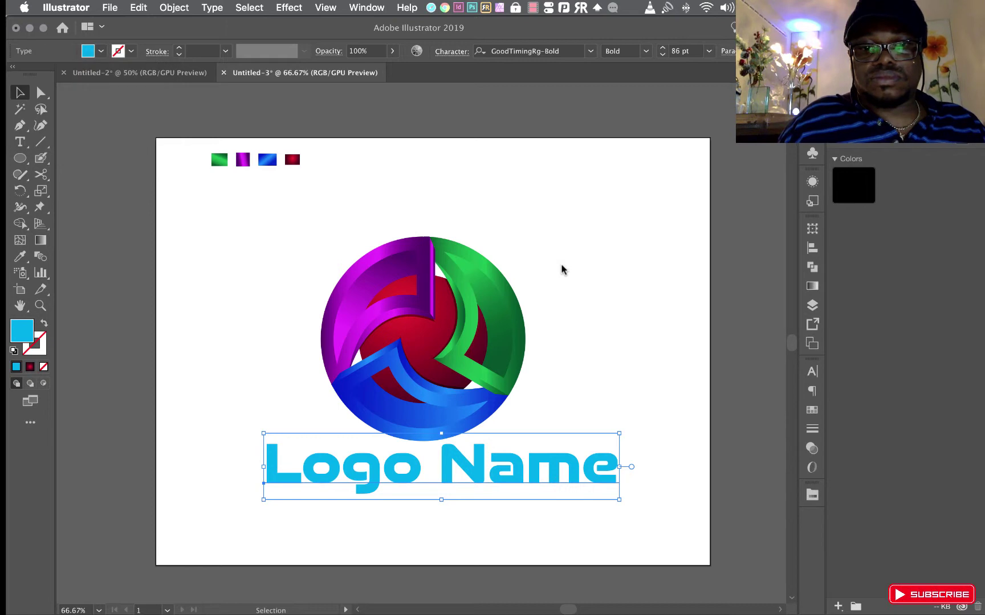
pyautogui.click(580, 248)
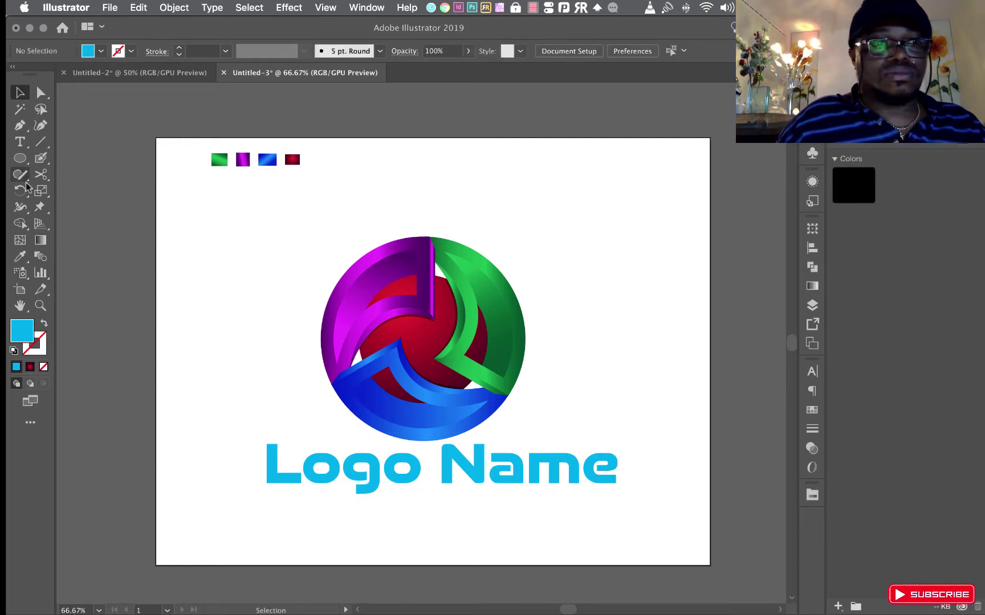
# Draw a rectangle covering the artboard below the swatches and fill it black
pyautogui.moveTo(25, 163); pyautogui.dragTo(86, 158)
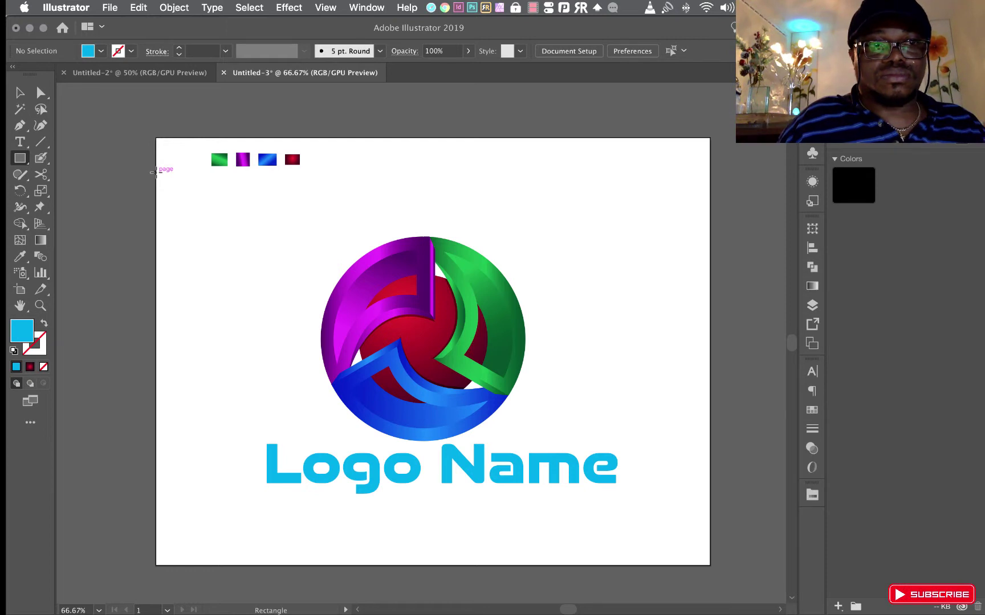
pyautogui.moveTo(156, 172)
pyautogui.mouseDown()
pyautogui.moveTo(712, 511)
pyautogui.moveTo(710, 566)
pyautogui.mouseUp()
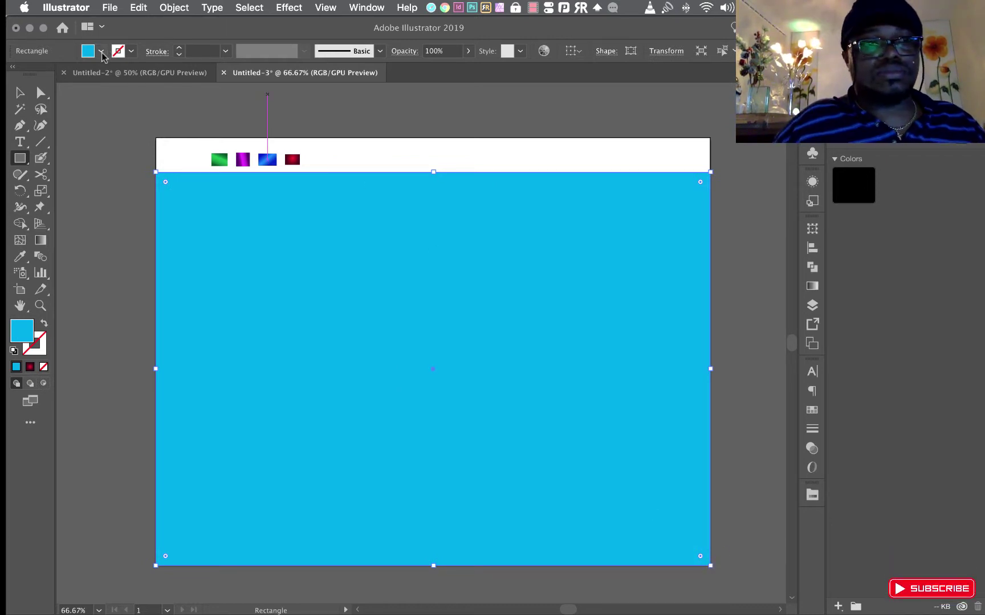
pyautogui.click(101, 52)
pyautogui.doubleClick(43, 75)
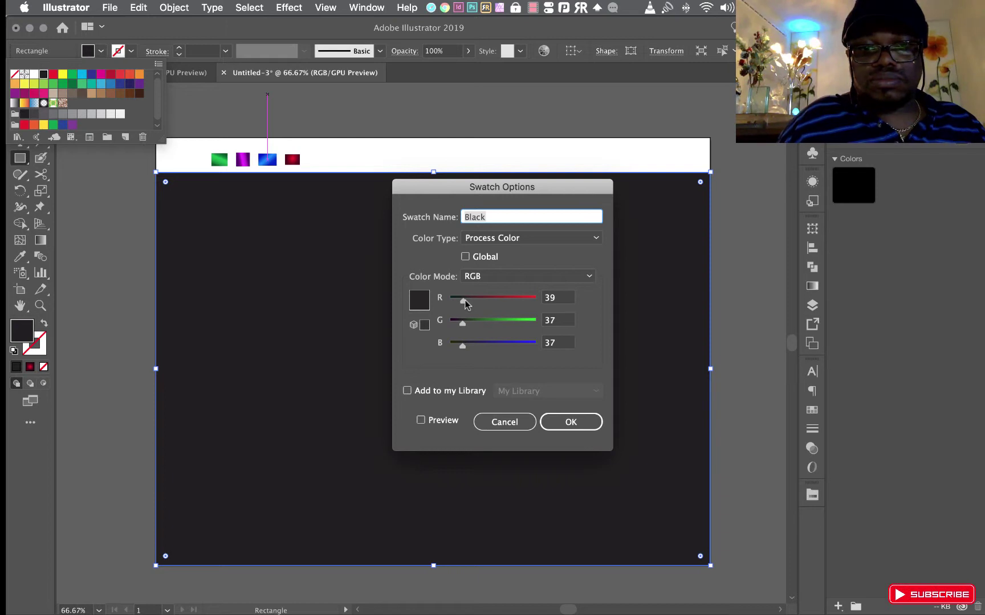
# Edit the Black swatch to pure black RGB 0 and apply it to the rectangle
pyautogui.moveTo(461, 326)
pyautogui.mouseDown()
pyautogui.moveTo(450, 323)
pyautogui.moveTo(439, 347)
pyautogui.mouseUp()
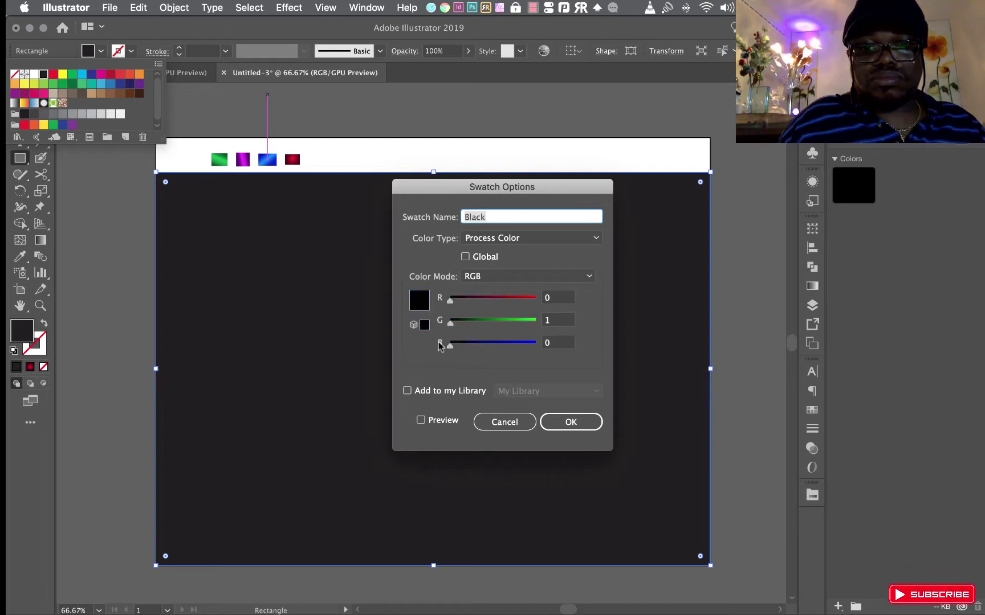
pyautogui.click(568, 421)
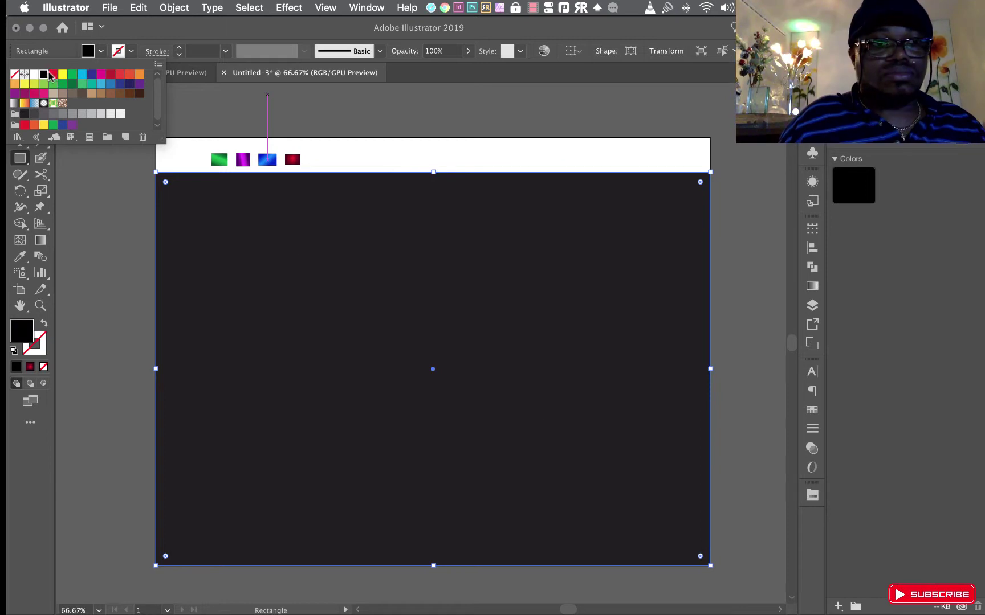
pyautogui.click(44, 74)
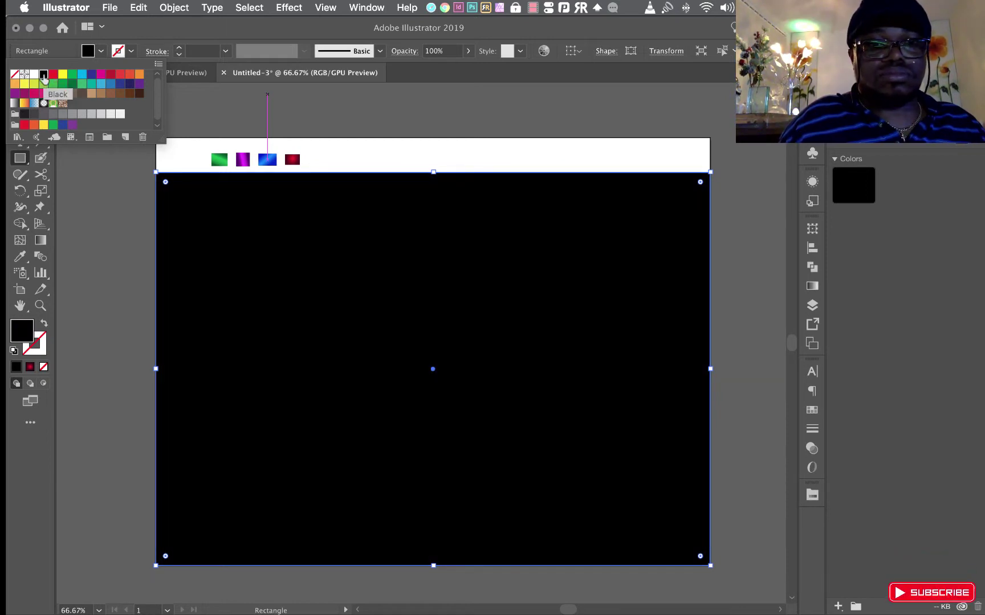
pyautogui.click(92, 196)
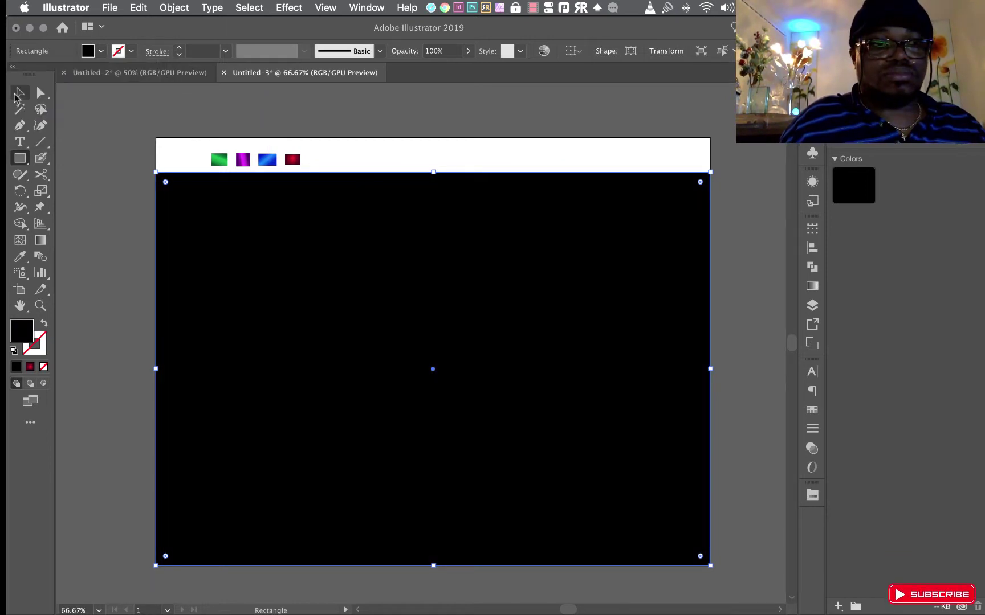
# Send the black rectangle to the back and lock it in the Layers panel
pyautogui.rightClick(286, 227)
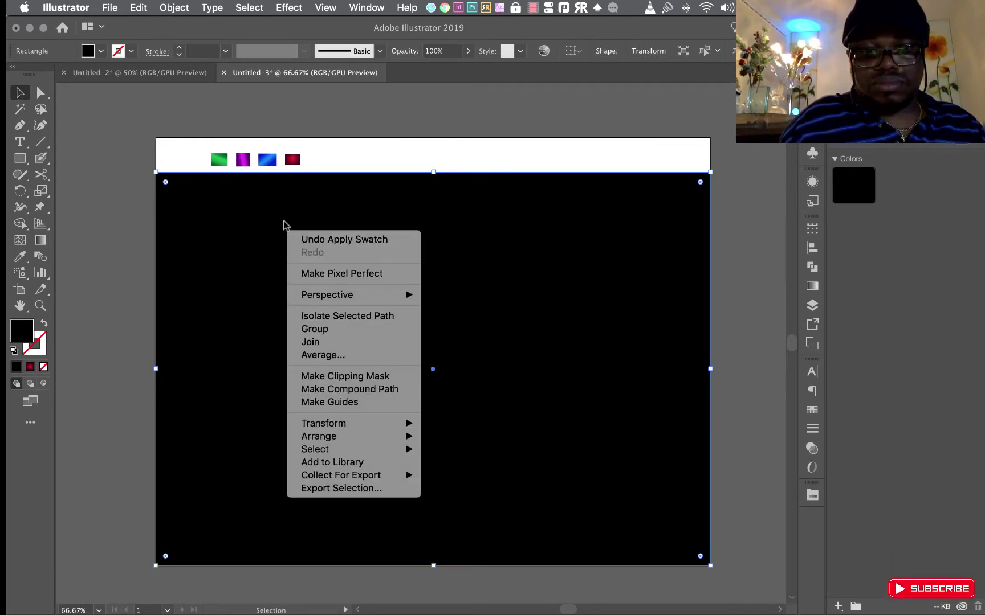
pyautogui.moveTo(354, 436)
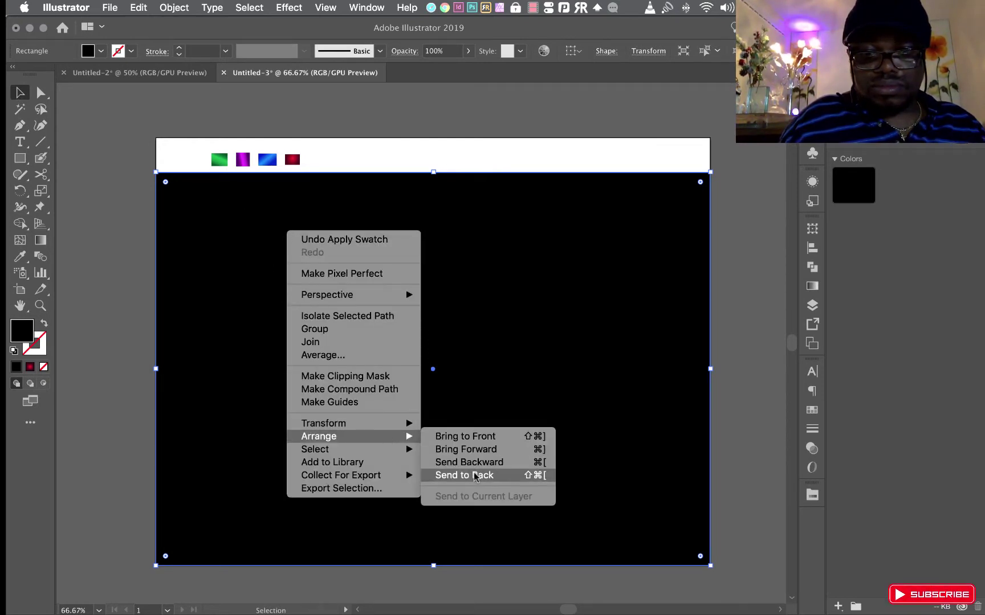
pyautogui.click(472, 472)
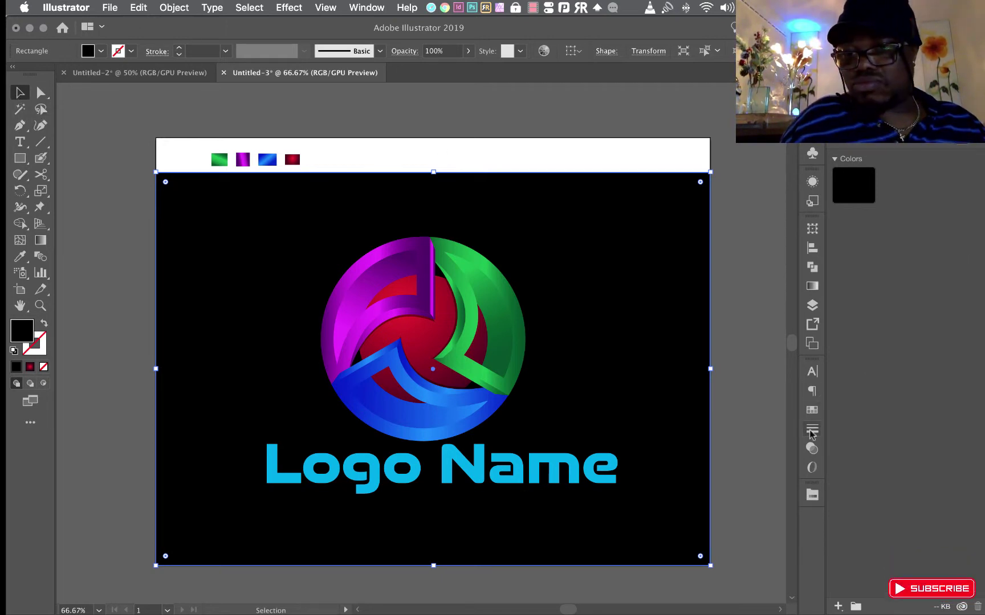
pyautogui.click(812, 306)
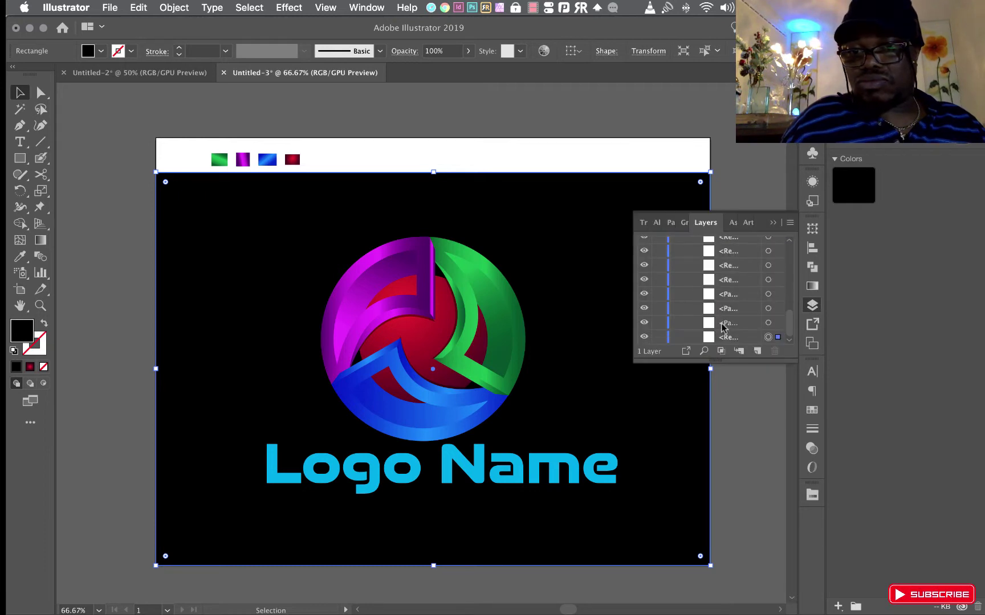
pyautogui.scroll(-5, 726, 333)
pyautogui.click(659, 337)
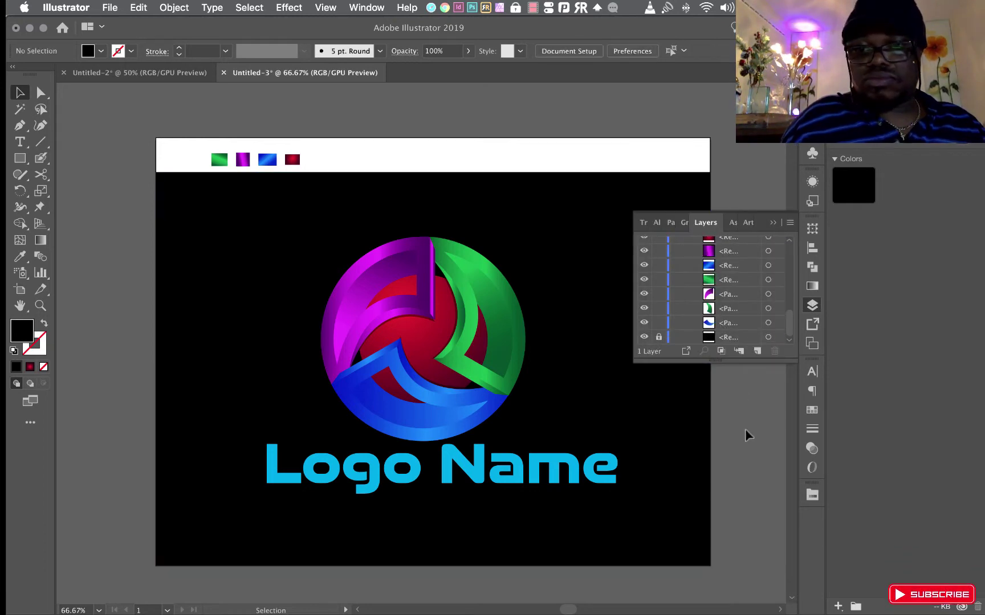
pyautogui.click(773, 223)
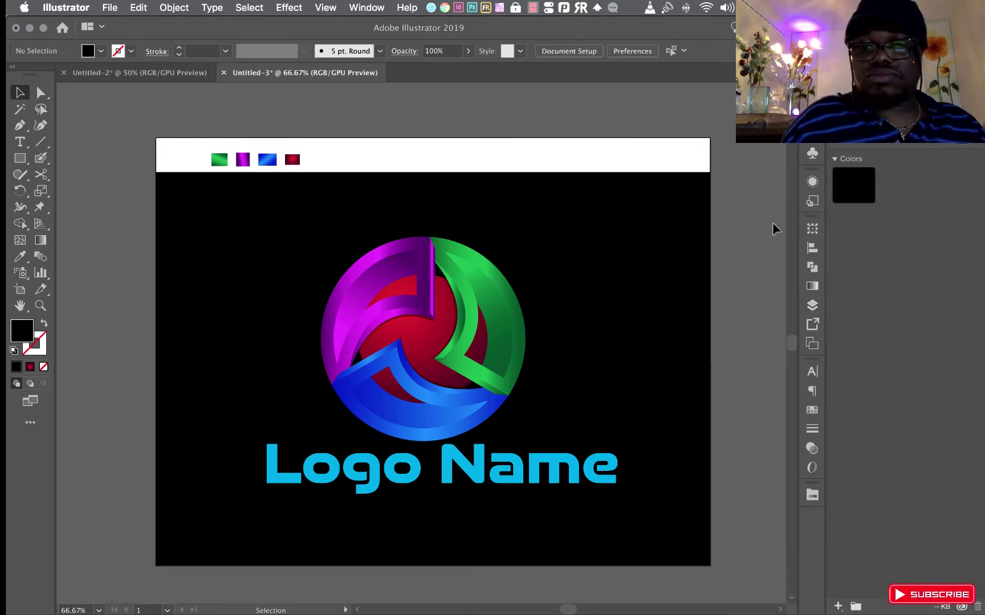
# Zoom in on the logo, then marquee-select the swirl logo and Logo Name text
pyautogui.click(41, 306)
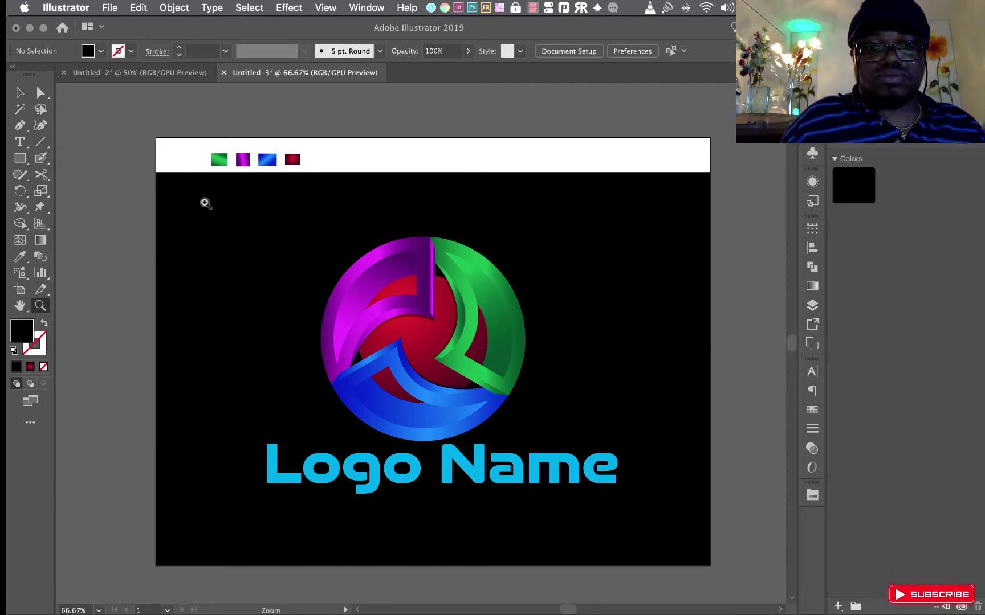
pyautogui.moveTo(205, 202)
pyautogui.mouseDown()
pyautogui.moveTo(687, 536)
pyautogui.moveTo(679, 543)
pyautogui.mouseUp()
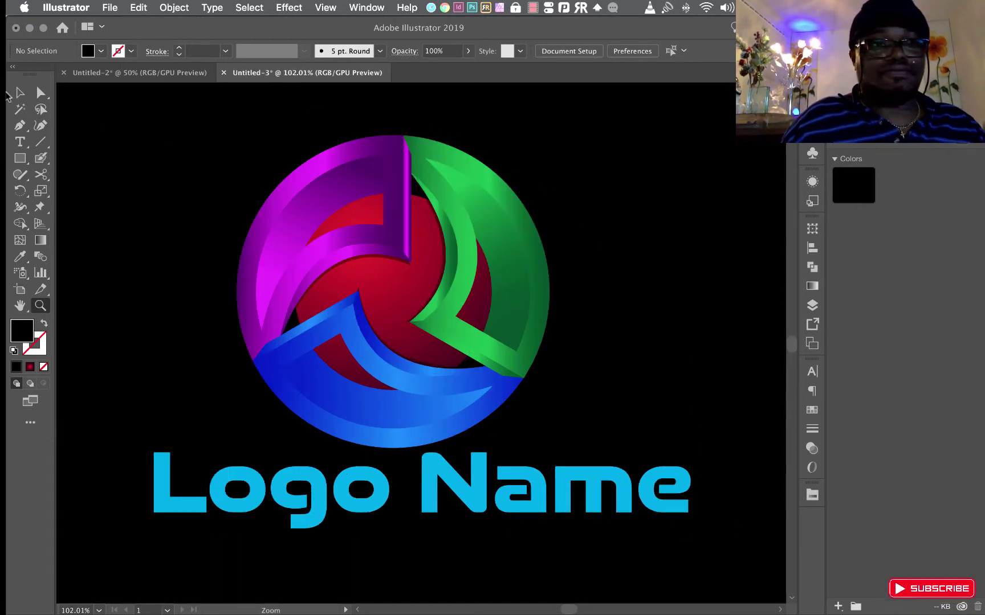
pyautogui.press('v')
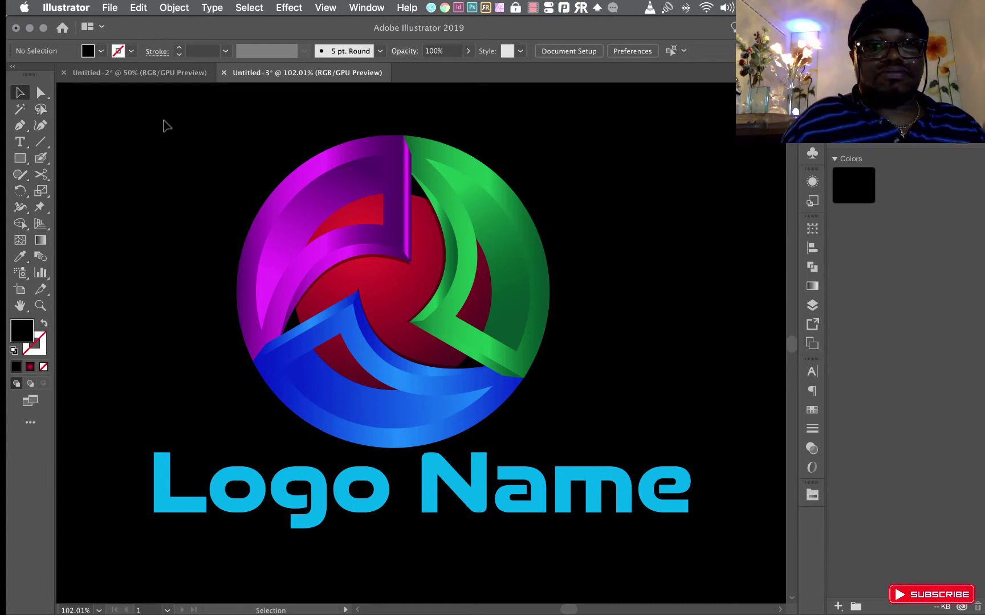
pyautogui.moveTo(163, 122); pyautogui.dragTo(610, 451)
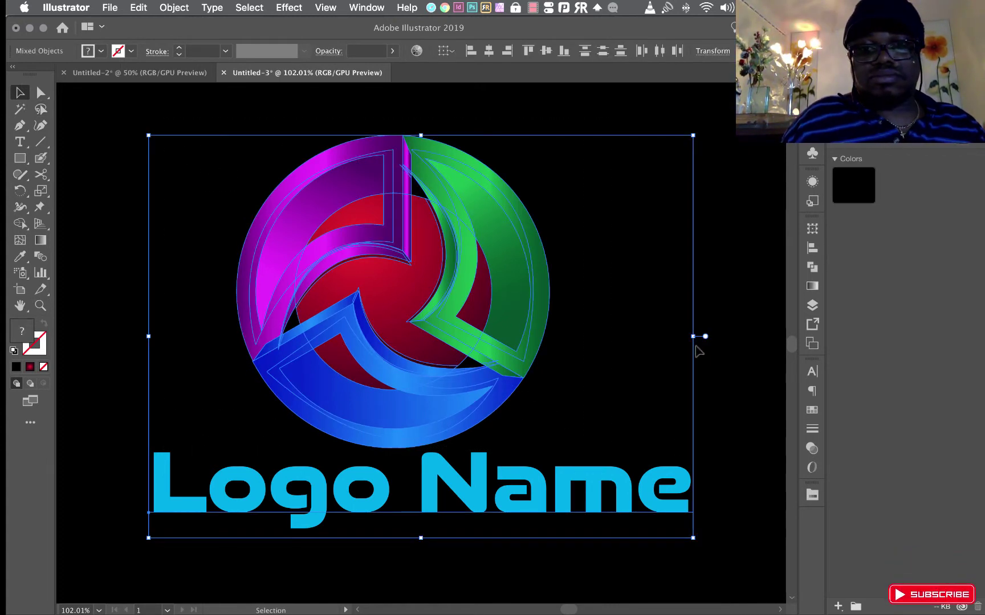
pyautogui.click(417, 51)
pyautogui.moveTo(527, 124); pyautogui.dragTo(715, 135)
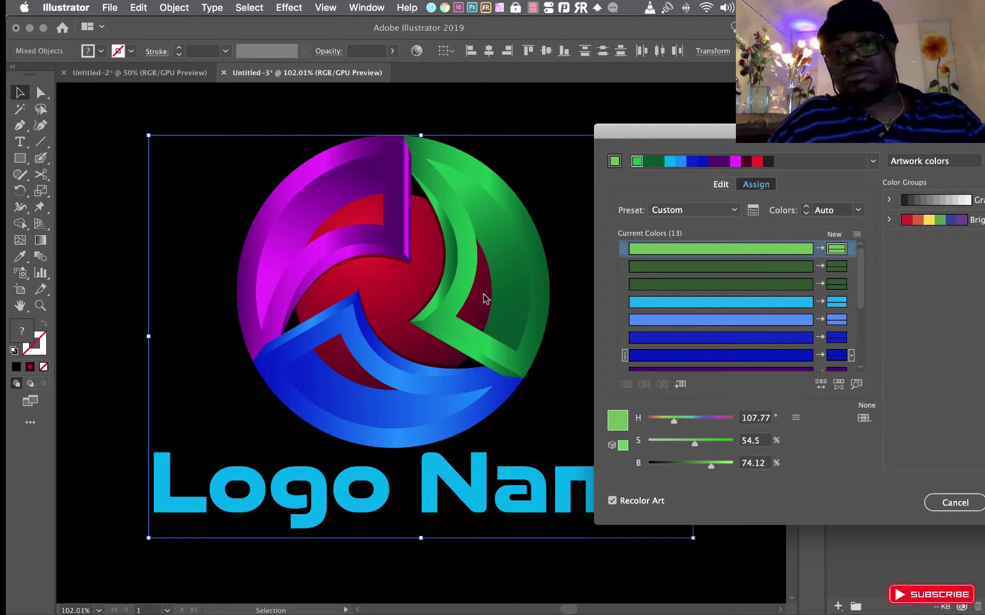
pyautogui.moveTo(768, 133); pyautogui.dragTo(662, 124)
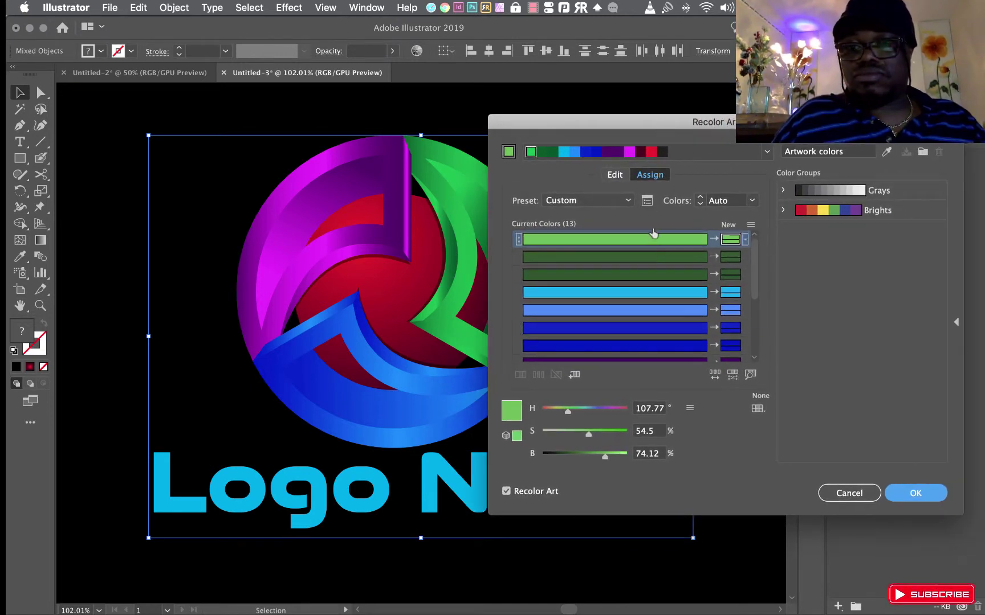
pyautogui.click(615, 175)
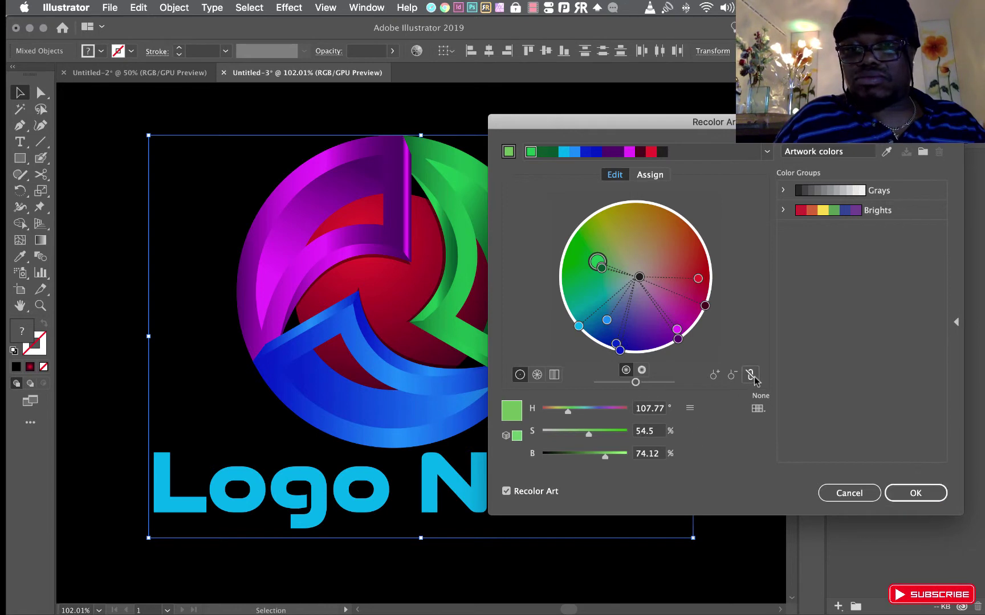
pyautogui.moveTo(554, 122); pyautogui.dragTo(767, 94)
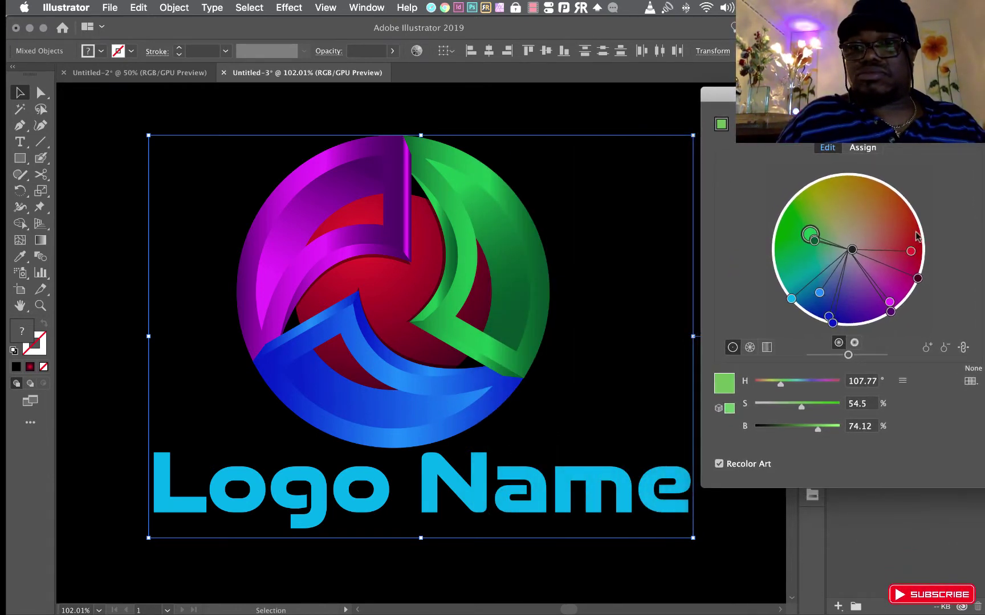
pyautogui.moveTo(891, 312); pyautogui.dragTo(842, 326)
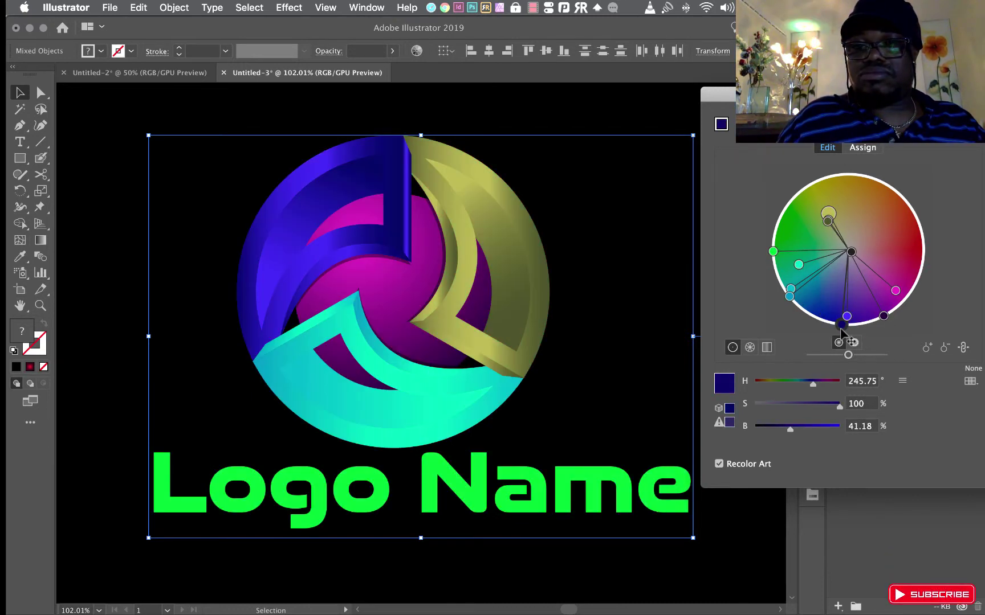
pyautogui.moveTo(842, 329)
pyautogui.mouseDown()
pyautogui.moveTo(800, 319)
pyautogui.moveTo(779, 285)
pyautogui.moveTo(782, 215)
pyautogui.moveTo(815, 196)
pyautogui.moveTo(896, 189)
pyautogui.moveTo(925, 276)
pyautogui.moveTo(921, 302)
pyautogui.moveTo(886, 315)
pyautogui.mouseUp()
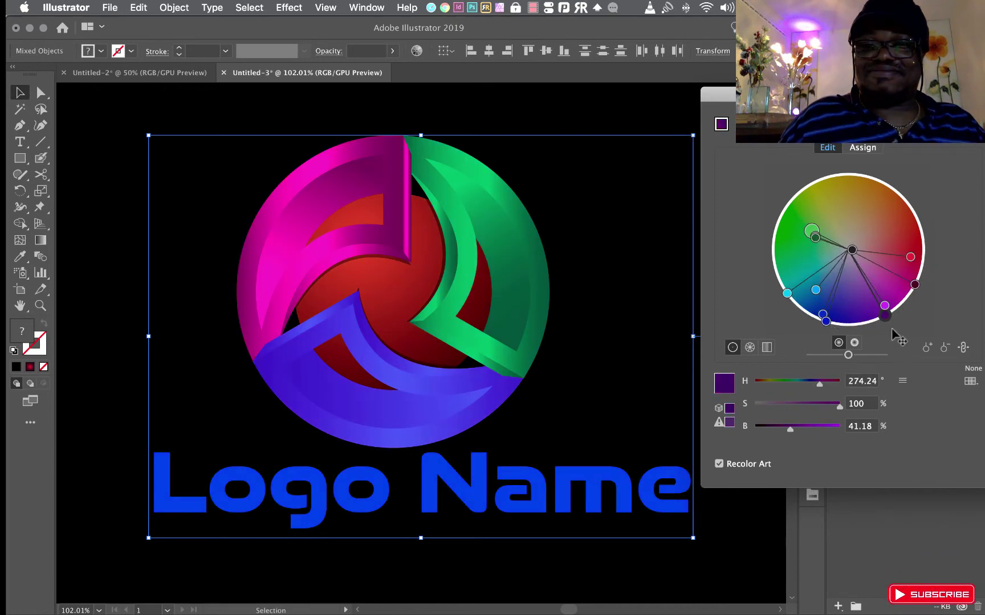
pyautogui.moveTo(847, 95); pyautogui.dragTo(690, 63)
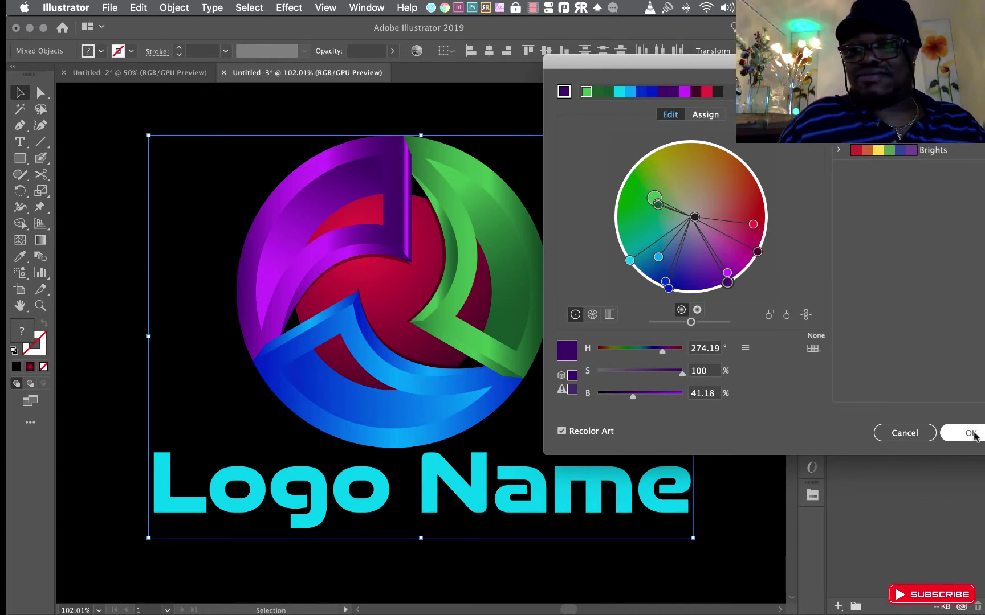
pyautogui.click(906, 433)
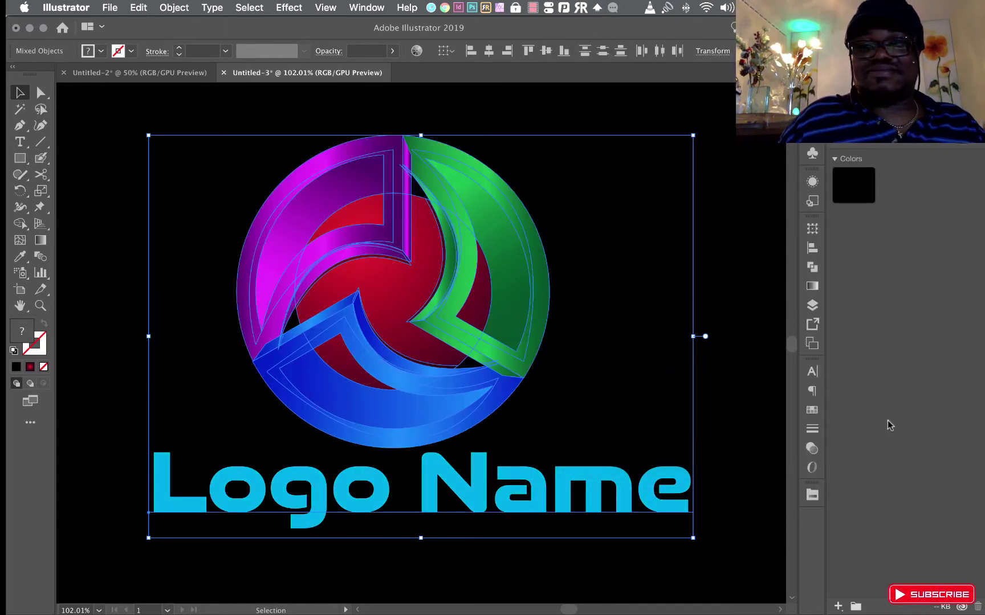
pyautogui.click(736, 343)
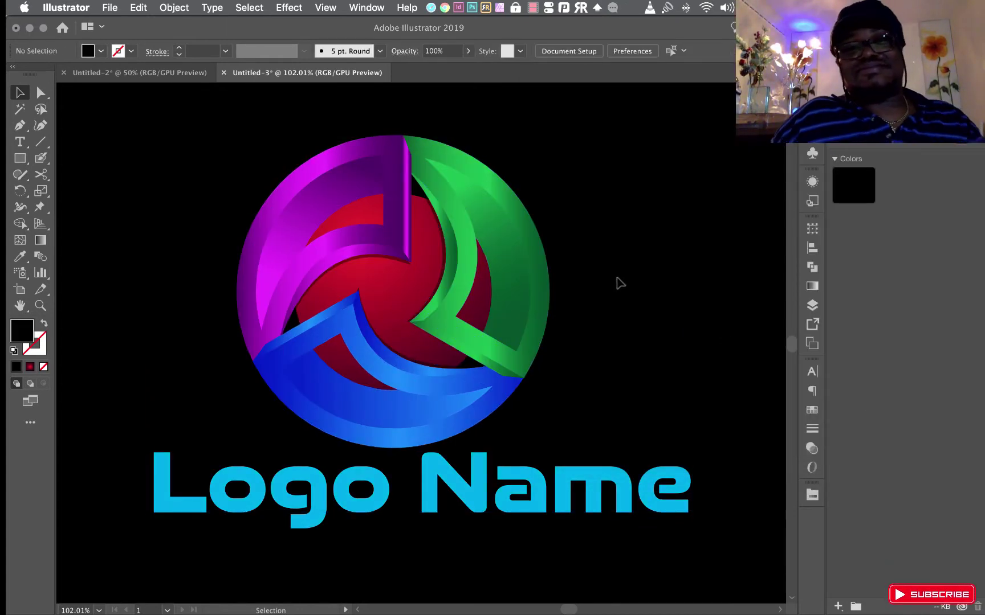